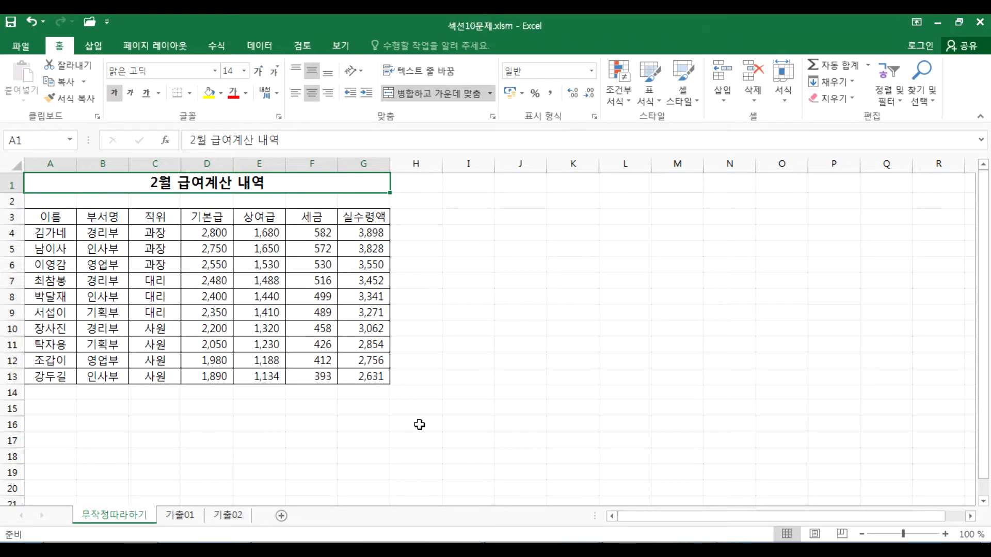
Step: Switch to Notepad, write the heading "피벗 테이블(Pivot Table)", and place the cursor on the line below it
click(545, 551)
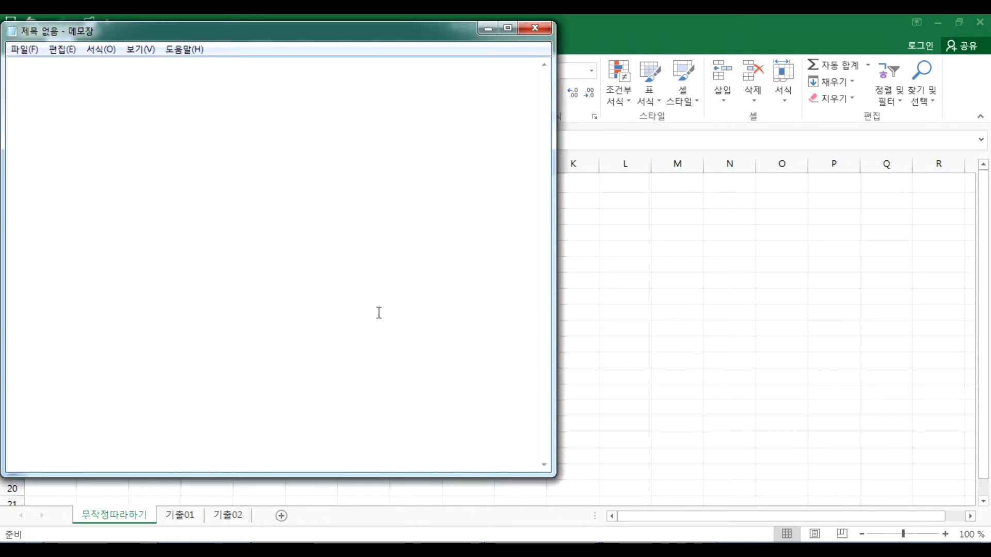
text(핍벗 )
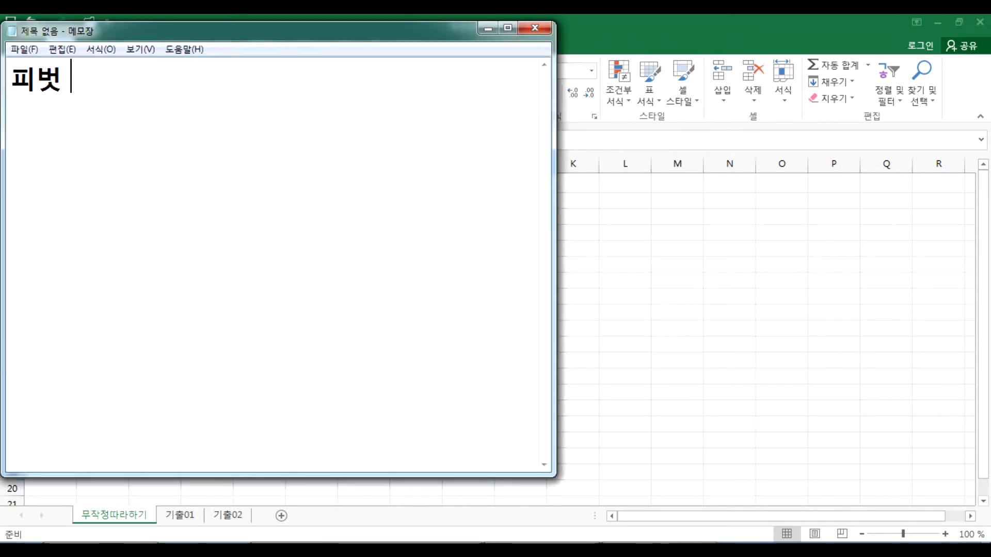
text(테이블( PO)
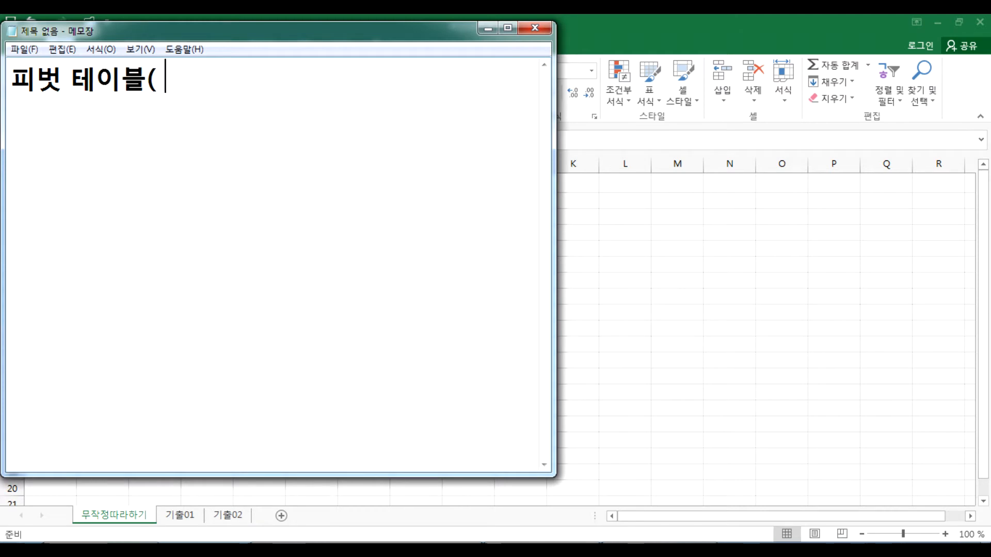
key(BackSpace)
key(BackSpace)
key(BackSpace)
text(Pivot )
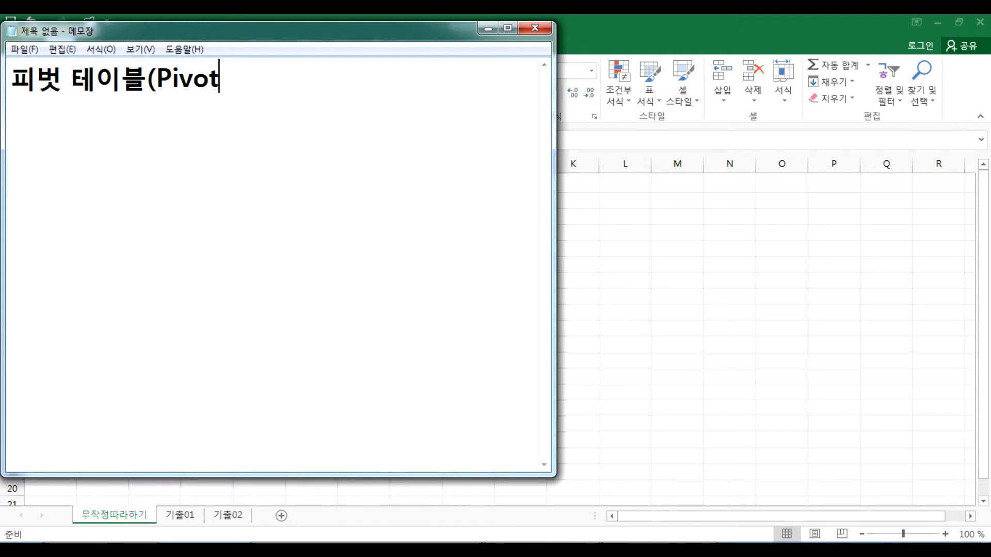
text(Tab)
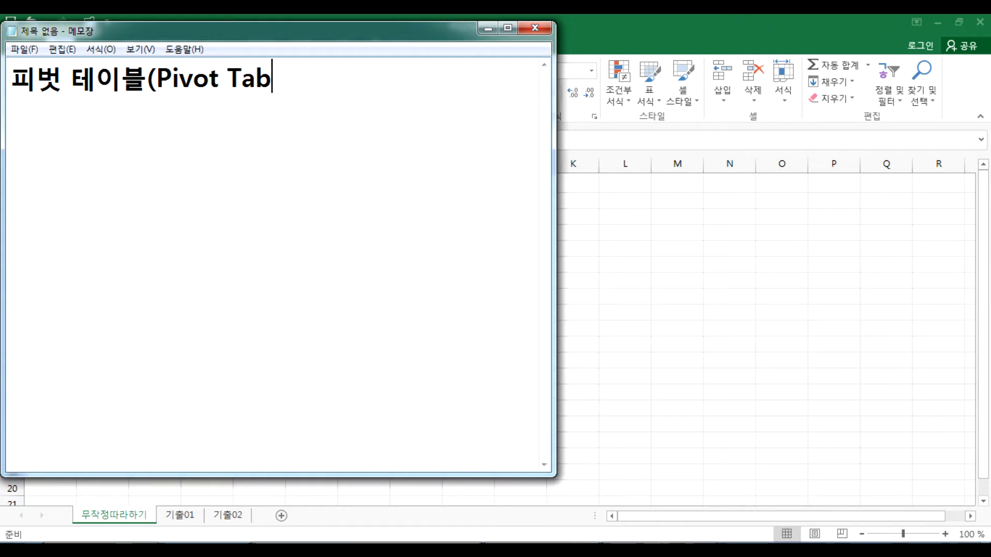
text(le))
key(Return)
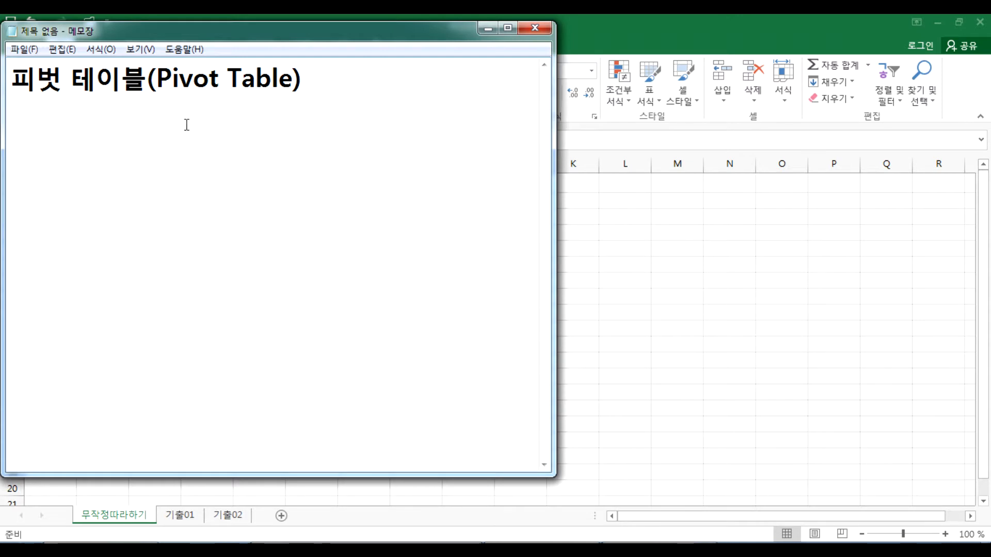
drag(157, 78, 219, 83)
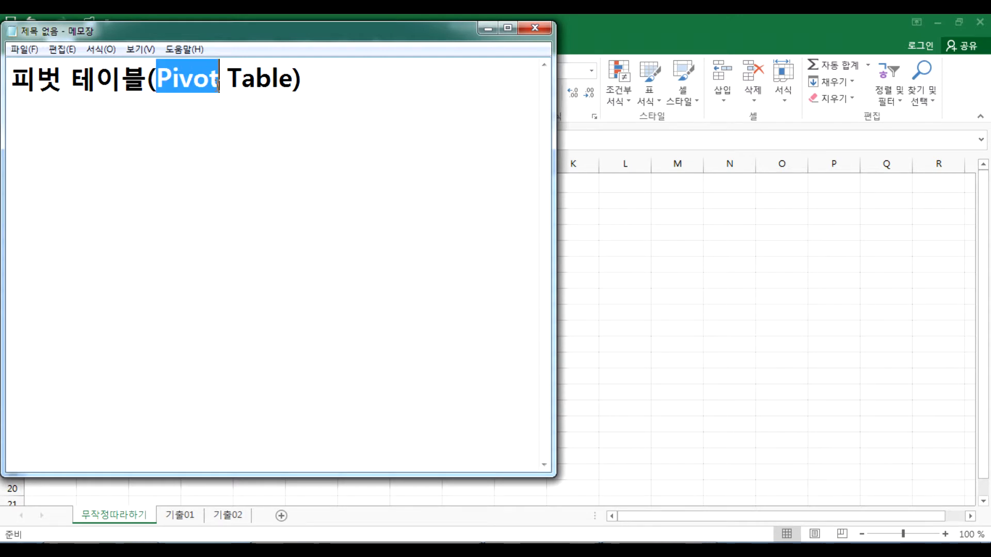
click(141, 113)
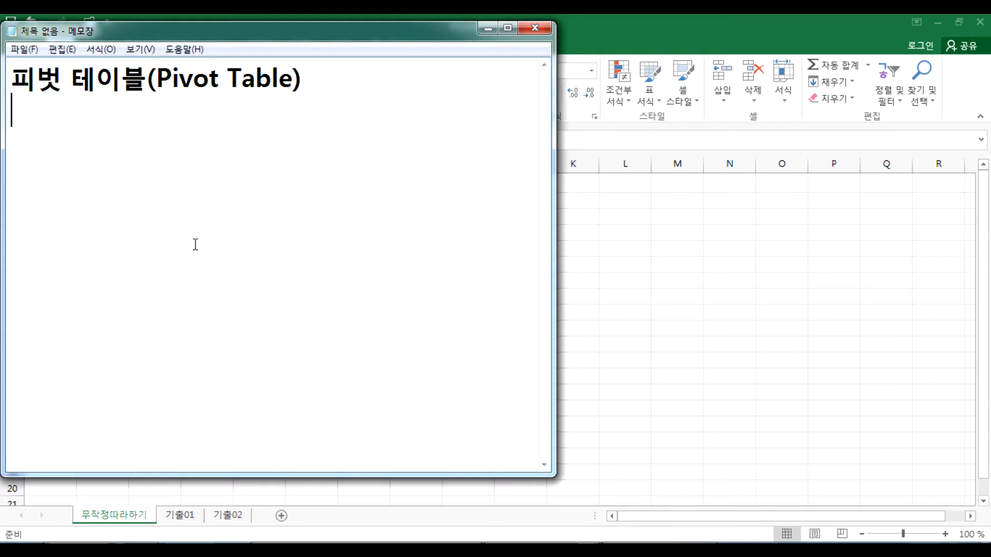
Step: Prefix the heading with an asterisk and write the note "부분합의 단점 : 먼저 정렬부터 한다." on the second line
key(Up)
text(*)
key(Down)
text(qnqnsg)
key(shift+Home)
text(부)
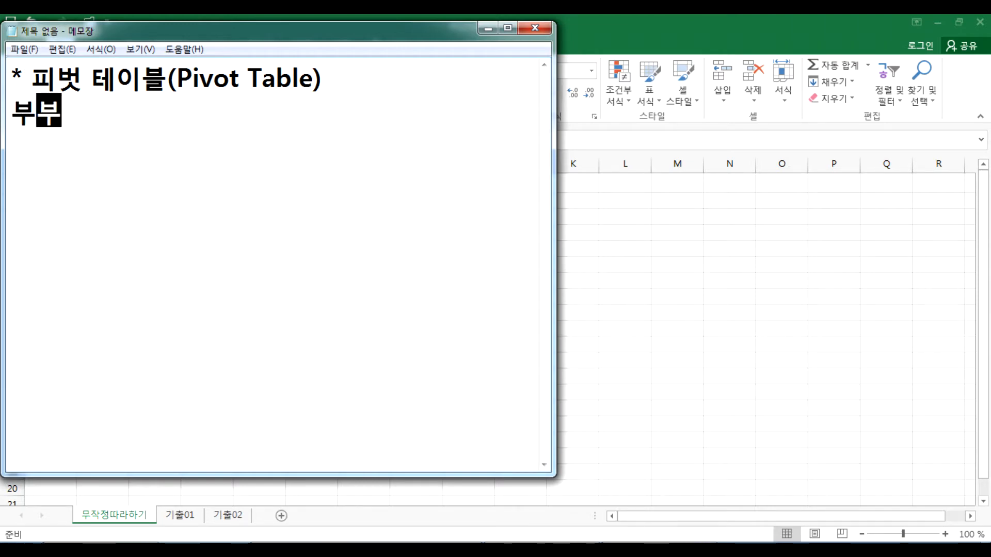
text(분합의 단점)
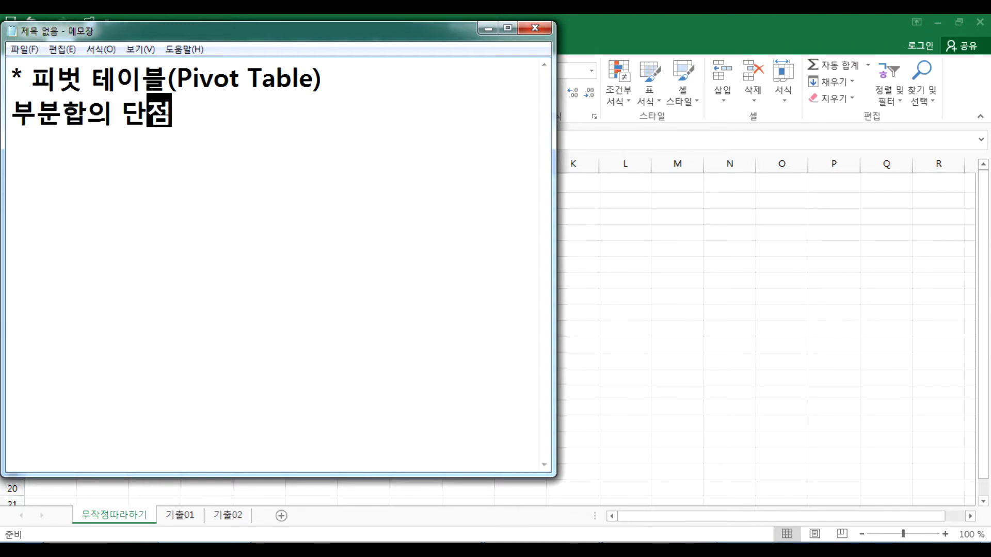
text( : 먼저 정렬부터 한다.)
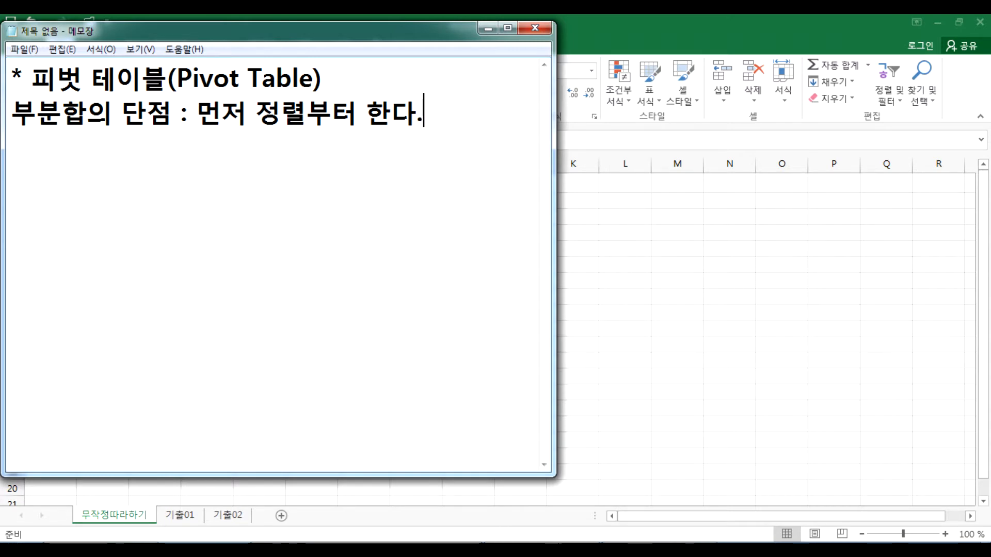
Step: Maximize the Notepad window and continue the note with "정렬을 하면 데이터 순서가 변경된다.", ending with a new line
click(507, 28)
text(정렬을 )
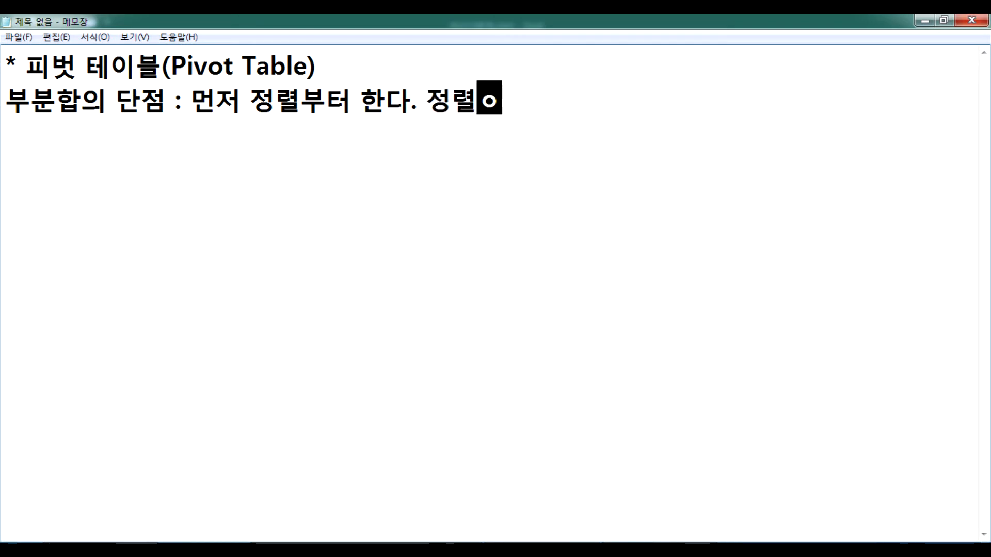
text(하면 데이터)
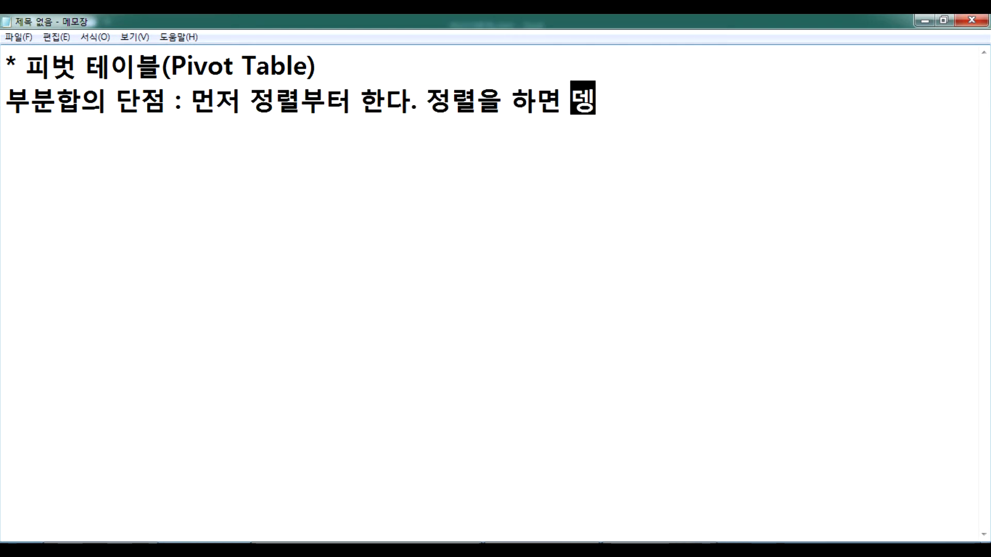
text( 순)
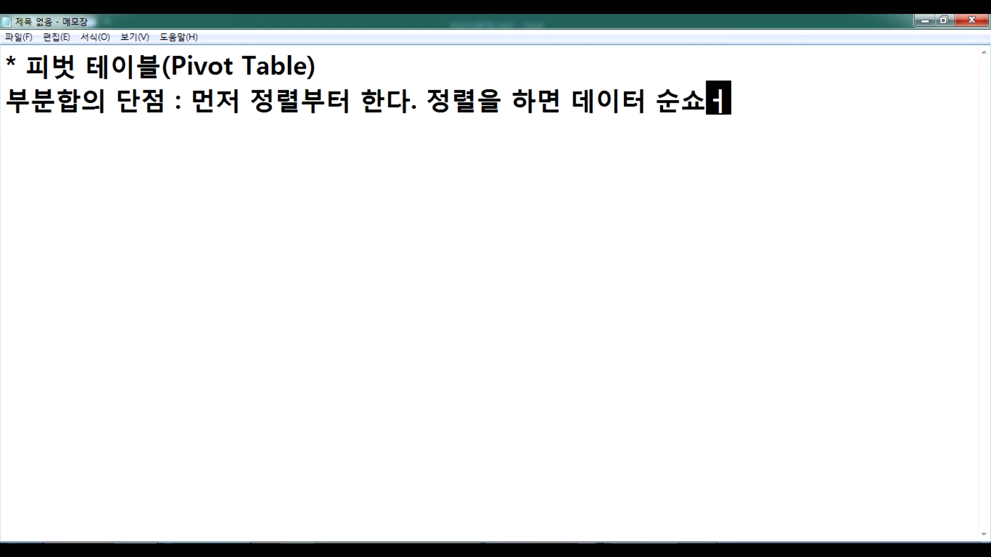
text(서가 변겨)
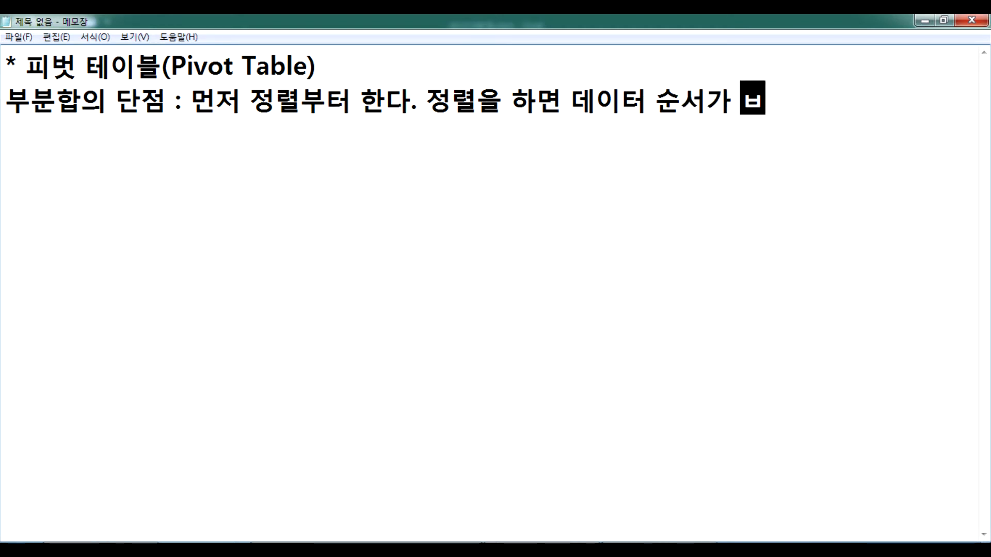
text(경된다.)
key(Return)
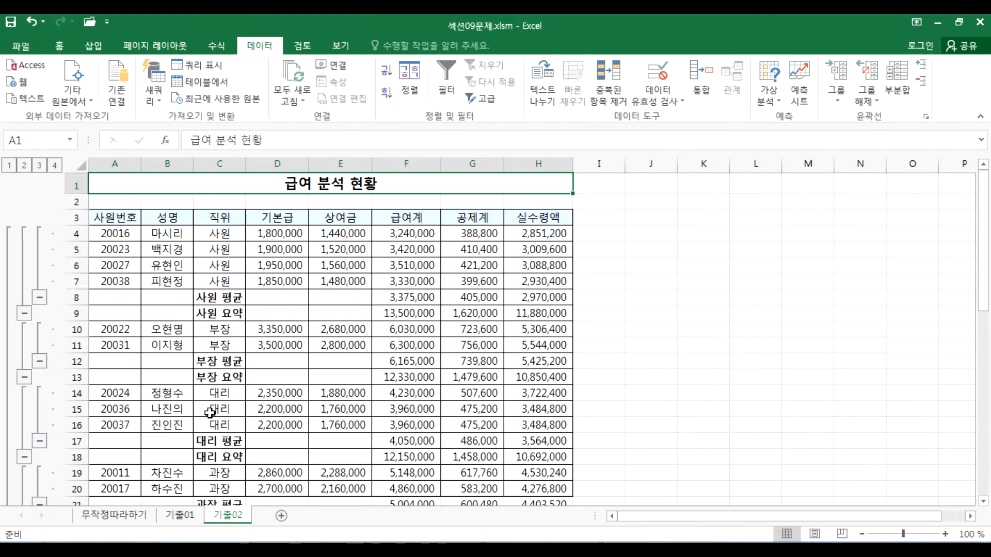
Step: Examine the 직위 subtotals on sheet 기출02 and the 배달담당 and 배달지역 columns on sheet 기출01 in 섹션09문제.xlsm
click(219, 163)
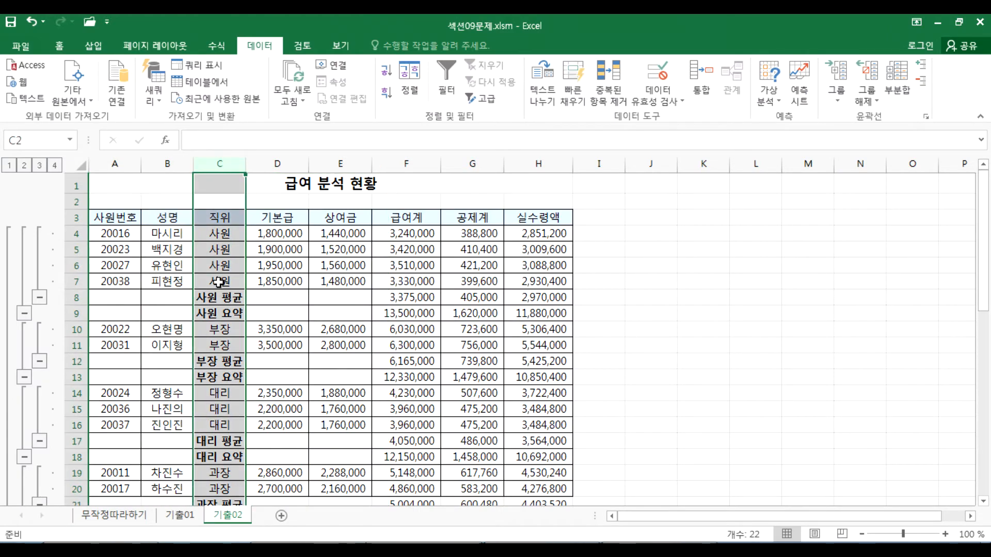
click(218, 300)
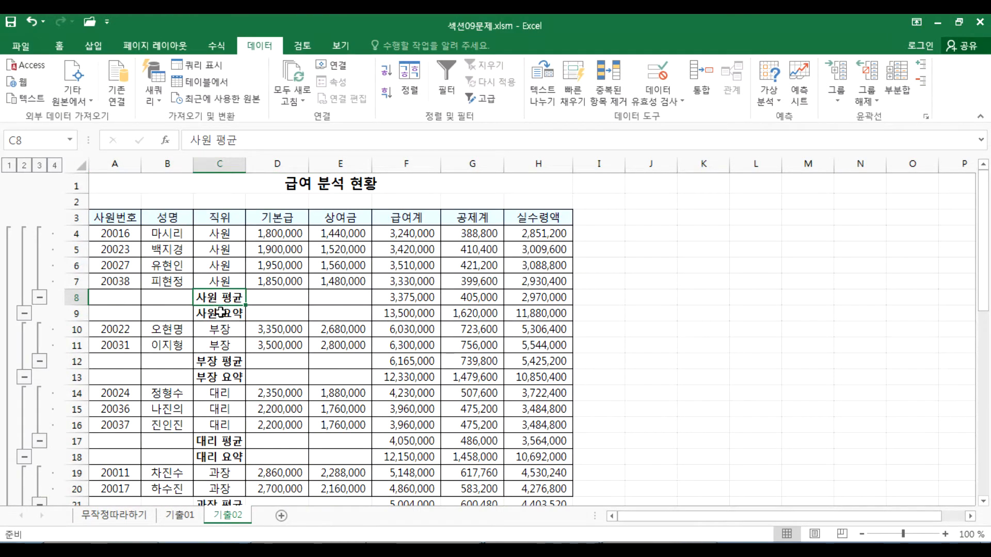
click(189, 516)
click(183, 198)
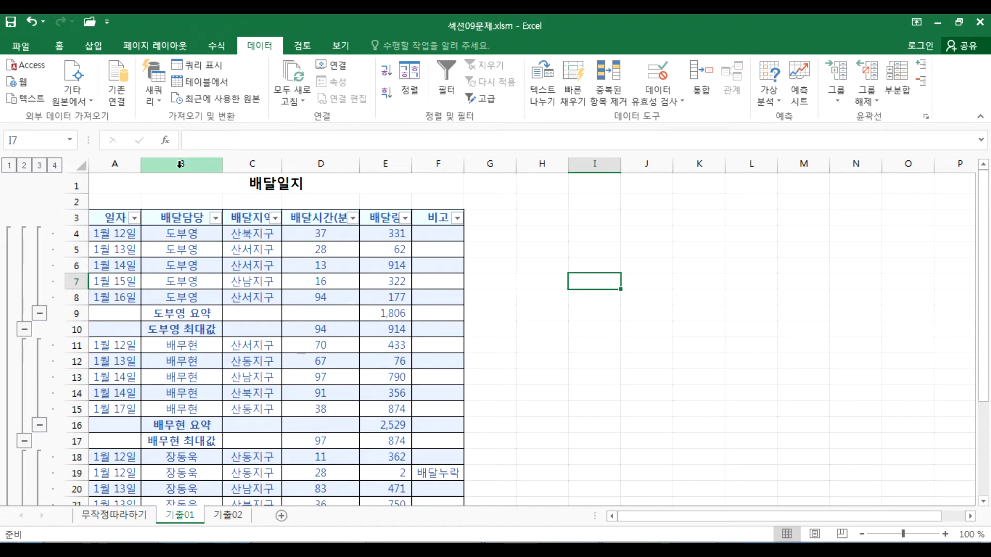
key(ctrl+space)
click(171, 282)
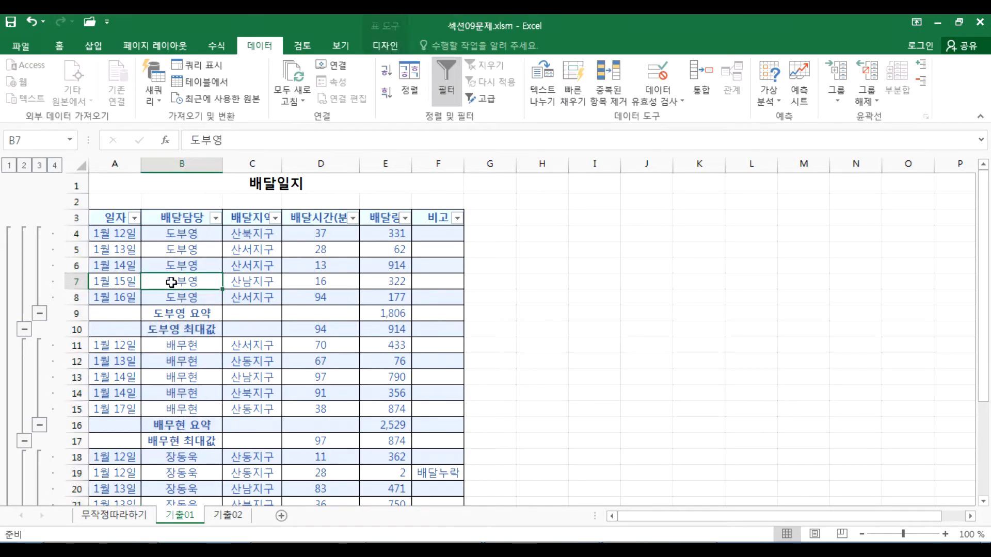
click(241, 219)
click(244, 164)
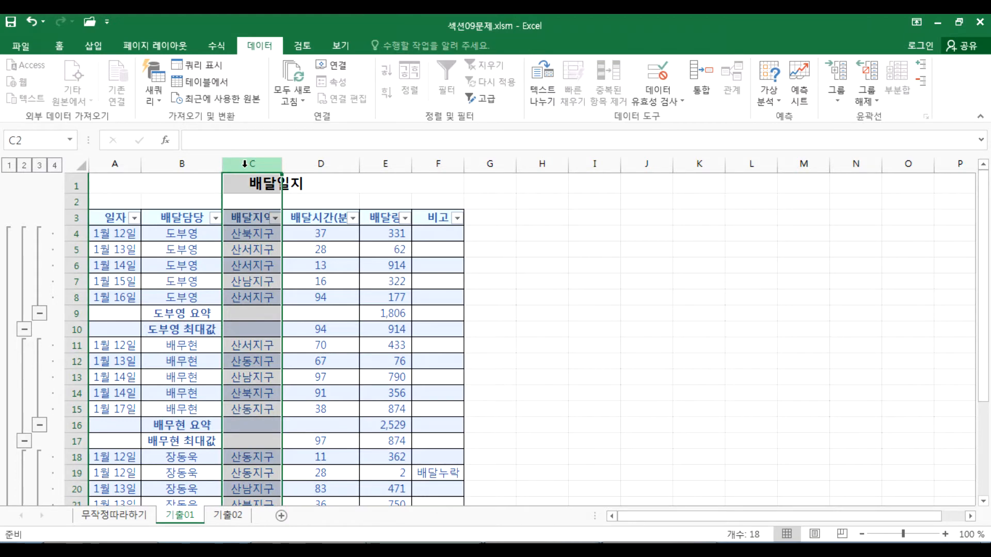
click(245, 234)
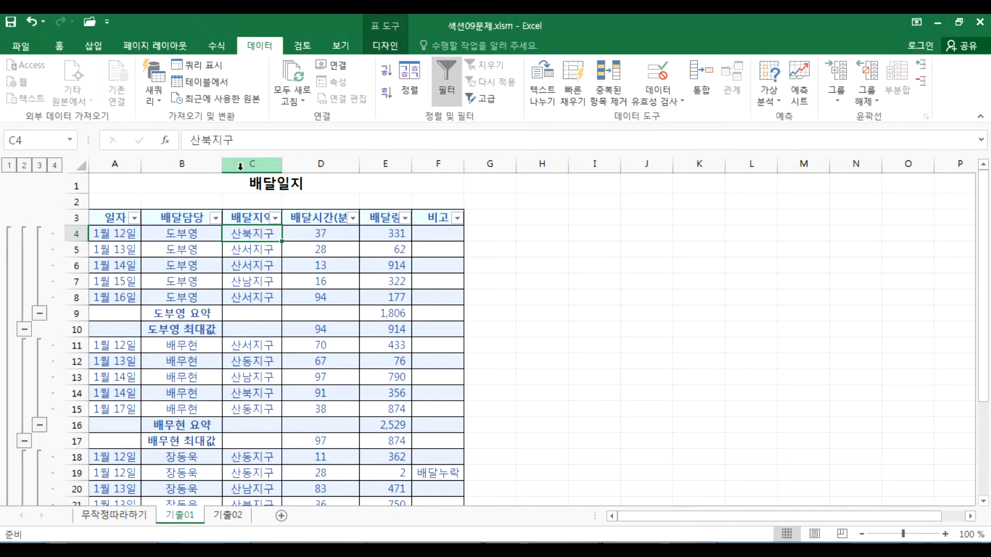
key(alt+Tab)
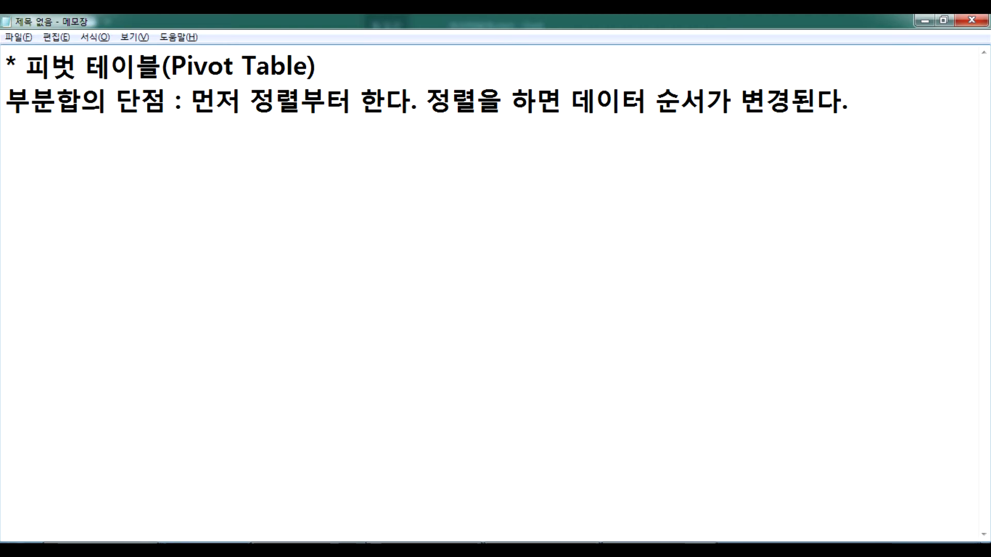
Step: Switch to 섹션10문제.xlsm in Excel, highlight the salary table A3:G13, and select cell B5 inside it
key(alt+Tab)
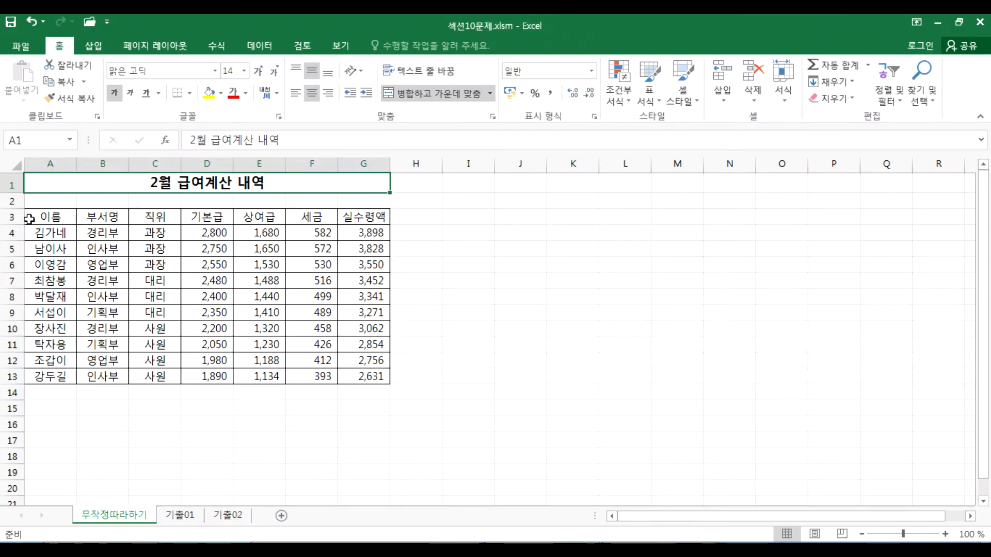
drag(30, 219, 367, 374)
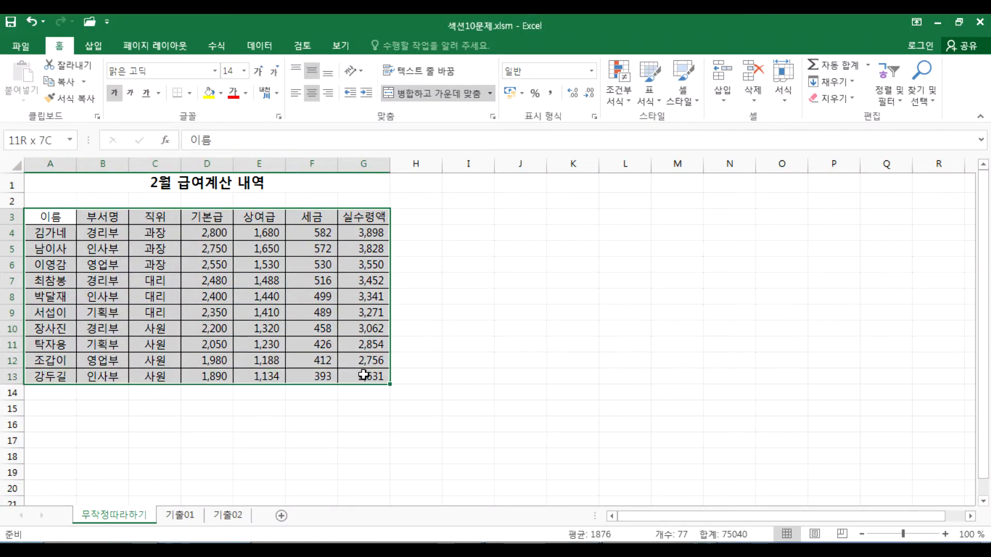
click(103, 250)
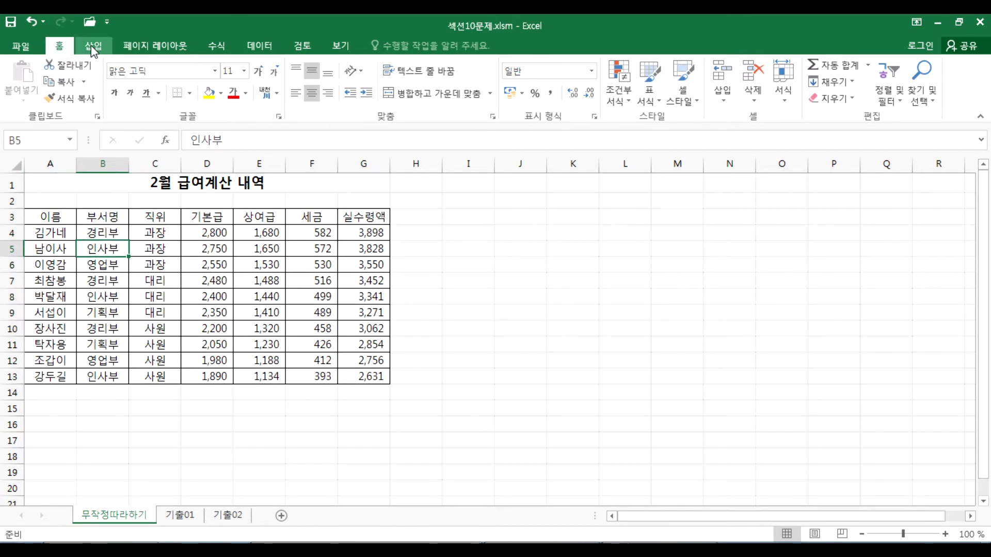
click(93, 48)
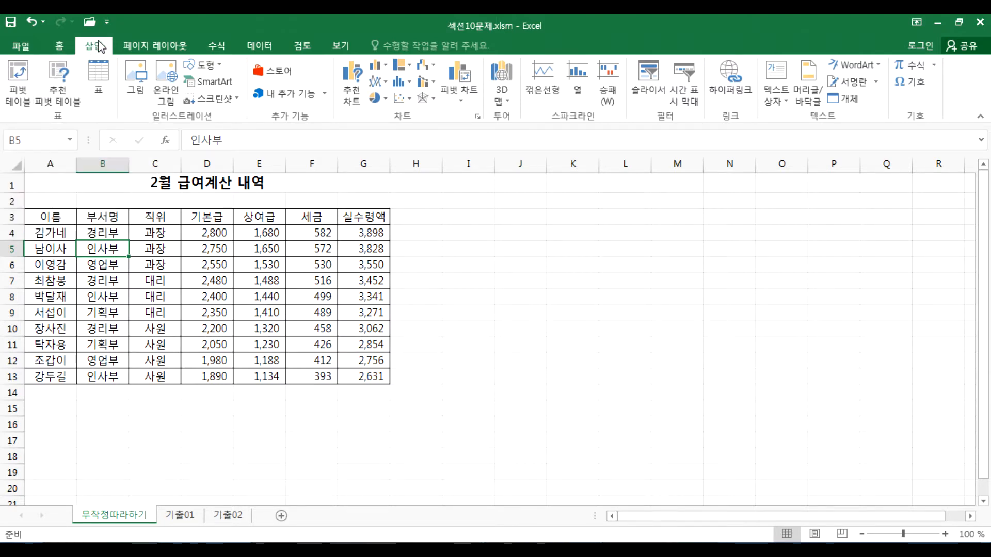
click(23, 65)
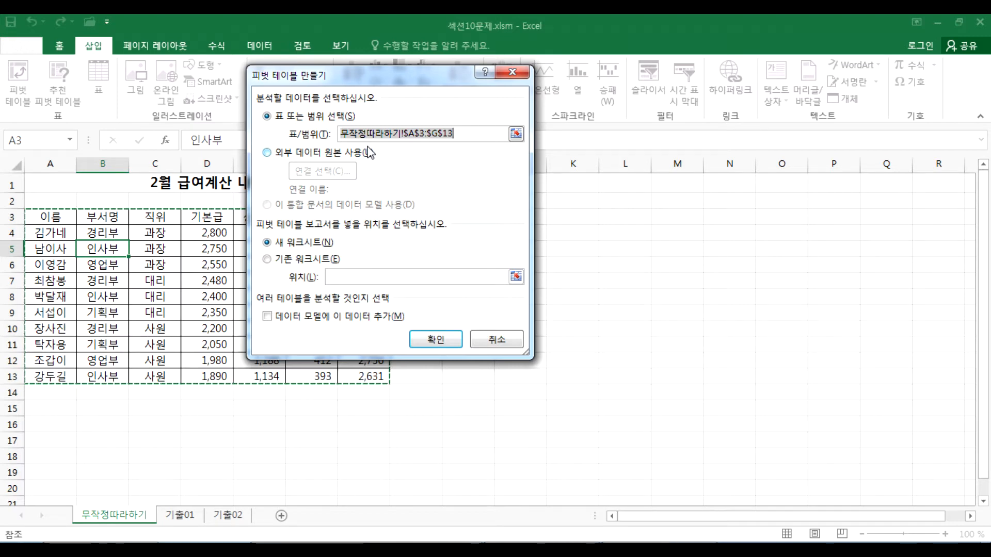
click(291, 263)
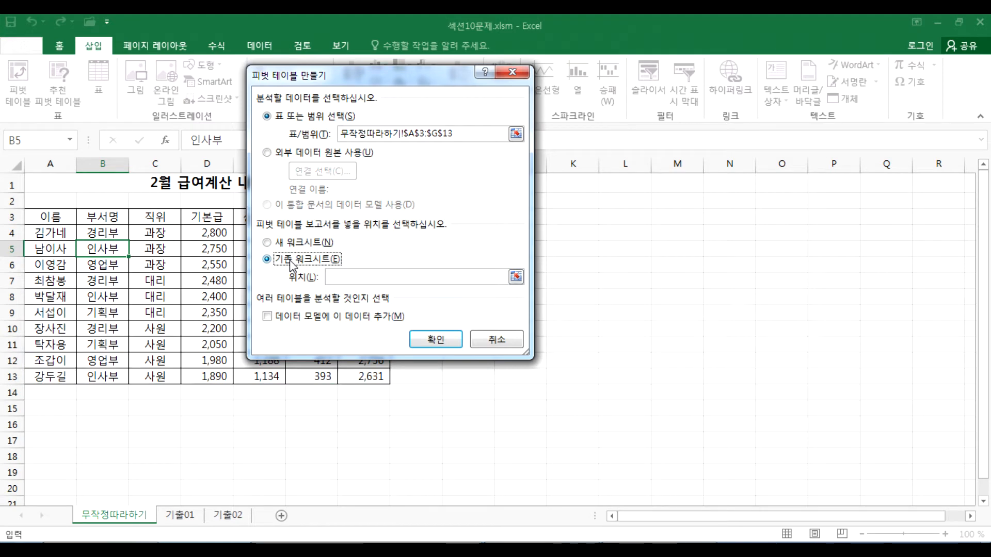
scroll(111, 285, down, 3)
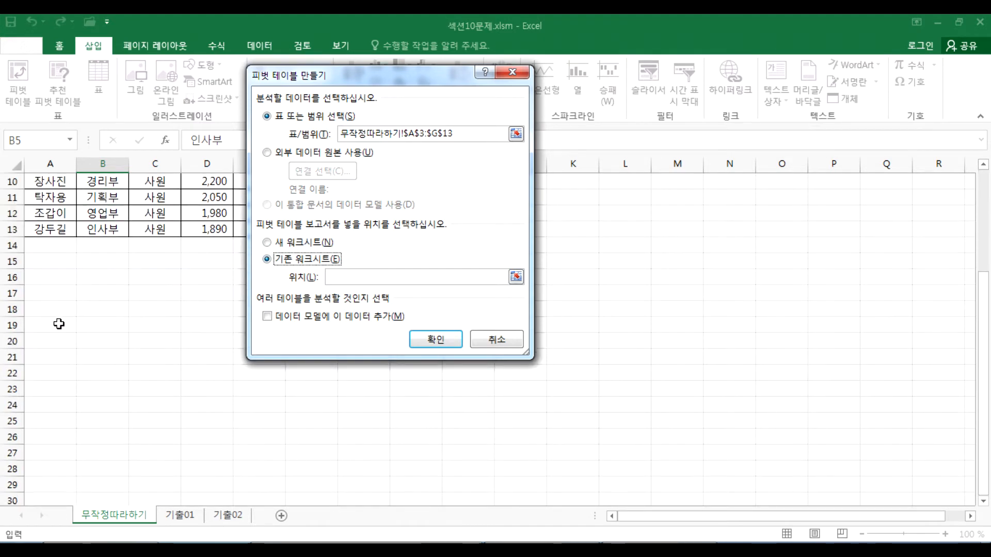
click(42, 312)
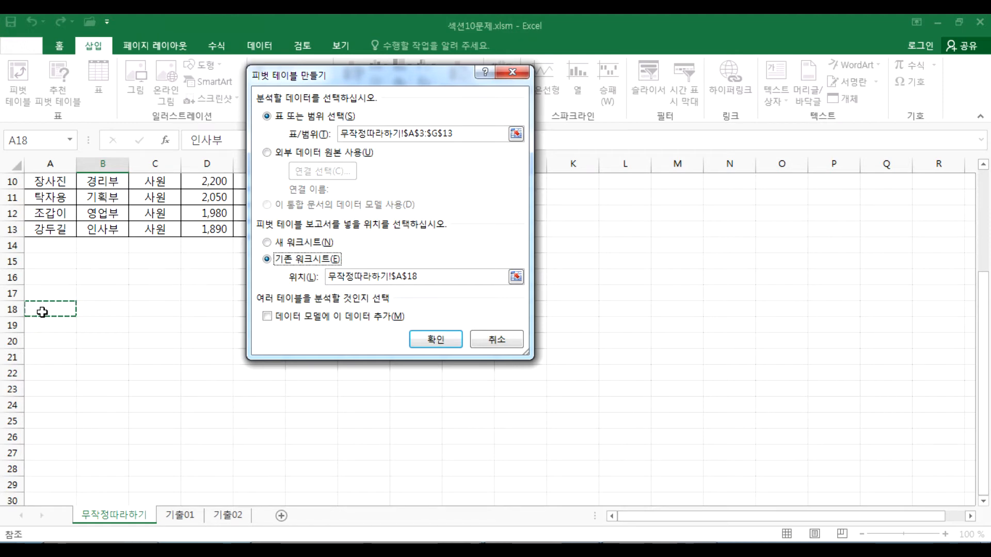
key(Return)
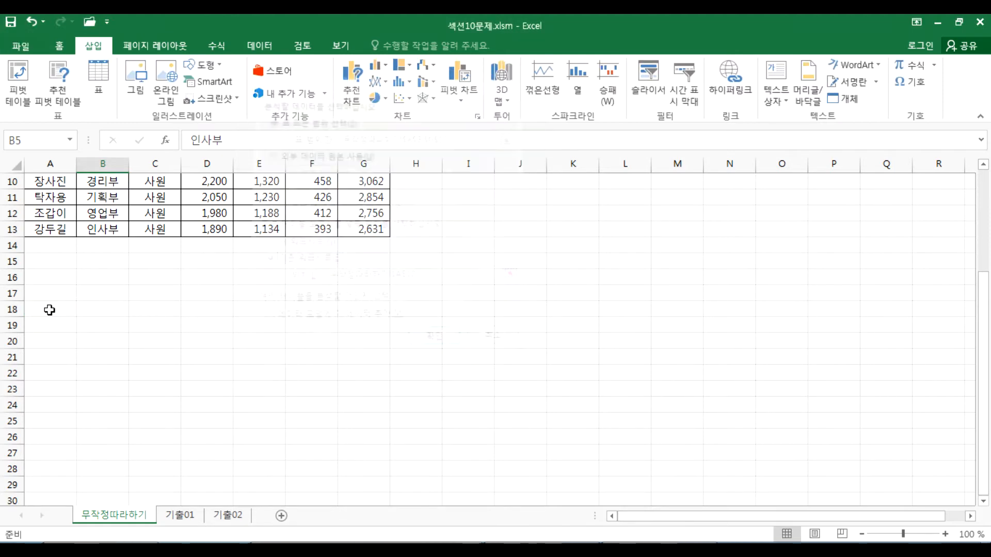
Step: Create a pivot table from the salary table A3:G13, placed on the existing worksheet at cell A18
scroll(91, 280, up, 3)
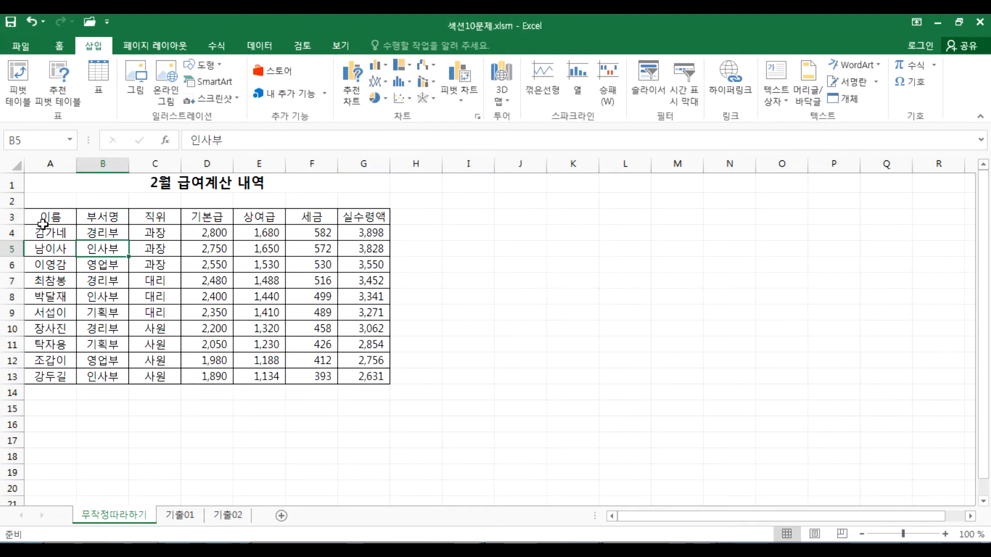
drag(38, 214, 349, 371)
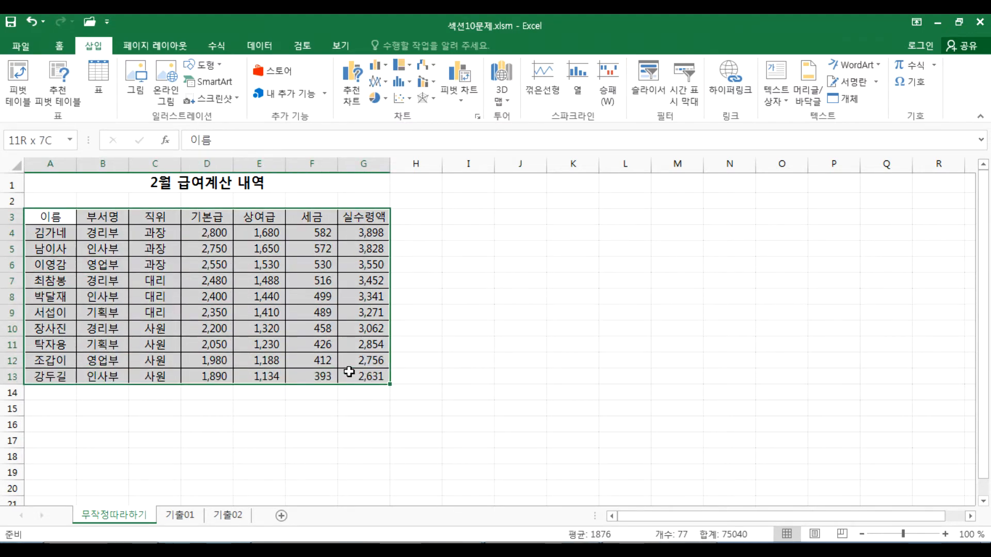
click(211, 357)
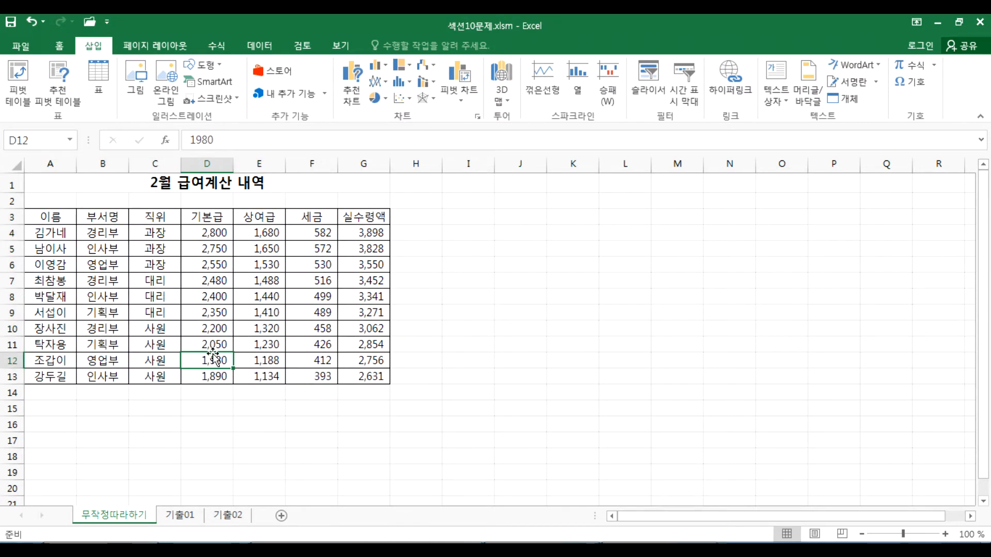
click(18, 82)
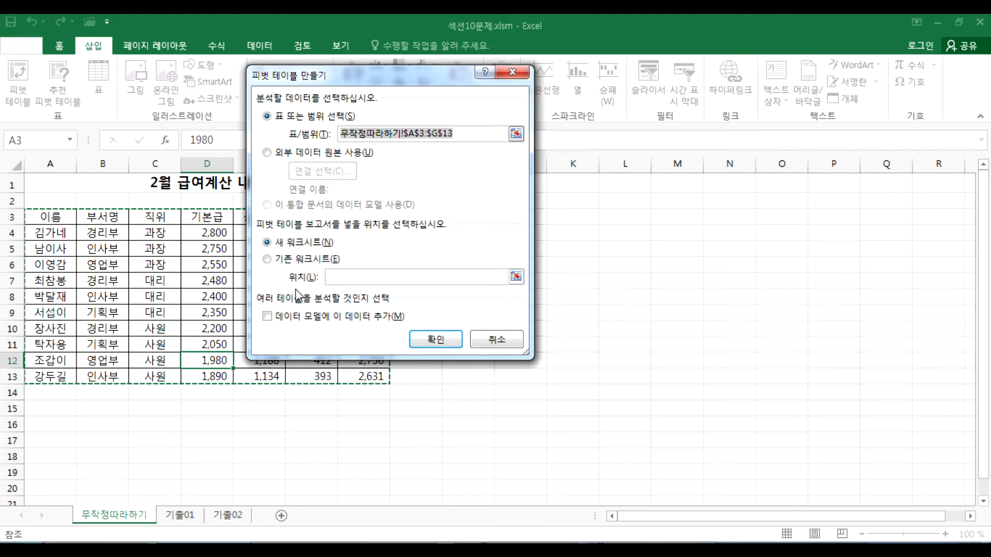
click(289, 263)
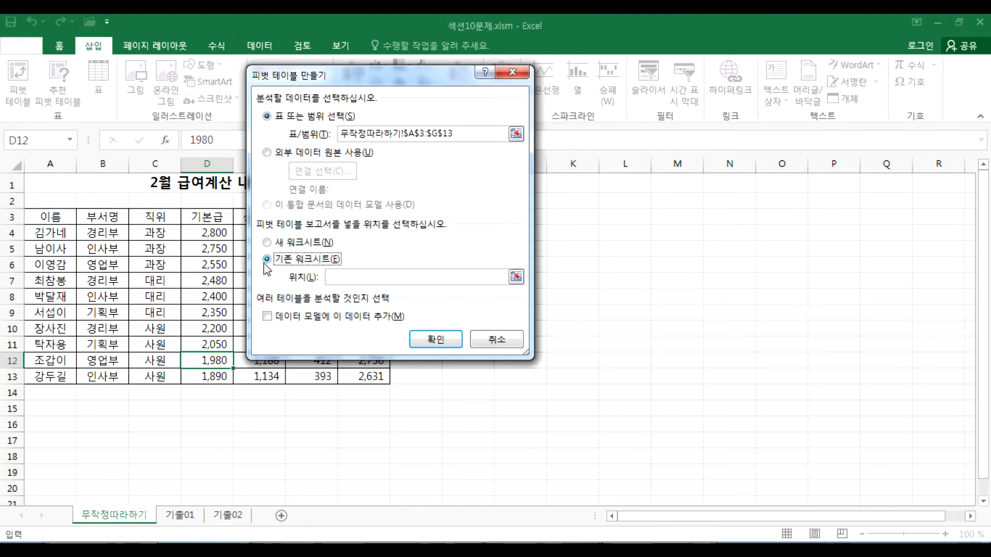
scroll(93, 300, down, 2)
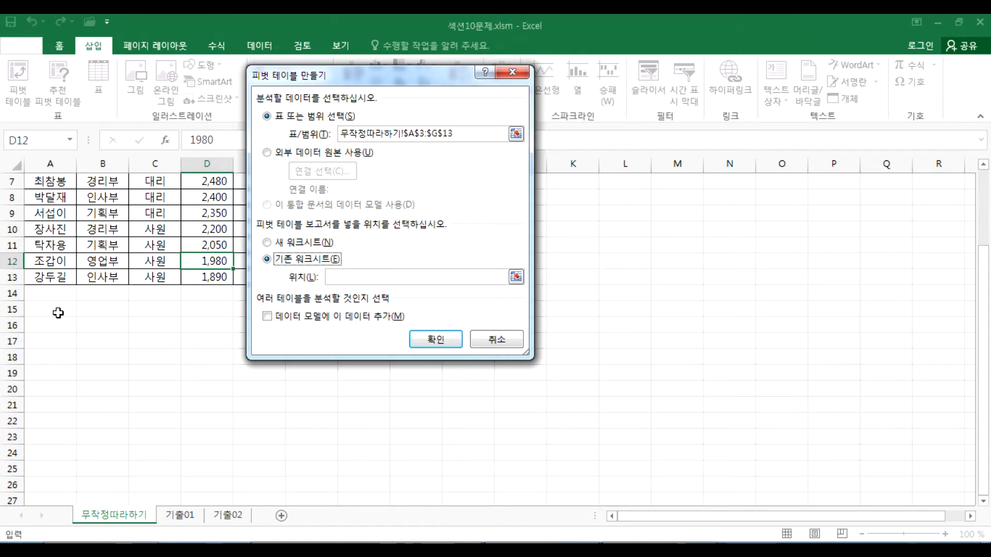
click(49, 356)
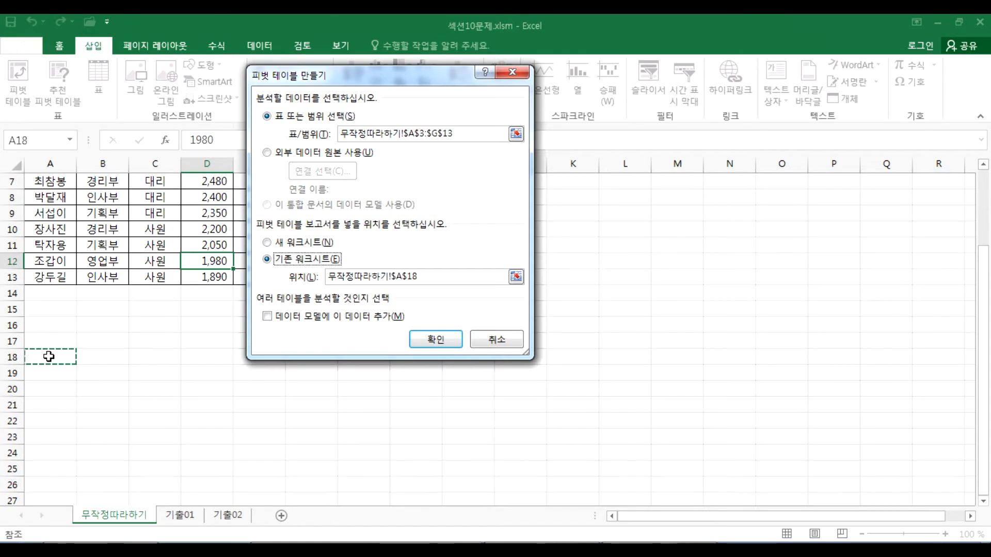
scroll(56, 351, down, 1)
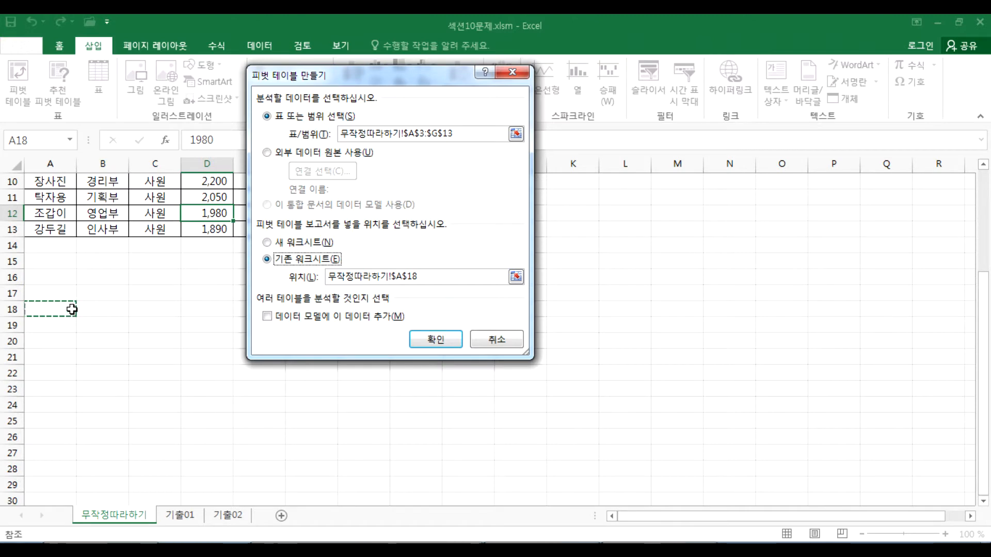
click(443, 342)
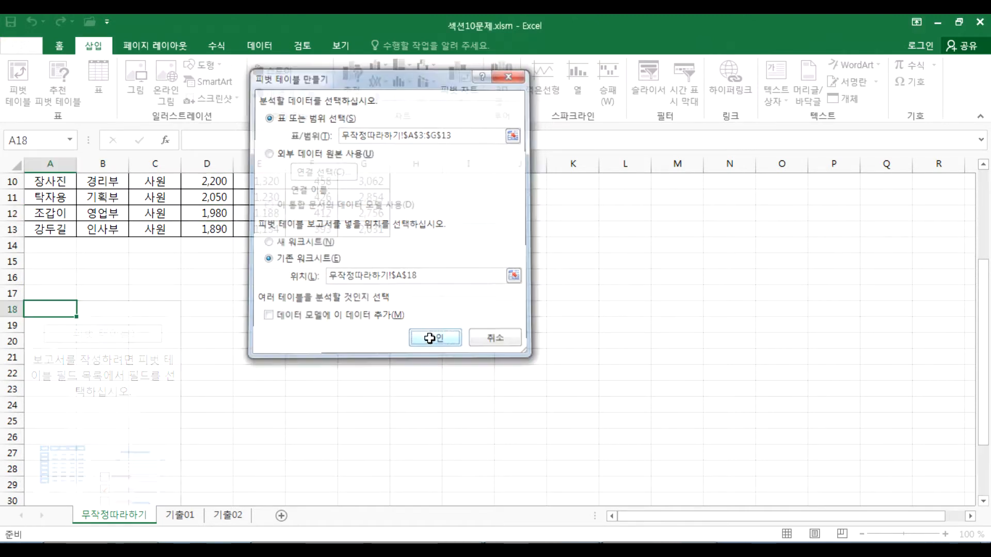
Step: Detach the PivotTable Fields pane, enlarge it to show all seven fields, and float it over the sheet beside the pivot table
scroll(331, 345, down, 3)
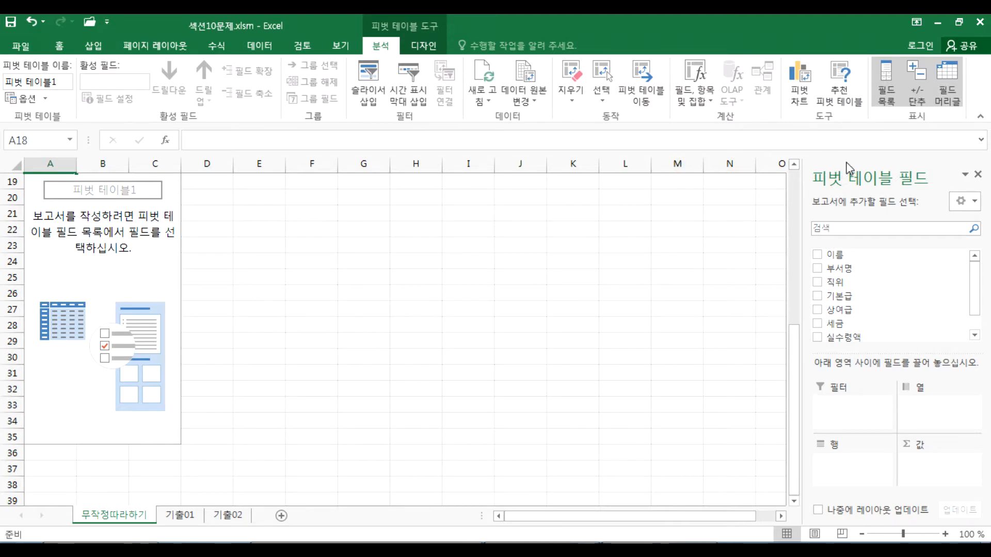
drag(940, 168, 611, 122)
drag(665, 342, 828, 481)
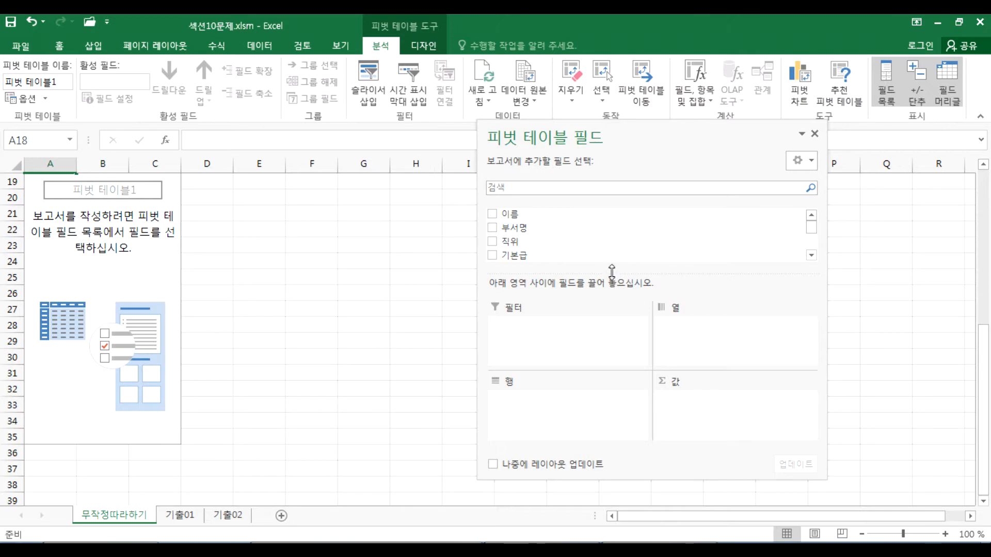
drag(611, 271, 612, 303)
drag(607, 121, 609, 51)
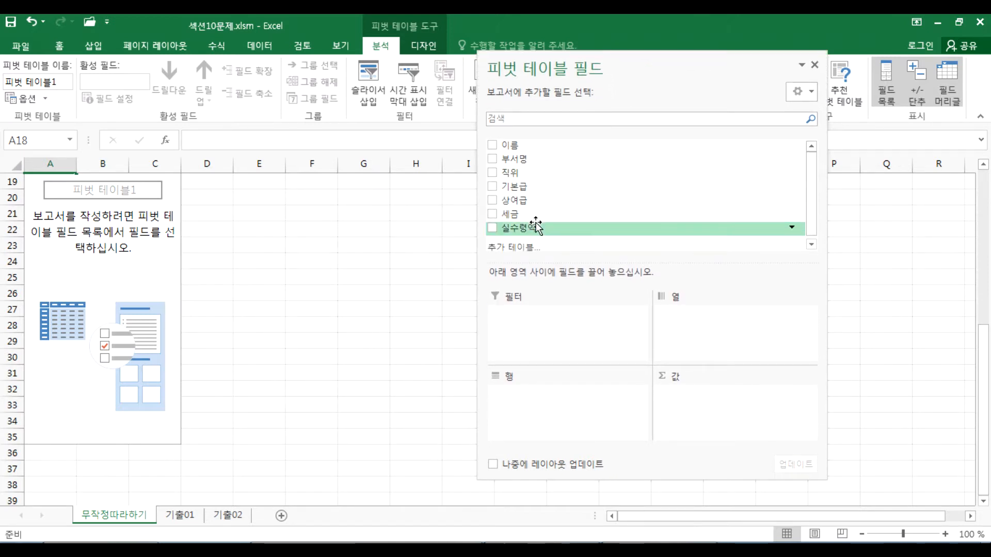
drag(697, 58, 823, 170)
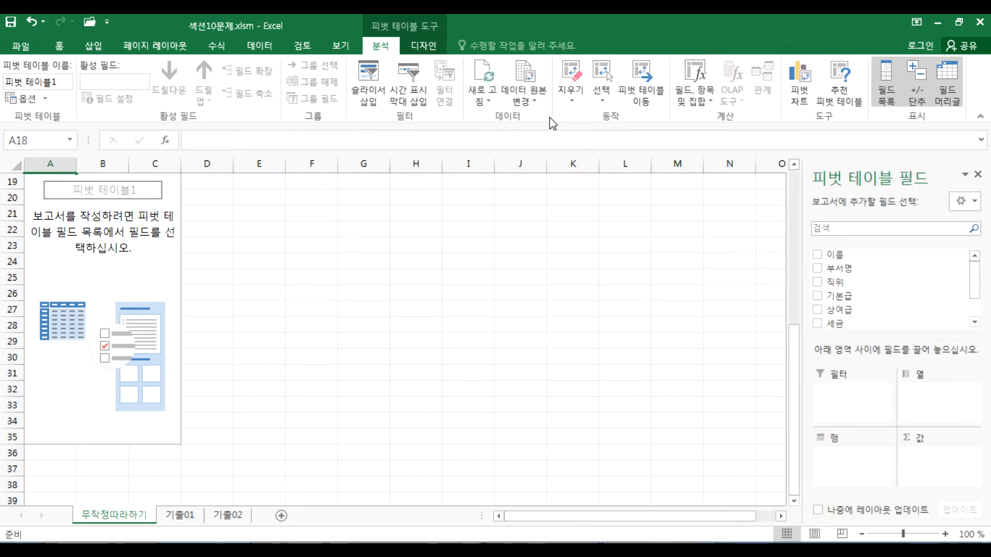
drag(826, 176, 572, 69)
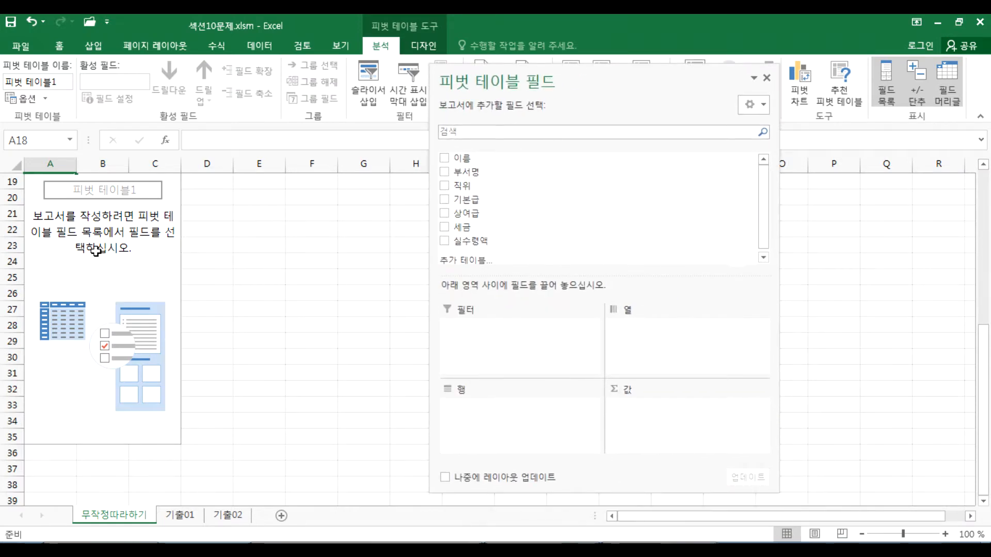
Step: Select a cell outside the pivot table and one back inside it, and look over the pivot table's Design and Analyze tools
scroll(76, 250, up, 2)
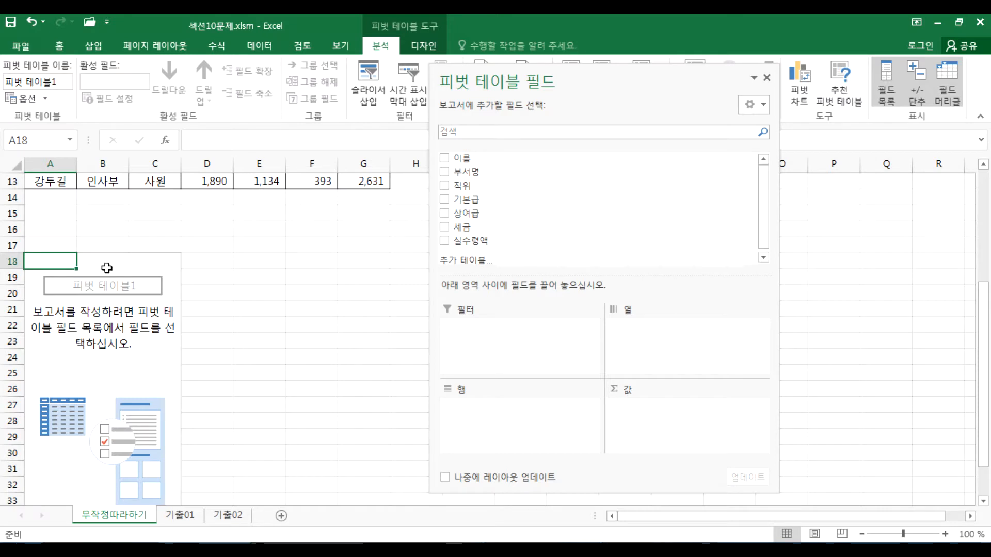
click(317, 274)
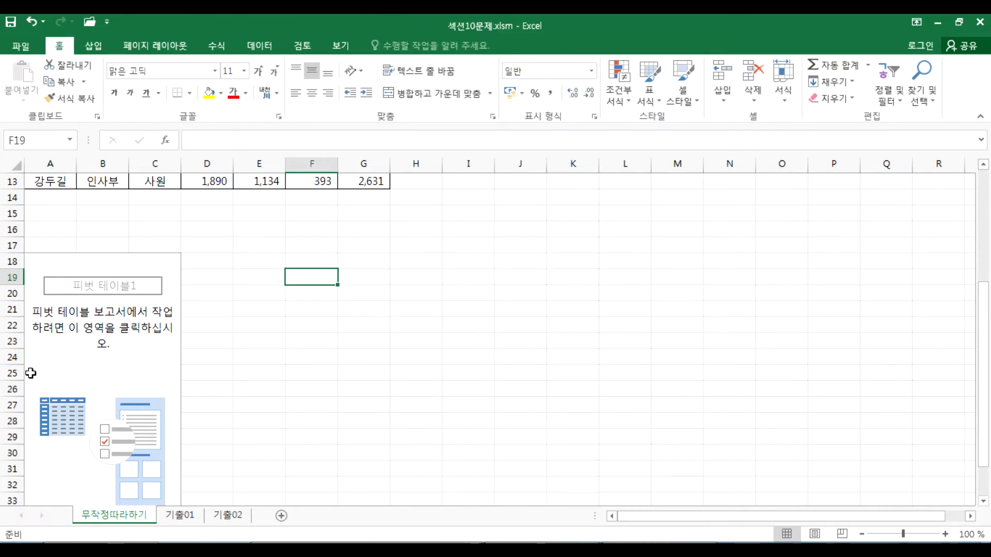
click(72, 342)
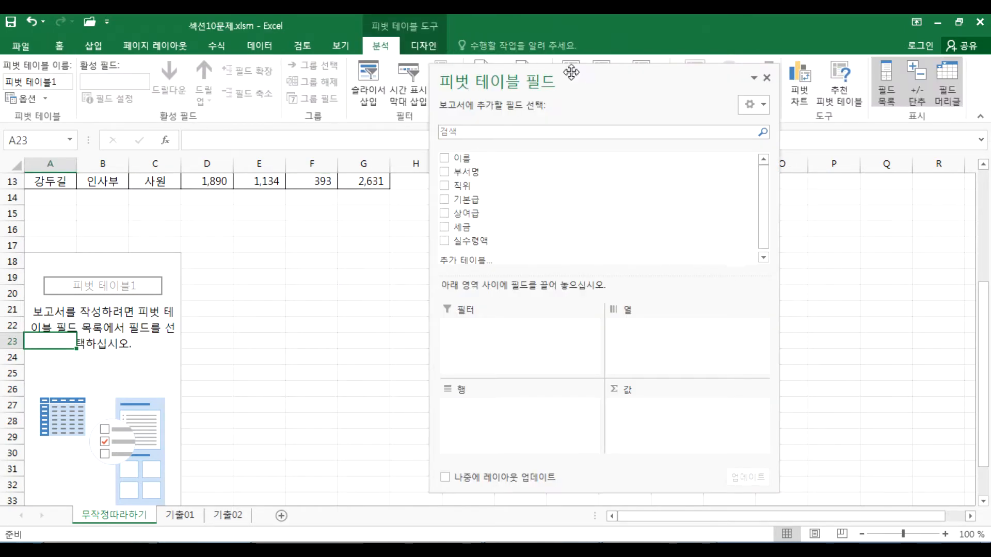
click(414, 50)
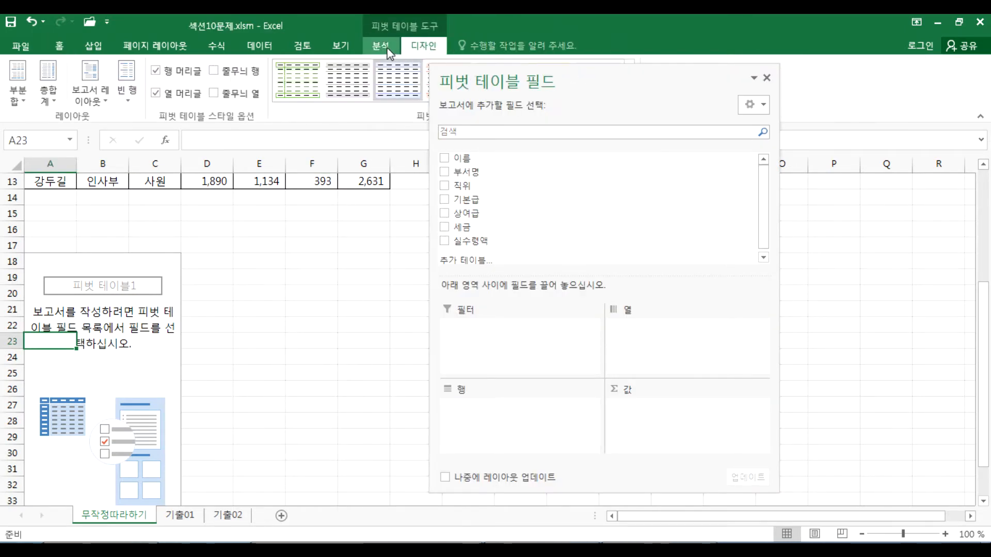
click(389, 50)
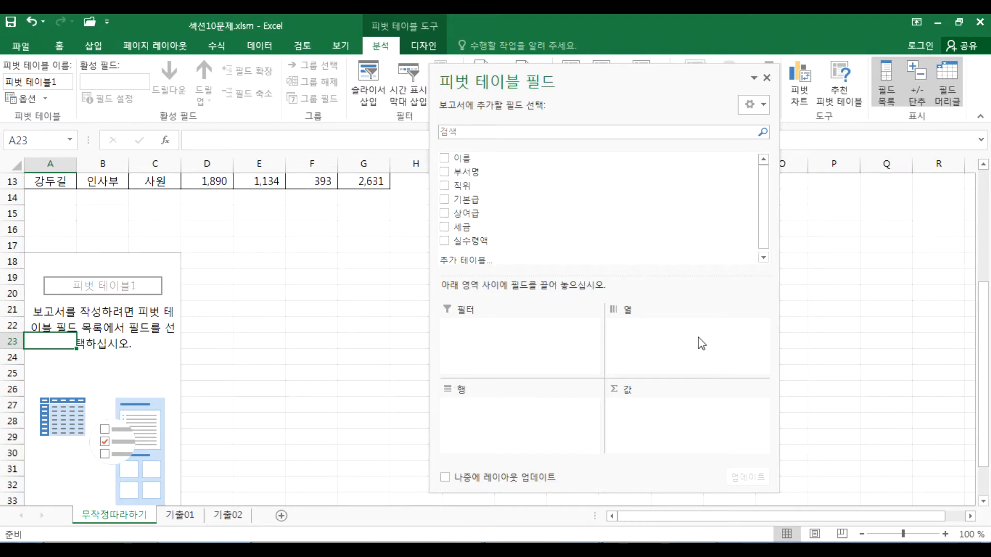
Step: Lay out the pivot table with 이름 as the report filter, 부서명 as rows and 직위 as columns
drag(458, 159, 505, 332)
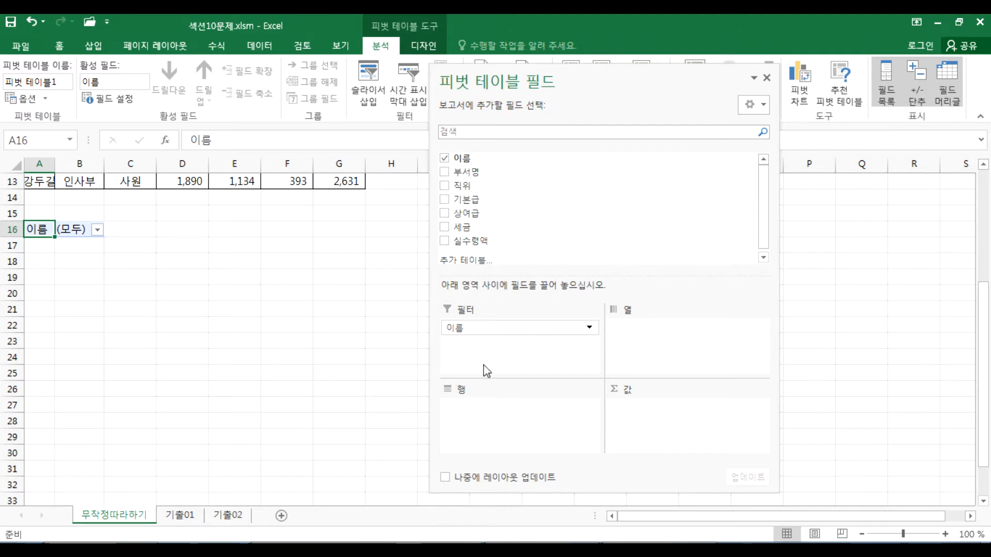
drag(467, 172, 471, 436)
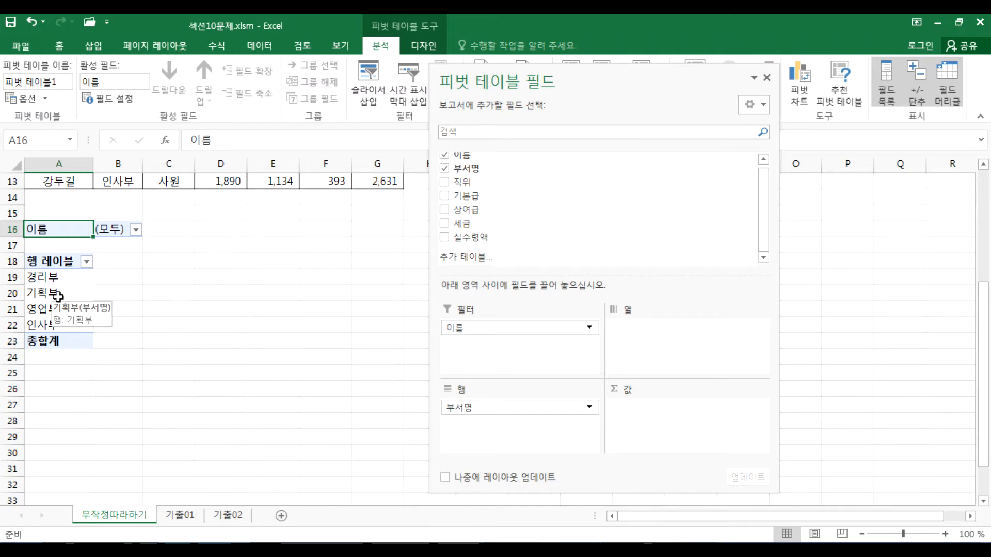
scroll(57, 281, up, 4)
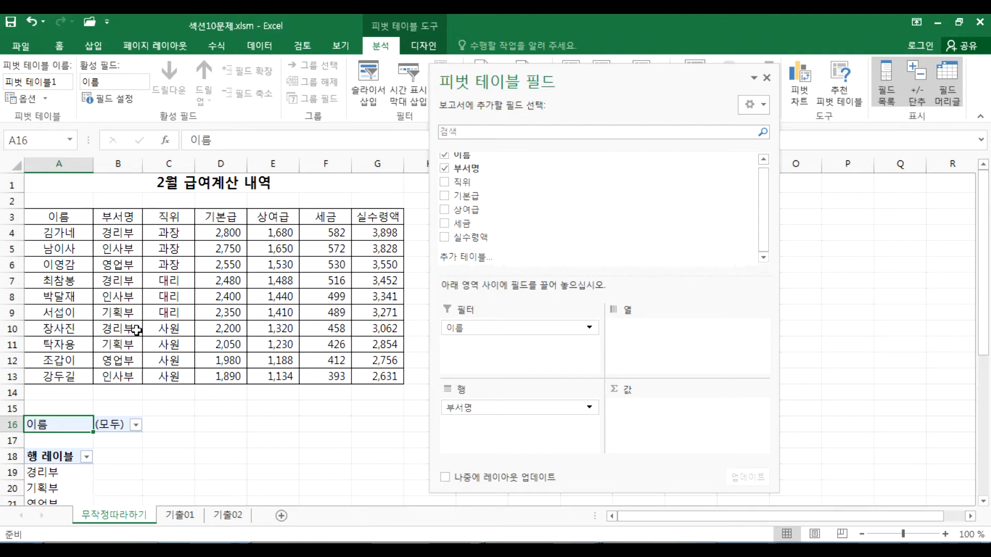
scroll(78, 347, down, 3)
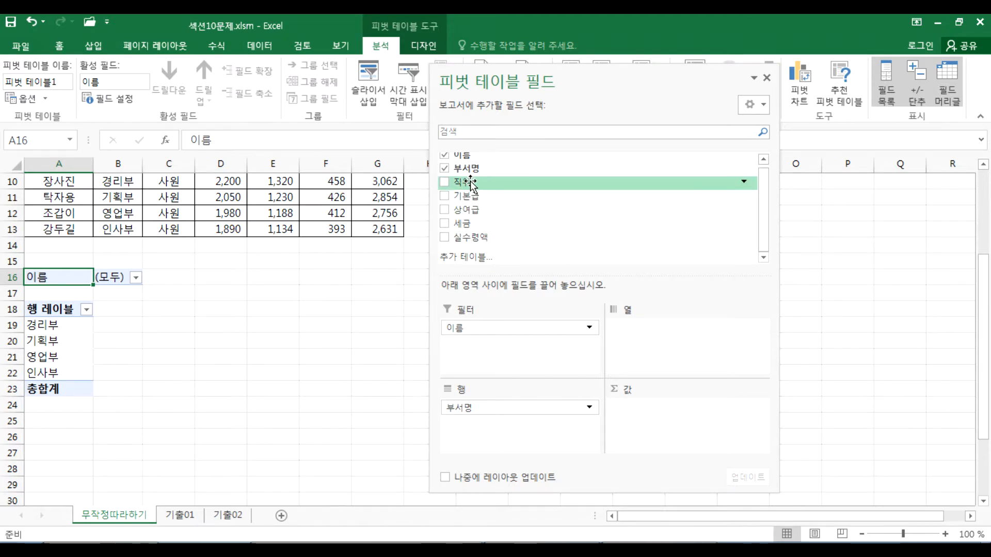
drag(463, 183, 627, 331)
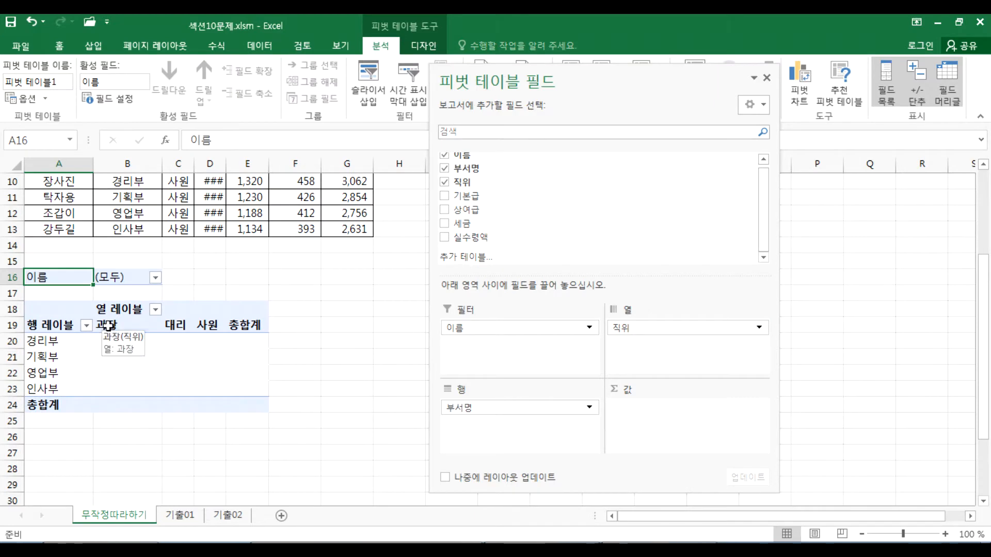
Step: Examine the 직위 column labels, the 부서명 row labels and the value cells where they intersect
click(105, 326)
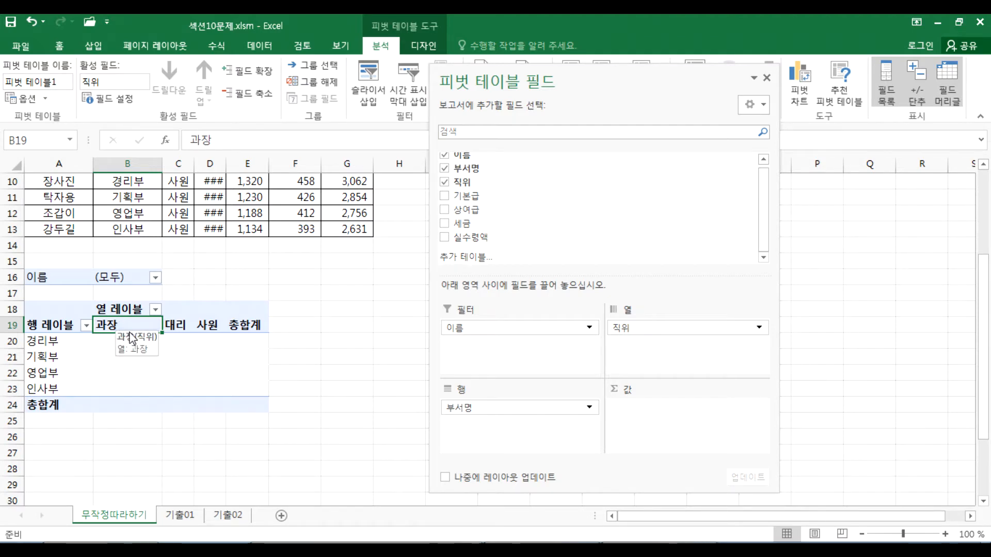
scroll(133, 336, up, 3)
scroll(132, 326, down, 3)
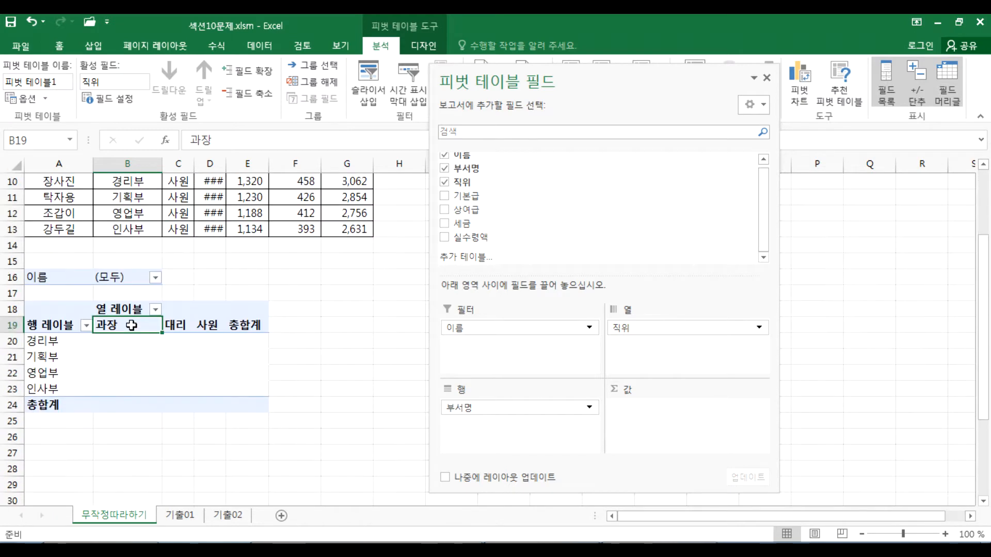
drag(60, 342, 94, 364)
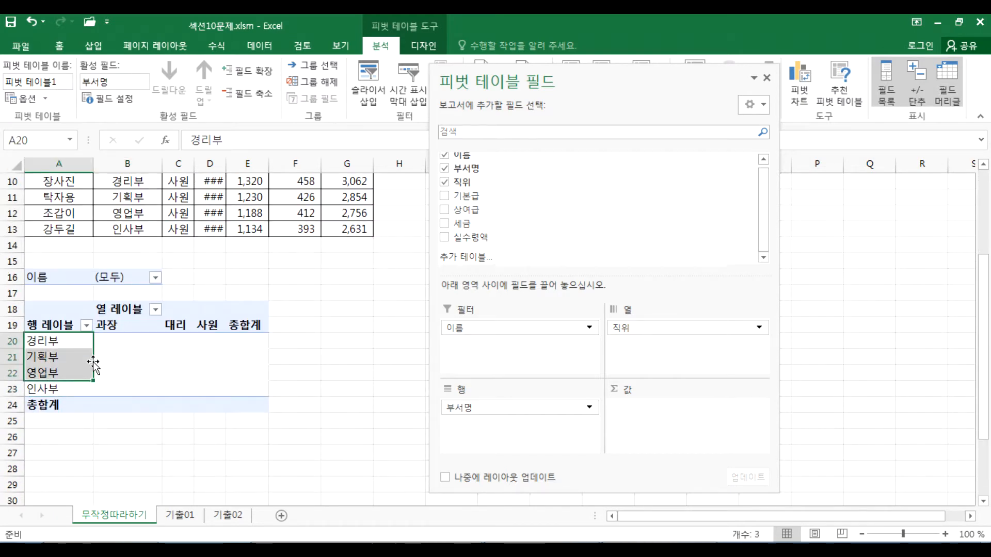
drag(122, 324, 221, 325)
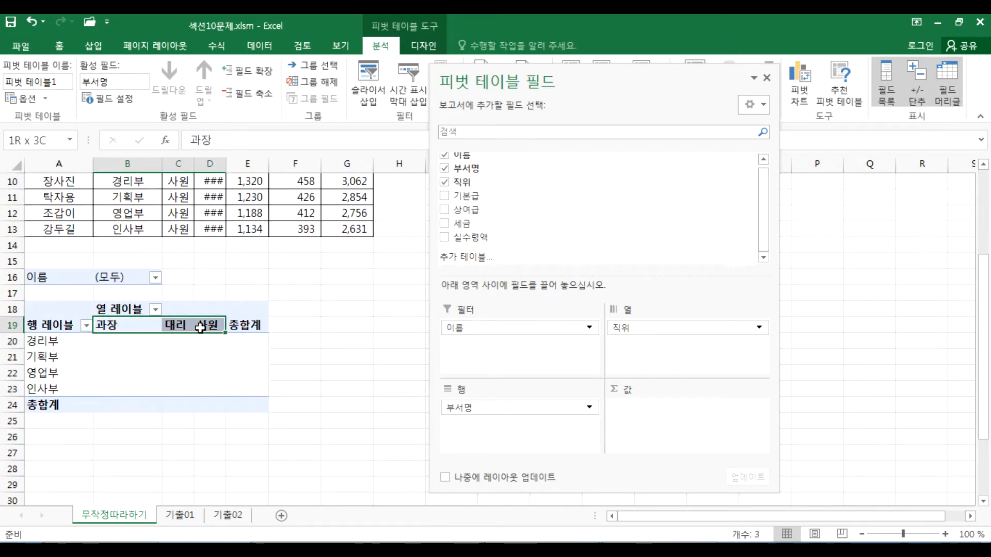
click(105, 343)
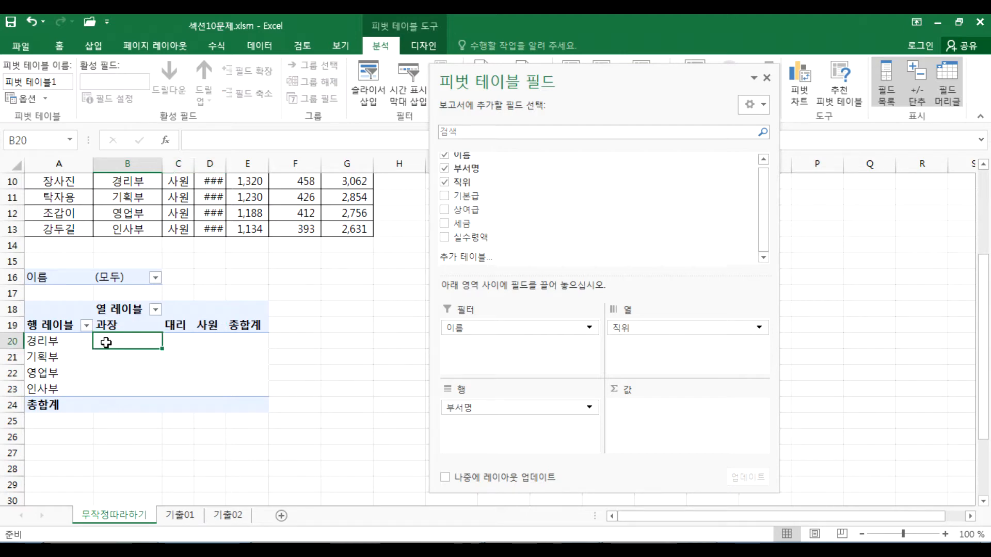
click(72, 341)
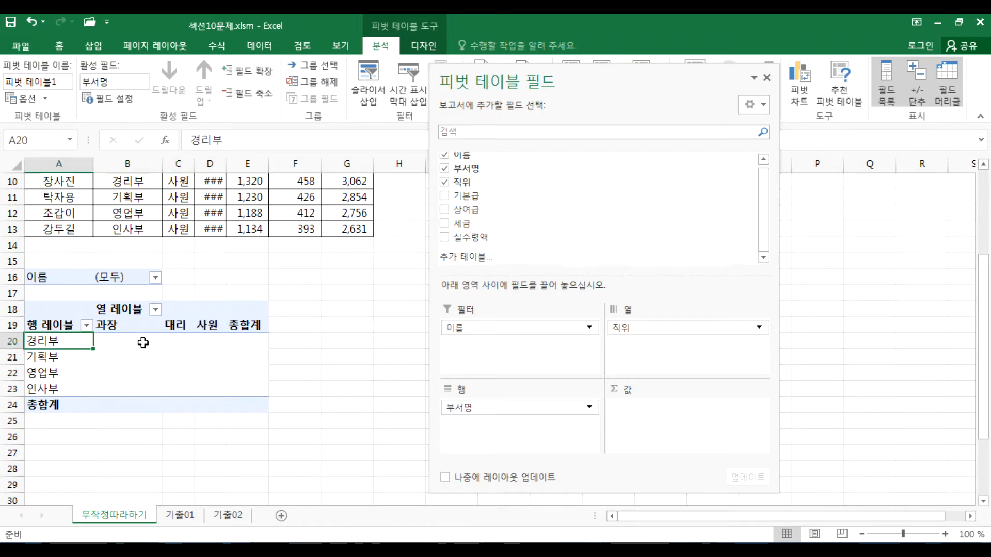
click(172, 340)
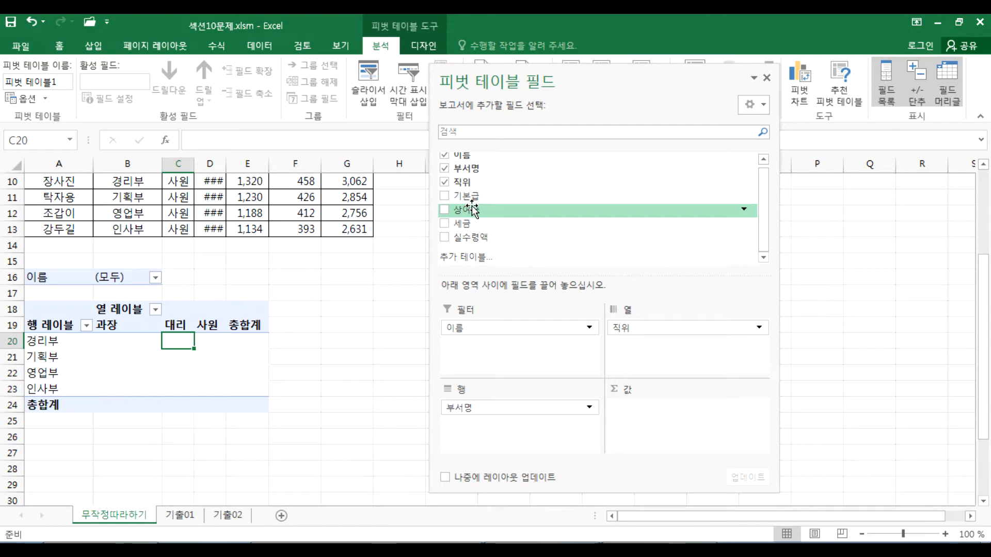
Step: Add 상여급 and 실수령액 as summed value fields, and move the fields pane aside to view the whole pivot table
drag(472, 209, 636, 407)
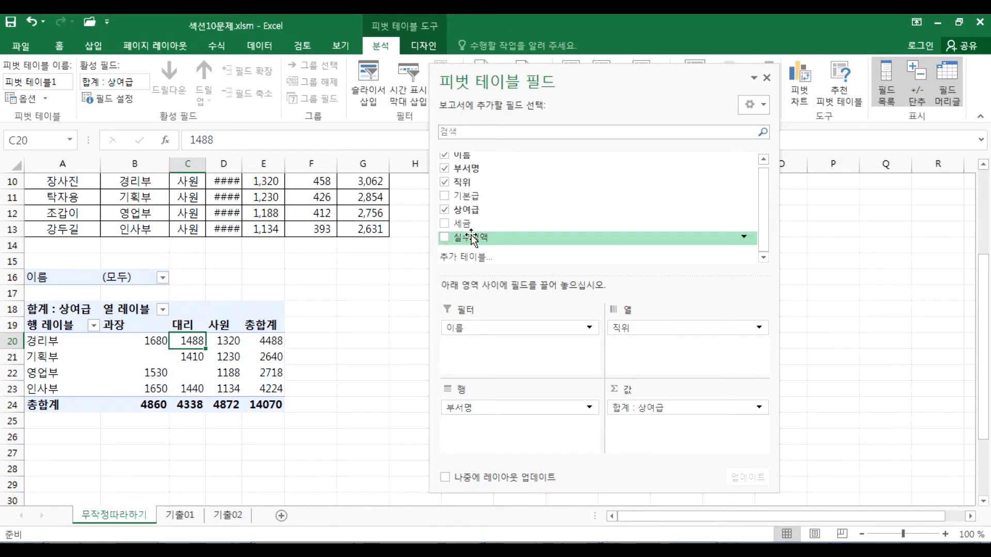
drag(472, 238, 637, 451)
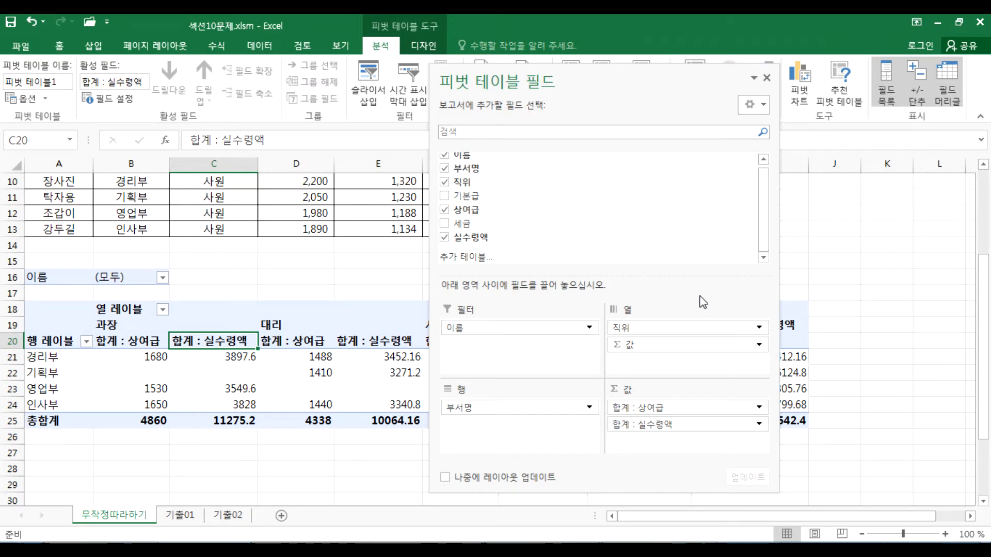
drag(608, 74, 790, 467)
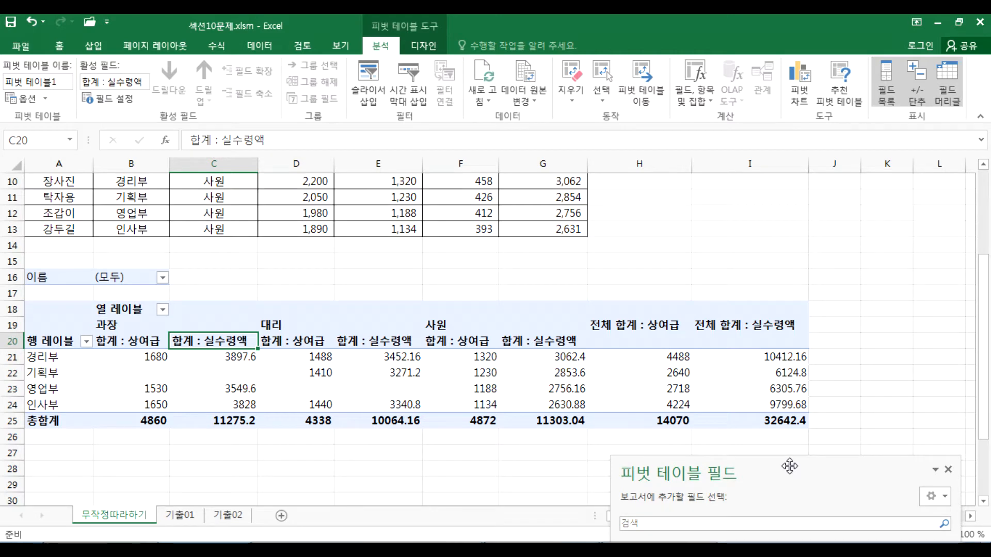
drag(790, 466, 783, 112)
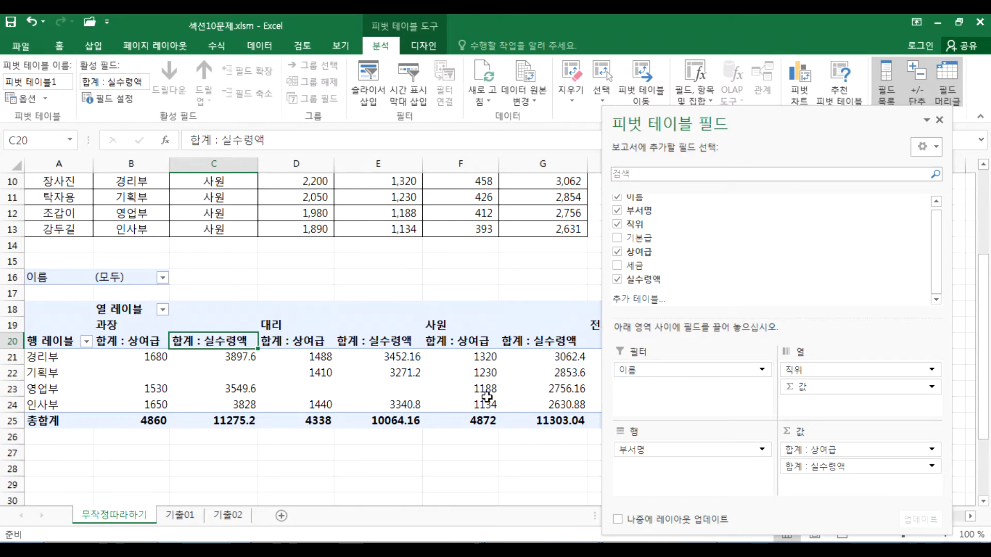
Step: Examine the pivot table from its starting cell A18, comparing the 경리부 과장 value cell with the source salary table
click(31, 307)
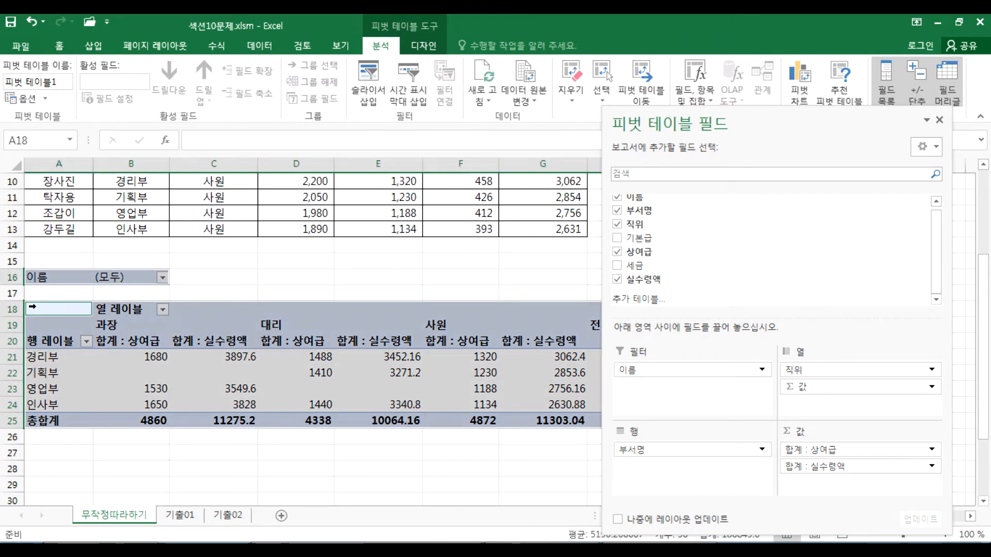
click(56, 311)
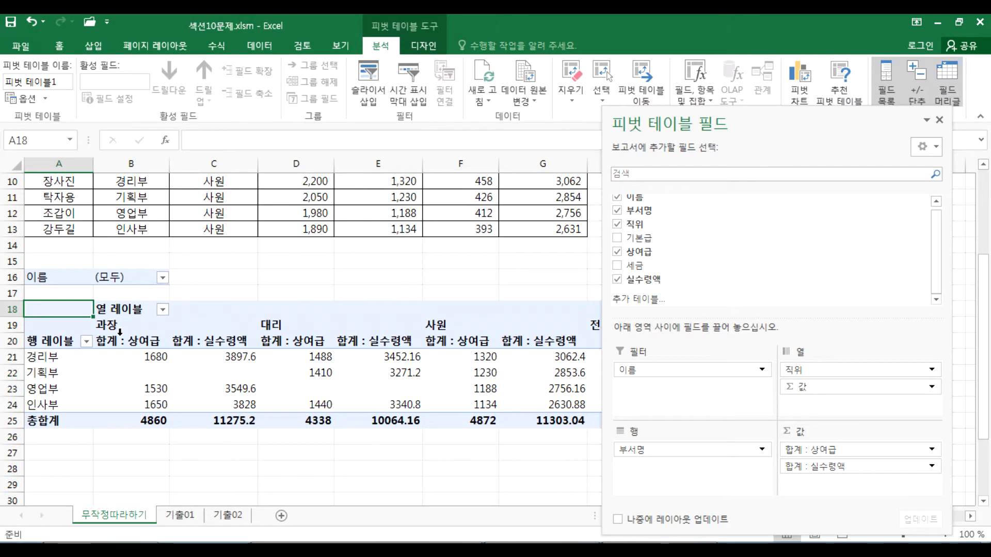
scroll(640, 227, up, 3)
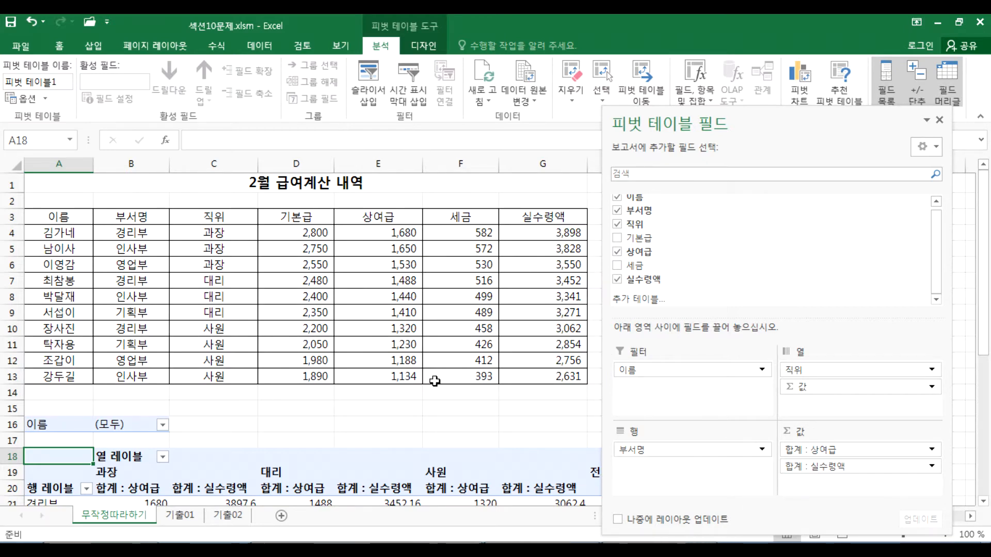
scroll(258, 321, down, 4)
click(120, 313)
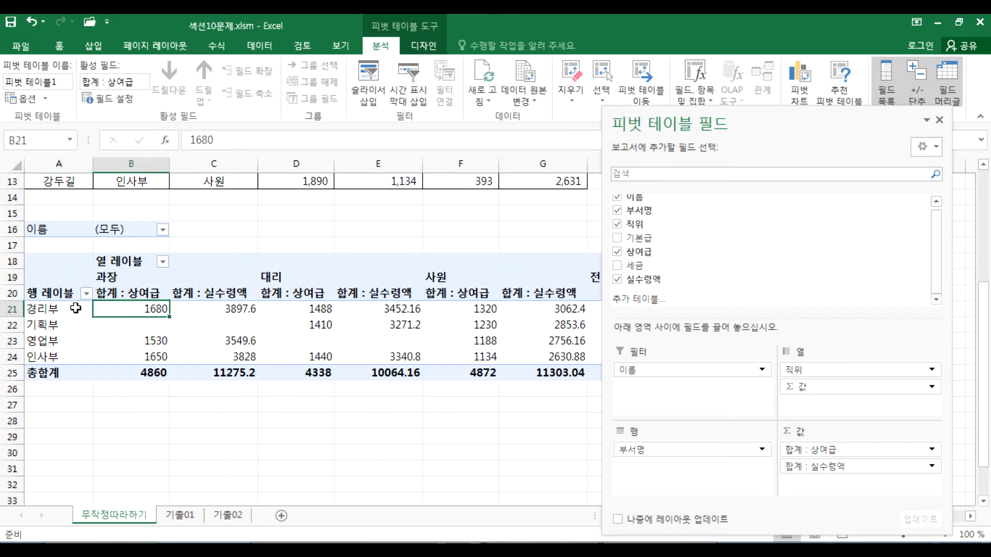
mouse_move(263, 350)
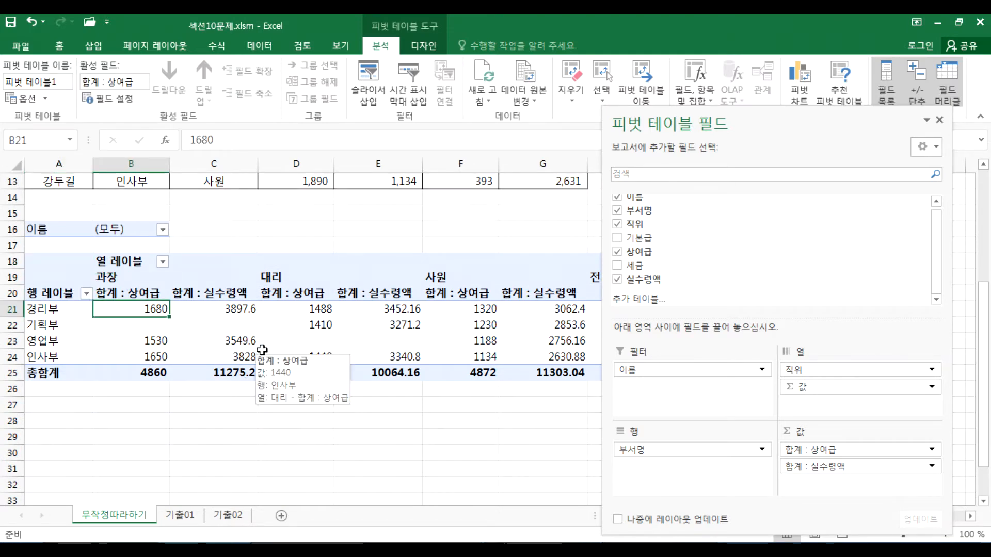
Step: Examine the 부서명 and 직위 combinations row by row in the source salary table
scroll(262, 350, up, 4)
drag(154, 229, 460, 344)
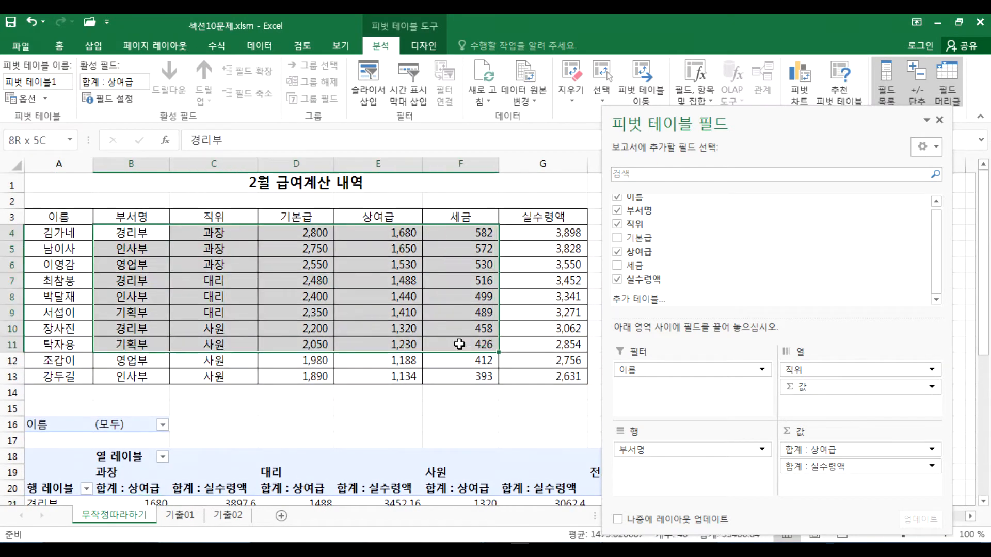
click(127, 234)
click(202, 231)
click(132, 250)
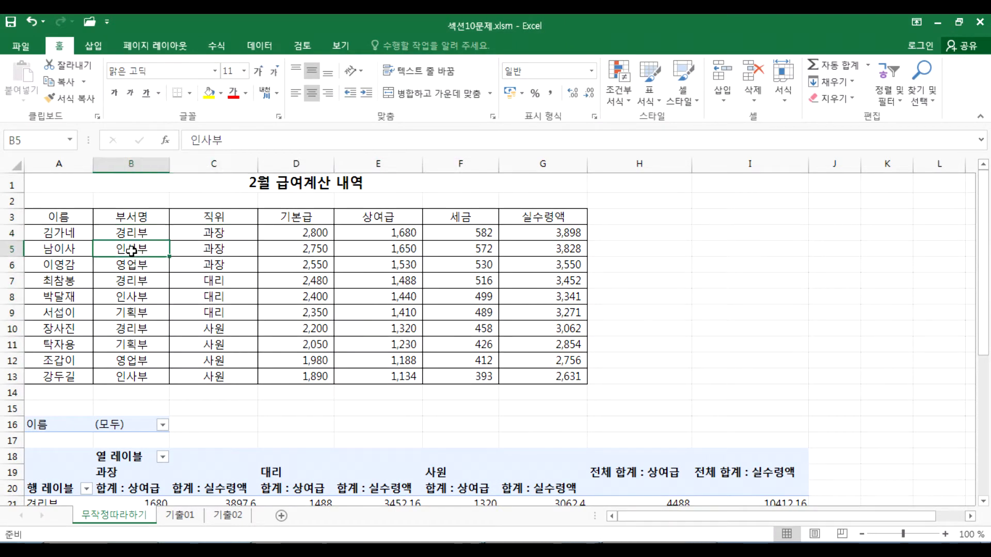
click(231, 251)
click(154, 267)
click(200, 267)
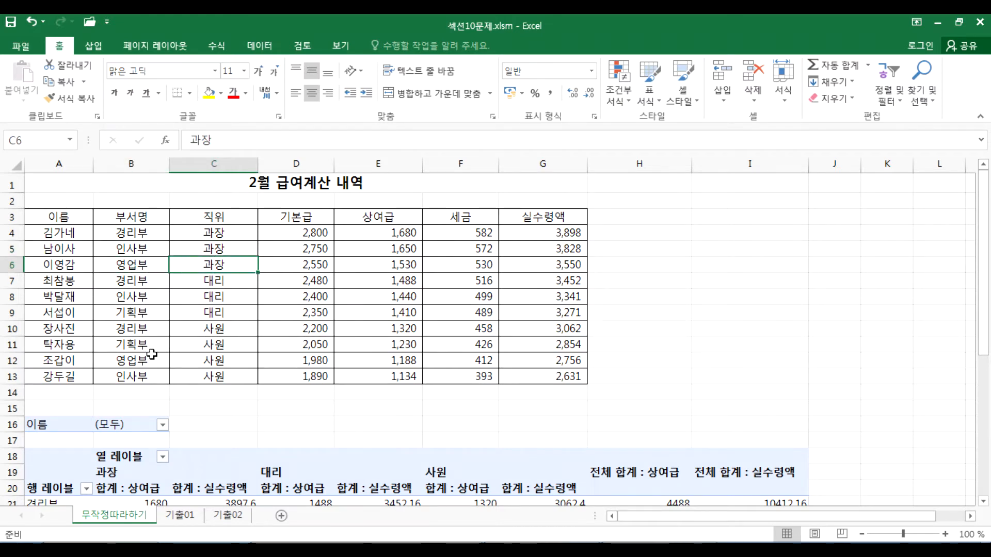
drag(149, 224, 401, 345)
click(211, 275)
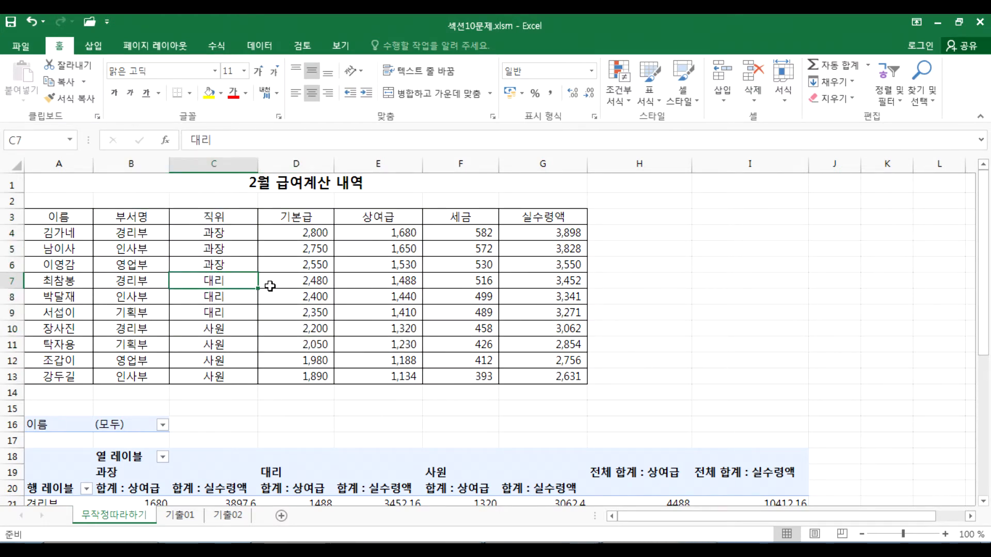
Step: Examine the pivot table's 부서명 and 직위 labels and the intersections of 기획부 with 과장 and 영업부 with 대리
scroll(110, 312, down, 4)
click(81, 307)
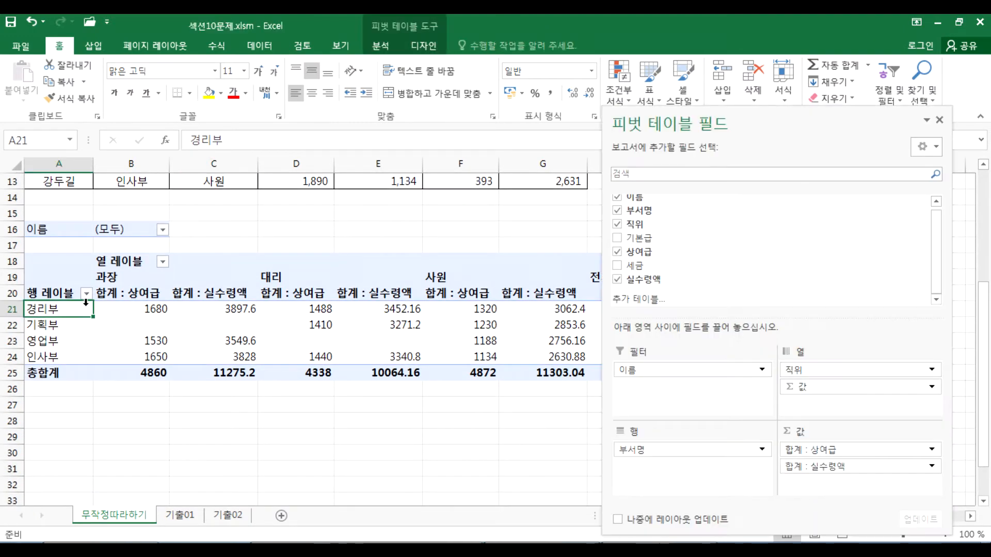
click(107, 277)
click(293, 275)
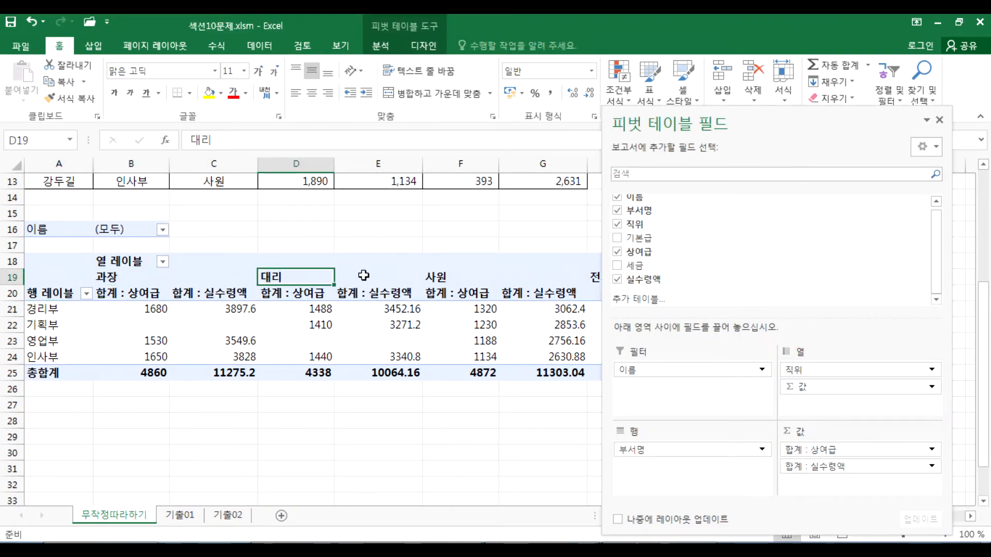
click(433, 275)
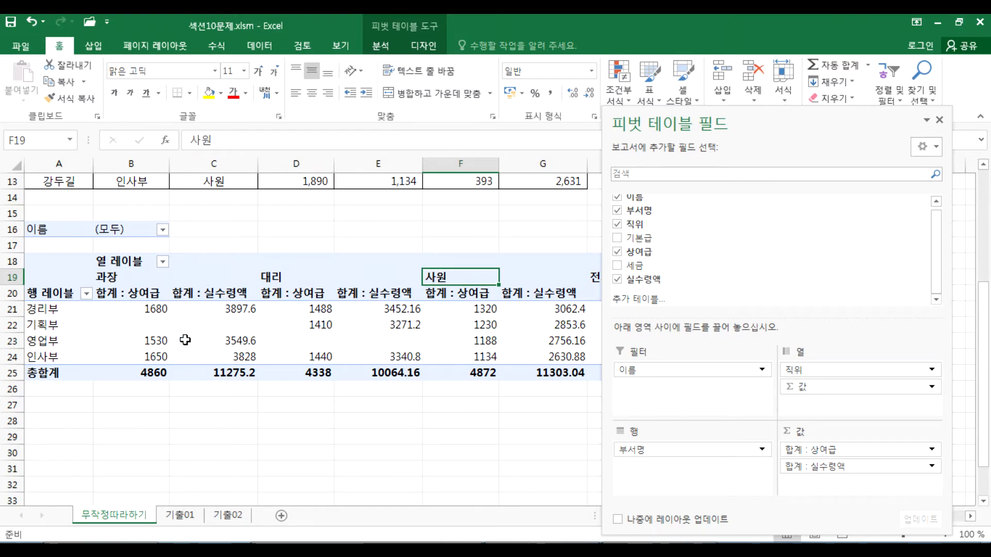
click(159, 326)
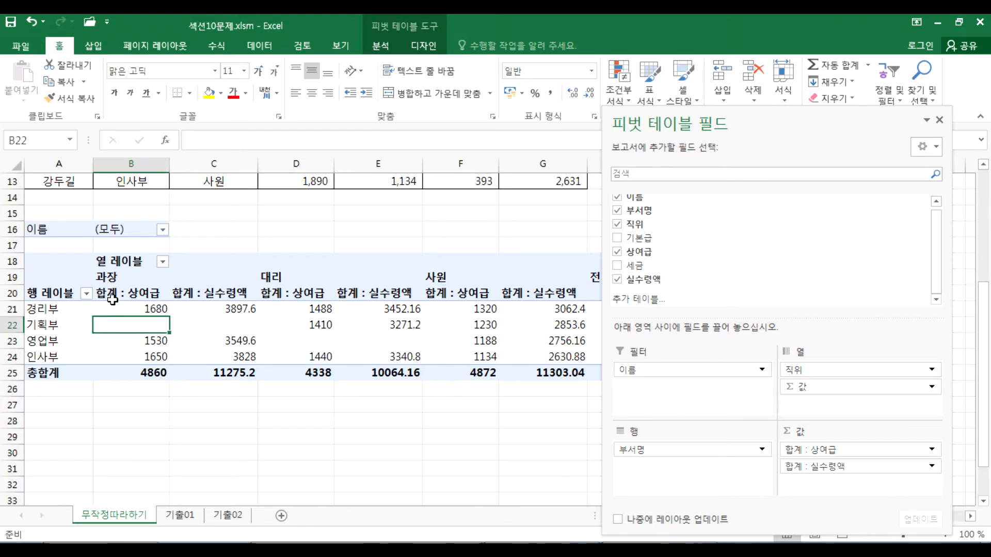
drag(148, 329, 212, 328)
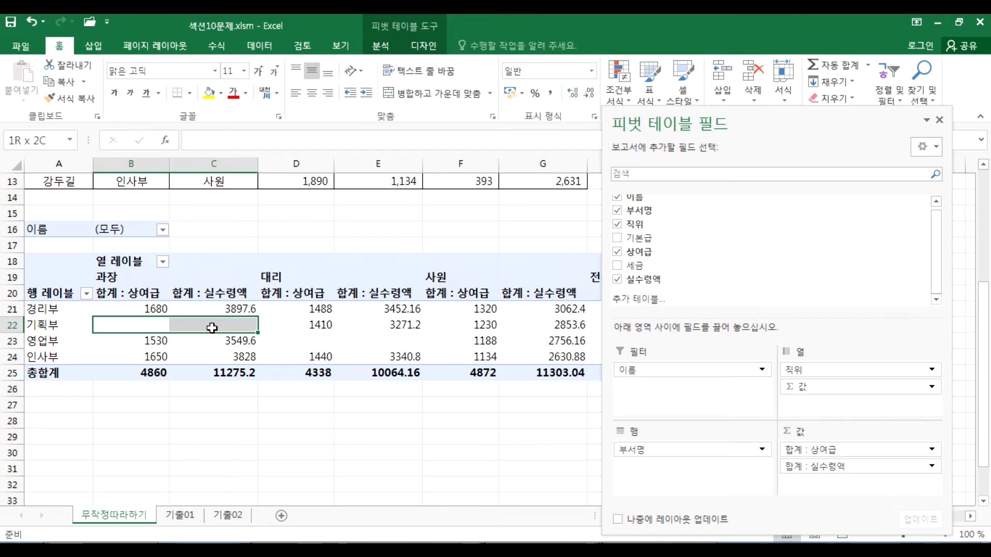
click(75, 343)
drag(299, 341, 413, 342)
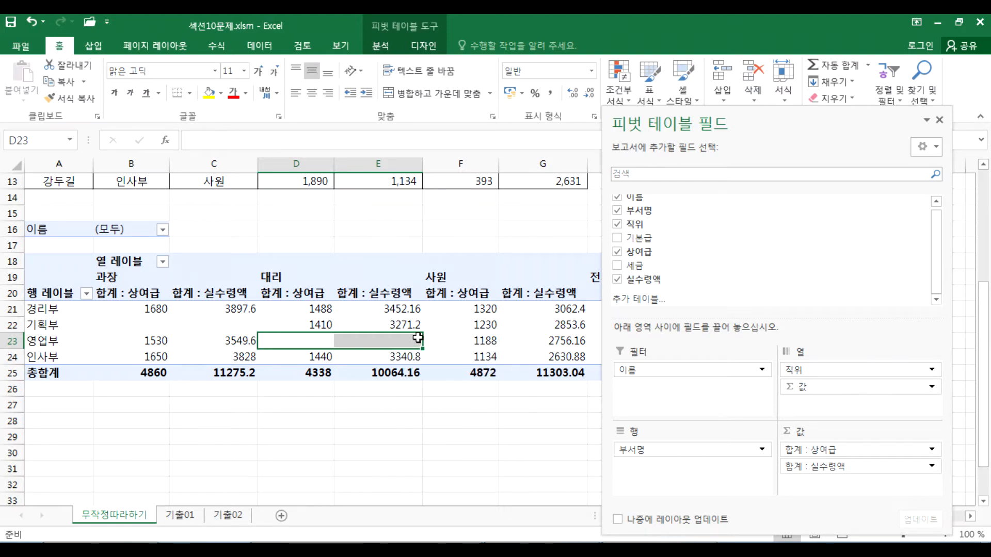
click(235, 325)
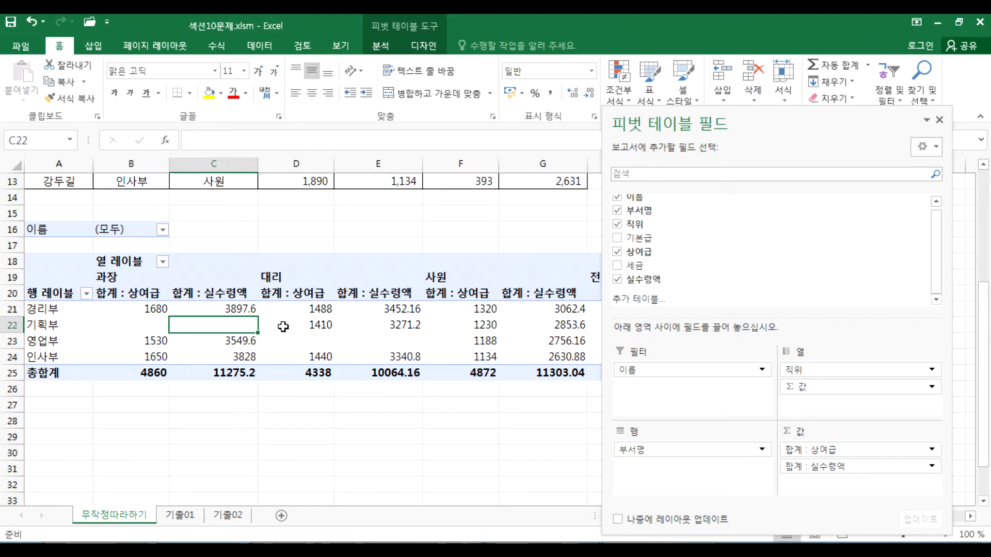
mouse_move(283, 326)
Step: Dock the pivot table fields pane beside the sheet and examine the 상여급 and 실수령액 headings under 과장
double_click(748, 122)
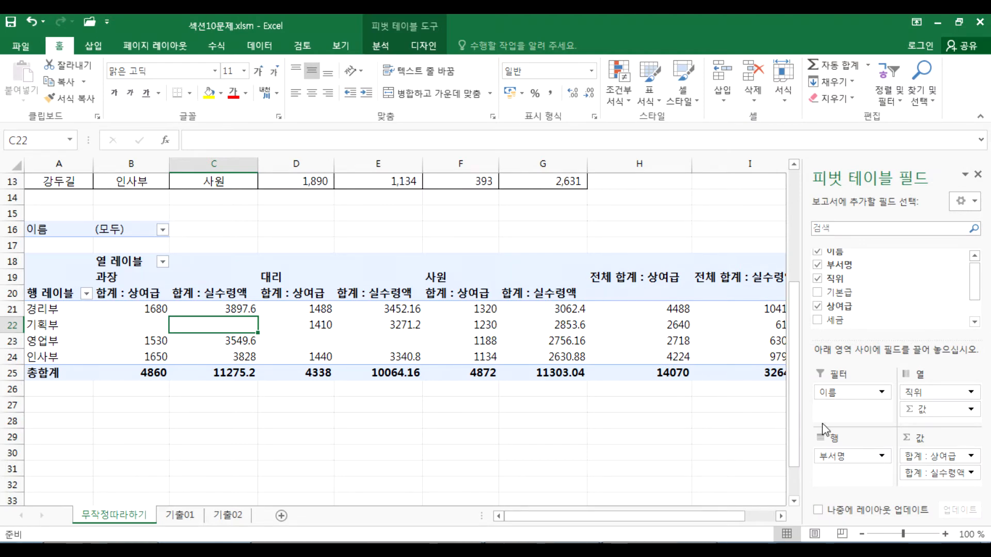
click(147, 293)
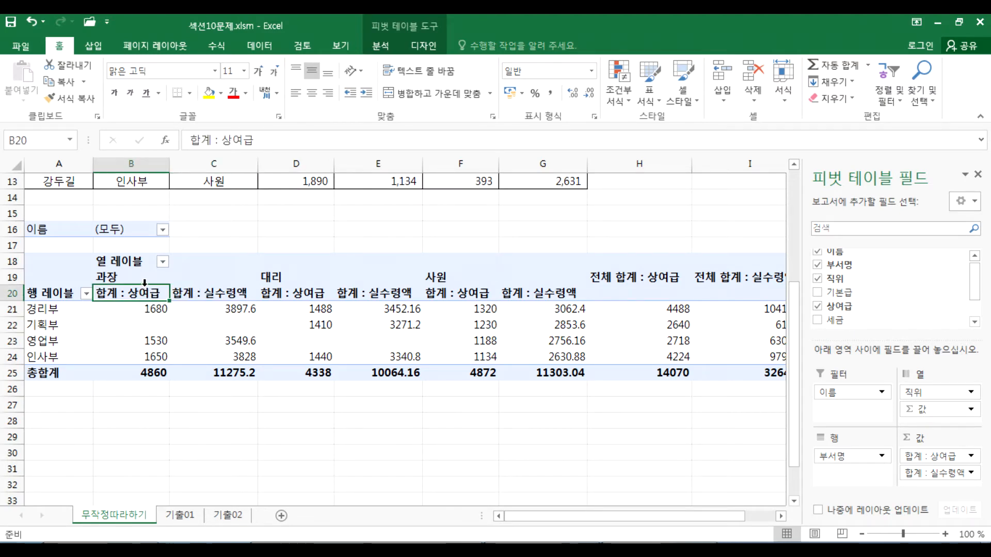
click(226, 293)
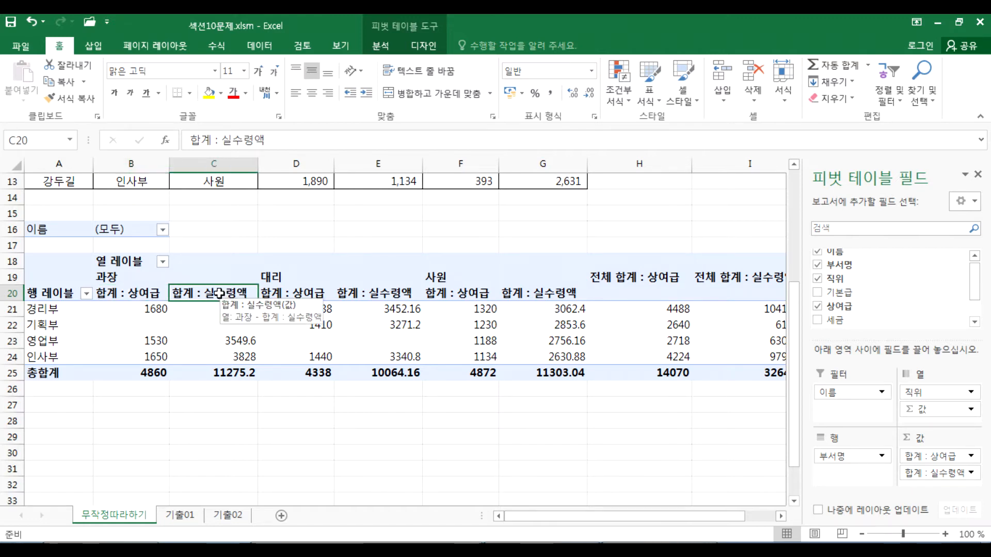
click(139, 293)
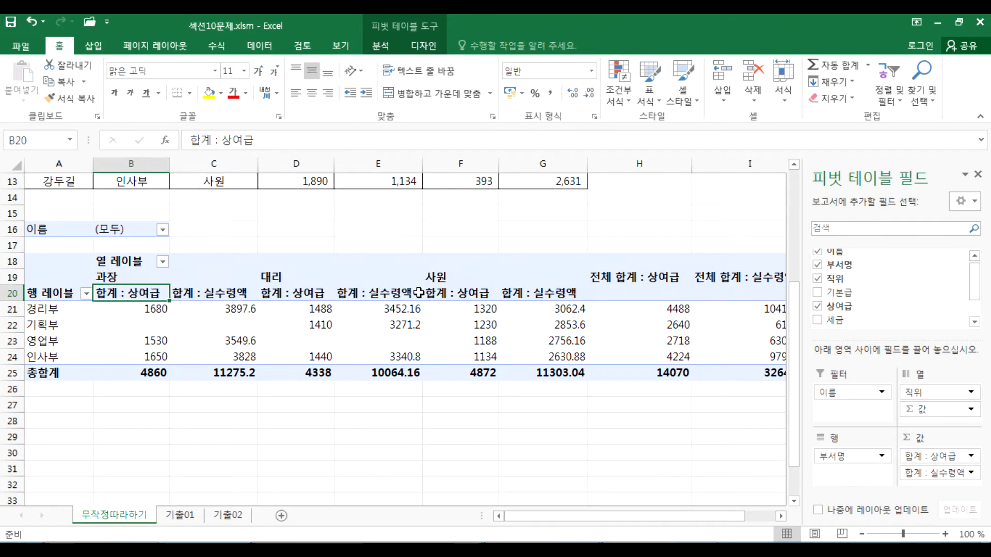
Step: Float the fields pane over the sheet and change the 상여급 value field's summary function to 최대값
click(381, 45)
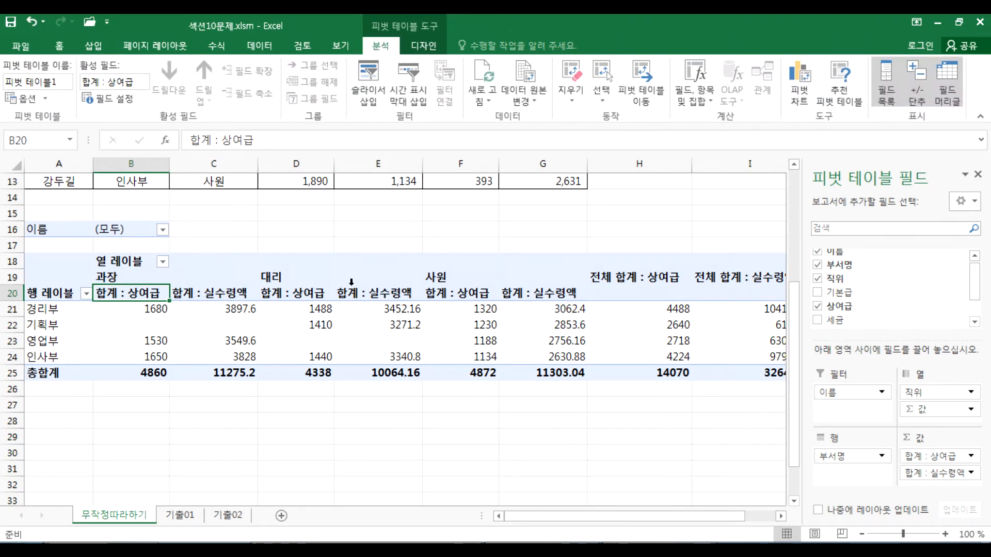
scroll(960, 310, down, 2)
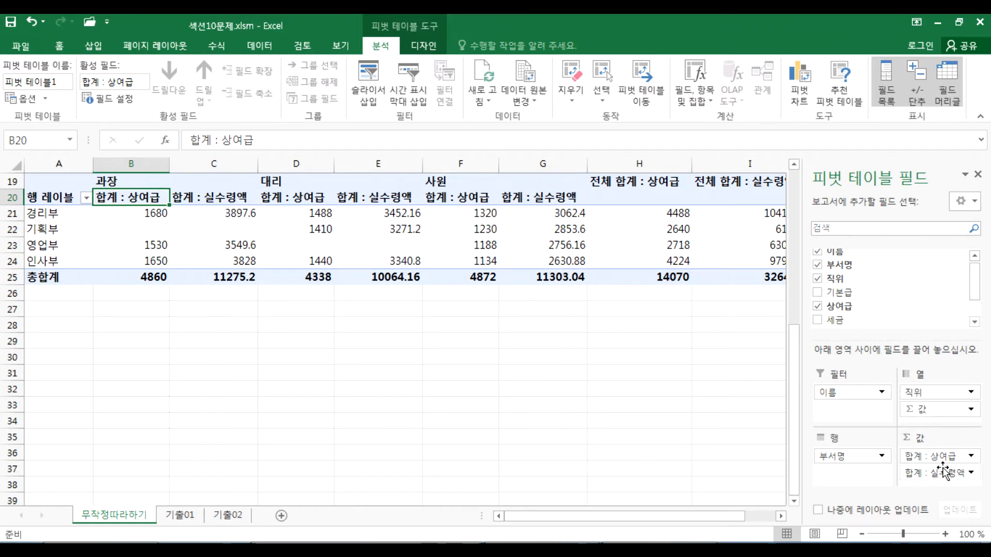
drag(932, 475, 860, 172)
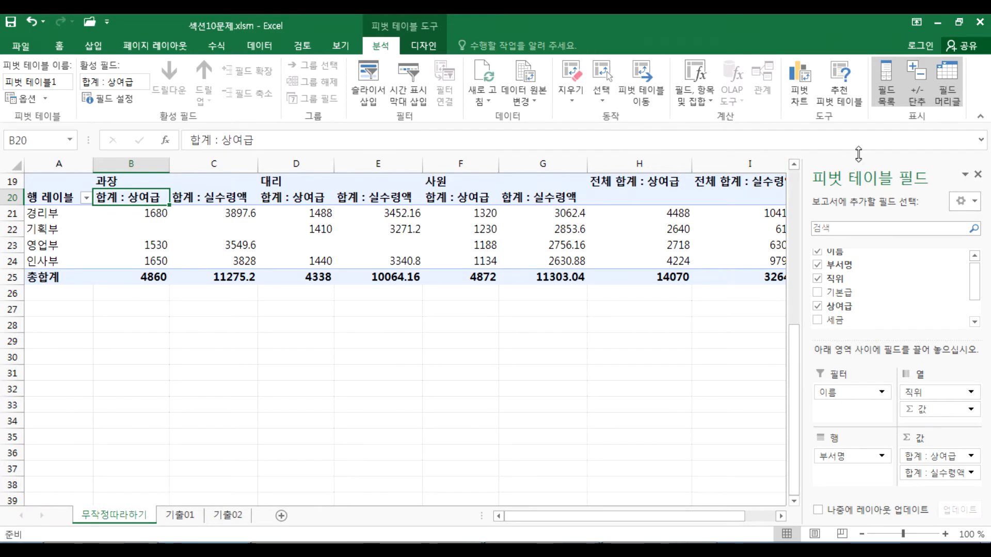
drag(881, 168, 574, 56)
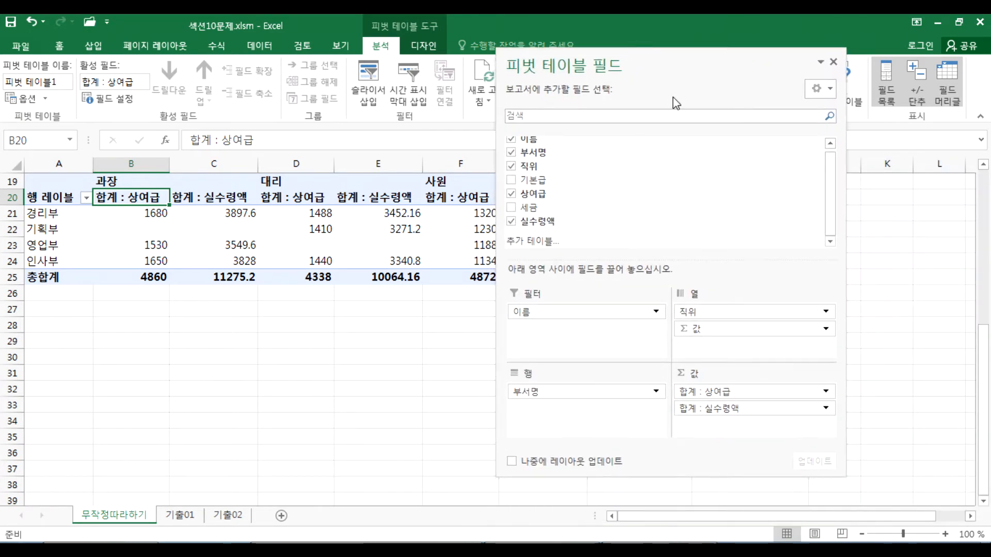
click(826, 391)
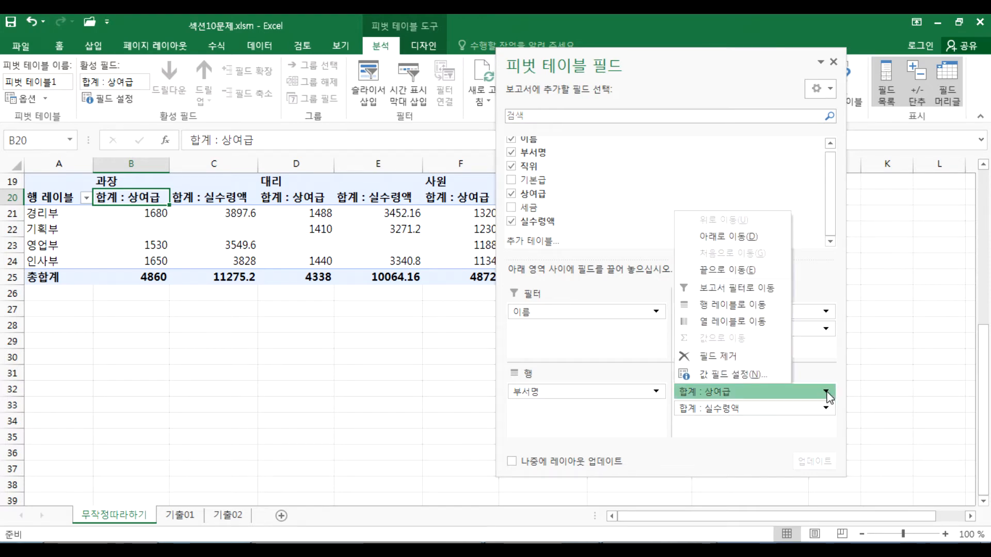
click(749, 376)
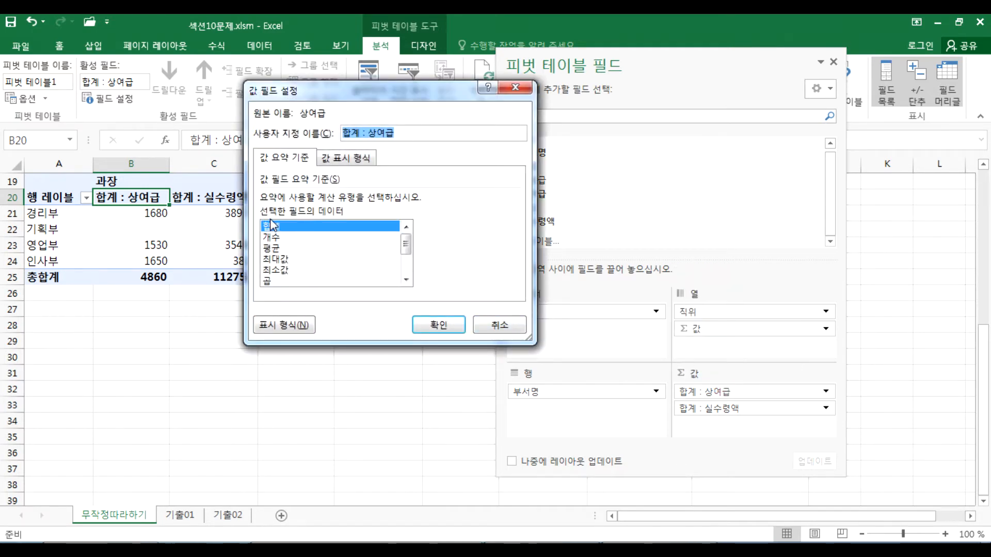
click(281, 259)
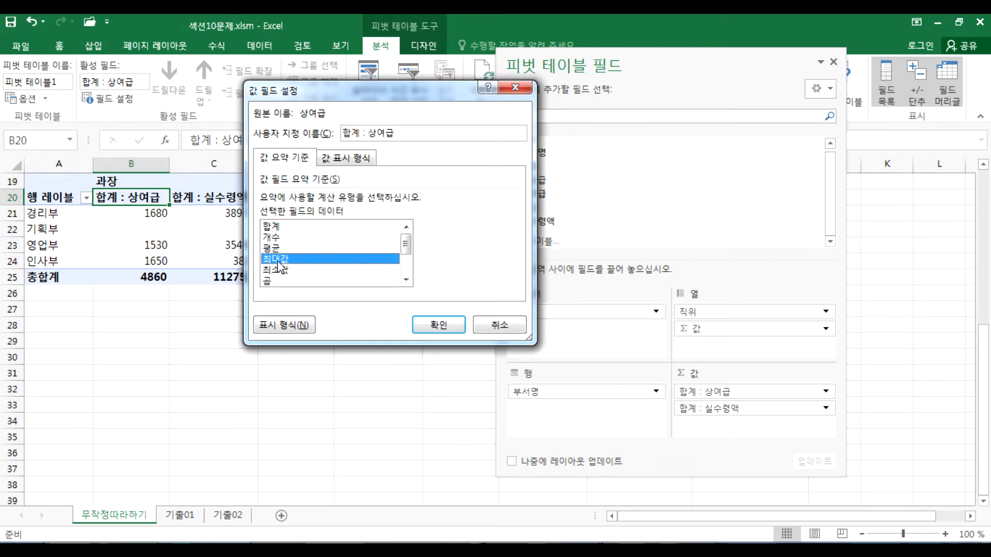
click(438, 327)
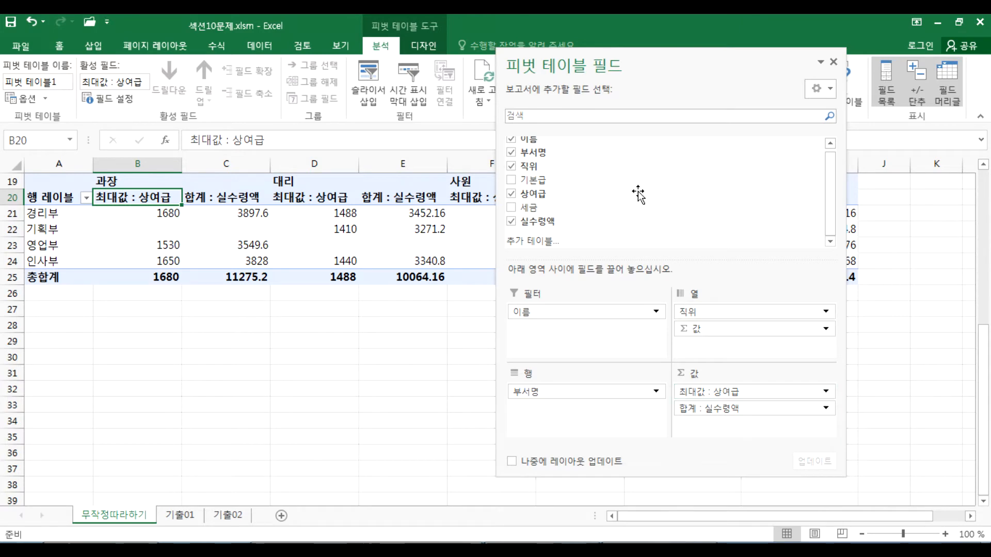
Step: Dock the fields pane again and set the 상여급 value field's summary function back to 합계
double_click(611, 63)
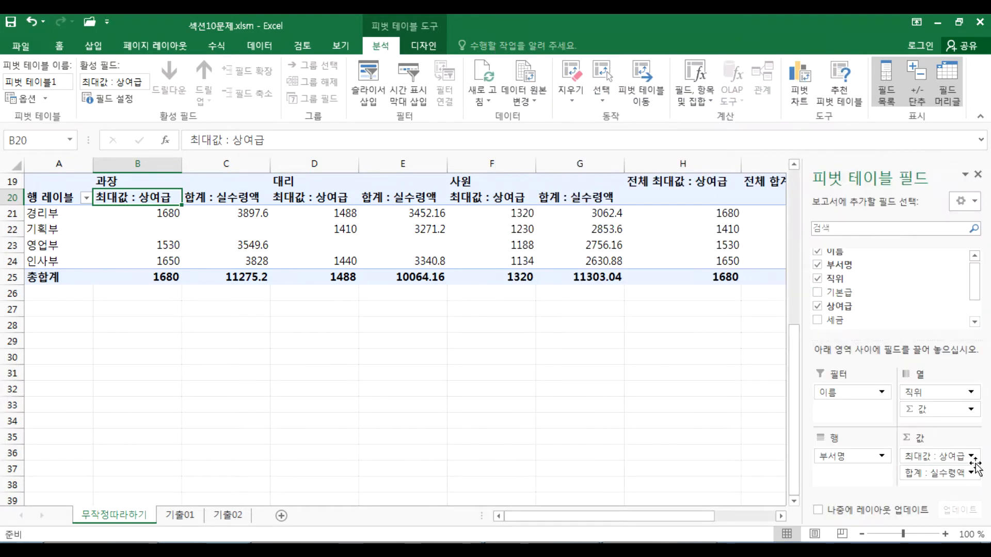
click(971, 456)
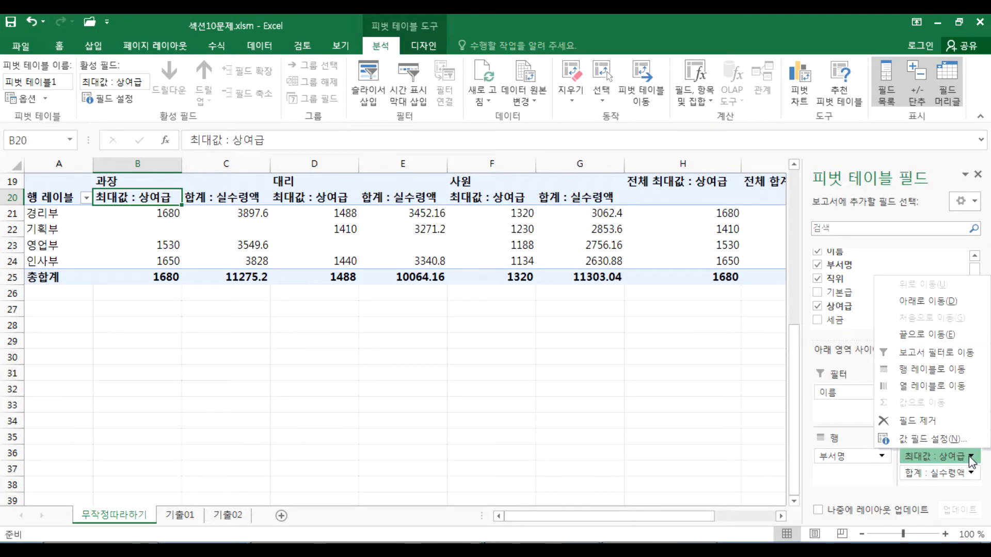
click(945, 441)
click(285, 227)
click(438, 325)
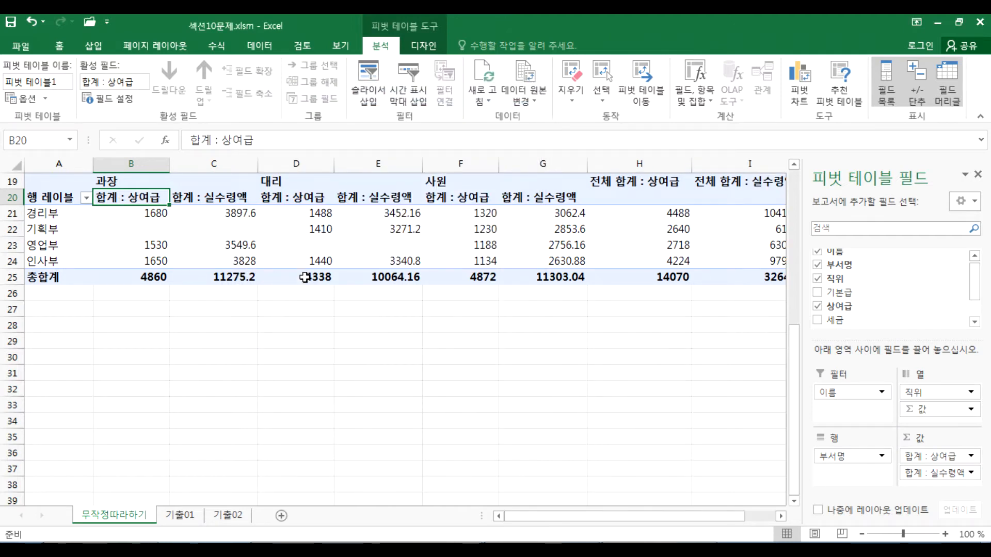
Step: Open the value field settings from the 상여급 heading in B20 and summarize the field by 최대값
scroll(155, 241, up, 1)
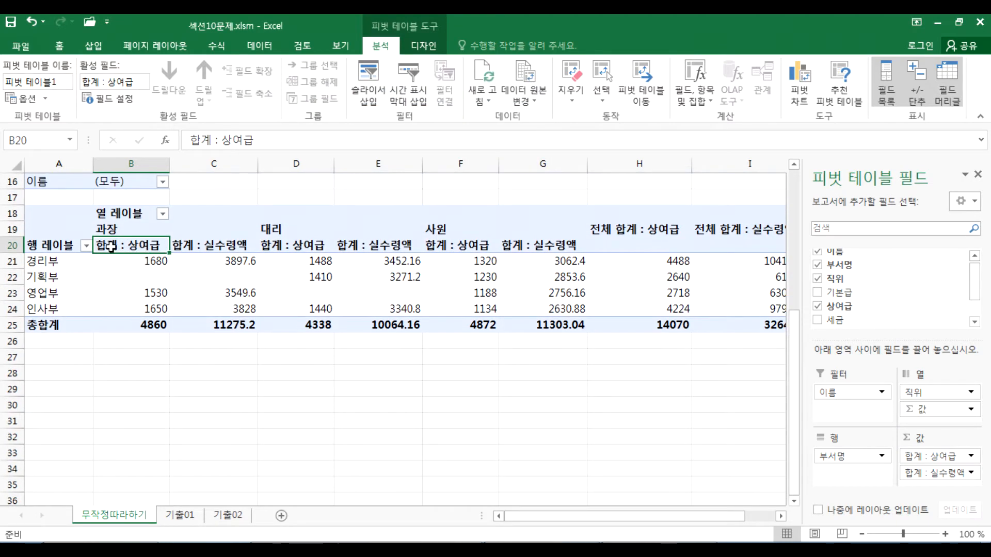
click(143, 260)
click(138, 239)
click(147, 243)
double_click(147, 245)
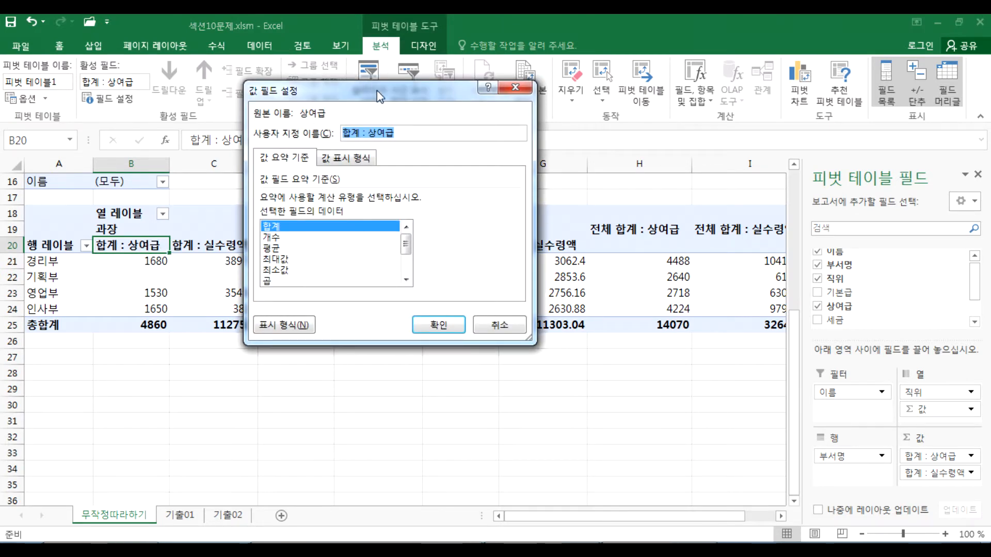
click(275, 259)
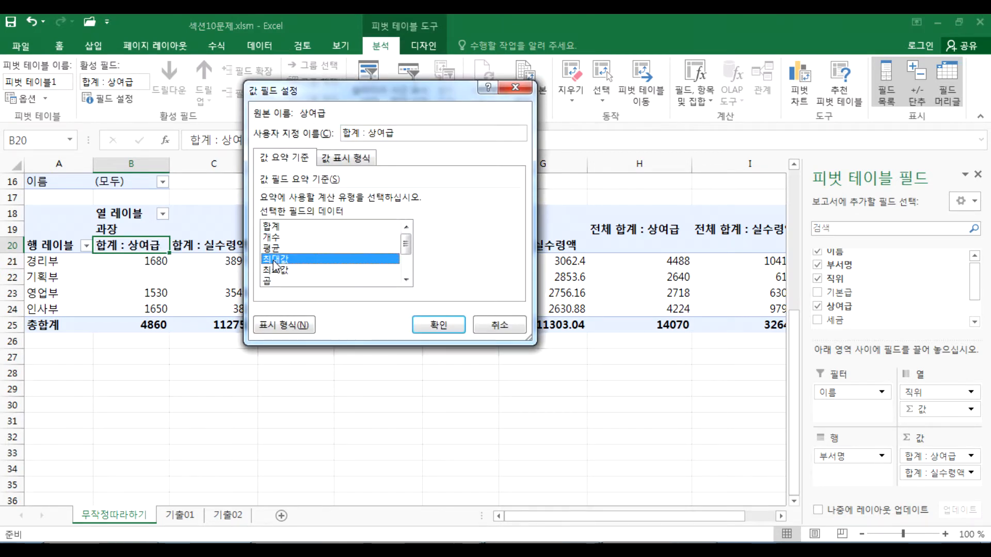
click(437, 326)
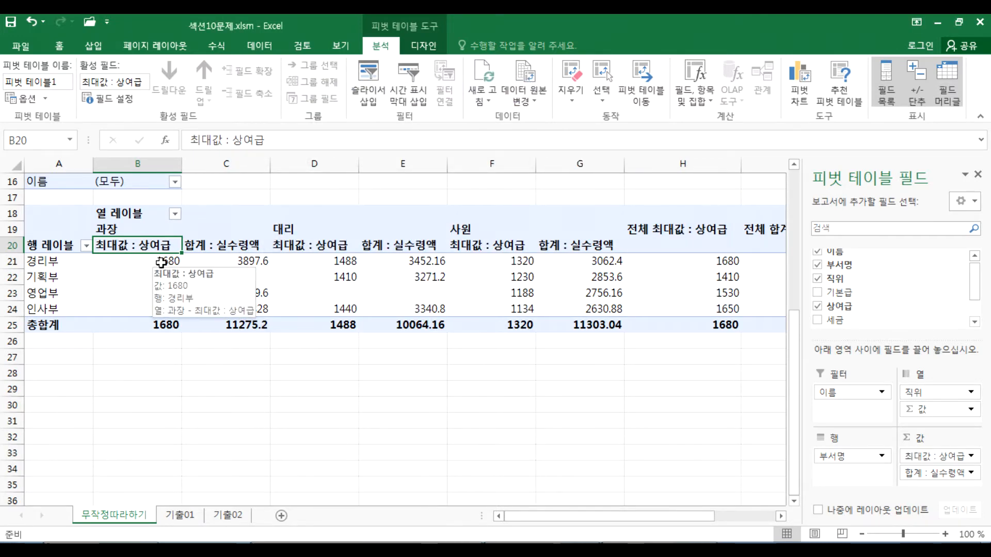
double_click(234, 247)
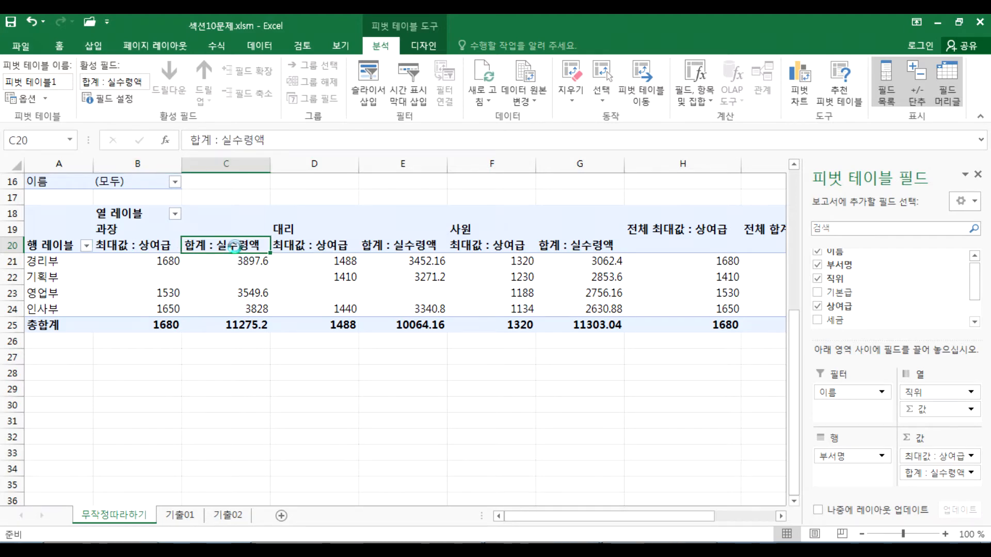
click(278, 249)
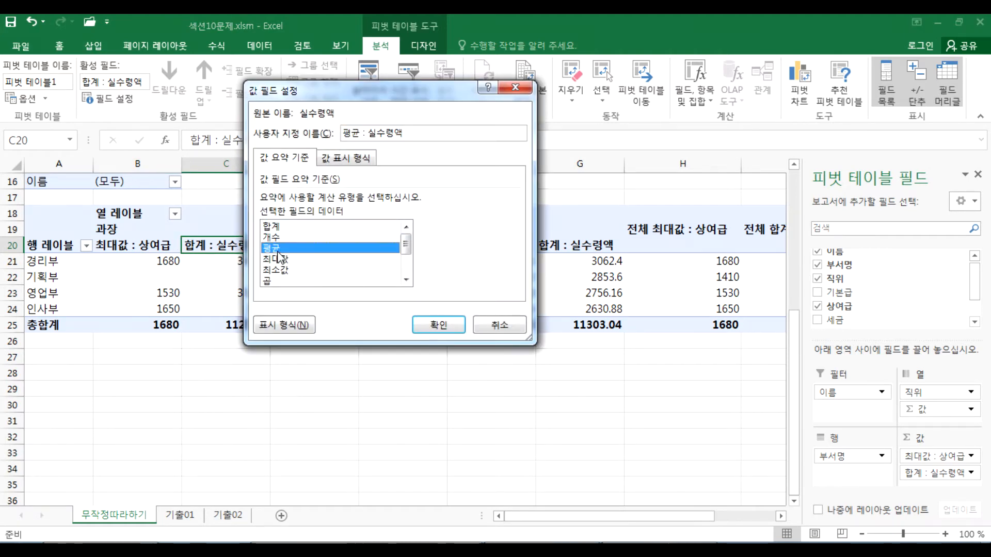
click(497, 326)
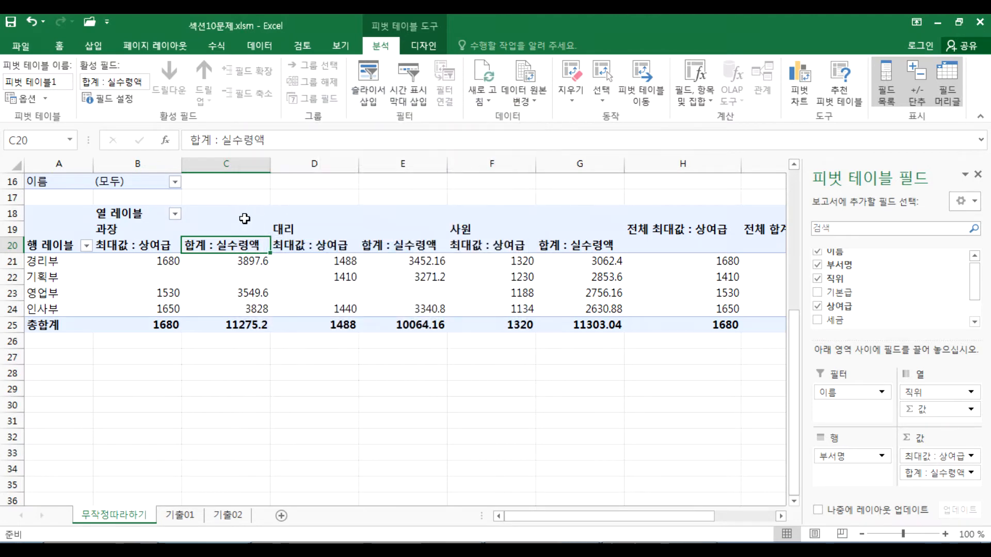
Step: Examine the value field settings and summary choices of the 상여급 heading in B20 and close them without changes
click(138, 247)
right_click(136, 247)
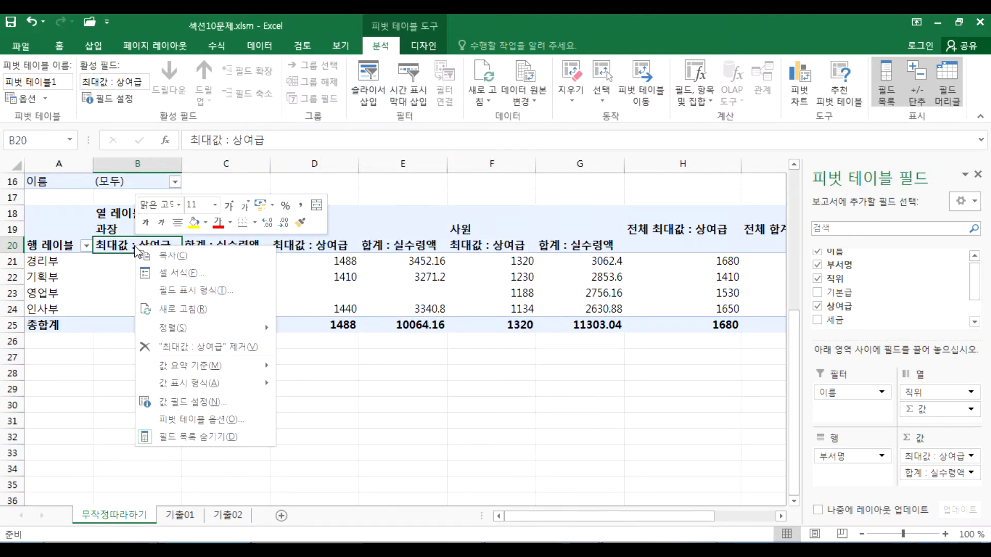
click(187, 401)
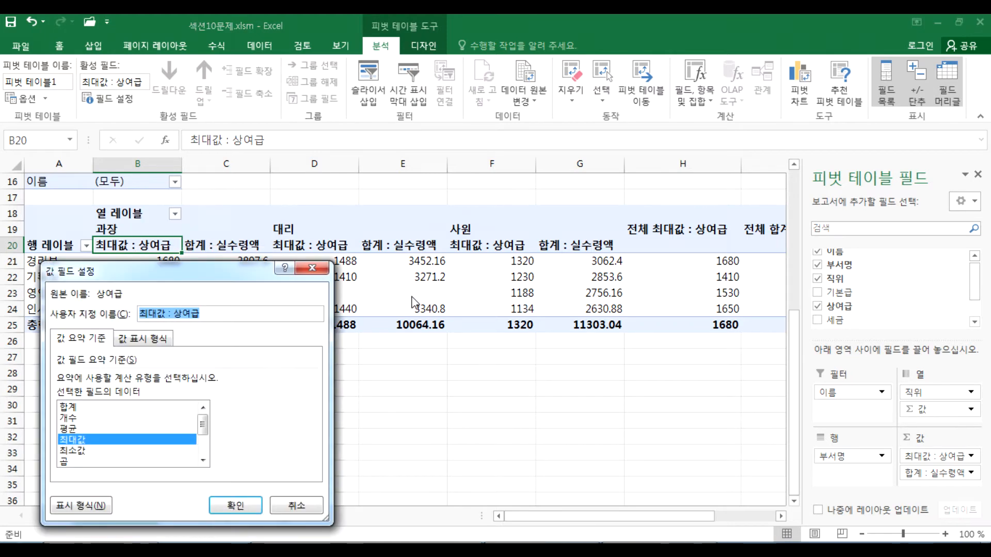
click(312, 268)
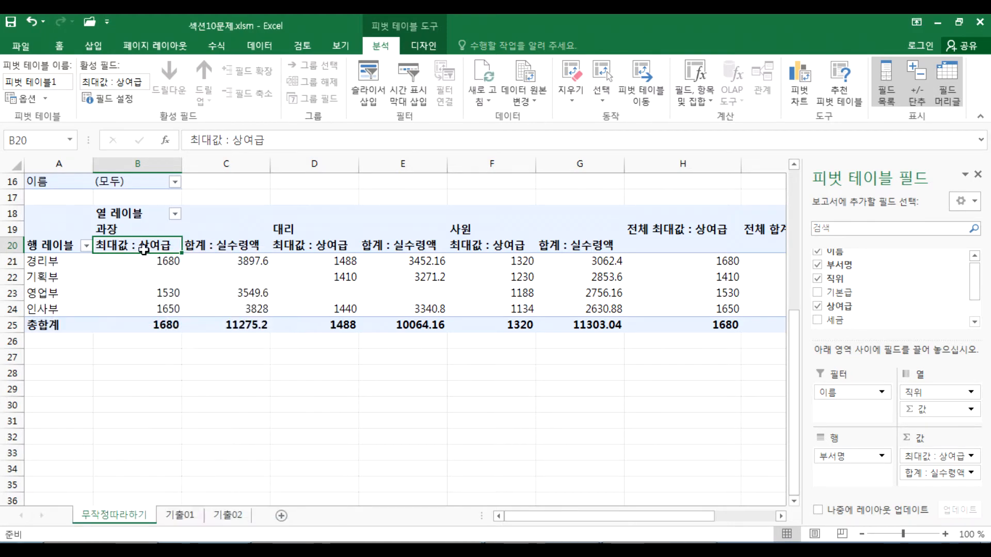
right_click(139, 246)
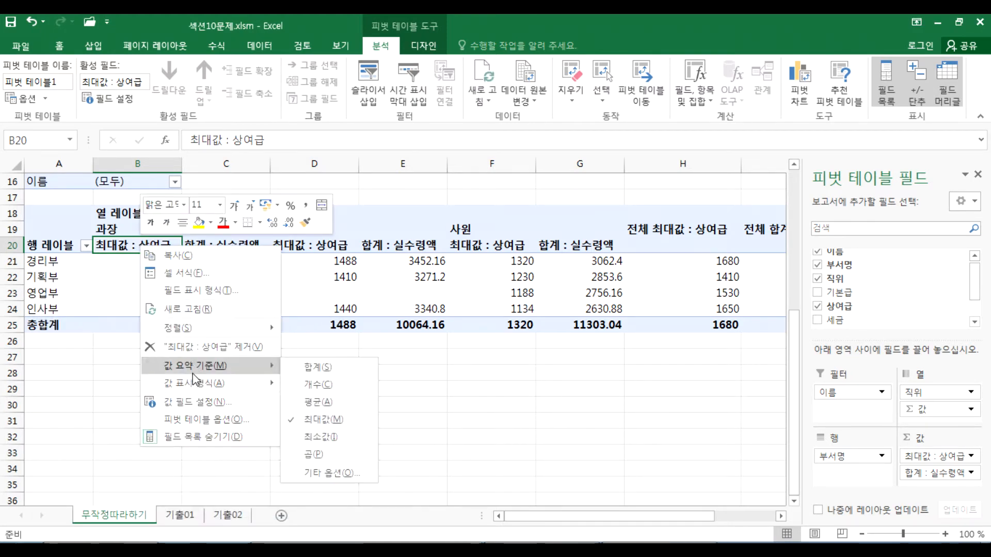
click(190, 405)
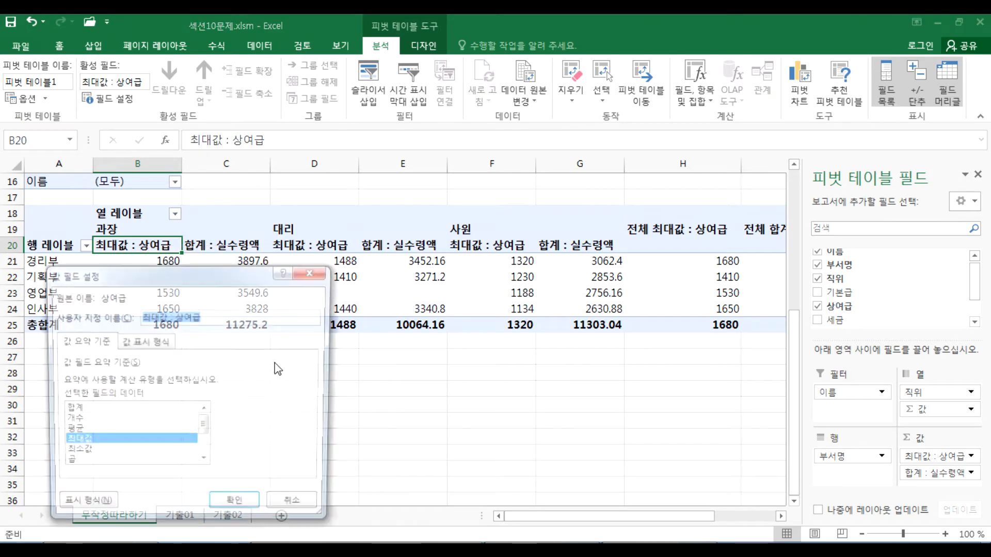
click(305, 280)
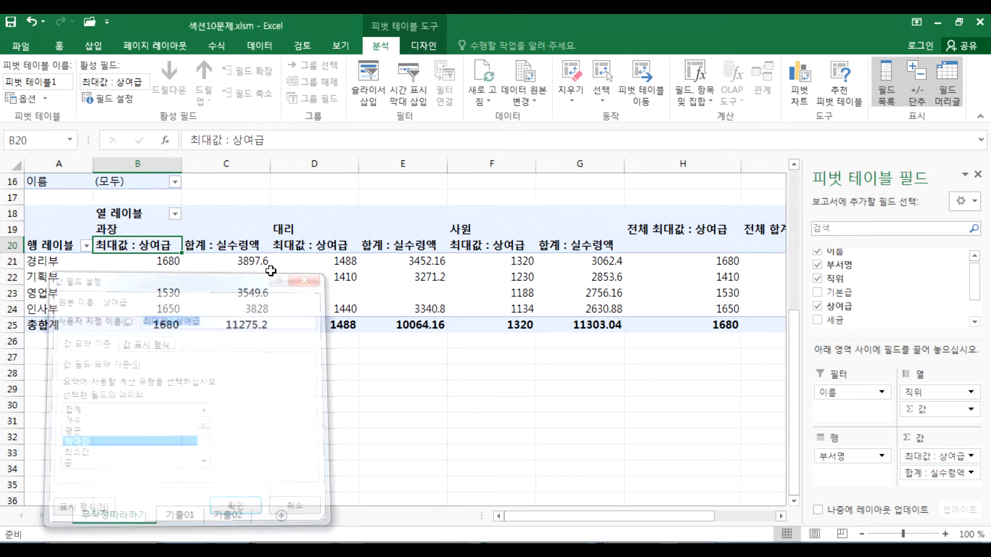
Step: Review the active field's settings with the 상여급 heading in B20 selected, then cancel without changing the summary function
click(210, 223)
click(363, 276)
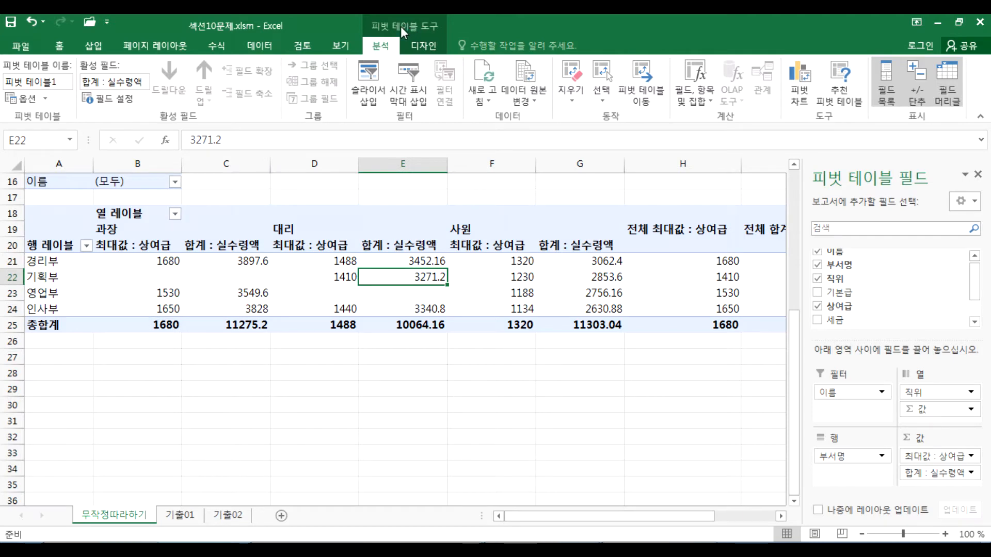
click(421, 46)
click(382, 46)
click(159, 247)
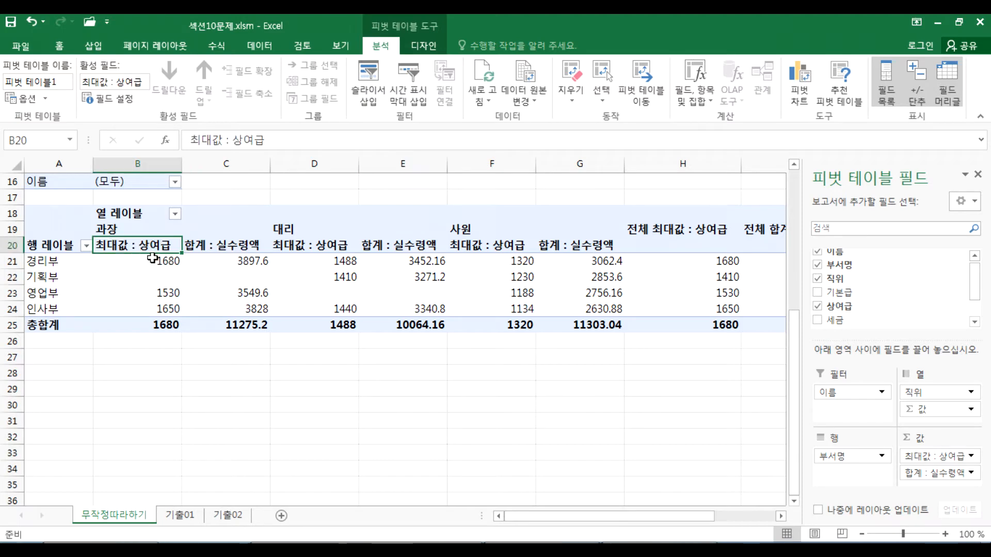
click(109, 104)
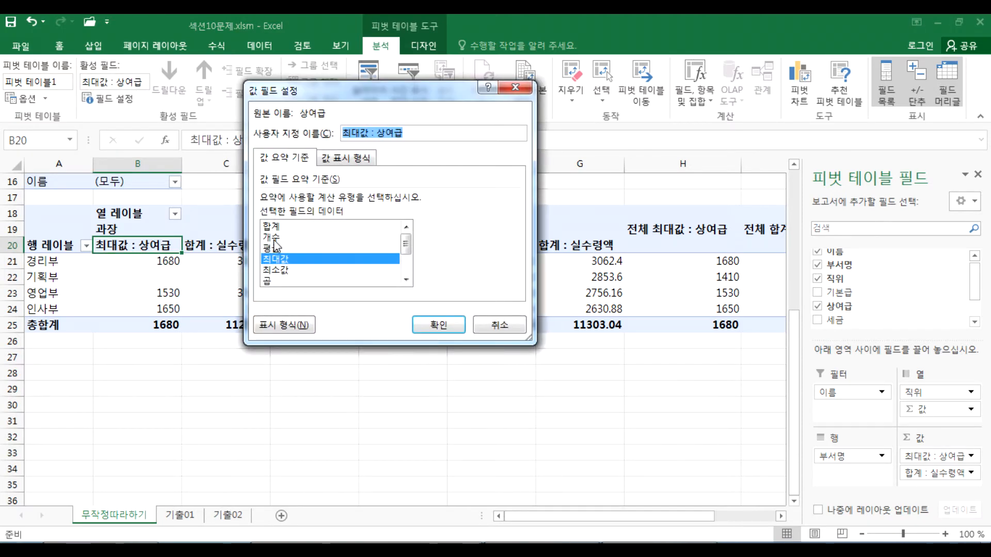
click(485, 325)
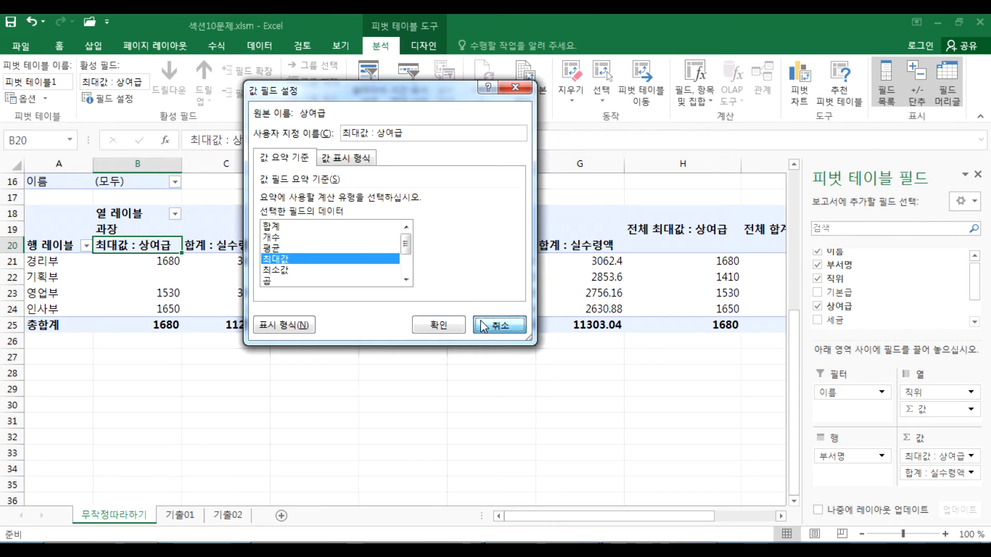
Step: Summarize the 실수령액 value field by 평균 through the field settings of its heading in C20
click(239, 246)
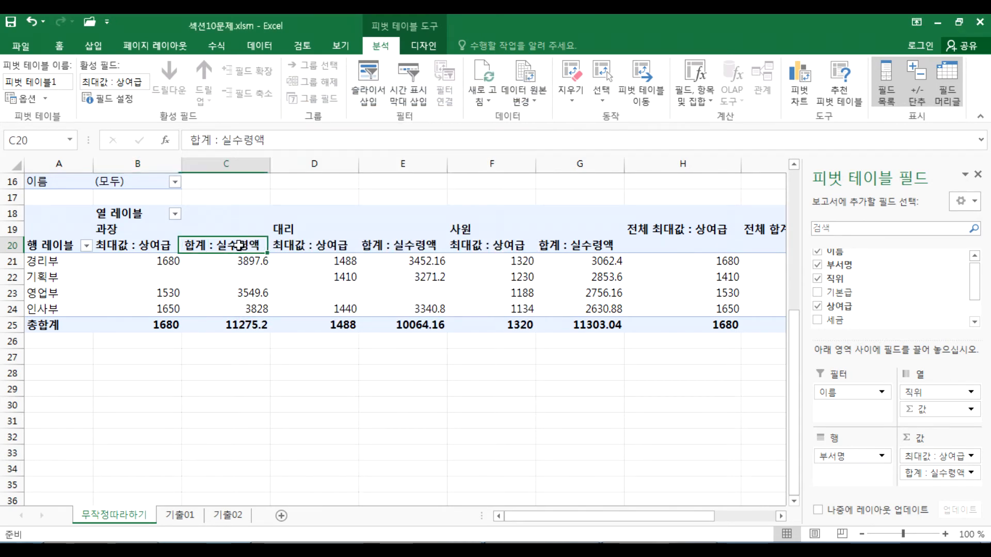
click(111, 100)
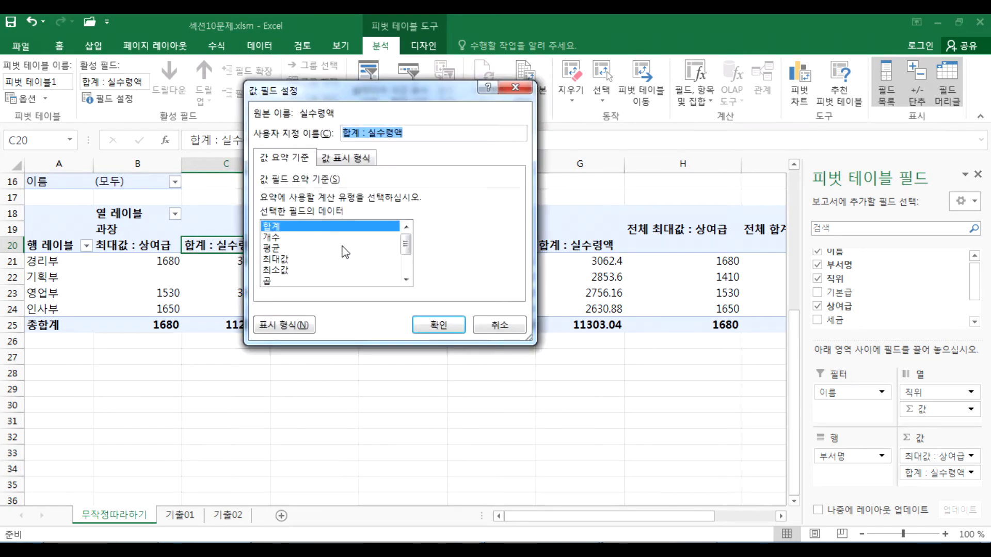
click(279, 248)
click(456, 330)
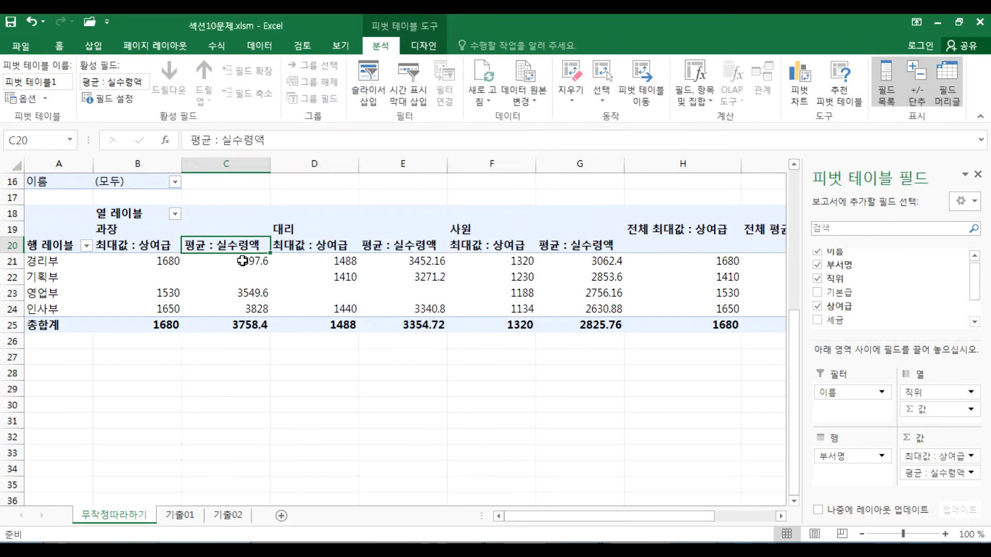
click(114, 99)
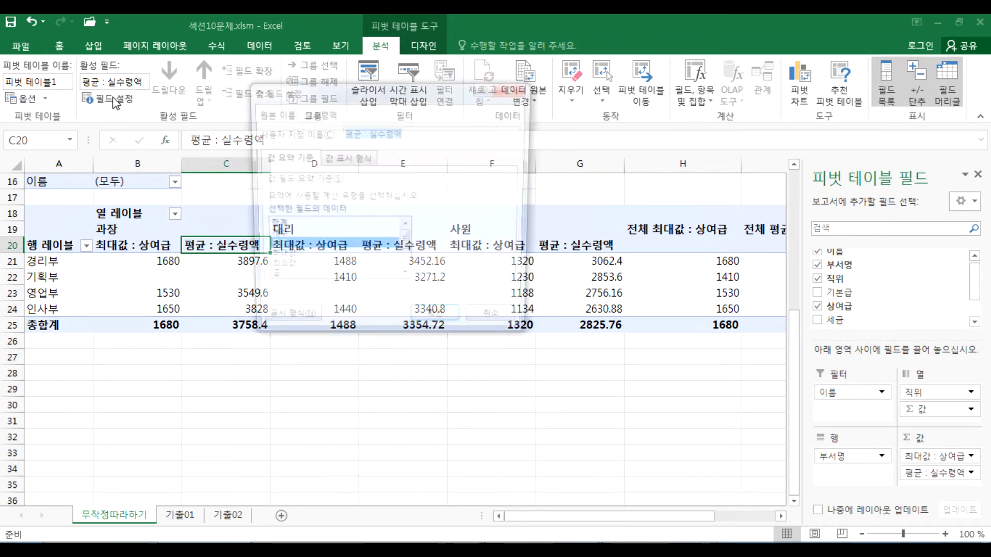
click(487, 327)
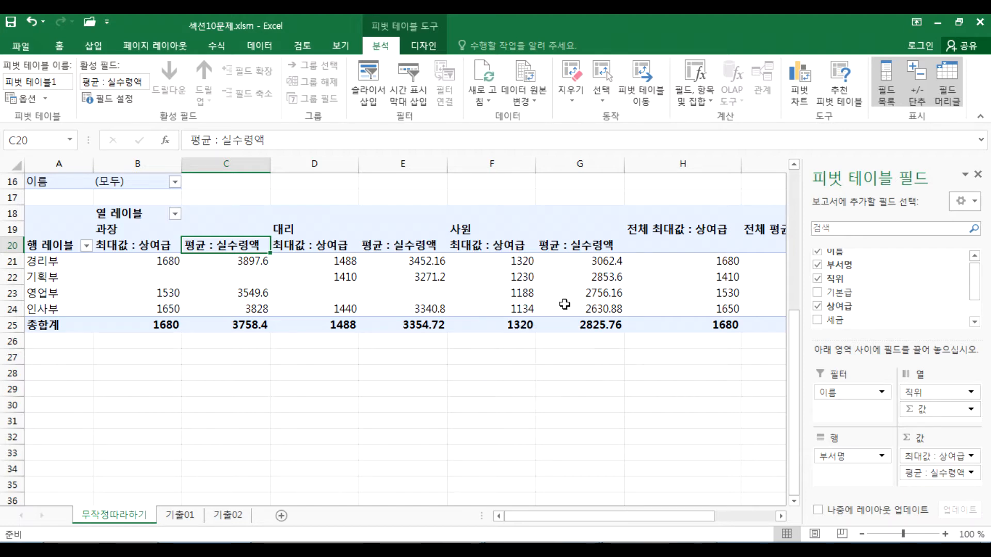
Step: Change the summary function of the 상여급 value field to 합계 from its value in B21
right_click(148, 261)
mouse_move(200, 376)
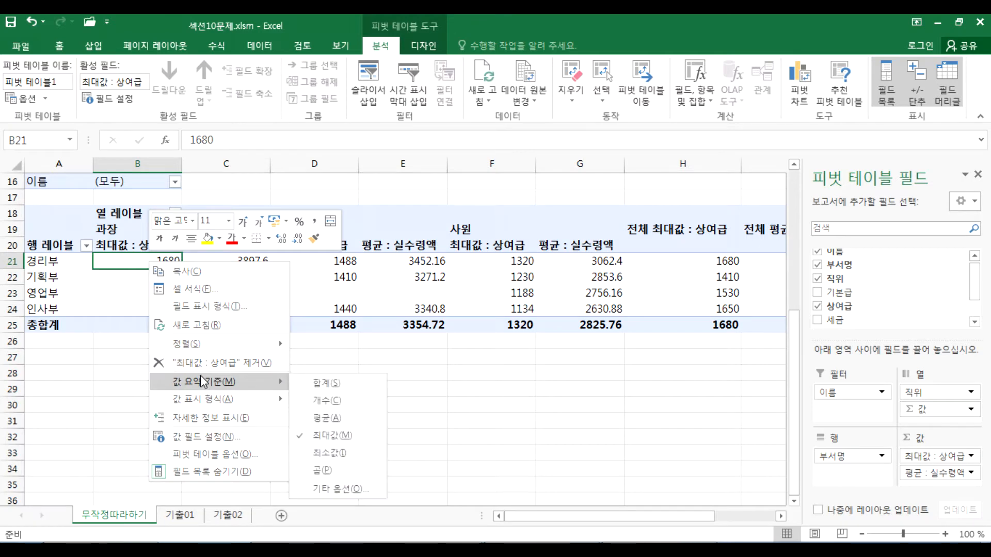
click(302, 384)
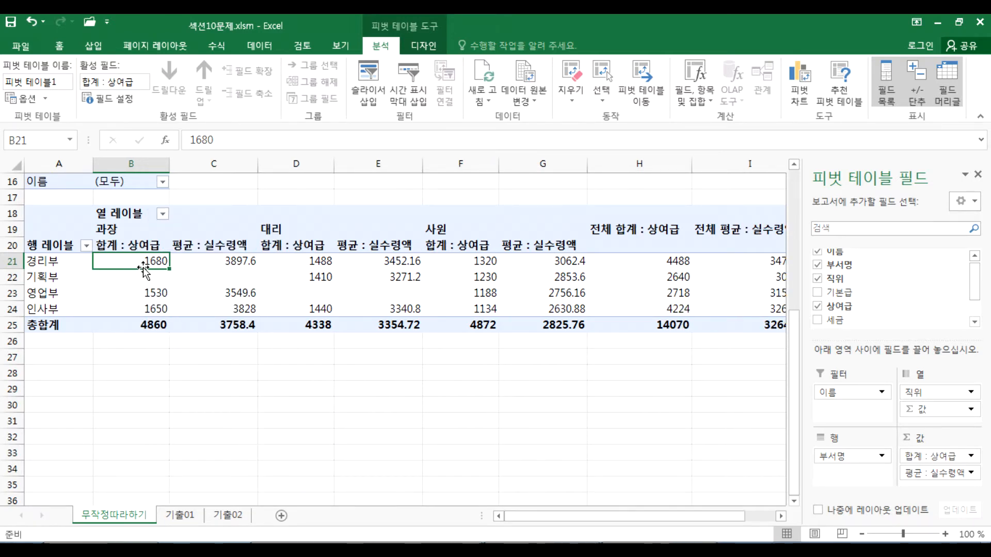
Step: Change the 상여급 value field's summary function to 최대값 from the 경리부 value under 과장 in B21
click(144, 240)
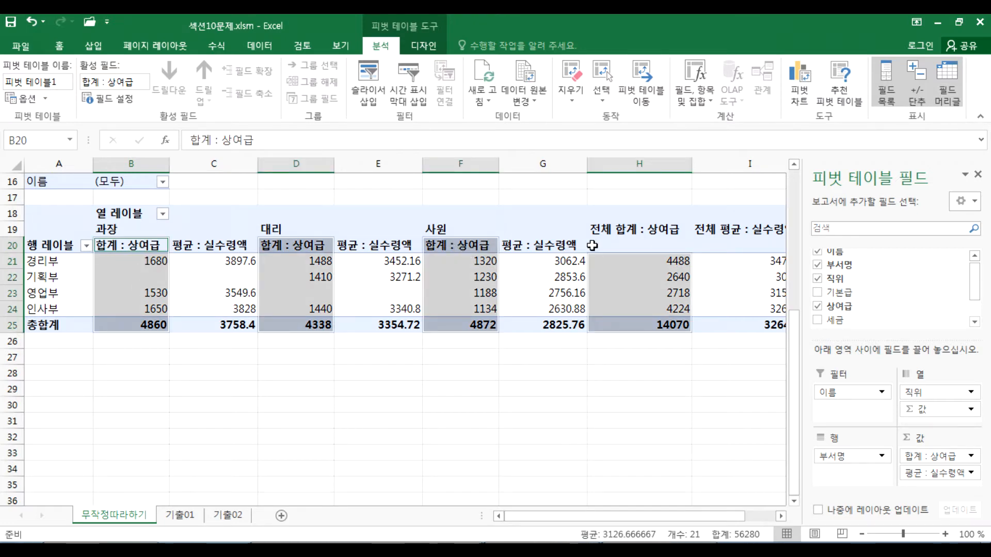
right_click(141, 268)
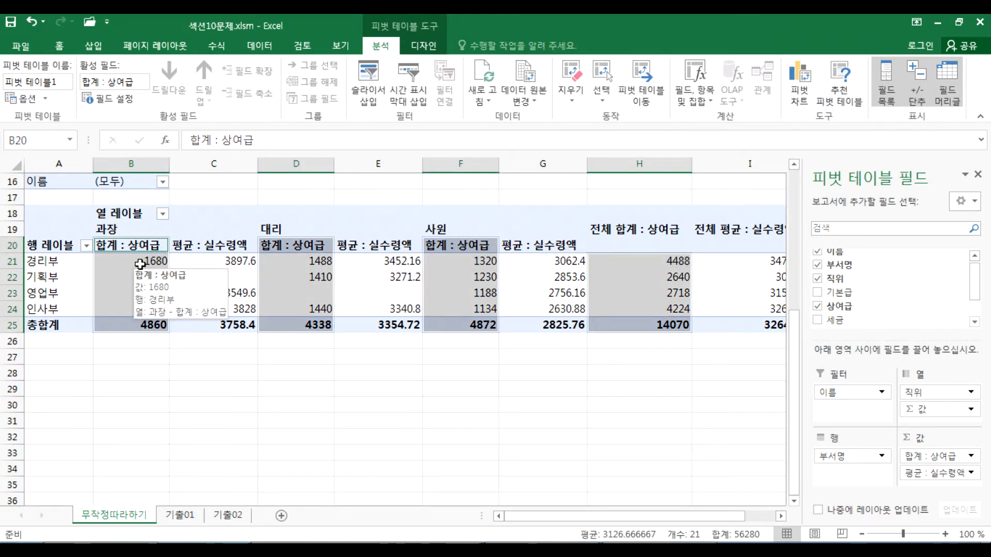
click(128, 263)
right_click(127, 261)
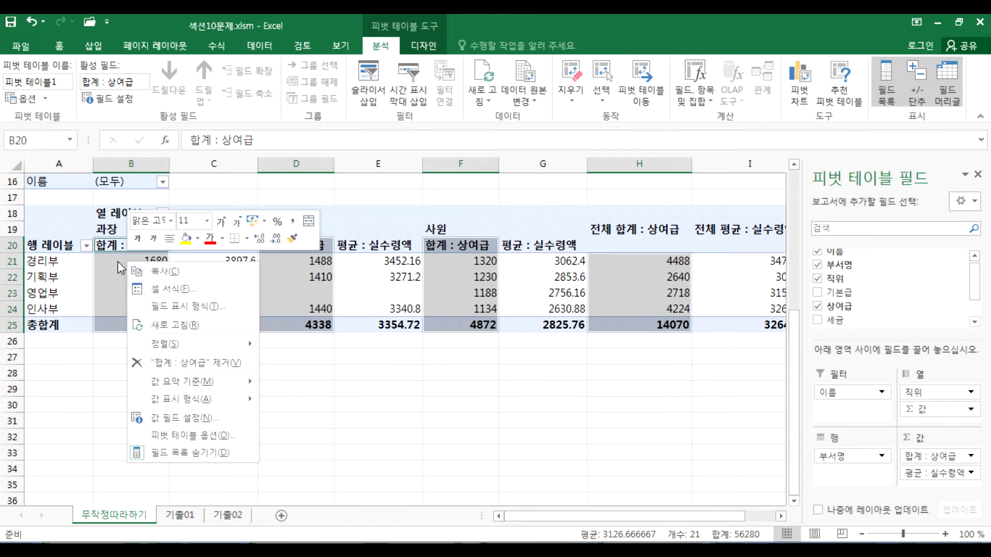
click(118, 262)
click(118, 263)
right_click(118, 262)
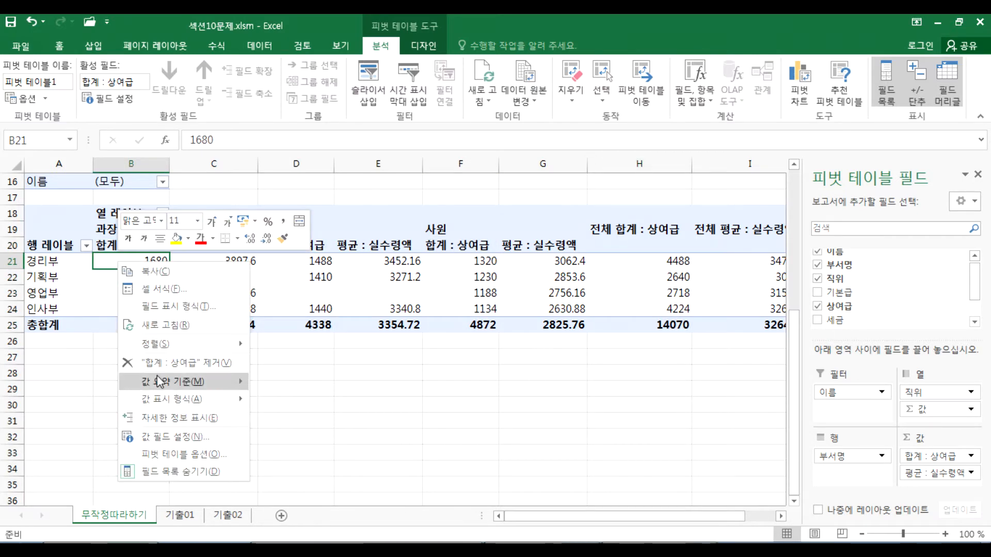
mouse_move(160, 383)
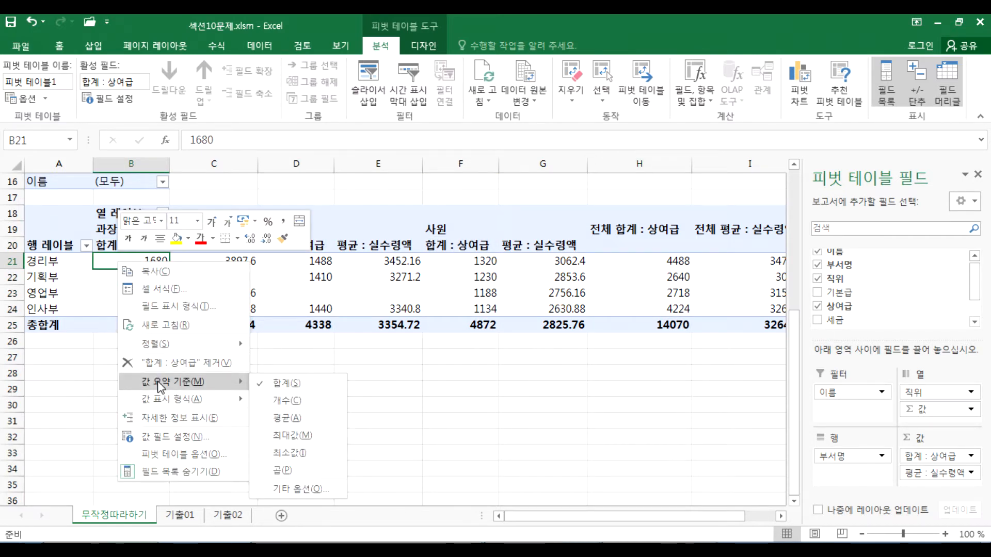
click(275, 437)
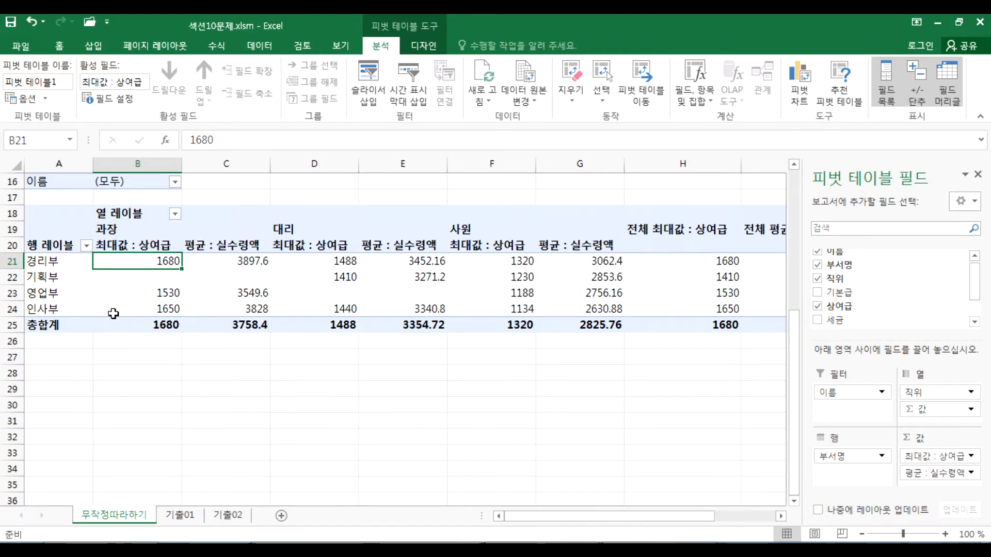
Step: Examine the 총합계 row, the 상여급 and 실수령액 headings, and the overall columns H and I of the pivot table
mouse_move(114, 313)
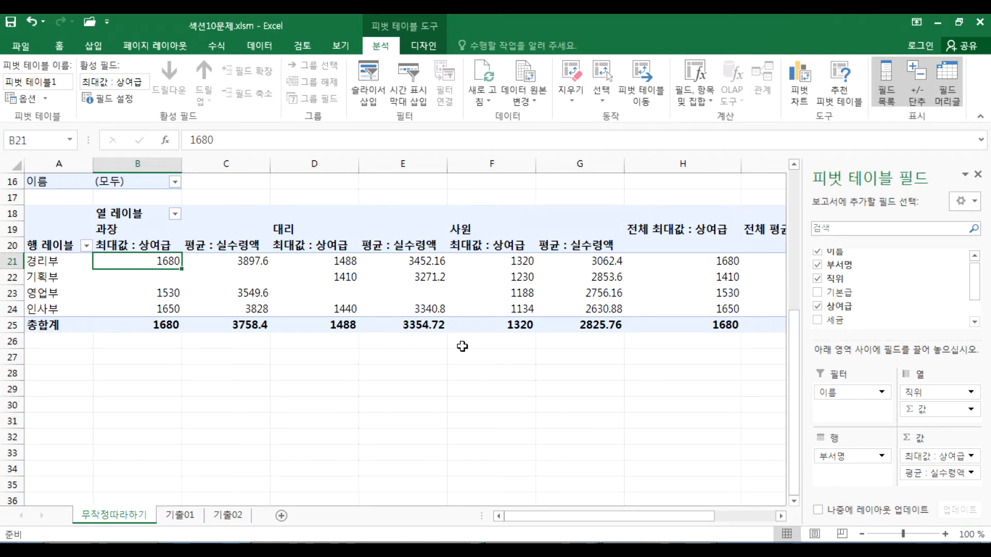
click(151, 237)
click(139, 164)
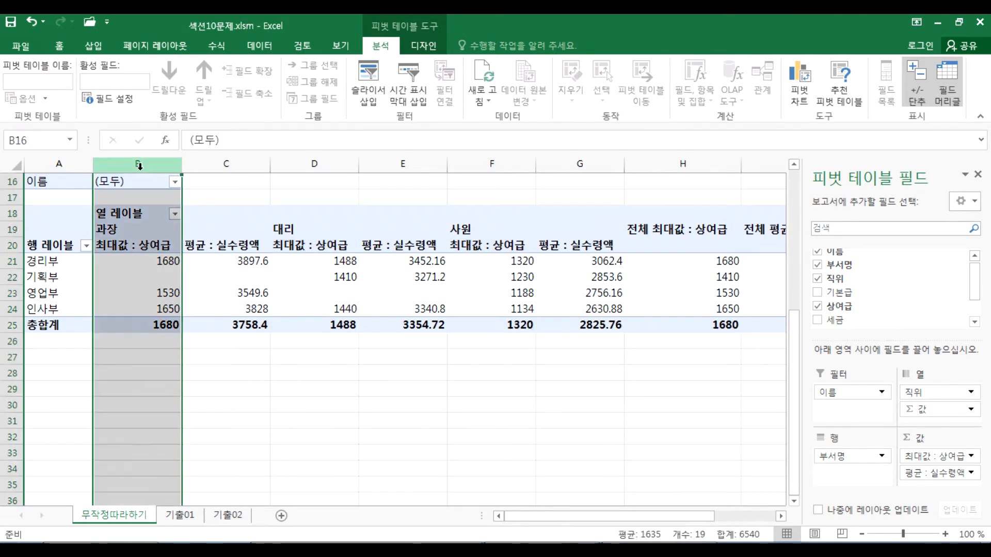
click(147, 328)
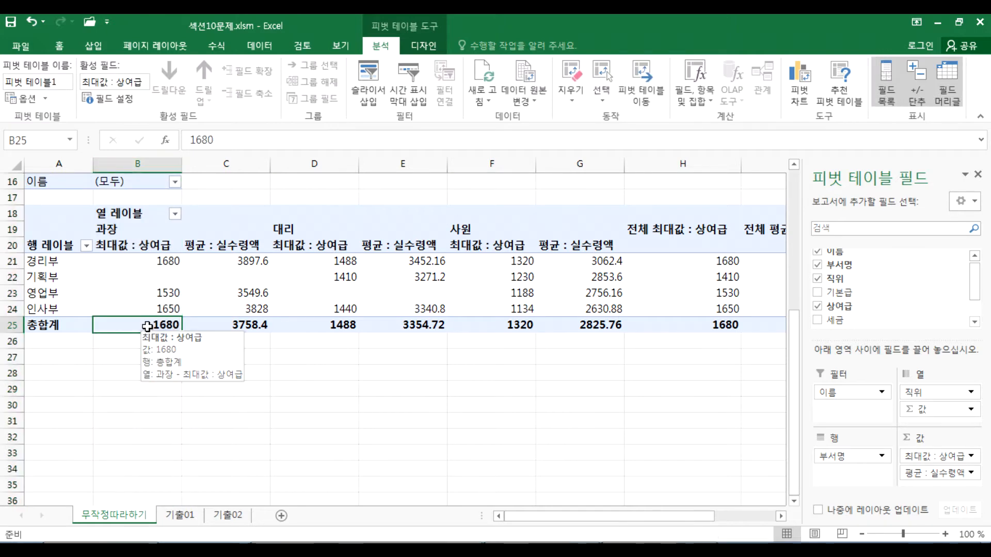
click(4, 325)
drag(523, 519, 669, 519)
drag(531, 261, 685, 254)
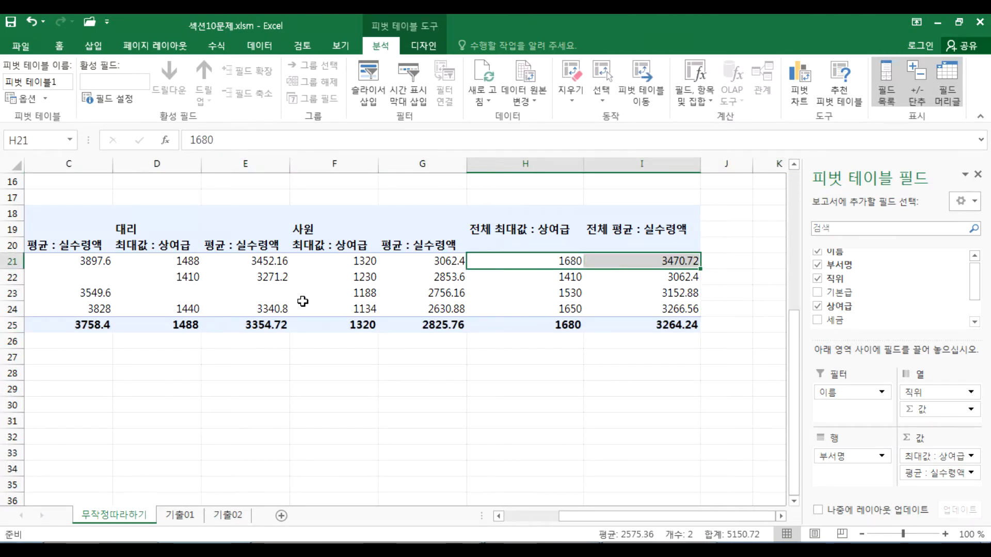
click(175, 246)
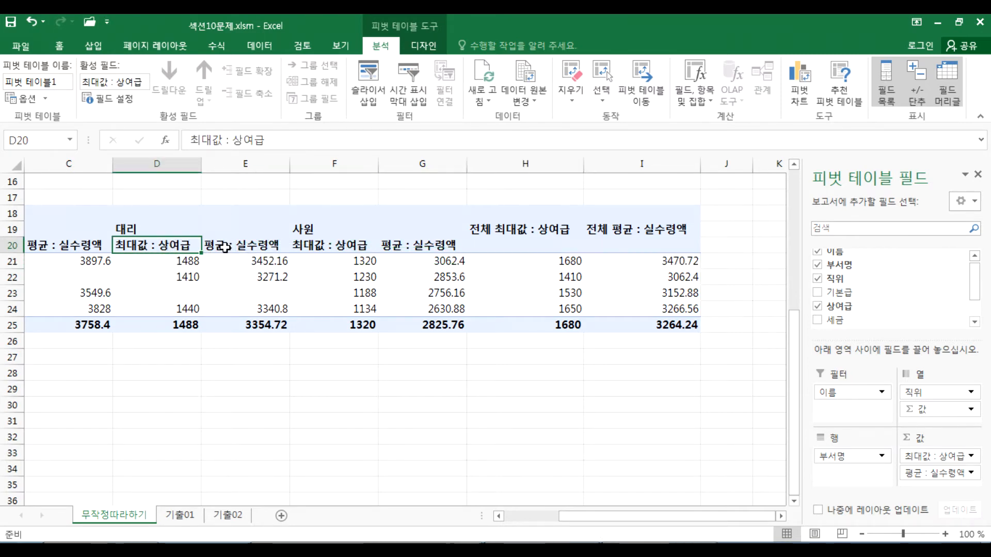
click(224, 247)
drag(518, 257, 665, 260)
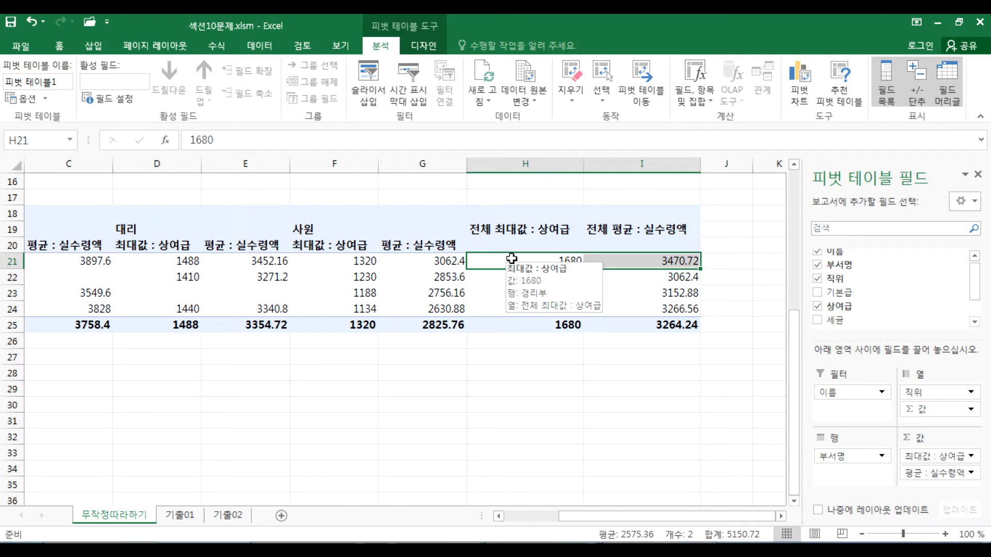
Step: Look at the pivot table options' layout and format settings with H23 selected, and close them without changes
click(472, 292)
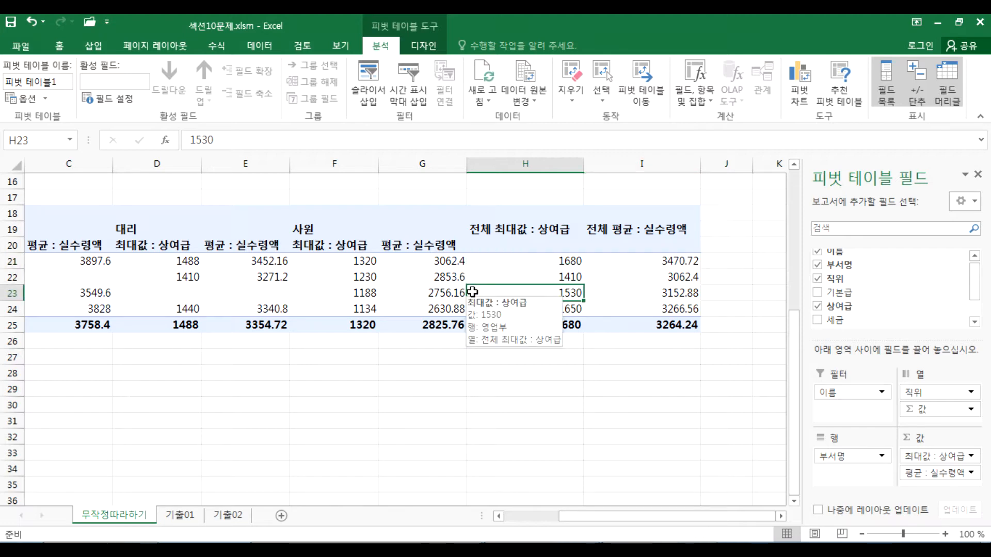
click(32, 98)
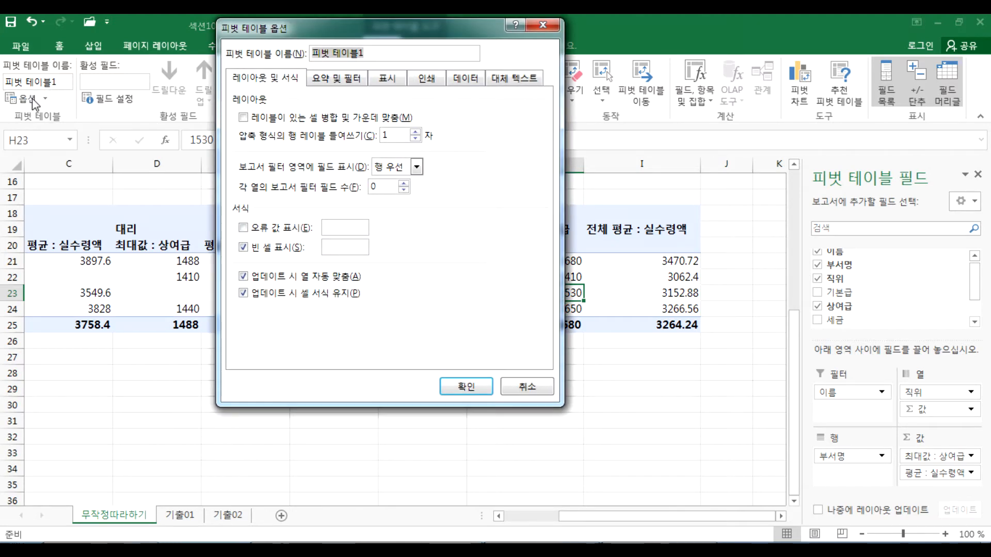
click(553, 22)
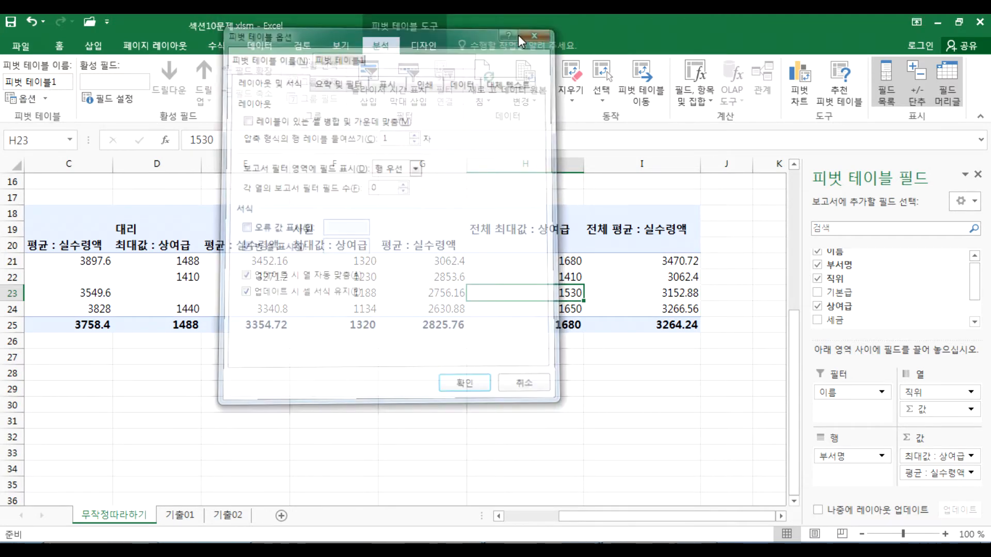
Step: Try switching off the row and column grand totals in the pivot table options, re-enable both, and cancel
click(267, 390)
click(246, 323)
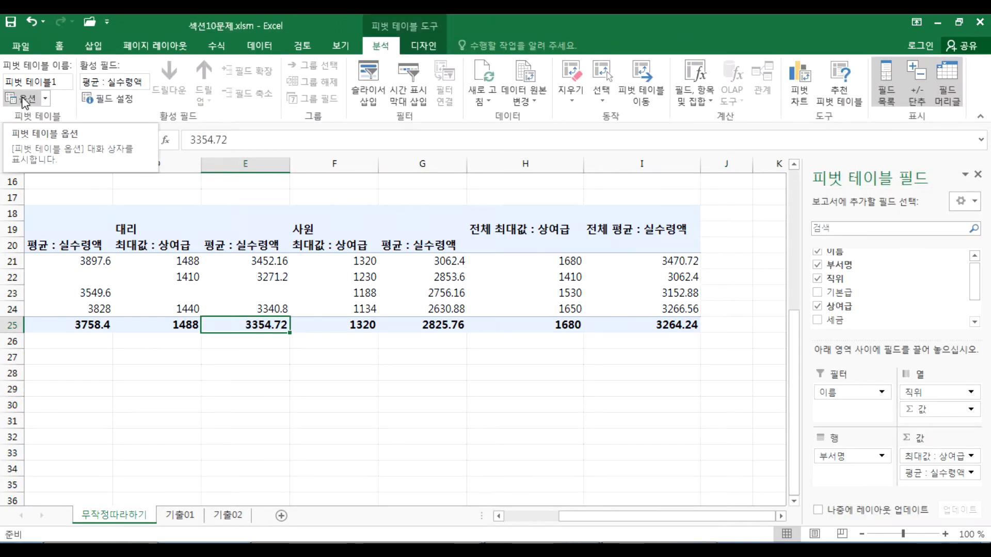
click(24, 100)
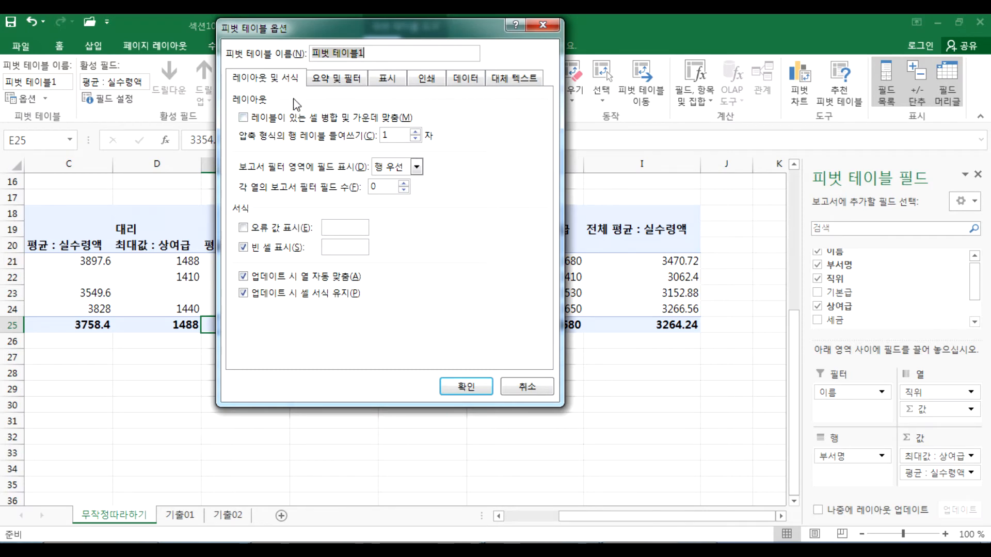
click(326, 82)
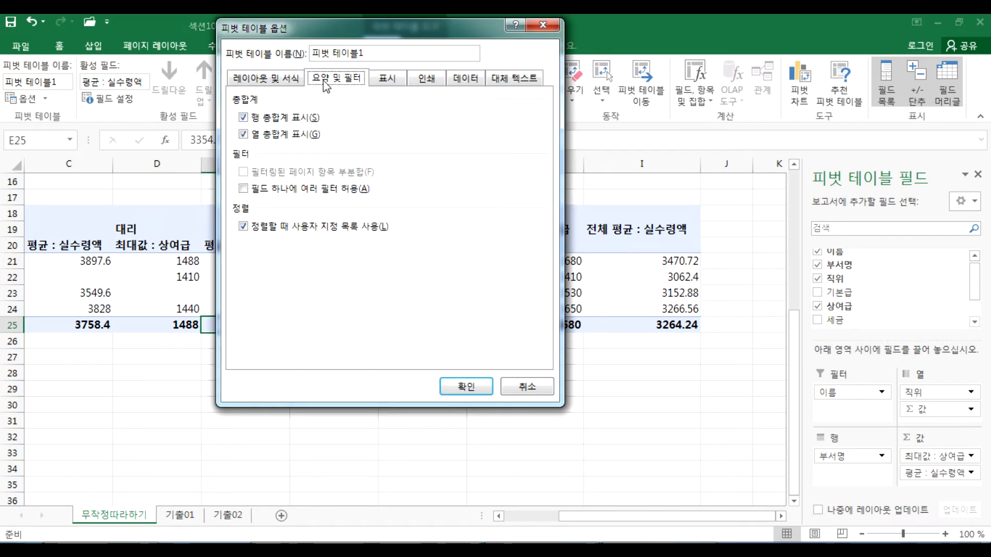
click(273, 120)
click(268, 135)
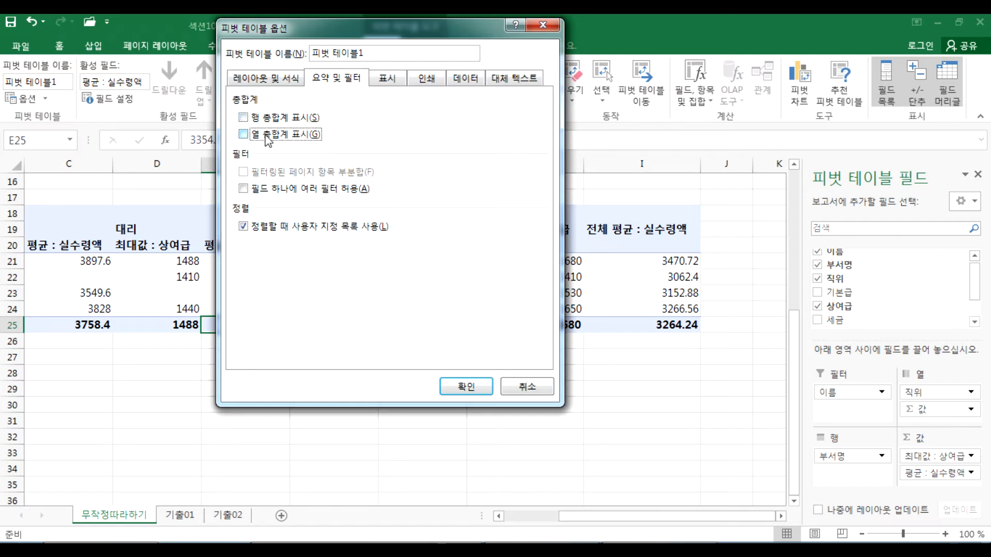
click(269, 122)
click(266, 135)
click(523, 387)
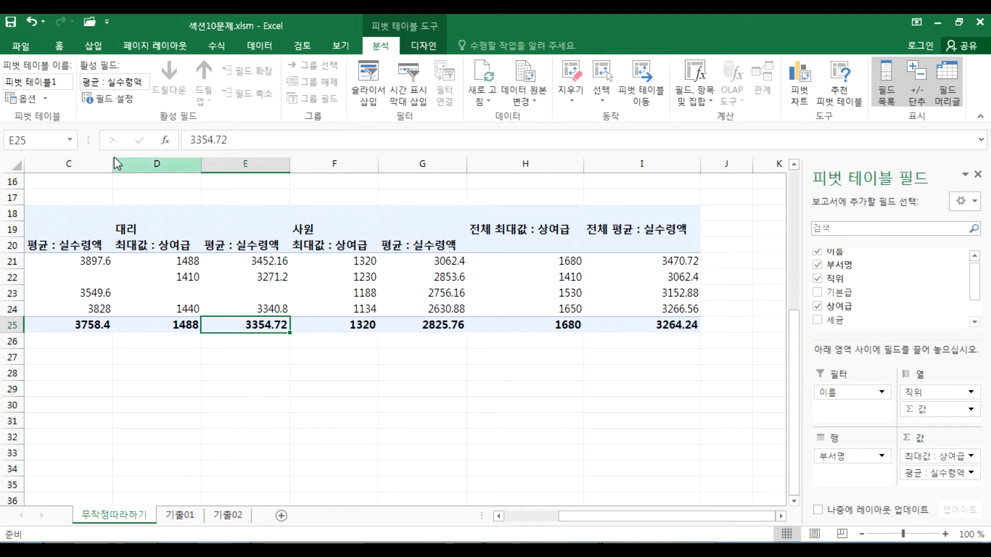
Step: Review the 행 총합계 표시 and 열 총합계 표시 settings in the pivot table options and close without changes
click(47, 99)
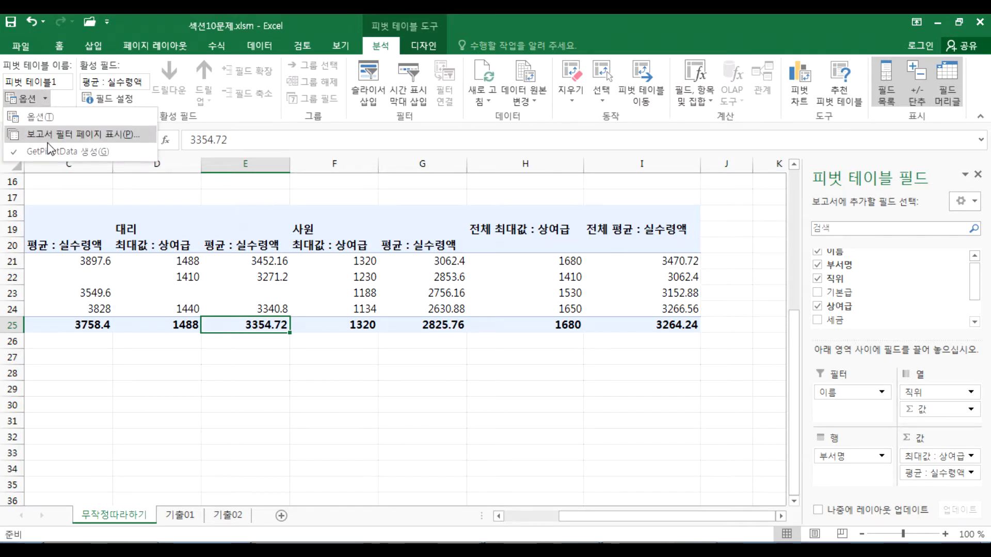
click(35, 119)
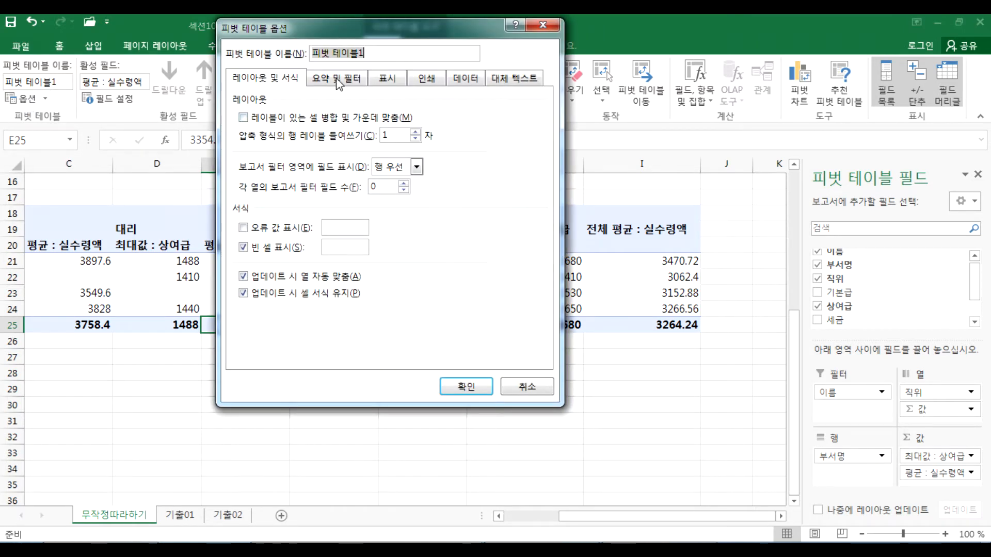
click(338, 81)
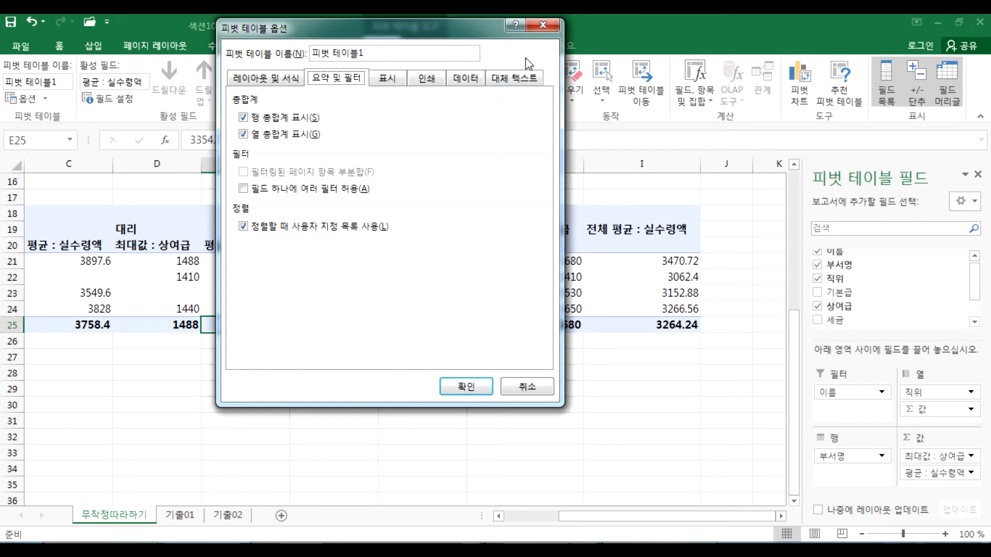
click(545, 31)
Step: Turn off the pivot table's row and column grand totals with the 행 및 열의 총합계 해제 design option
click(423, 45)
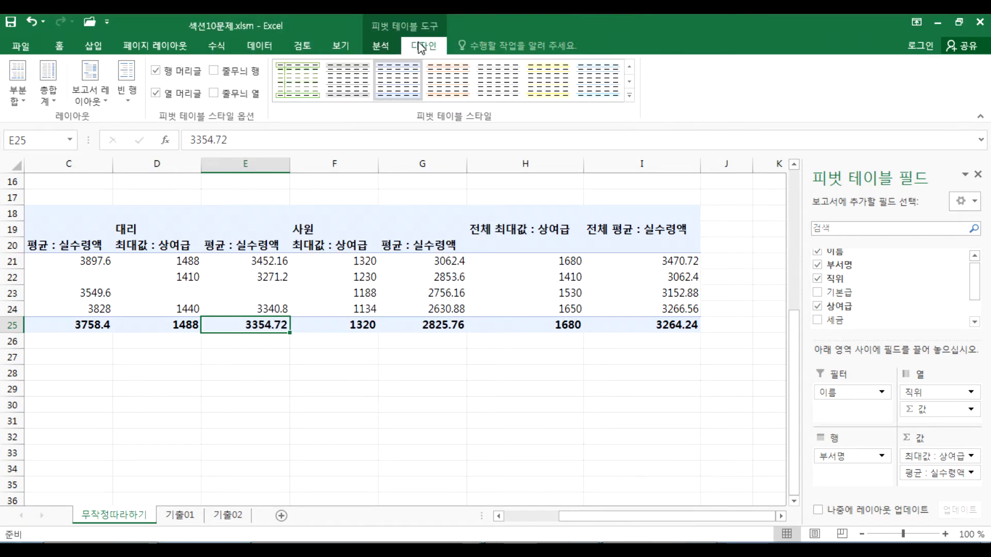
click(381, 46)
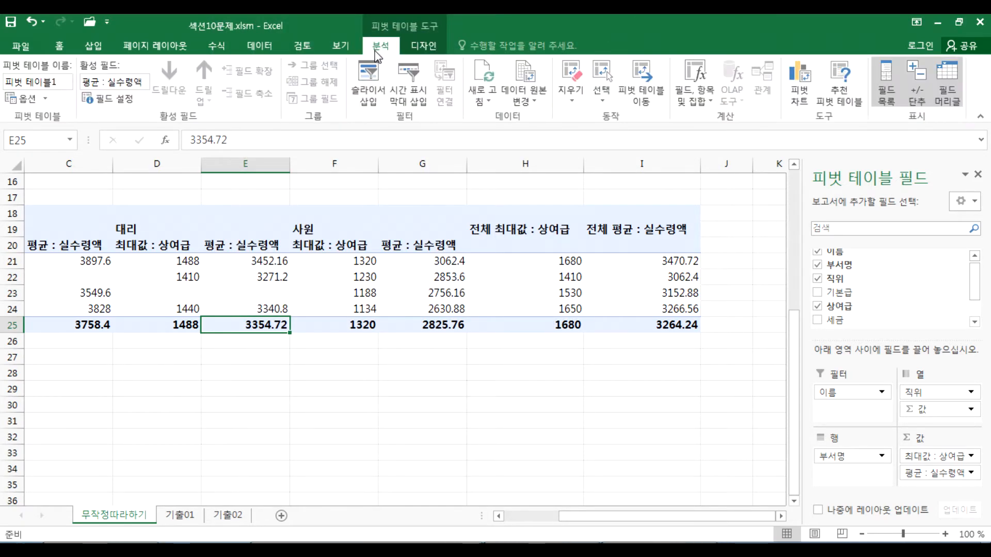
click(429, 46)
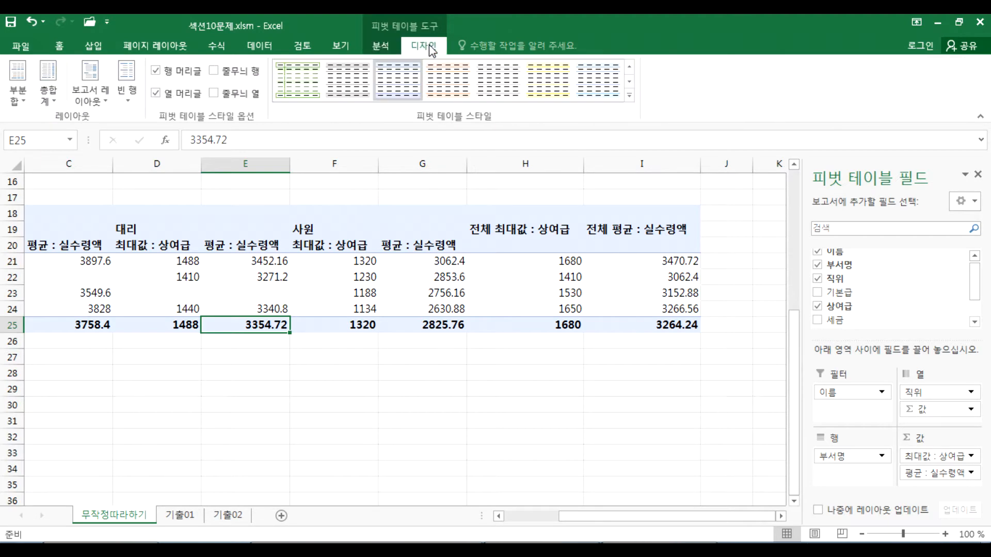
click(384, 45)
click(422, 45)
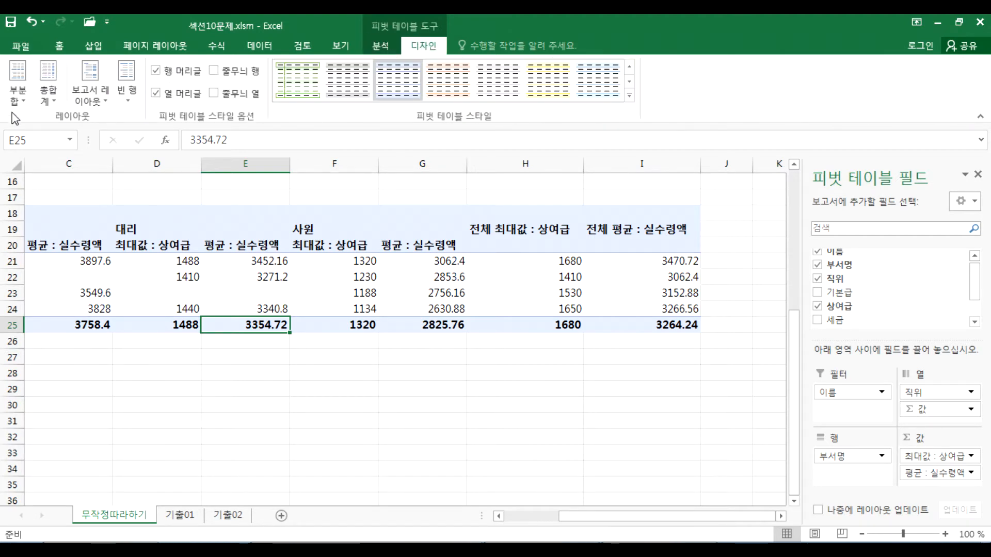
click(55, 102)
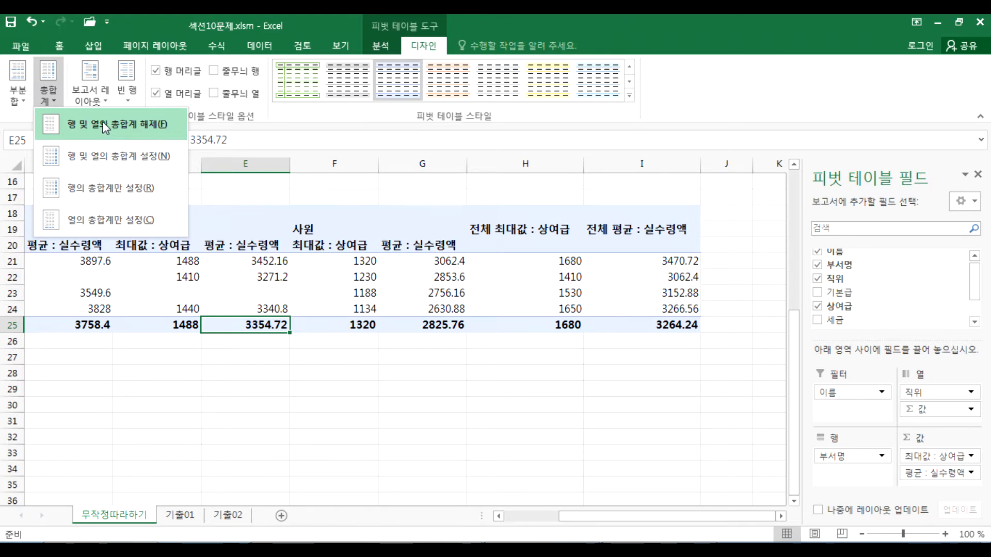
click(103, 123)
Step: Turn the grand totals back on with 행 및 열의 총합계 설정 from cell F22
click(362, 279)
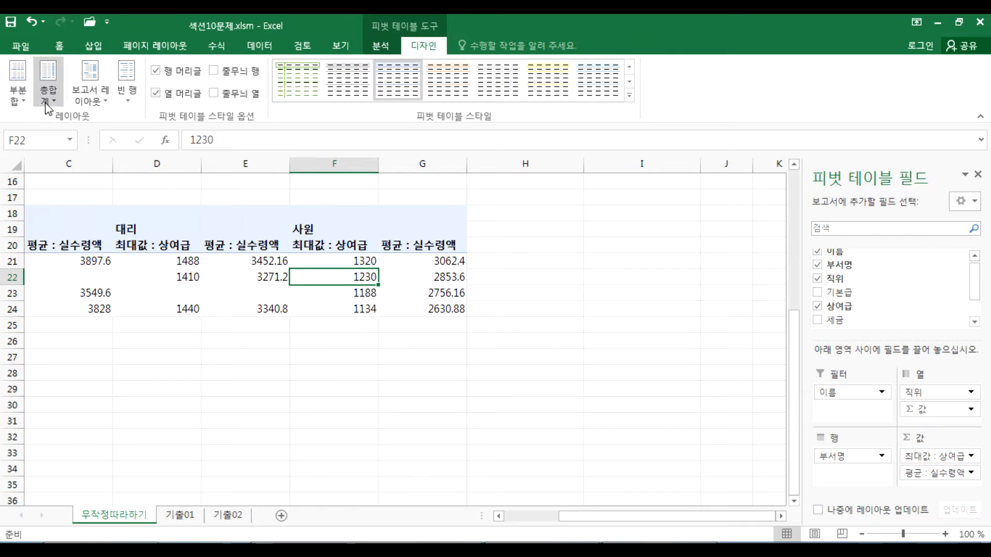
click(48, 82)
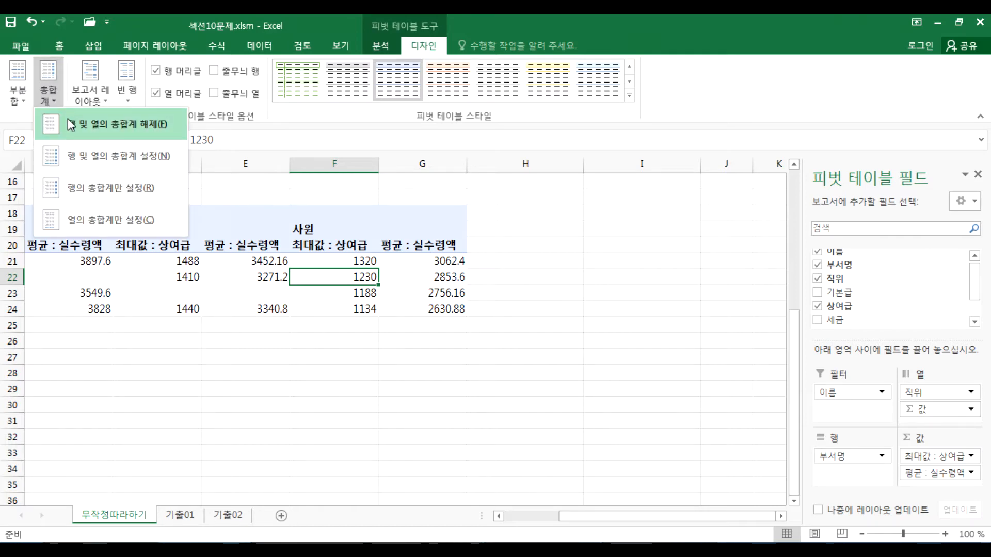
click(72, 156)
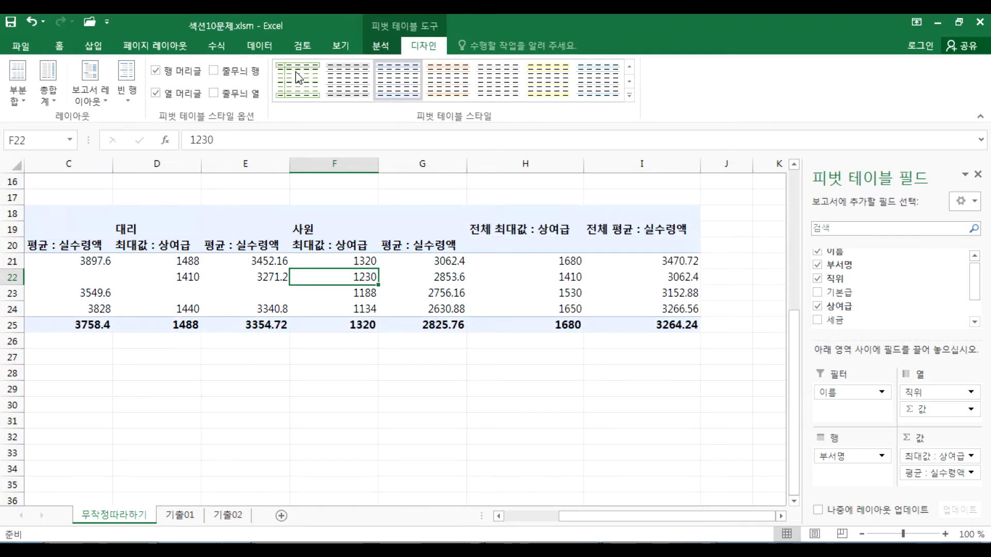
Step: Look through the pivot table options for totals and filters, display, printing and layout, and close them without changes
click(380, 45)
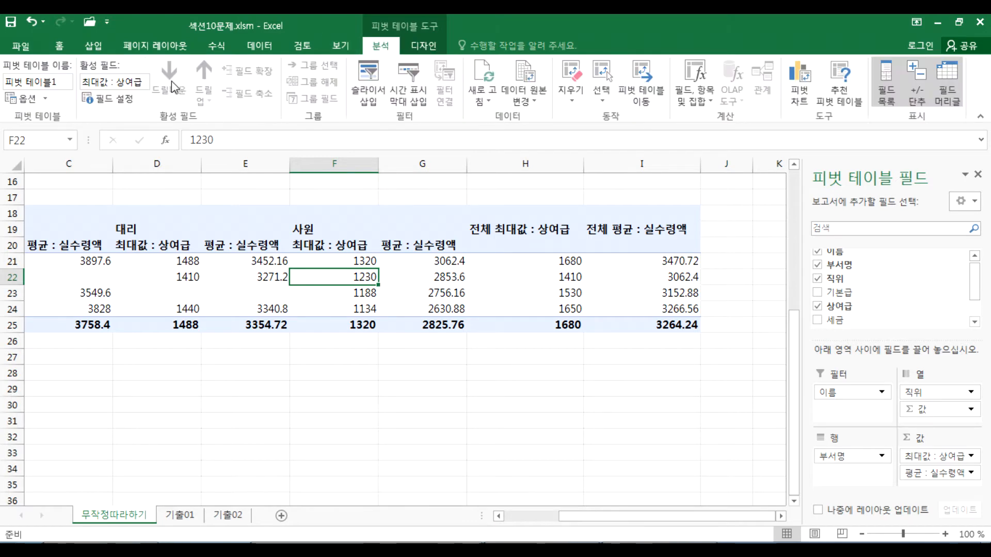
click(29, 99)
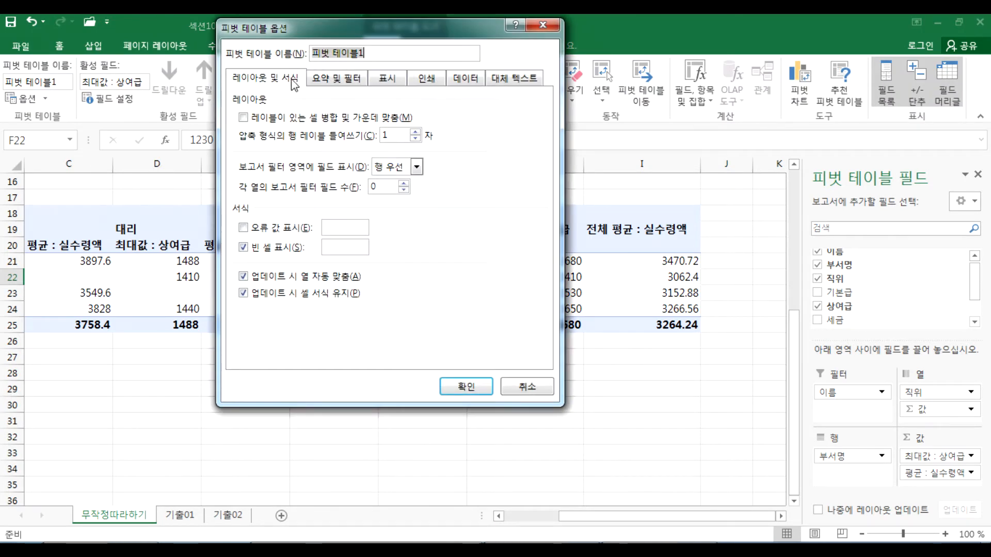
click(334, 80)
click(387, 78)
click(419, 80)
click(272, 83)
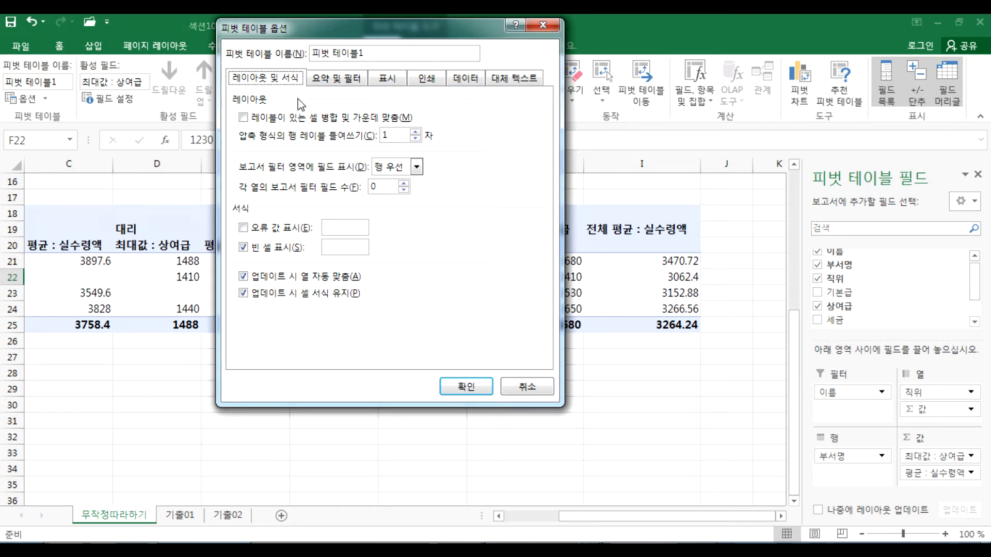
click(542, 24)
Step: Try enabling 레이블이 있는 셀 병합 및 가운데 맞춤 and toggling 열 총합계 표시 in the pivot table options, and close without applying
click(27, 106)
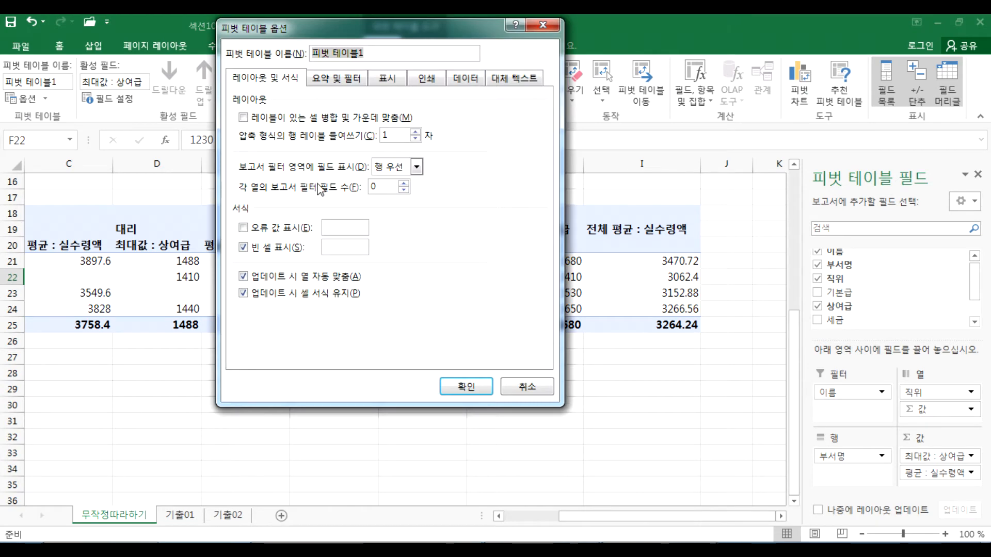
click(348, 245)
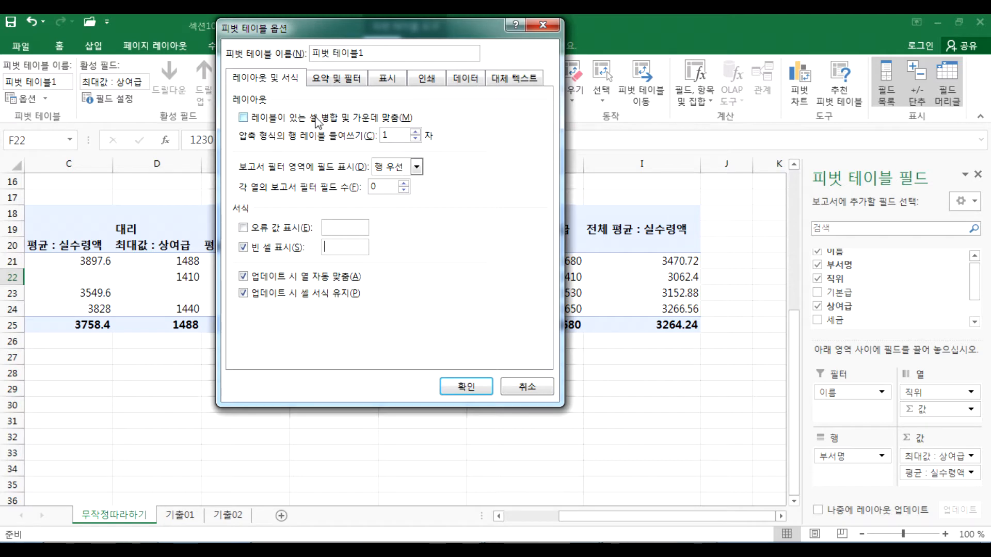
click(247, 119)
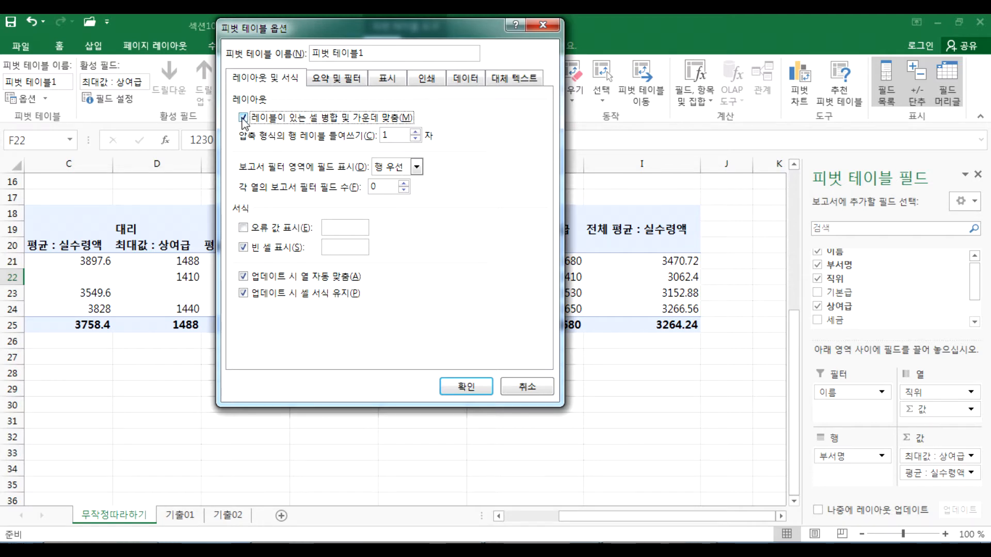
click(334, 79)
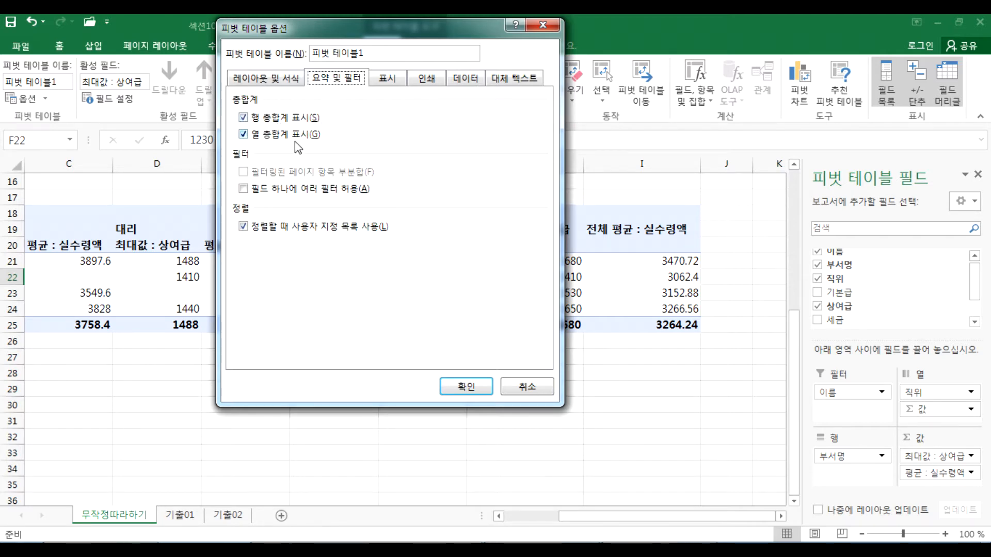
click(282, 138)
click(279, 136)
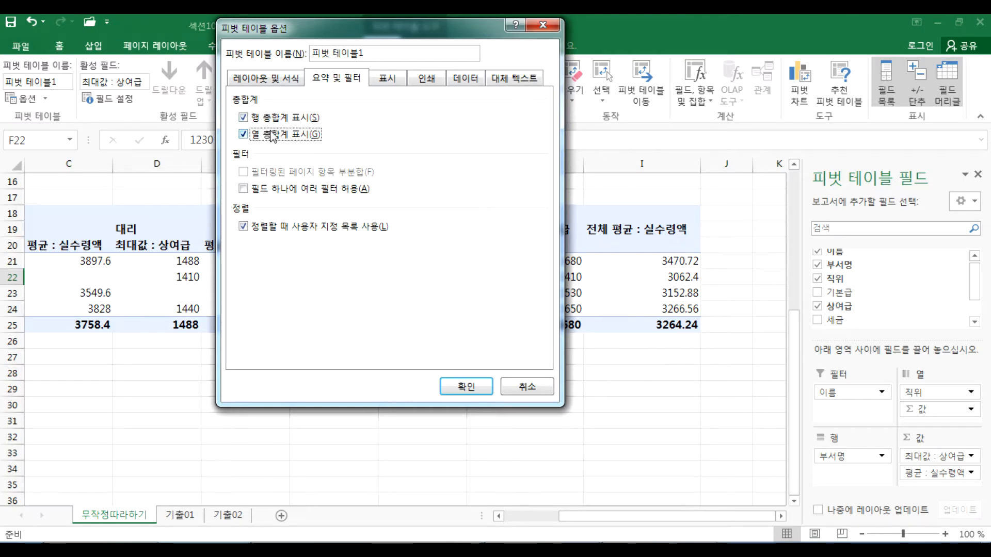
click(276, 79)
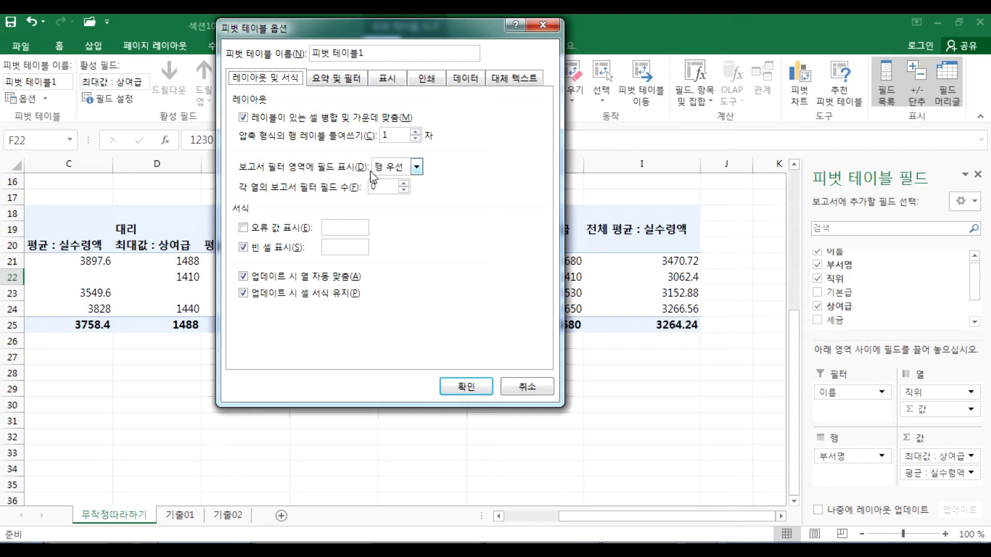
click(546, 23)
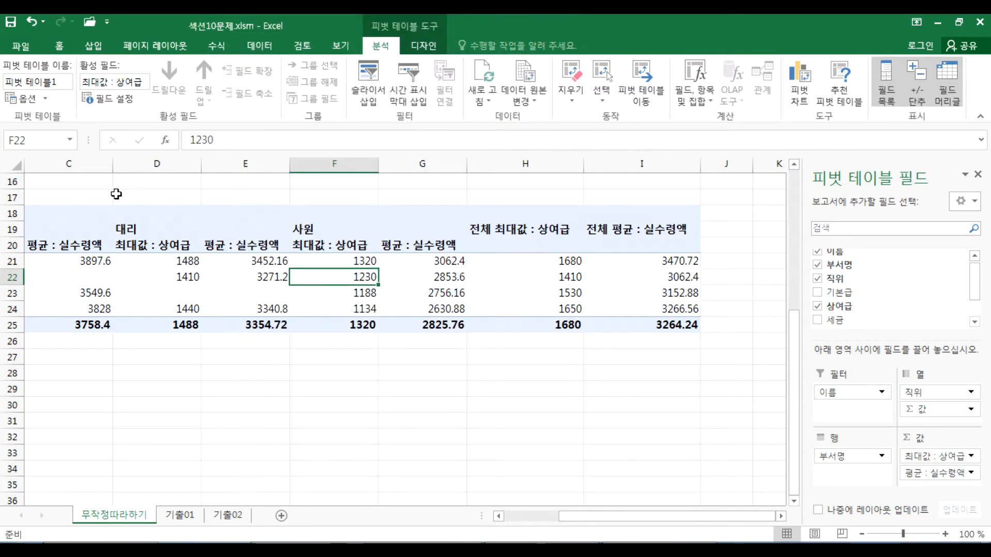
Step: Look at the available 총합계 design choices for the pivot table without applying one
click(415, 47)
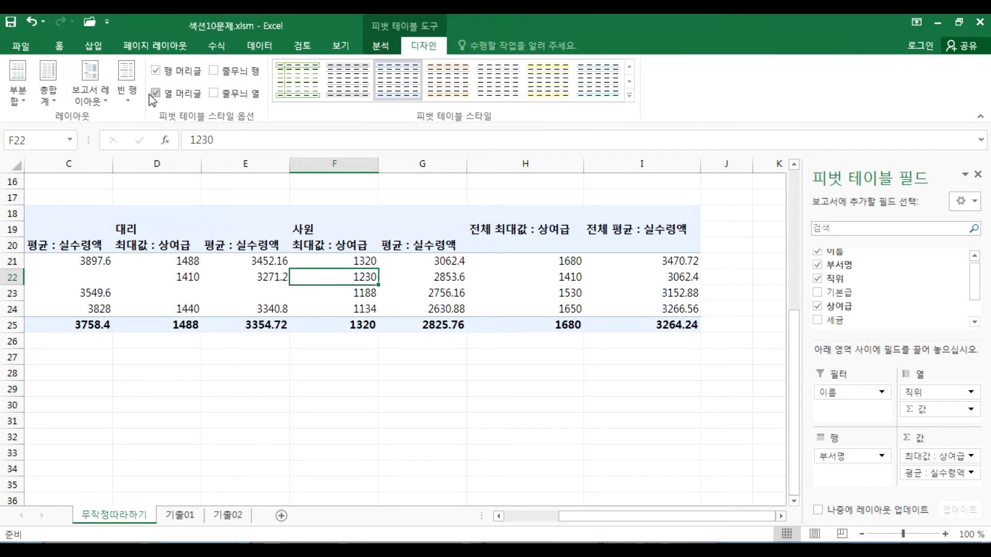
click(48, 83)
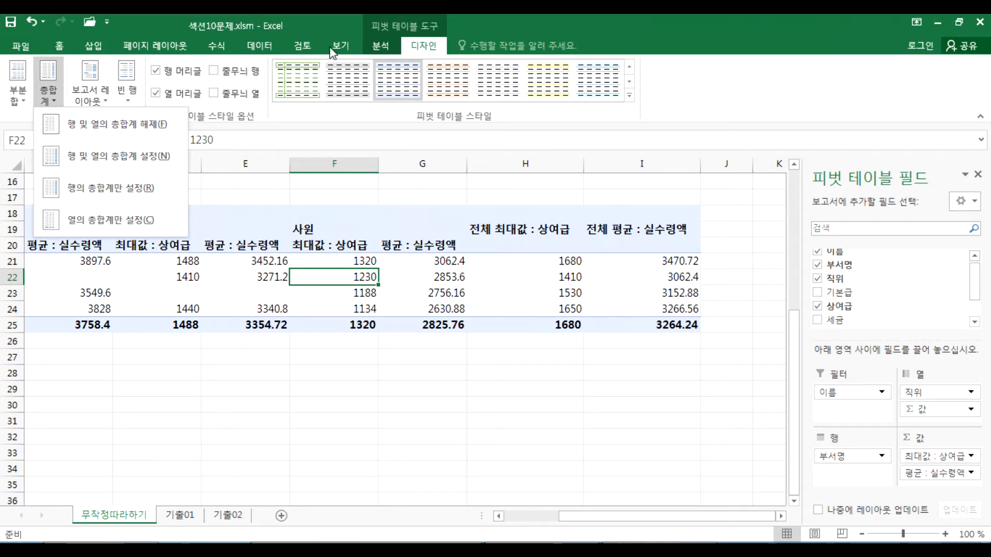
click(384, 48)
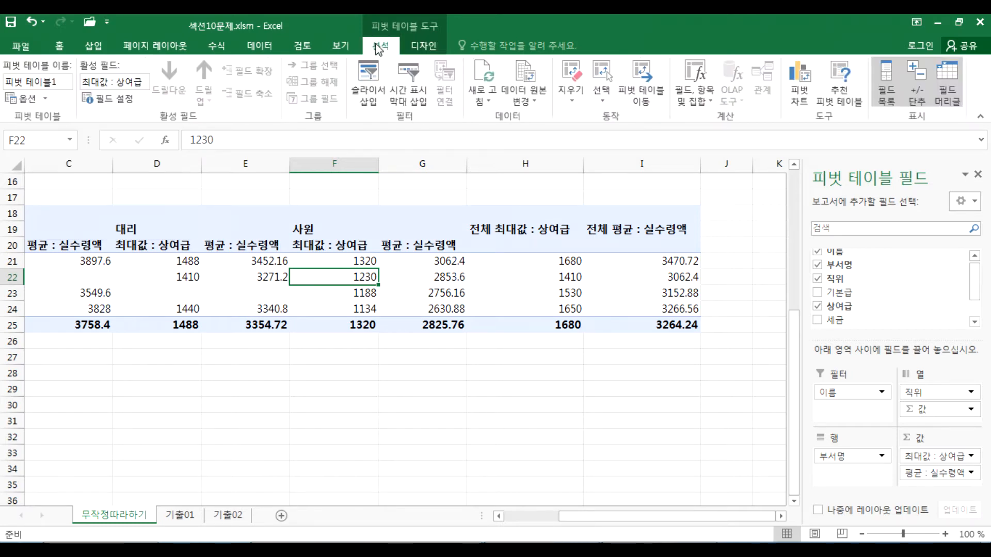
Step: Disable 행 총합계 표시 and 열 총합계 표시 in the pivot table options and apply the change
click(42, 102)
click(333, 79)
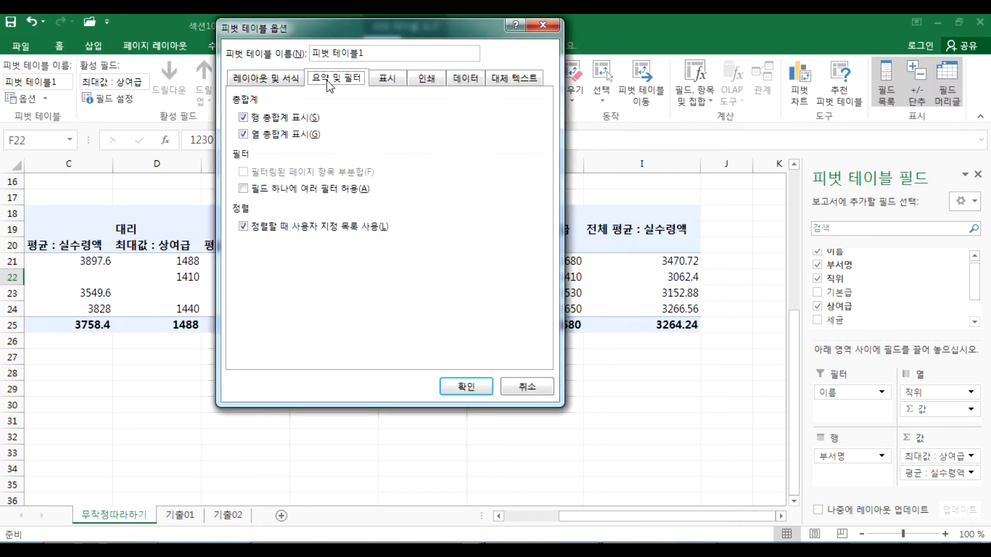
click(280, 119)
click(273, 135)
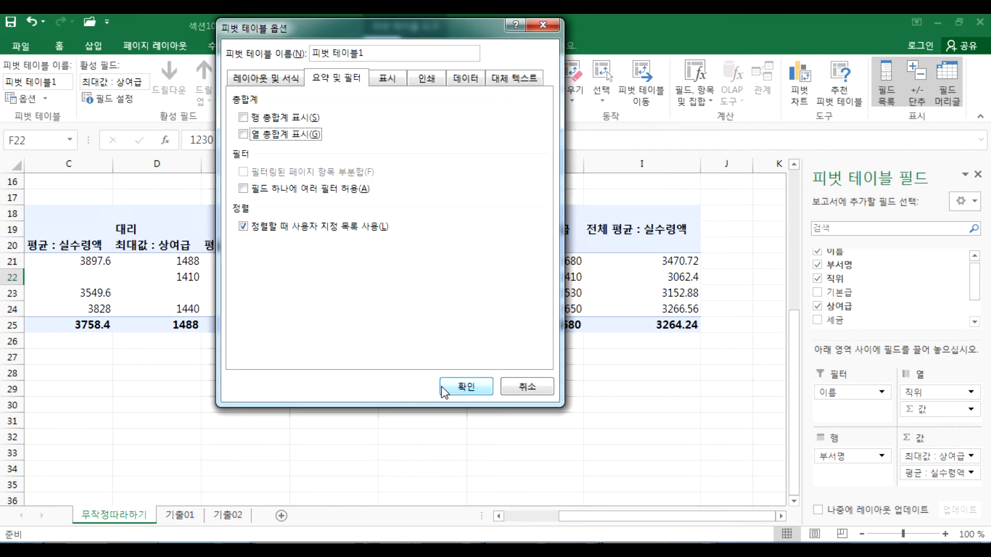
click(466, 387)
click(185, 279)
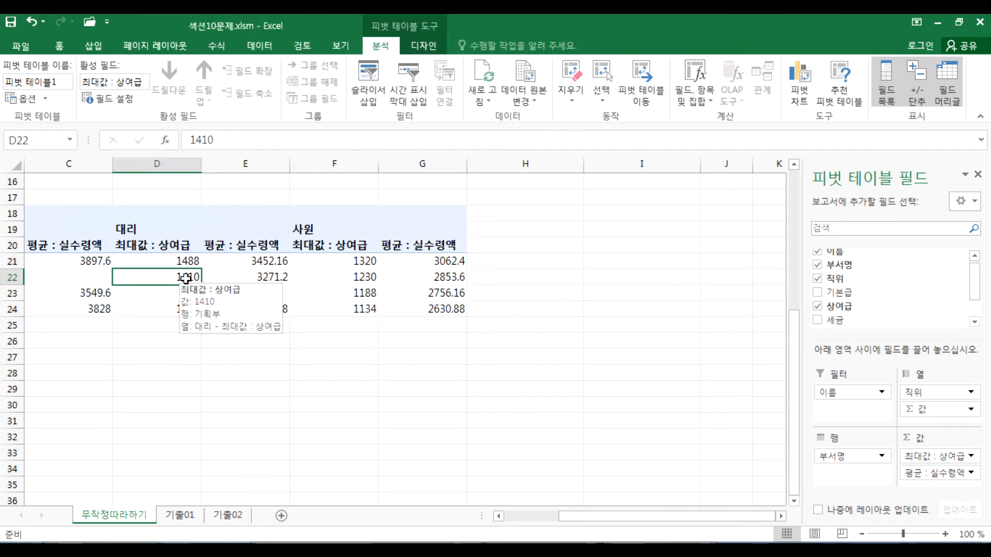
Step: Detach the pivot table field list with C22 selected and float it over the worksheet
key(Home)
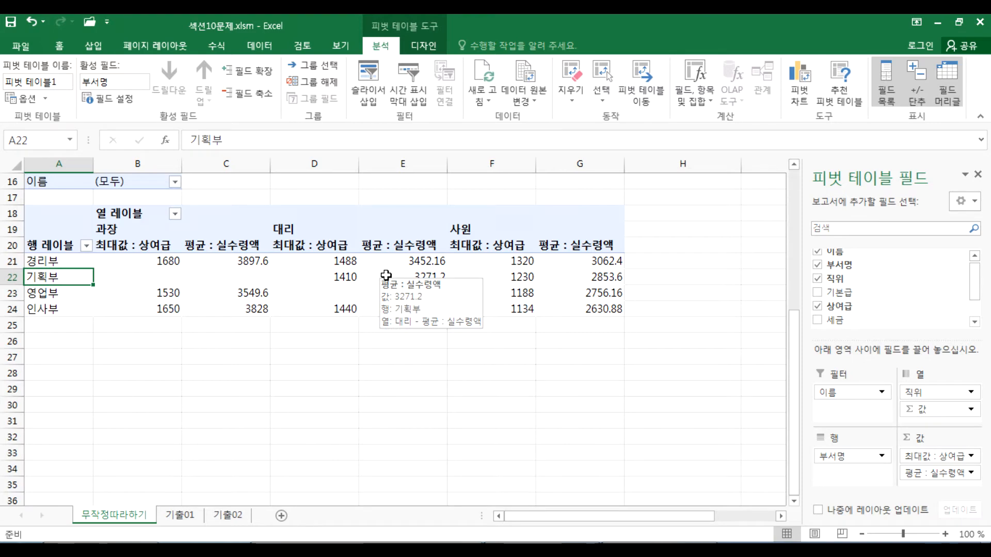
click(261, 274)
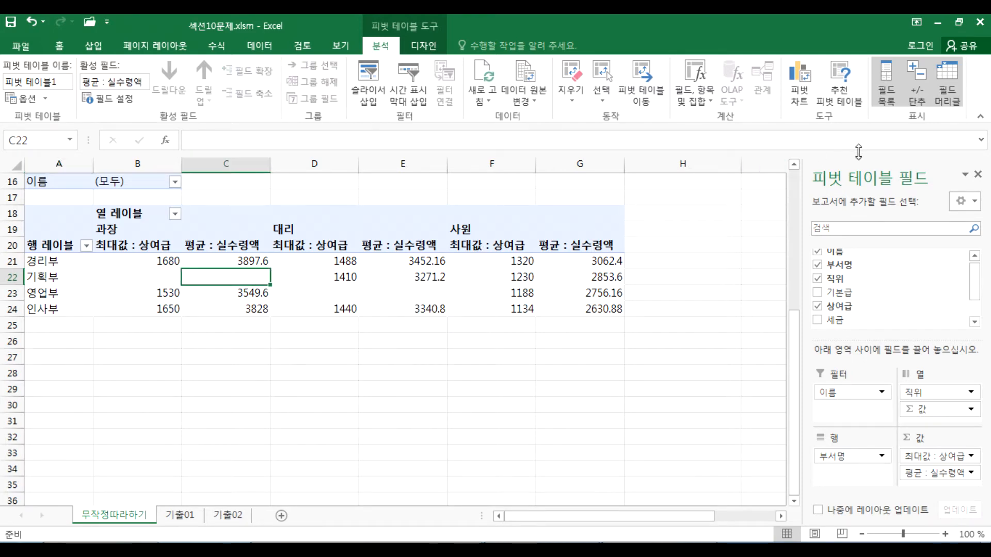
drag(858, 172, 536, 53)
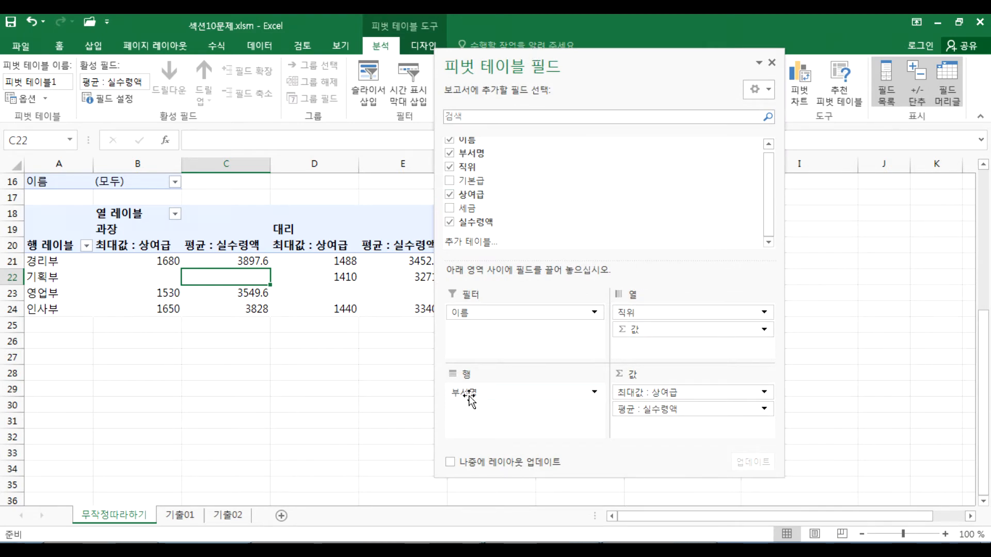
Step: Try nesting 직위 beneath 부서명 in the pivot table's row area and compare the resulting row labels
drag(627, 312, 507, 404)
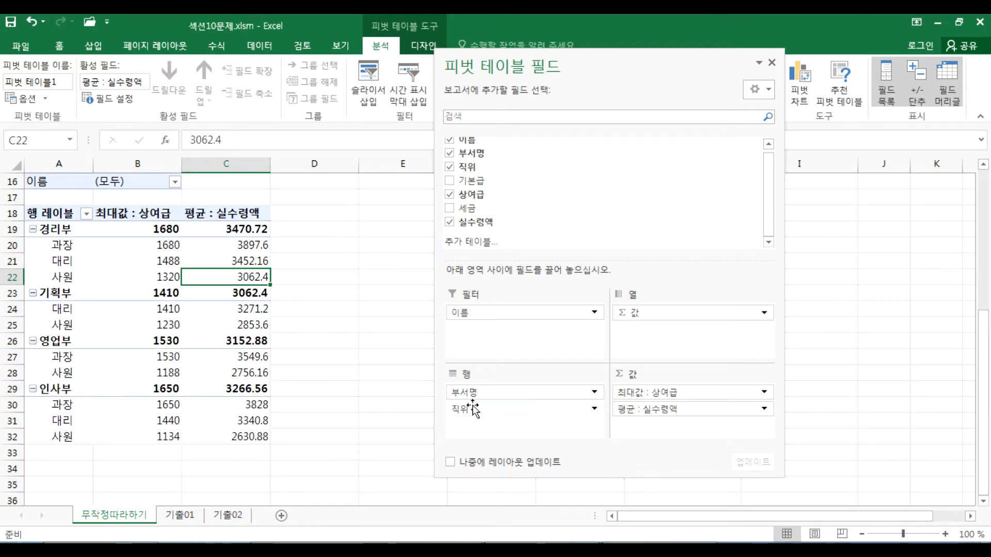
drag(469, 409, 645, 313)
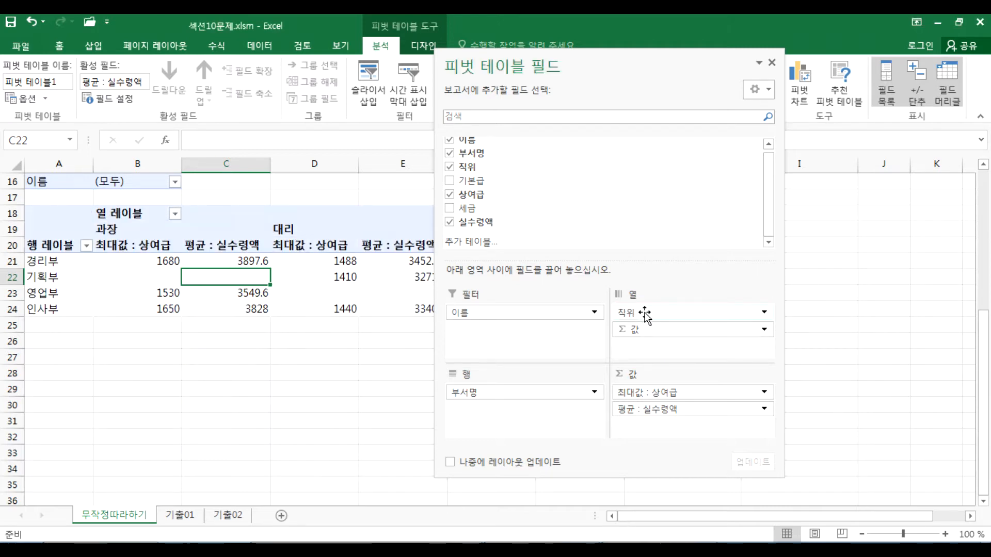
drag(468, 400, 533, 428)
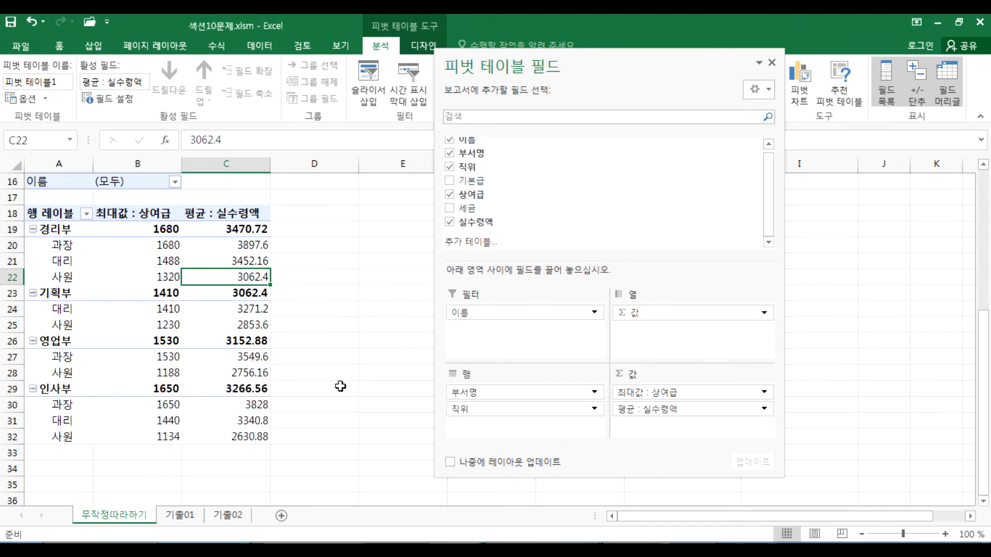
click(62, 246)
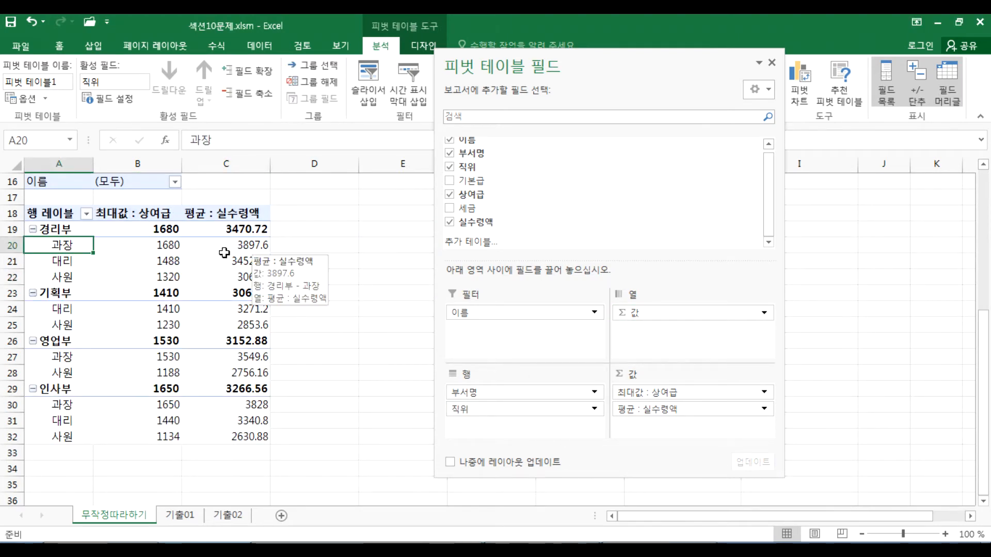
click(54, 229)
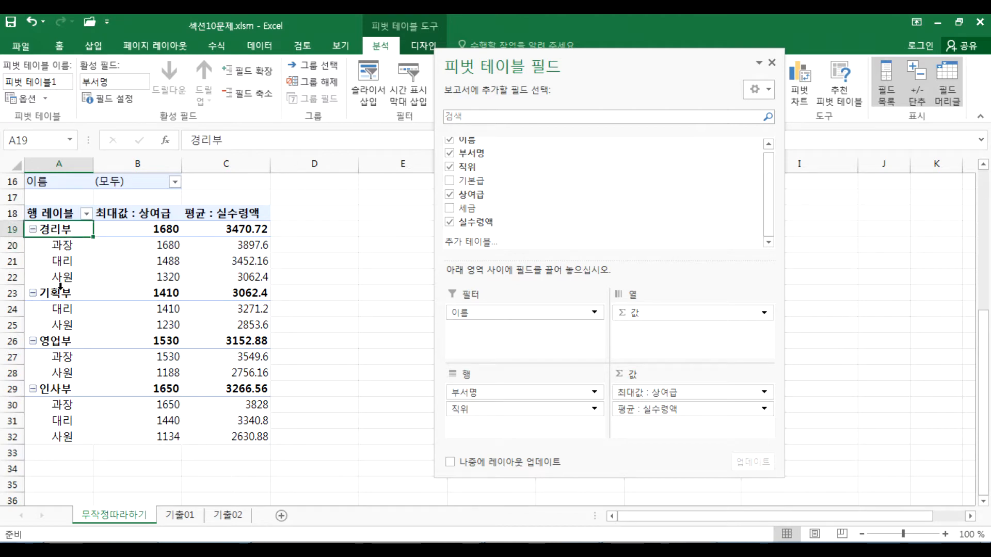
Step: Try ordering 직위 above 부서명 in the row area, and return 직위 to the column area above Σ 값
drag(472, 394, 479, 417)
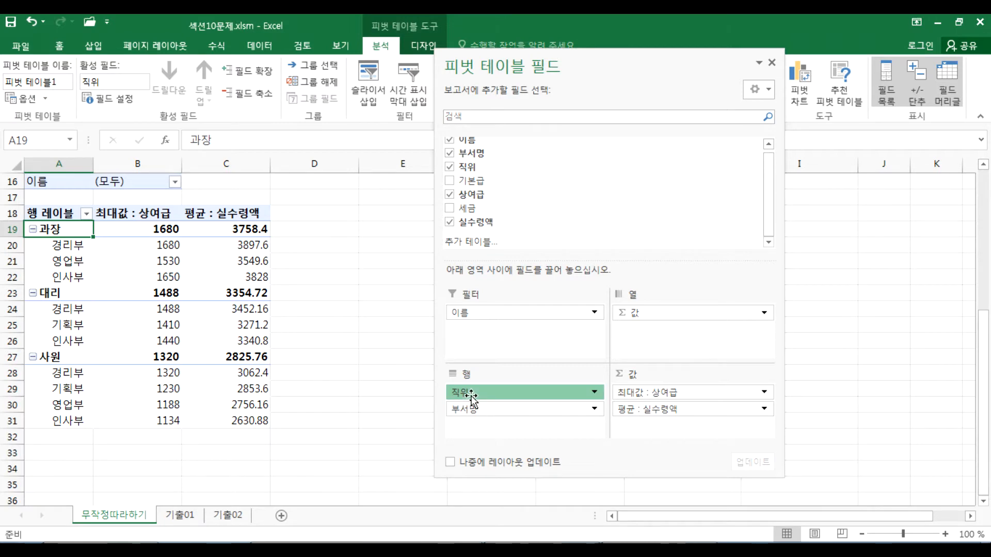
click(471, 394)
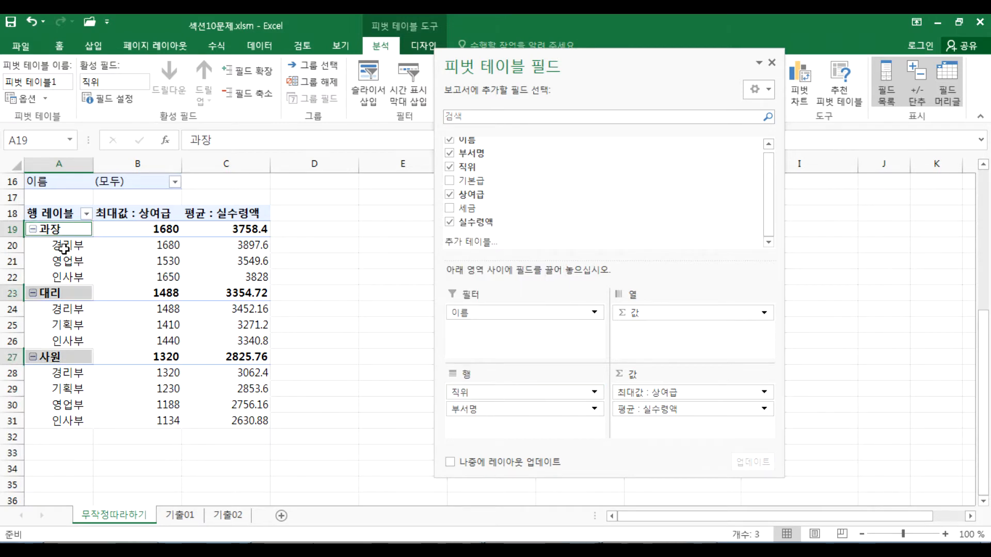
drag(63, 249, 68, 268)
click(71, 266)
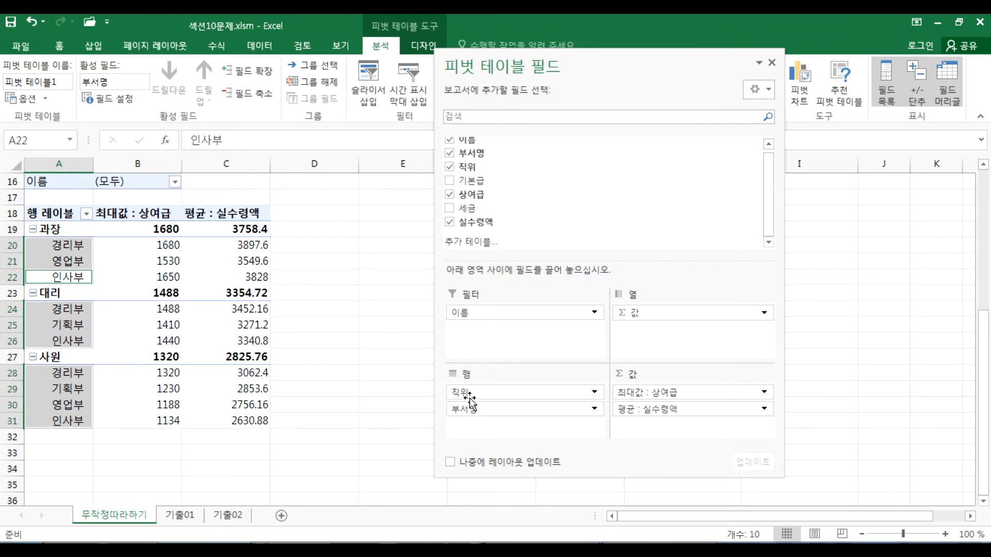
drag(470, 396, 643, 315)
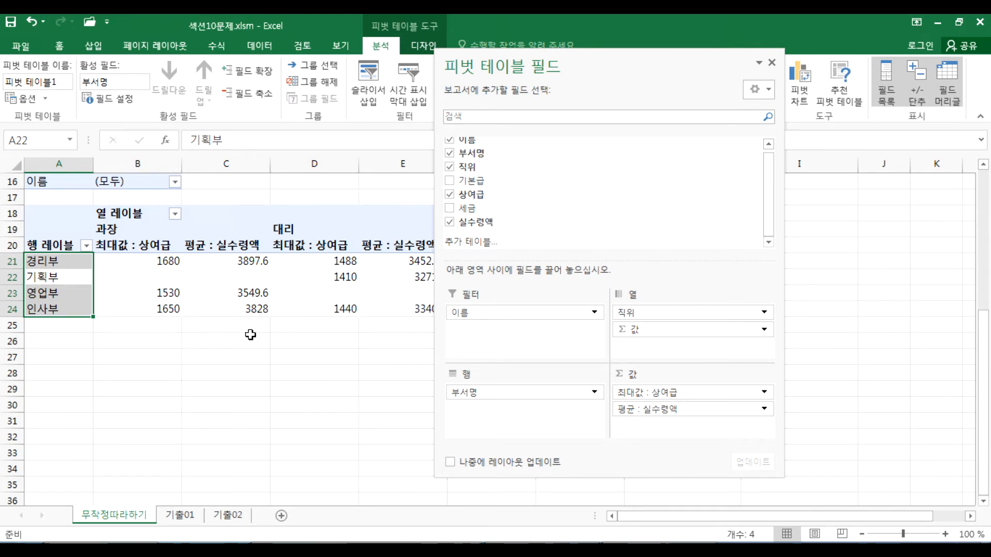
click(166, 295)
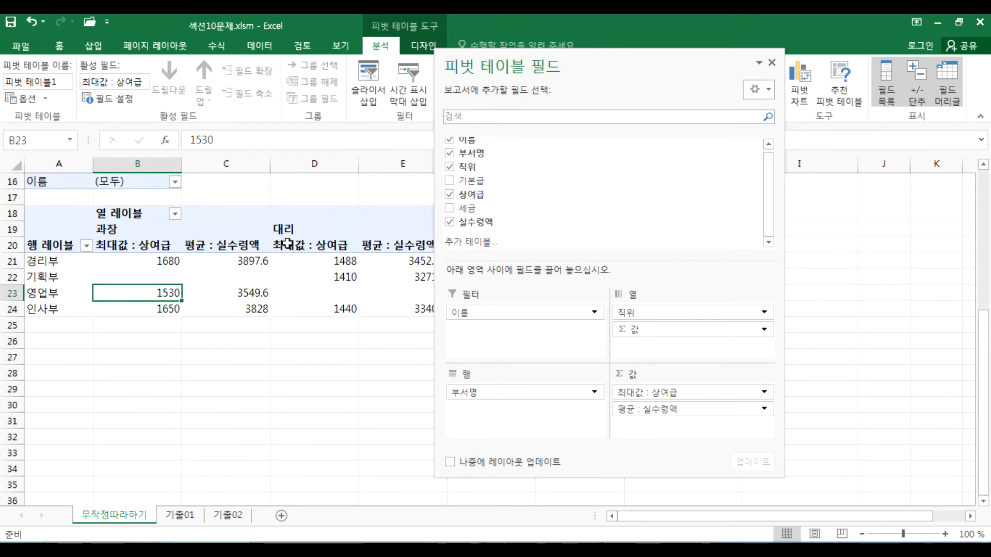
Step: Try moving Σ 값 from the column area to the row area beneath 부서명, and return it beneath 직위 in the columns
click(649, 334)
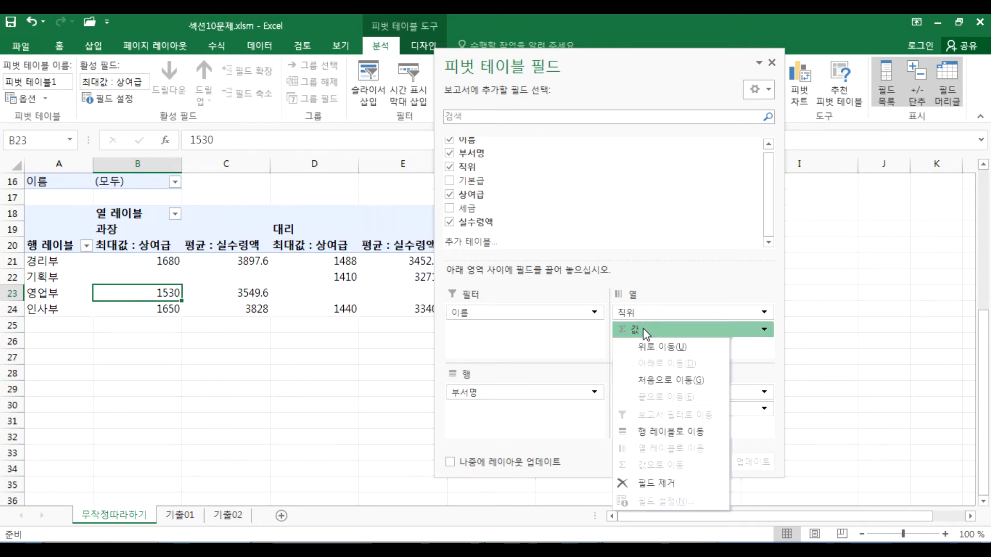
click(641, 297)
drag(637, 334, 488, 422)
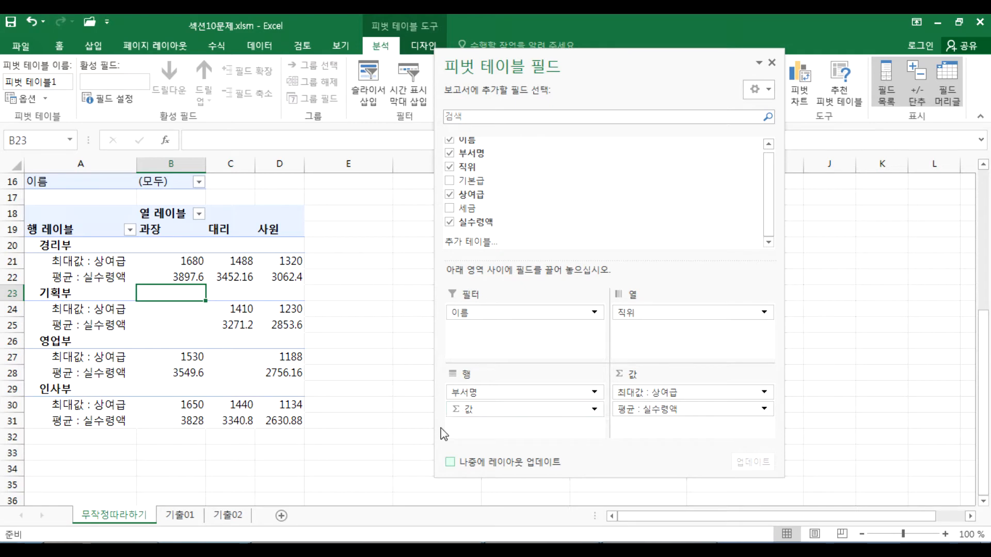
drag(479, 411, 650, 333)
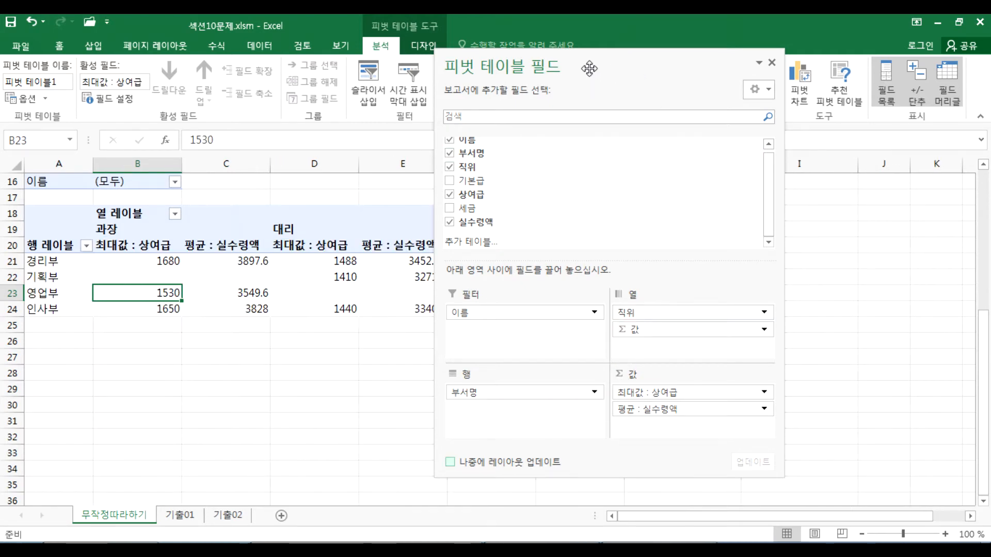
click(341, 405)
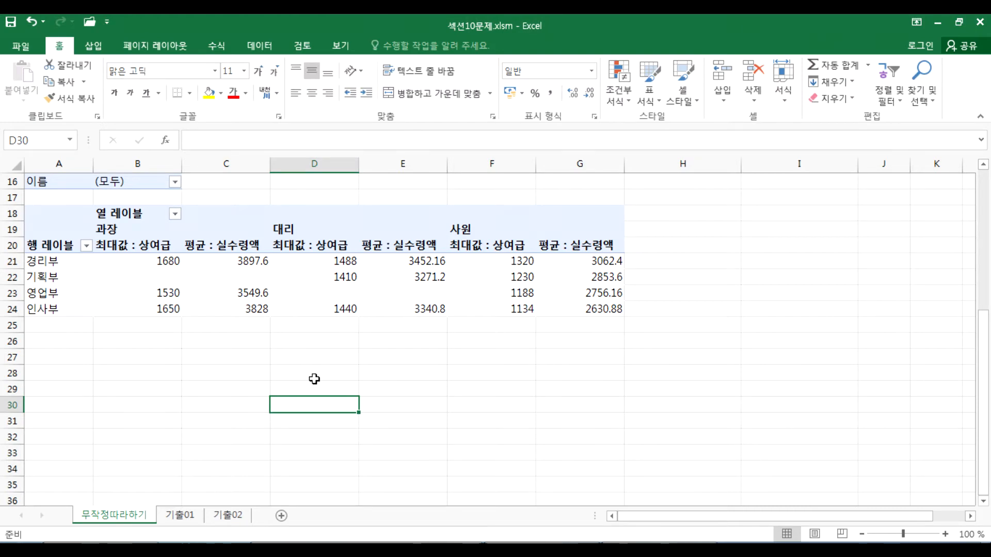
click(345, 279)
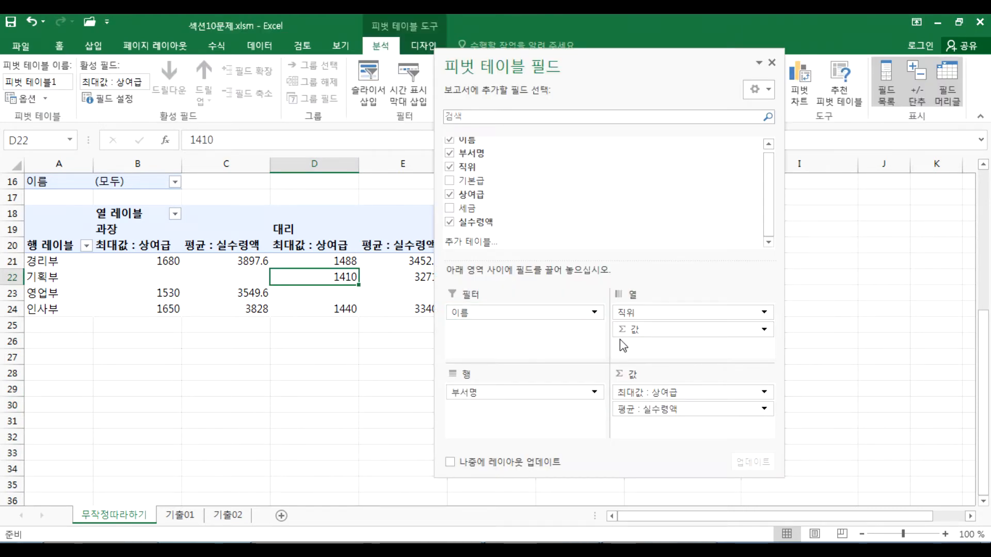
drag(514, 406, 471, 409)
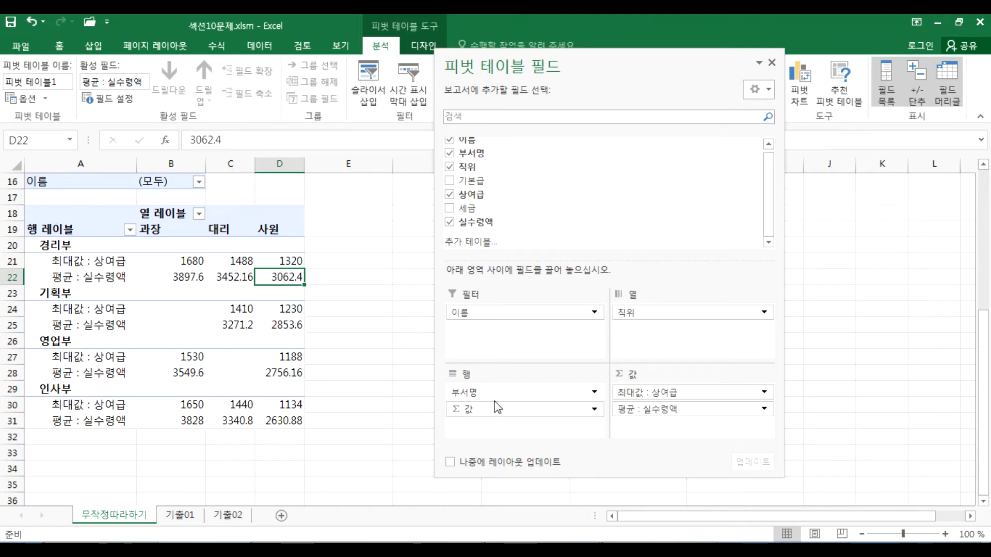
drag(467, 409, 629, 335)
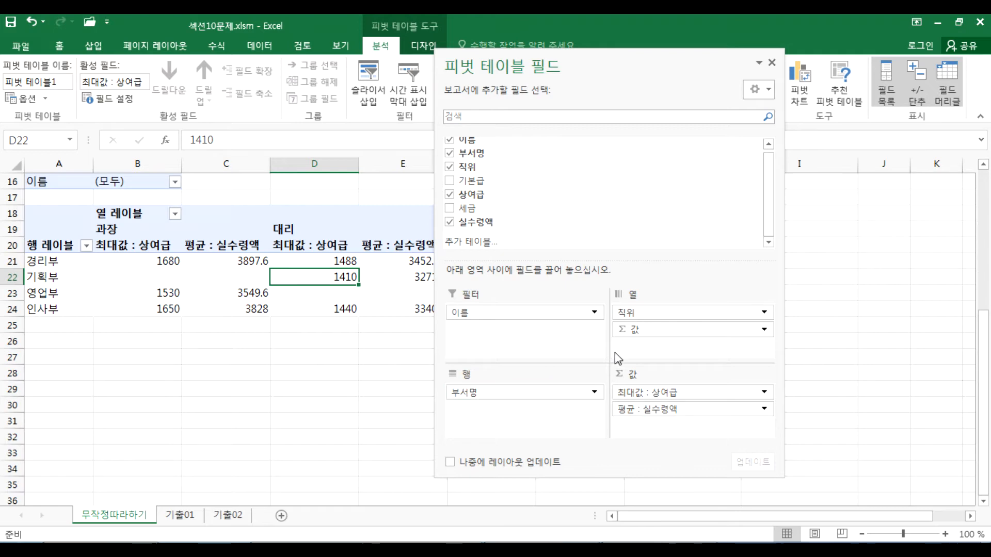
drag(519, 410, 652, 333)
drag(504, 399, 139, 260)
click(139, 260)
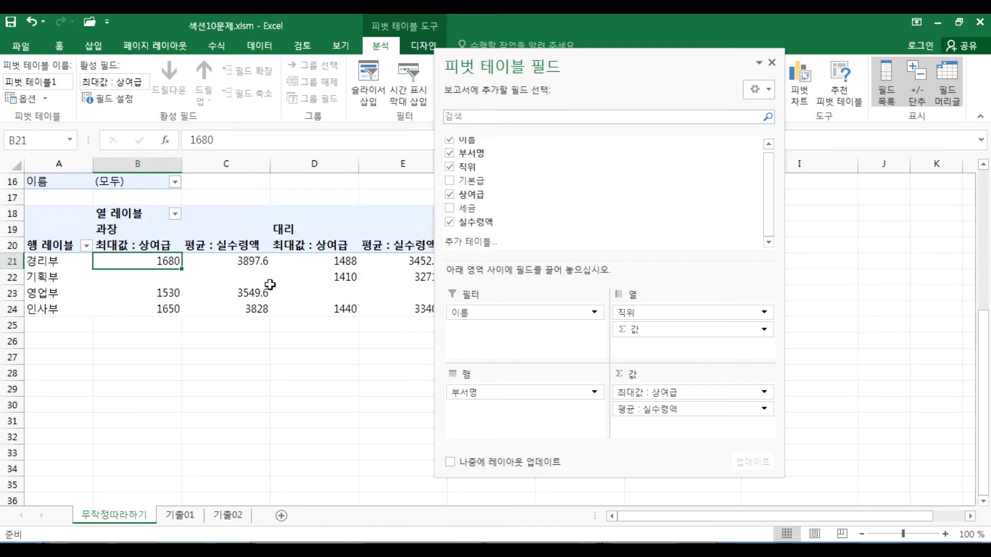
Step: Dock the floating pivot table field list beside the worksheet and select E21
double_click(657, 63)
click(414, 252)
click(410, 261)
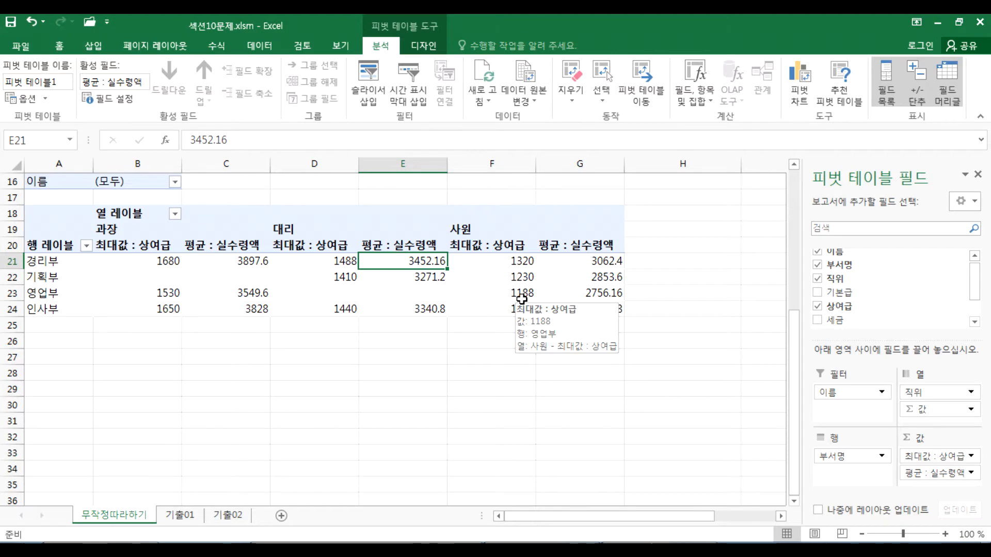
Step: Try giving the 최대값 : 상여급 field the 숫자 format with 1000 단위 구분 기호 enabled, and close its settings without applying
click(161, 262)
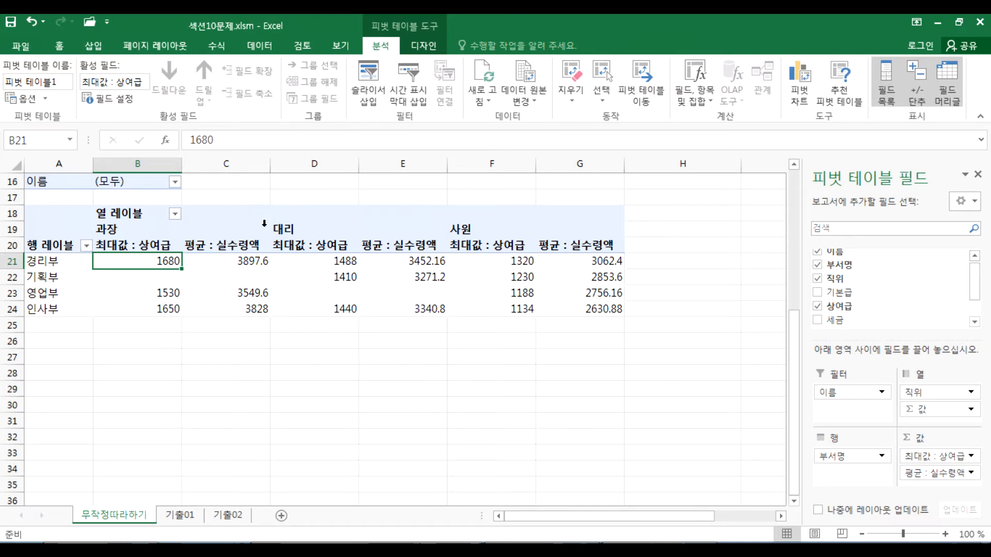
right_click(140, 260)
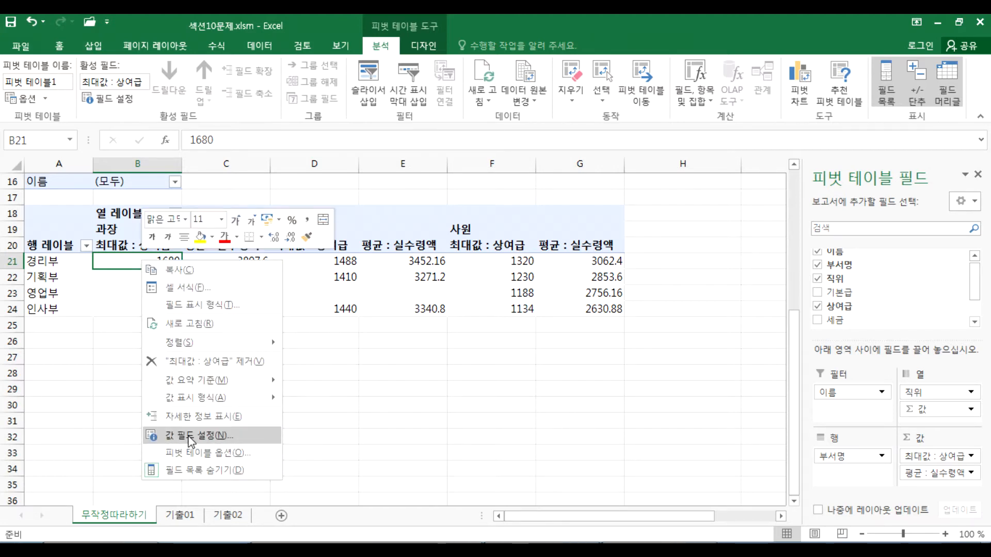
click(112, 260)
click(153, 245)
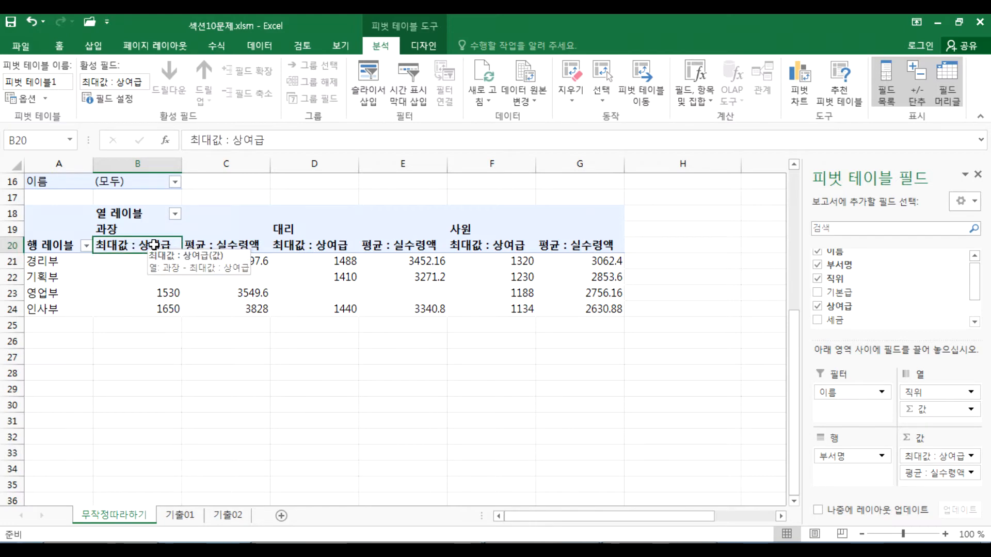
right_click(153, 245)
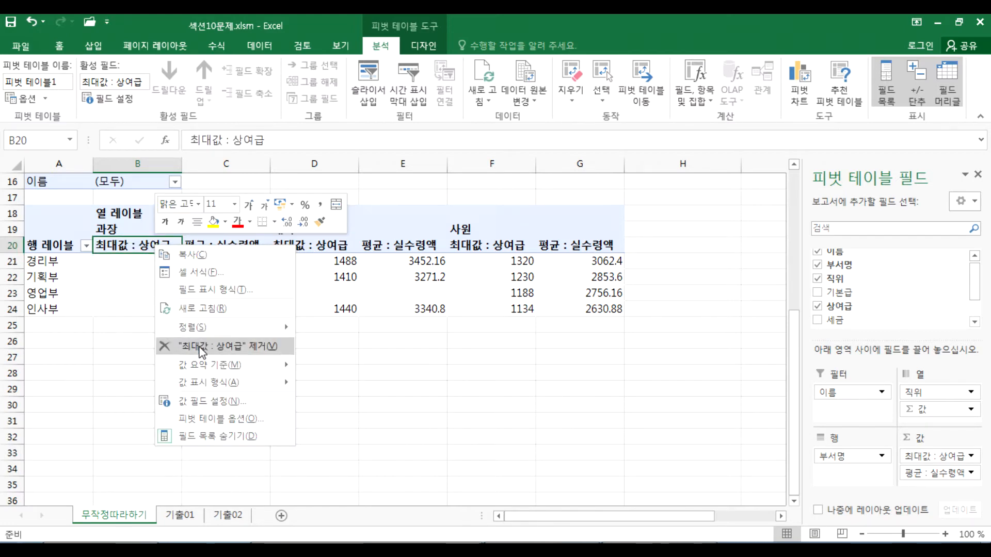
click(200, 401)
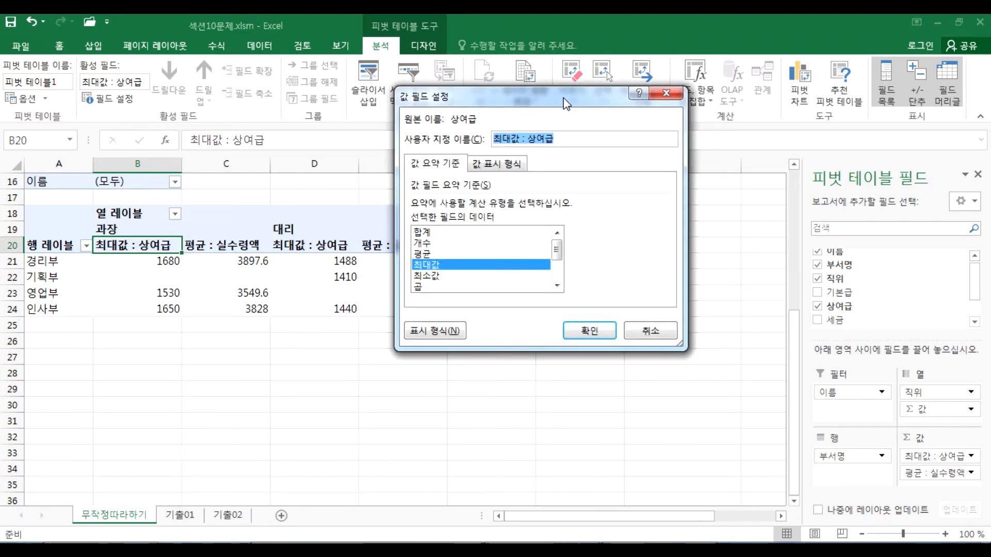
click(453, 331)
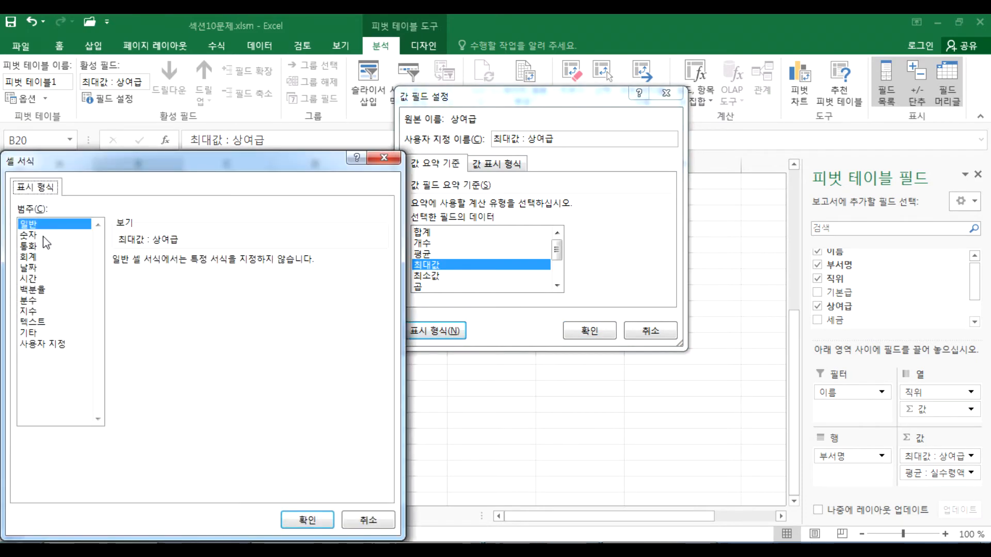
click(42, 237)
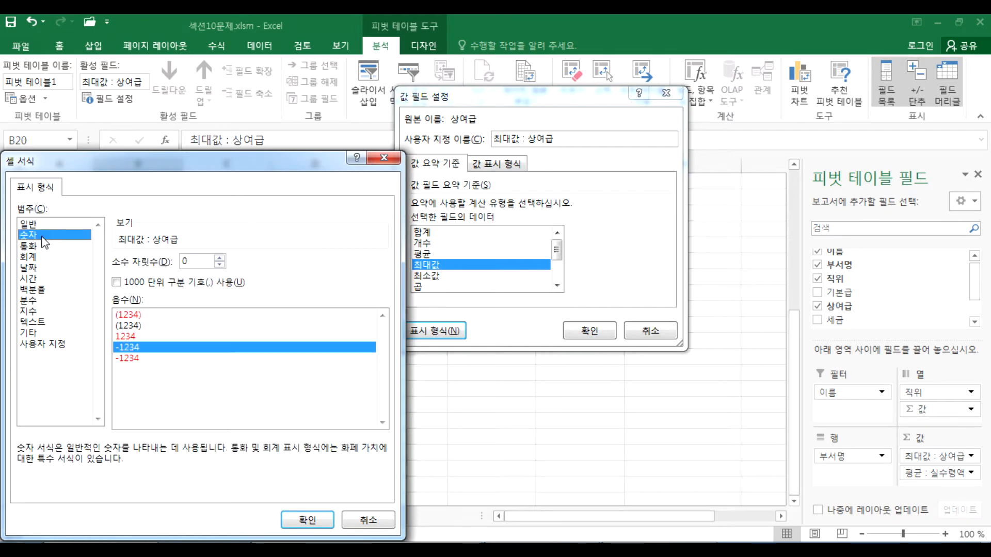
click(148, 283)
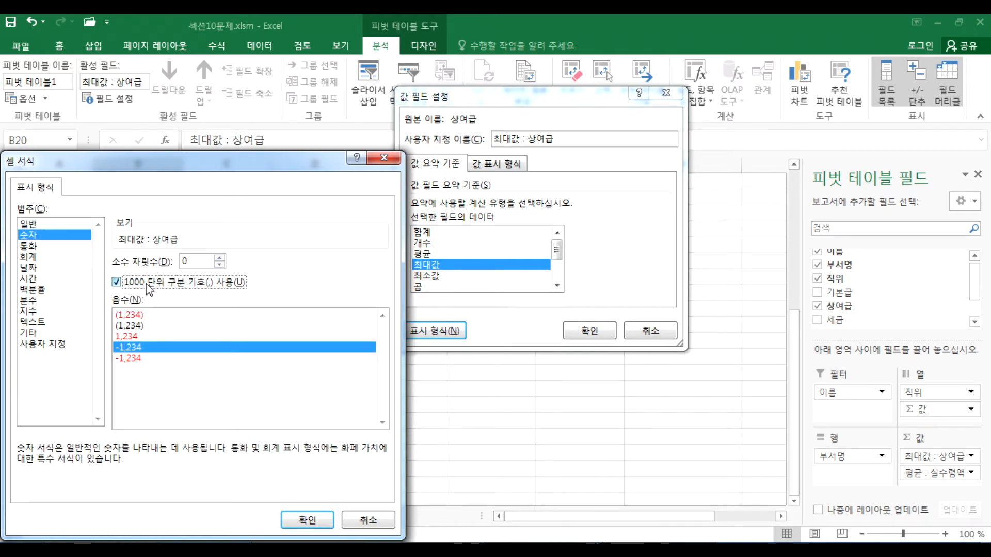
click(385, 158)
click(662, 339)
Step: Try applying the comma style directly to the pivot values in B21:G24, and undo it
drag(133, 261, 573, 312)
click(60, 47)
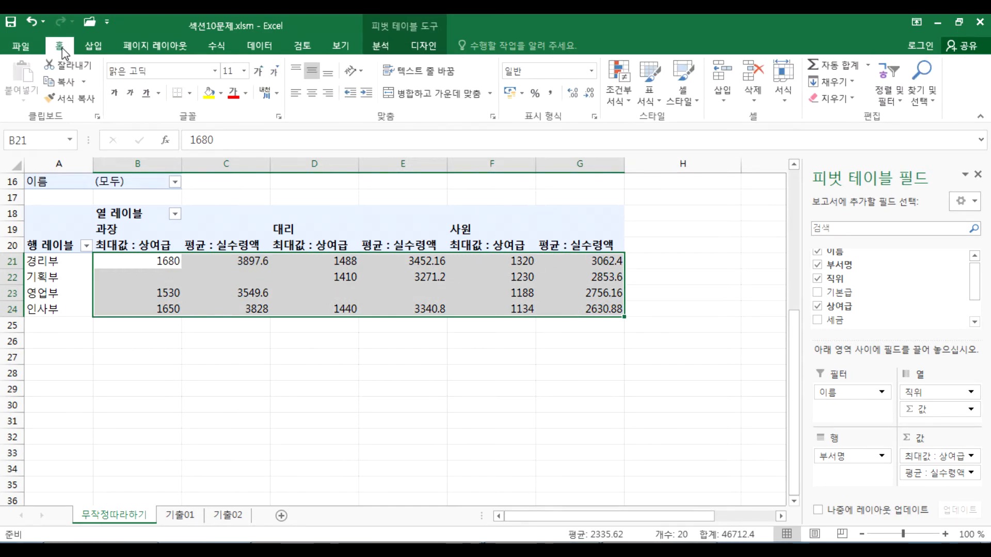
click(552, 94)
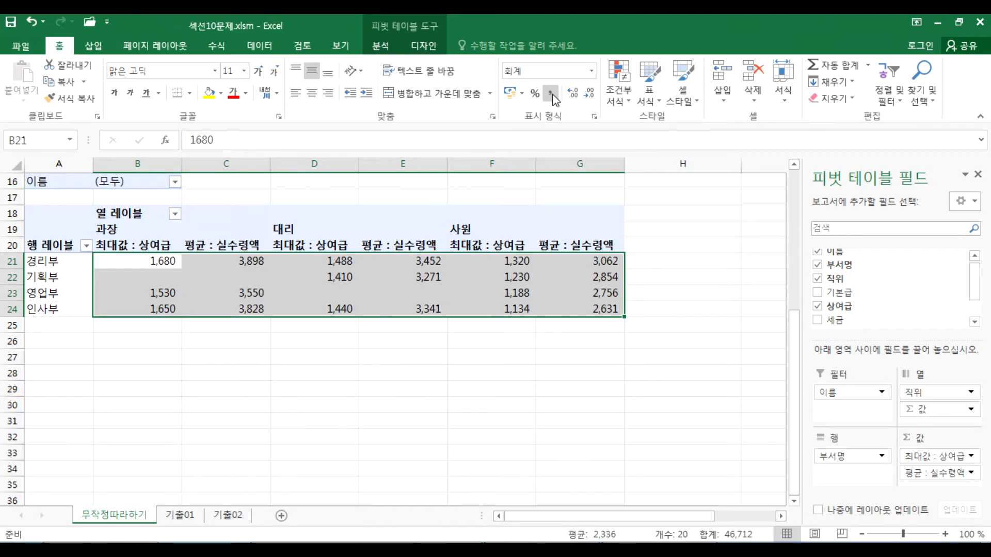
key(ctrl+z)
Step: Apply the 숫자 format with 1000 단위 구분 기호 to the 최대값 : 상여급 field through its value field settings
click(149, 263)
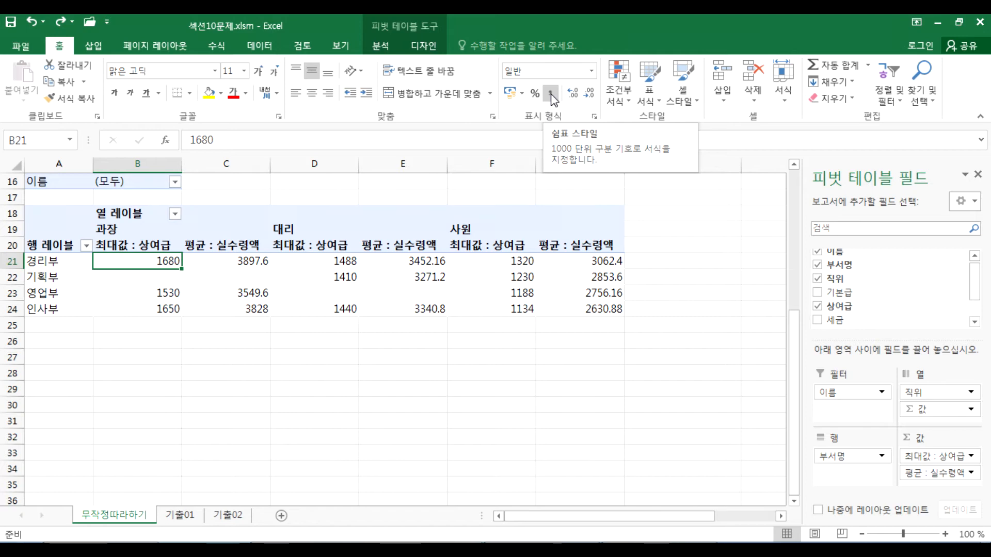
right_click(149, 259)
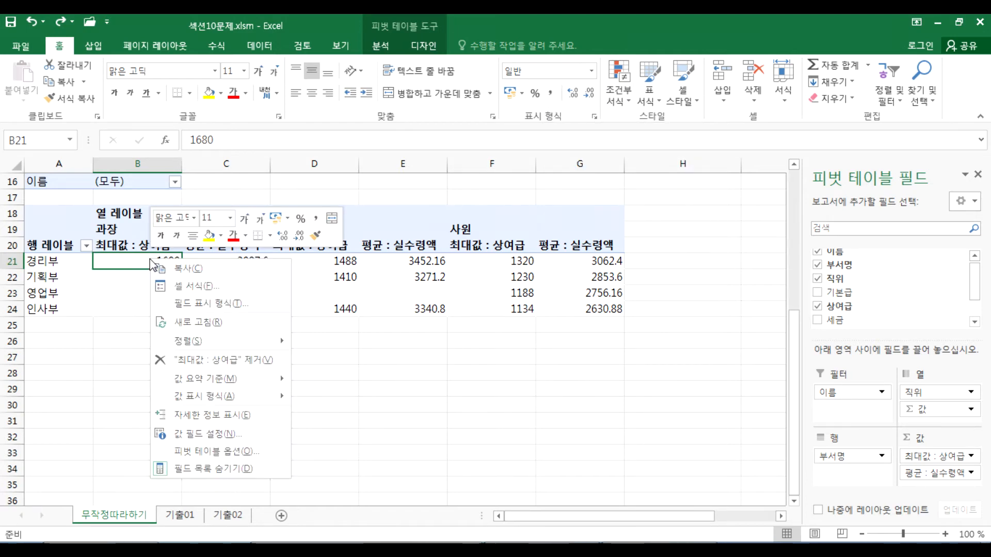
click(198, 438)
drag(163, 273, 345, 126)
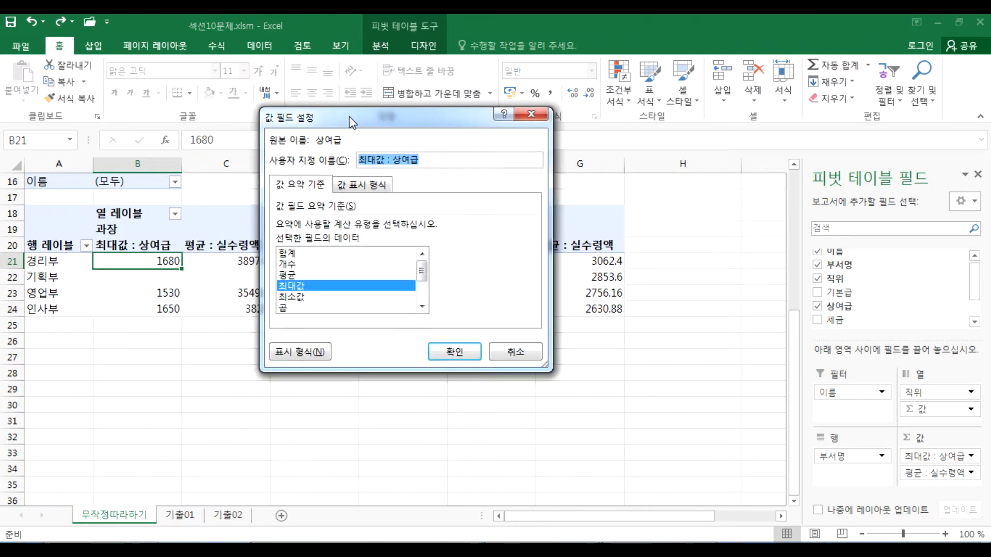
click(316, 341)
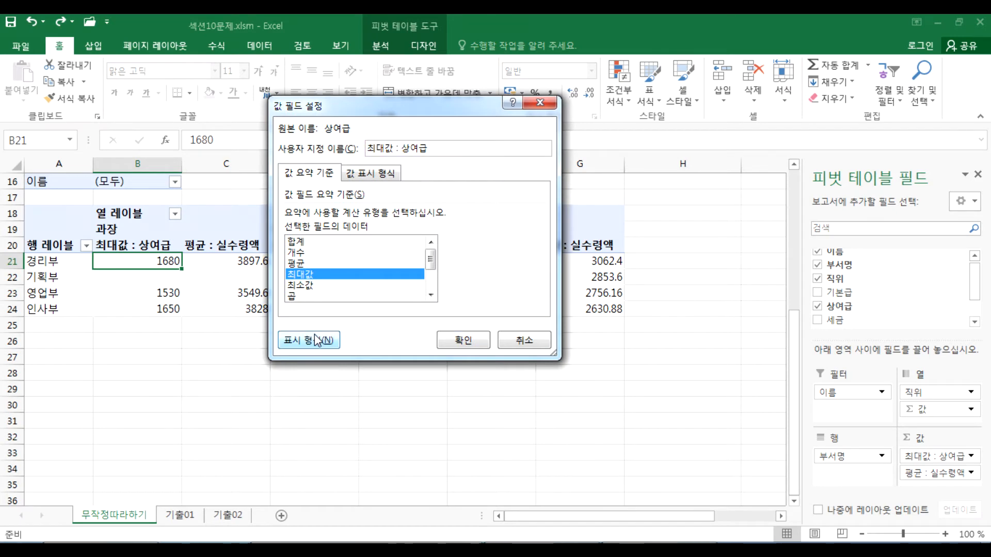
click(42, 236)
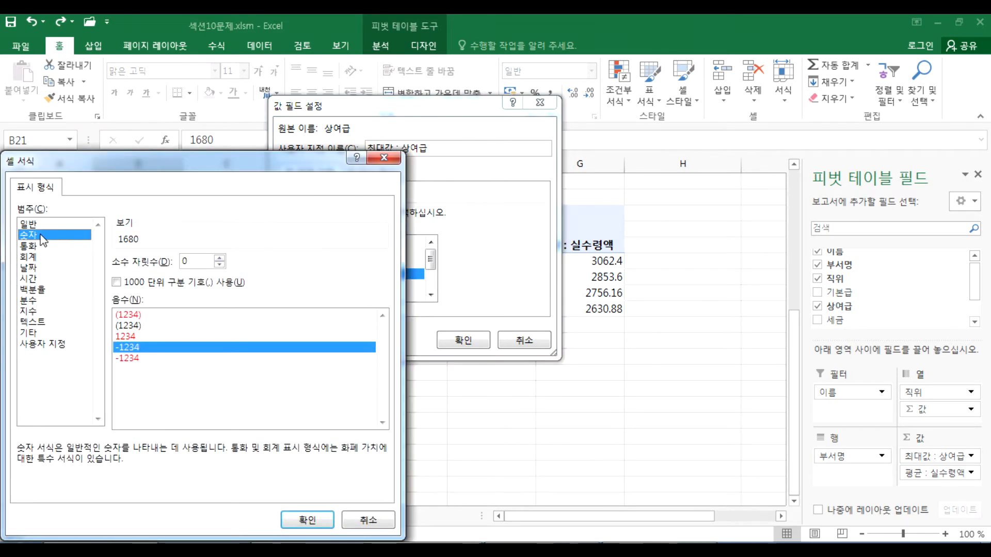
click(136, 284)
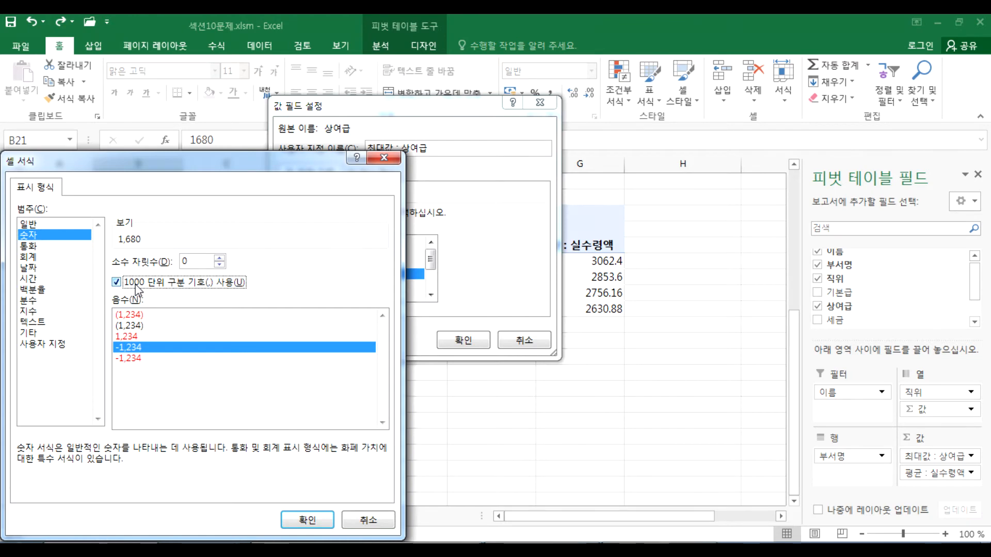
click(307, 520)
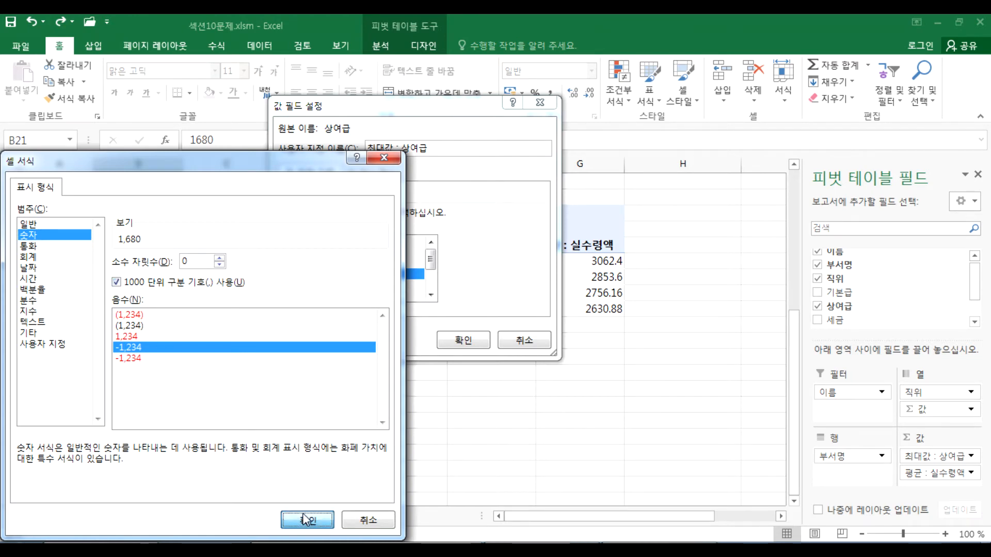
click(462, 341)
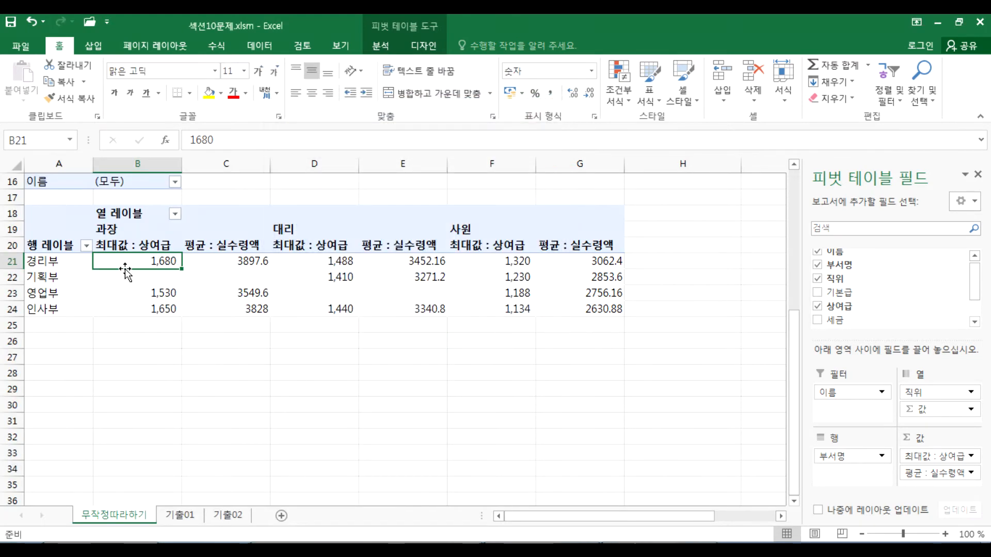
click(136, 245)
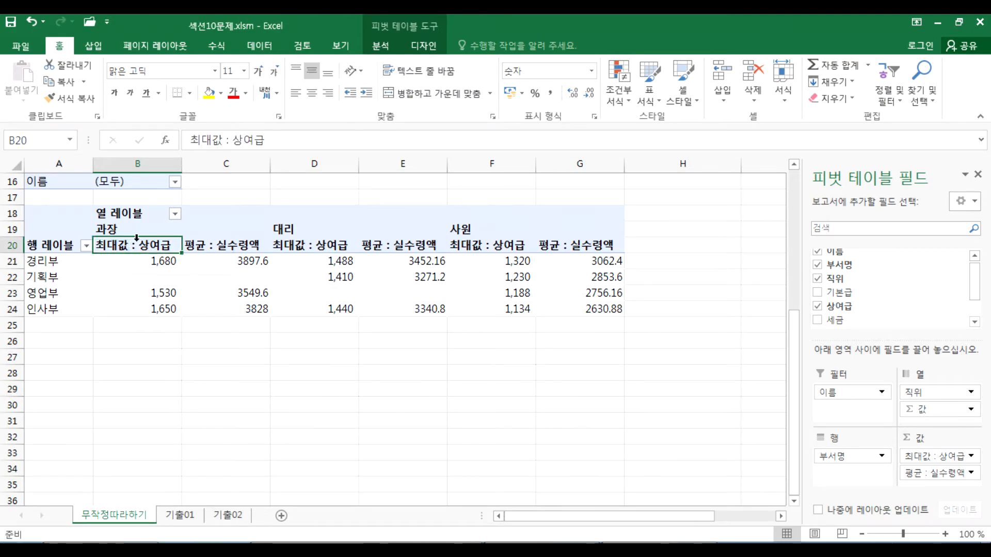
click(138, 164)
click(316, 164)
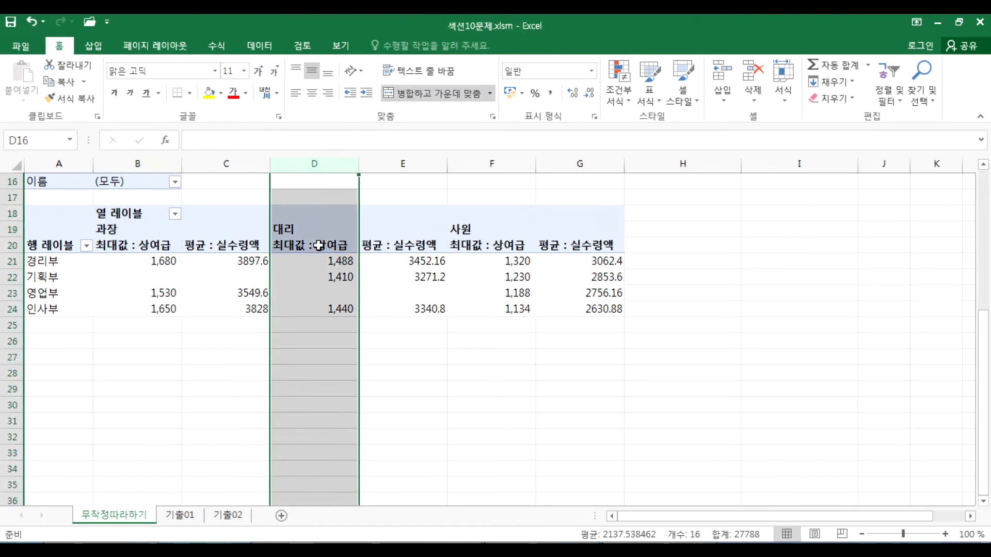
click(319, 245)
click(416, 263)
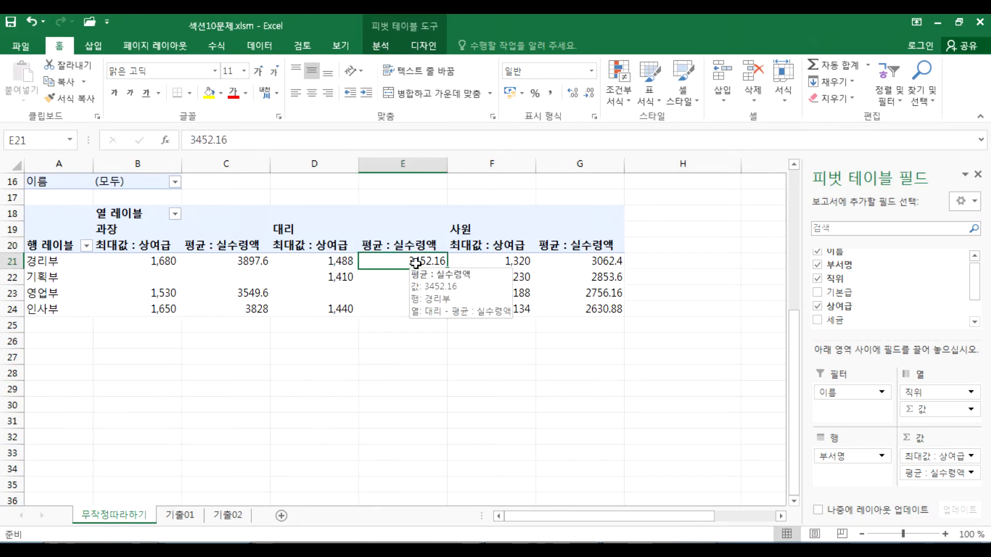
click(323, 244)
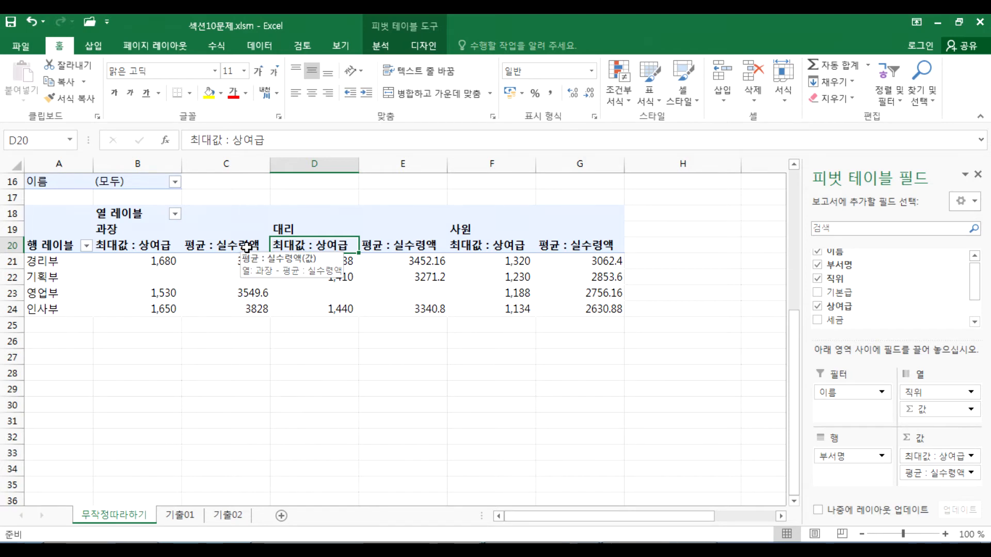
click(138, 245)
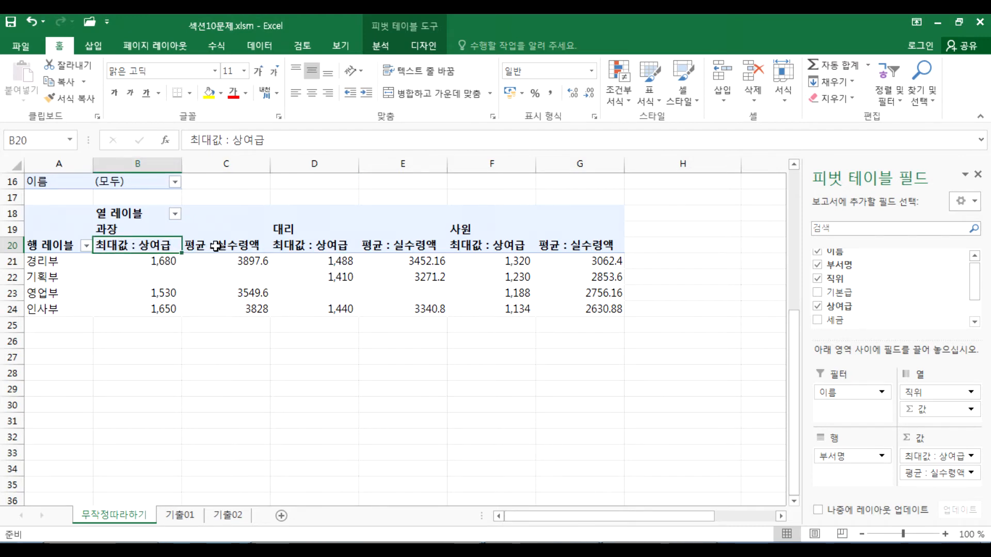
Step: Apply the 숫자 format with 1000 단위 구분 기호 to the 평균 : 실수령액 field through its value field settings
click(216, 246)
right_click(215, 246)
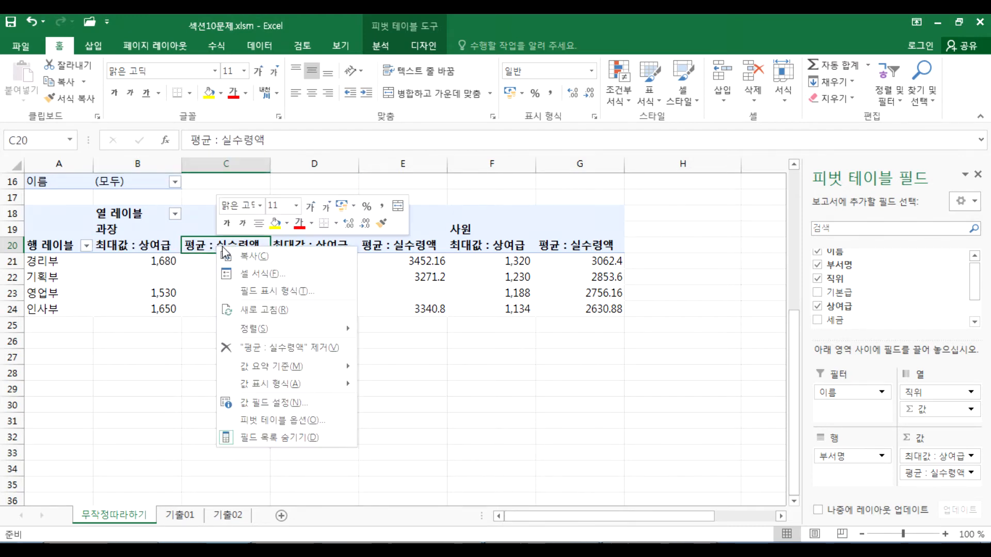
click(258, 403)
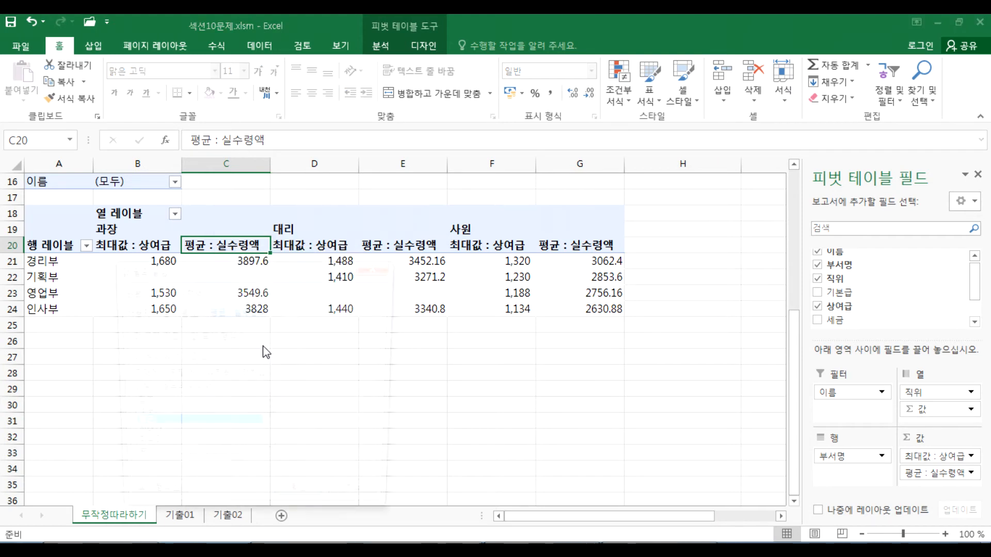
click(145, 504)
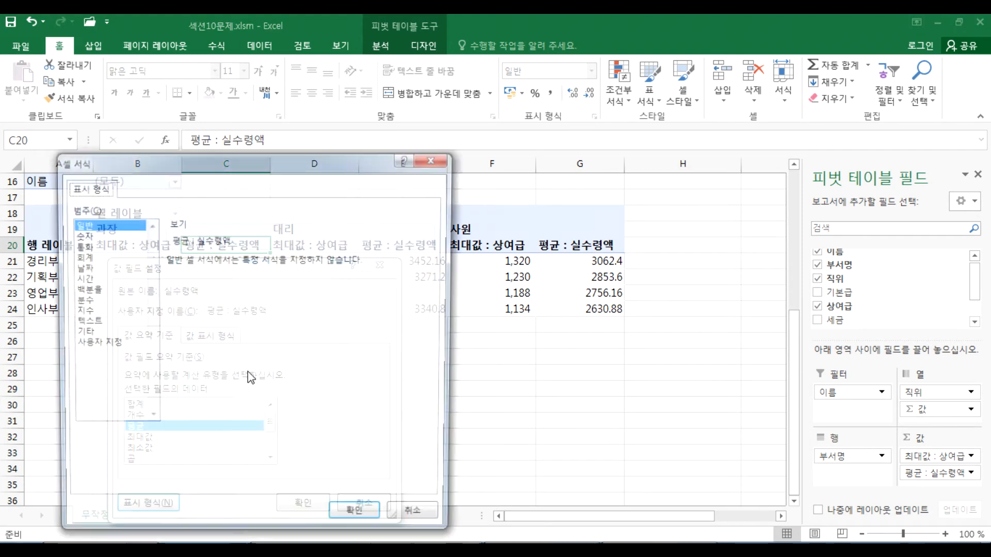
click(82, 237)
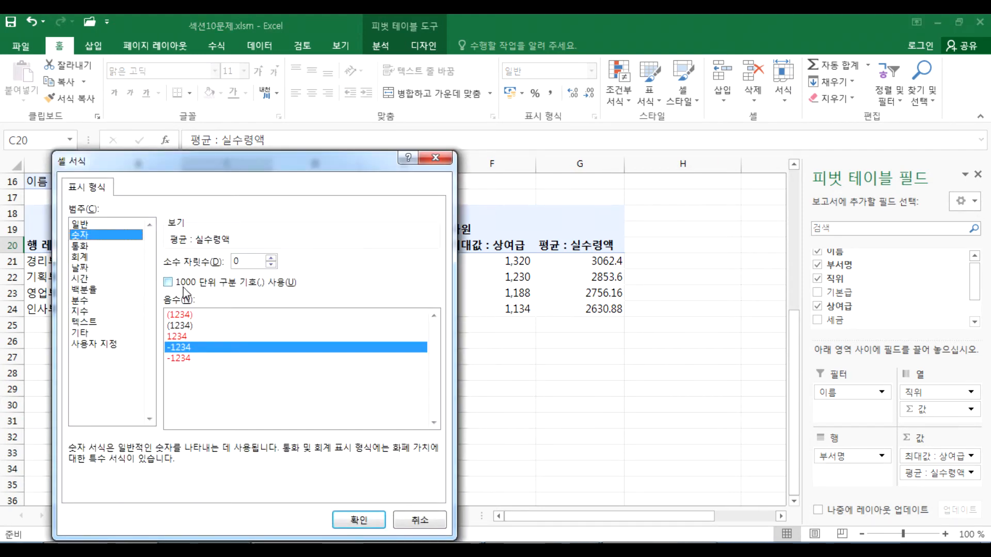
click(183, 283)
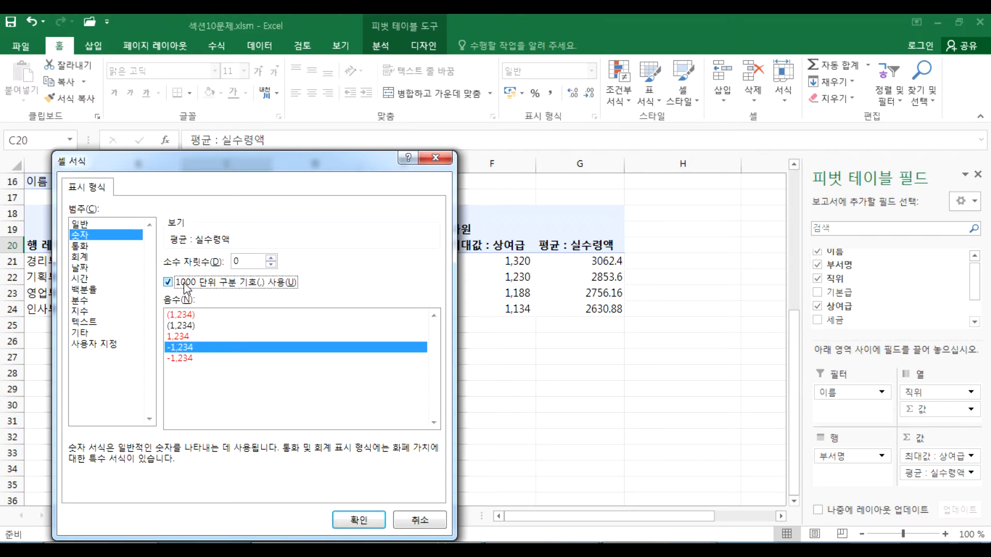
click(359, 520)
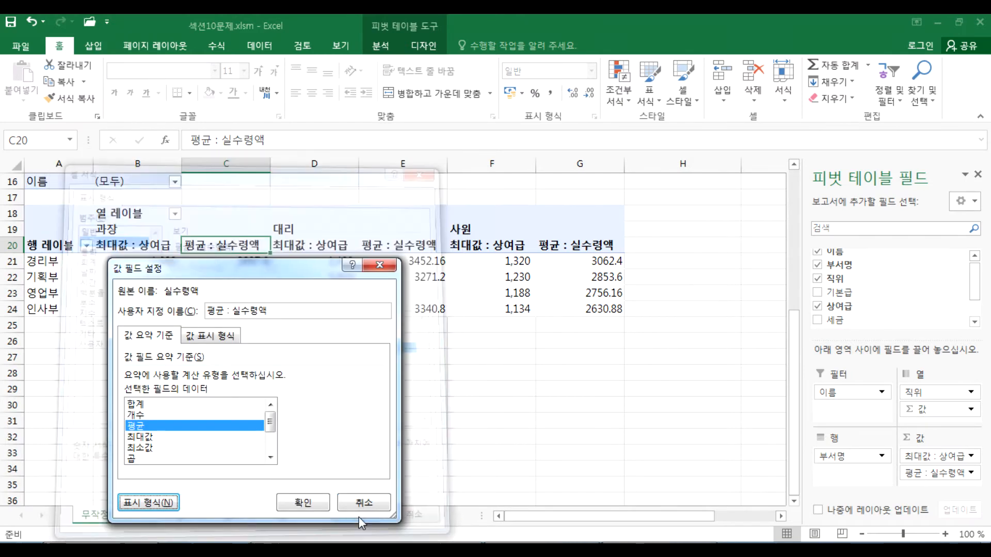
click(313, 504)
drag(129, 258, 562, 309)
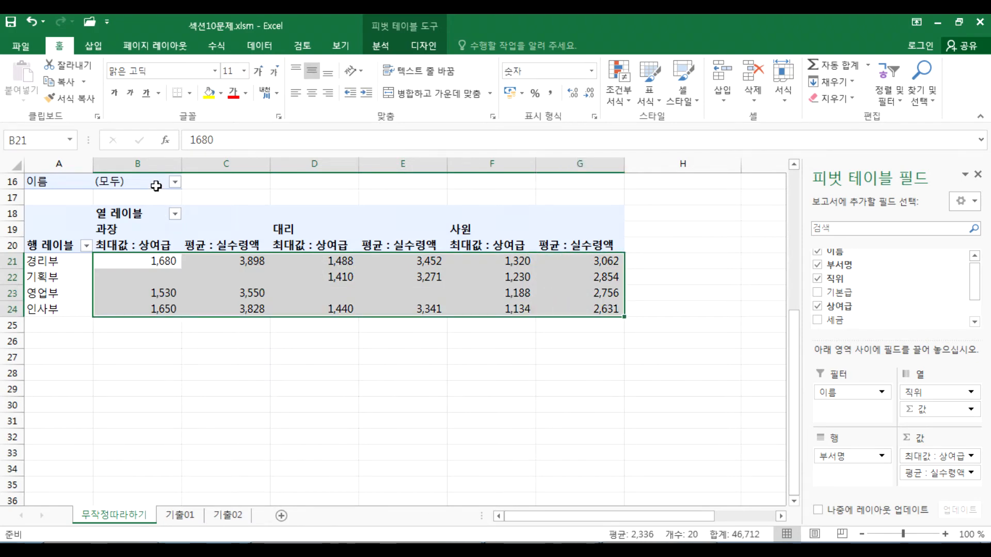
click(156, 160)
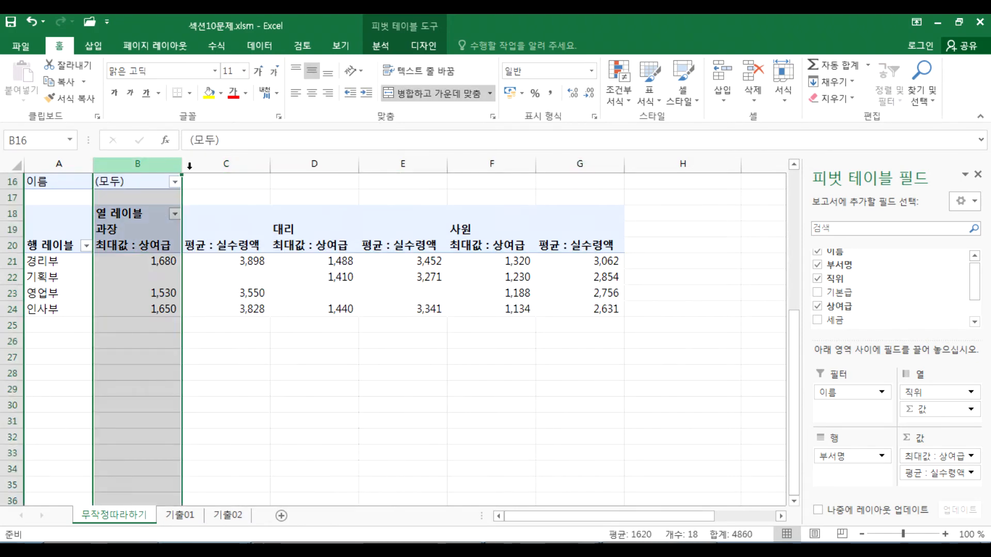
click(232, 161)
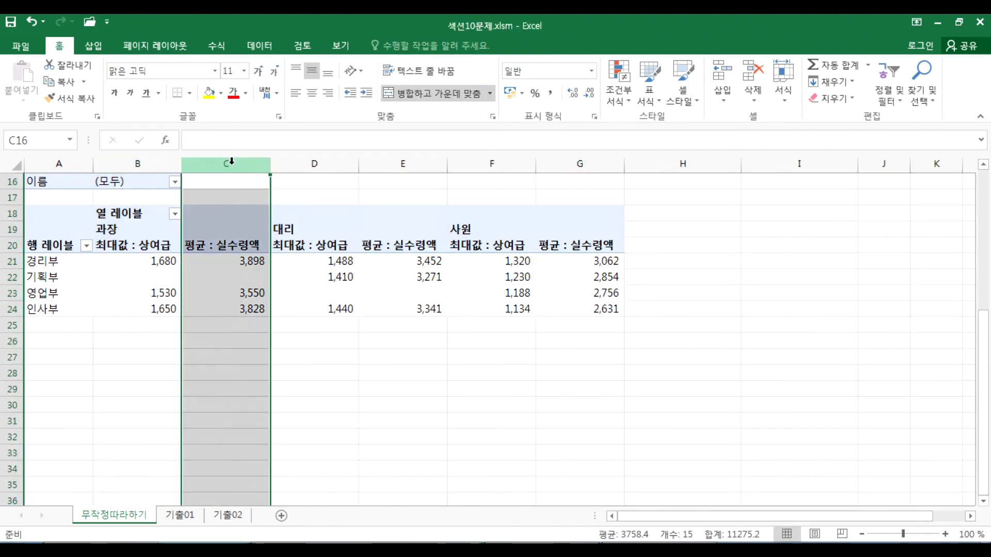
click(226, 269)
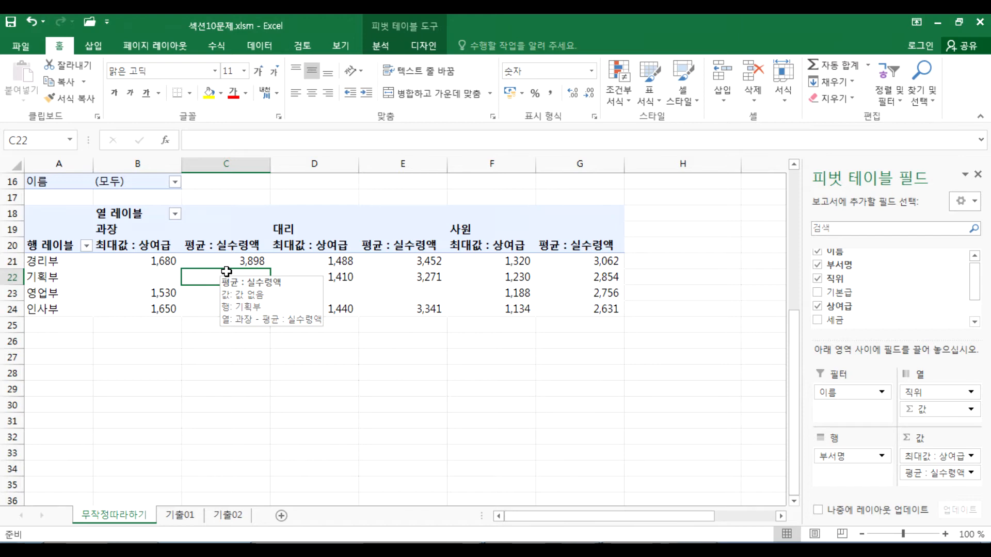
Step: Switch the 최대값 : 상여급 field's format to 일반, then back to 숫자 with 1000 단위 구분 기호, and confirm its settings
click(162, 261)
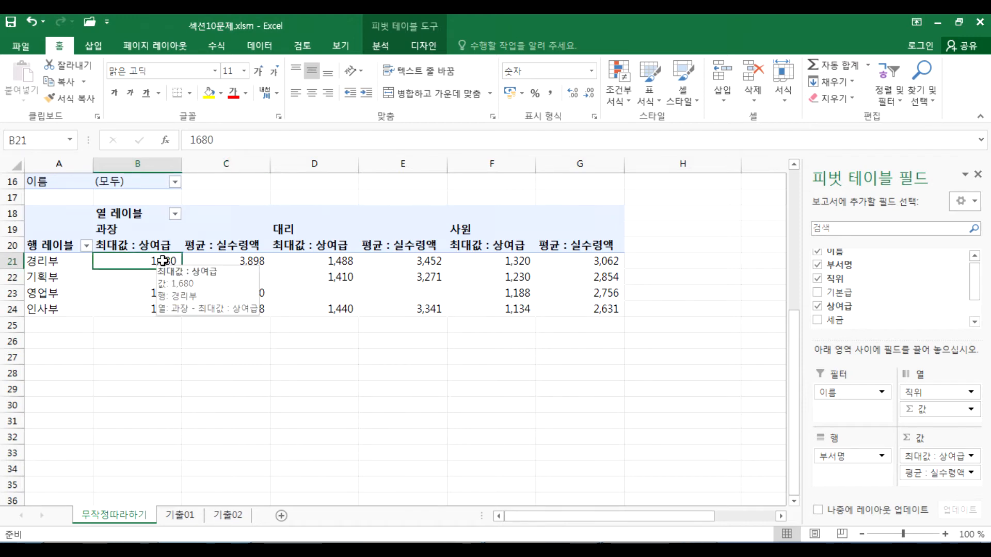
right_click(163, 261)
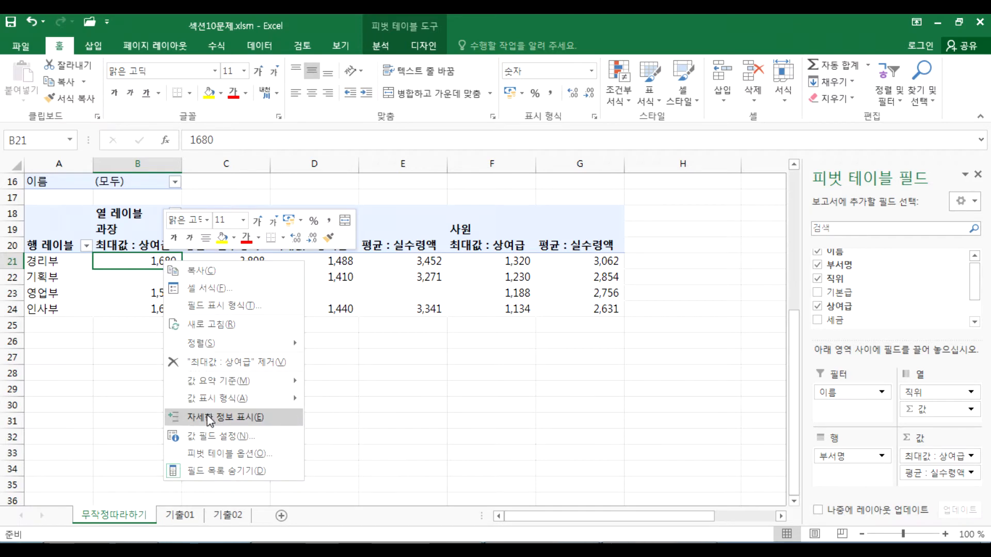
click(207, 435)
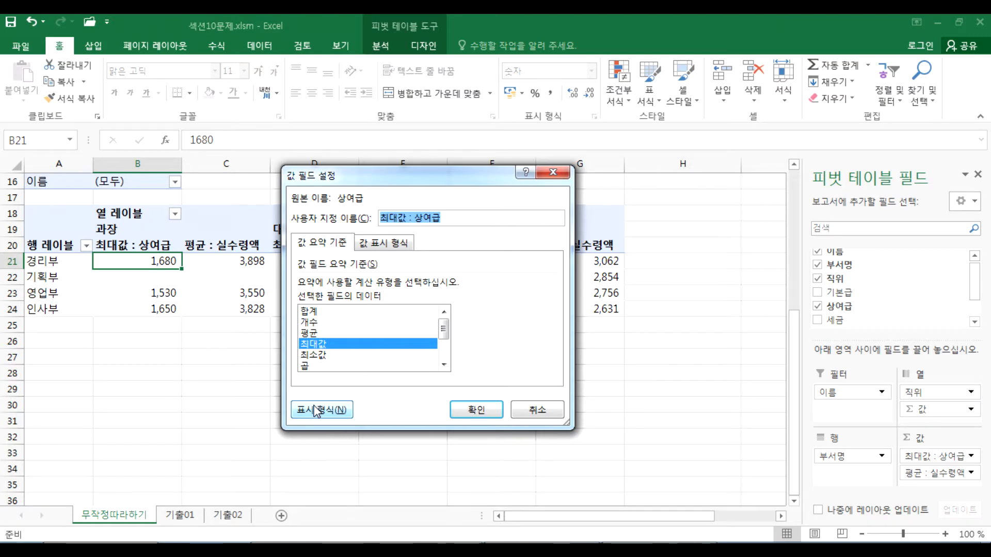
click(316, 410)
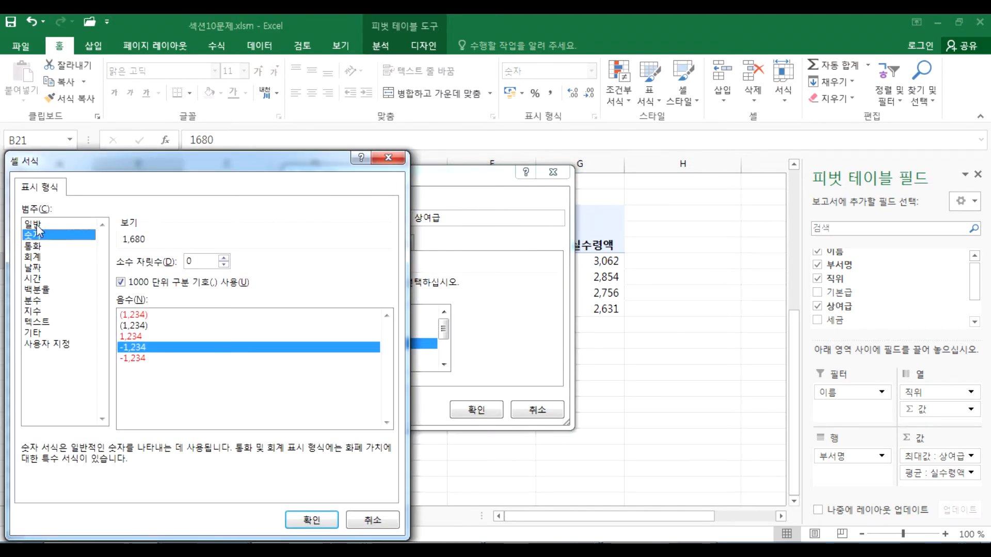
click(36, 225)
click(40, 236)
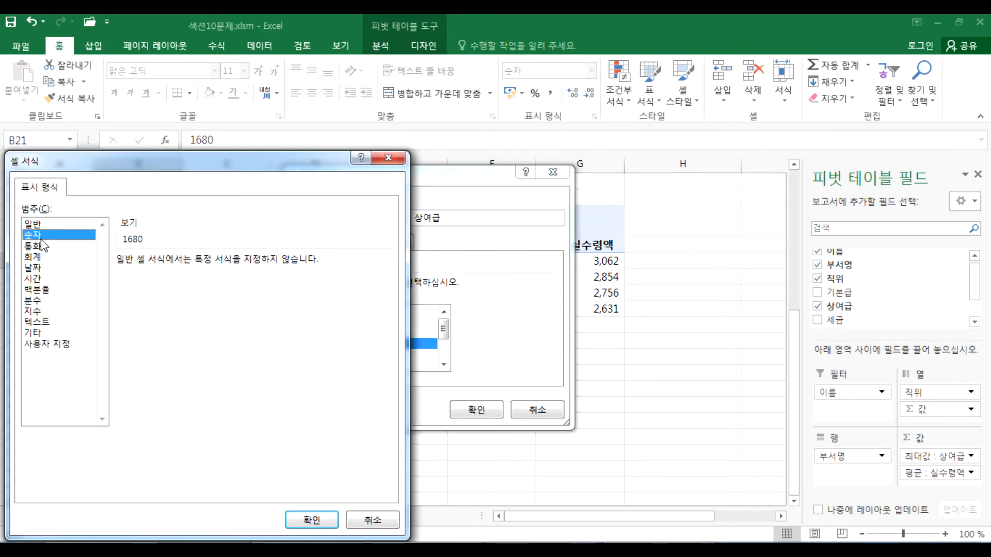
click(131, 284)
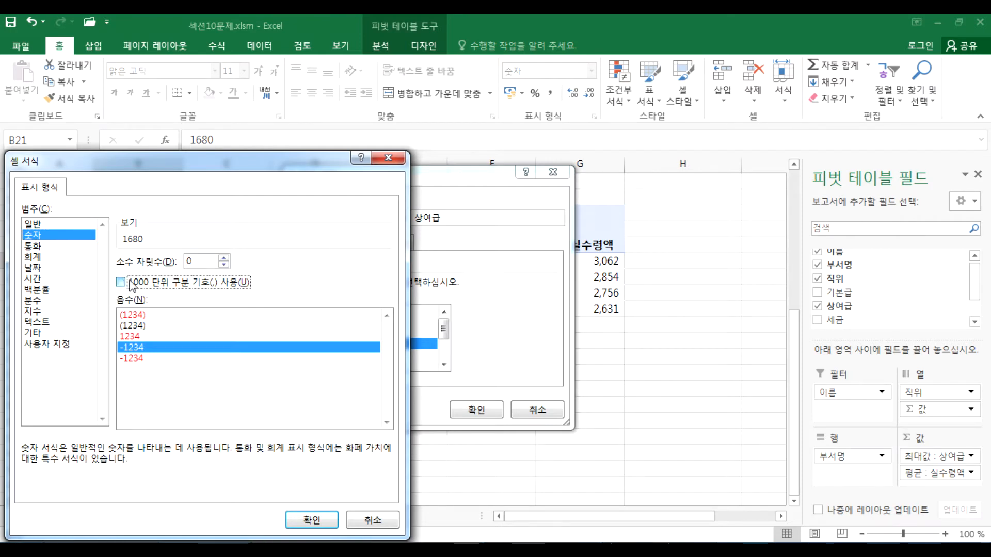
click(143, 285)
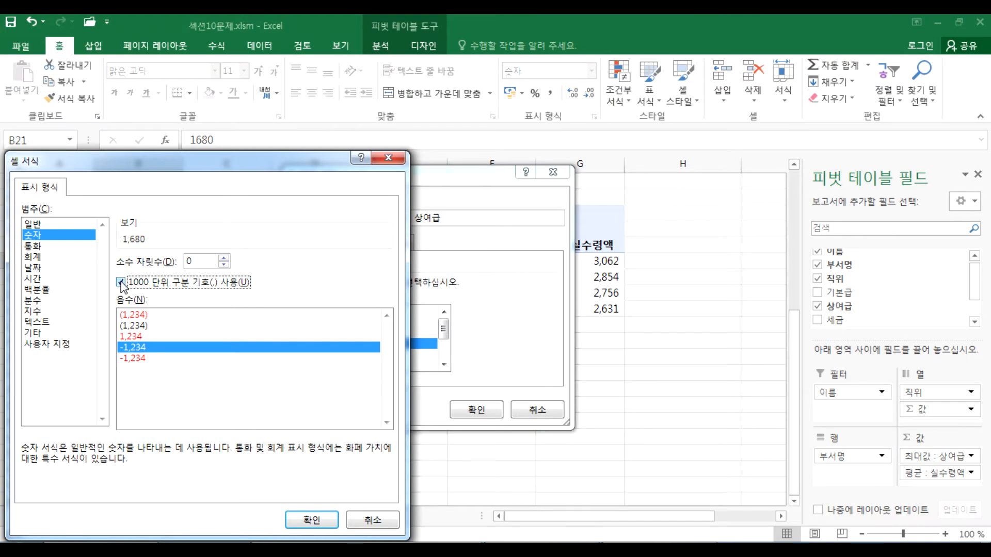
click(336, 518)
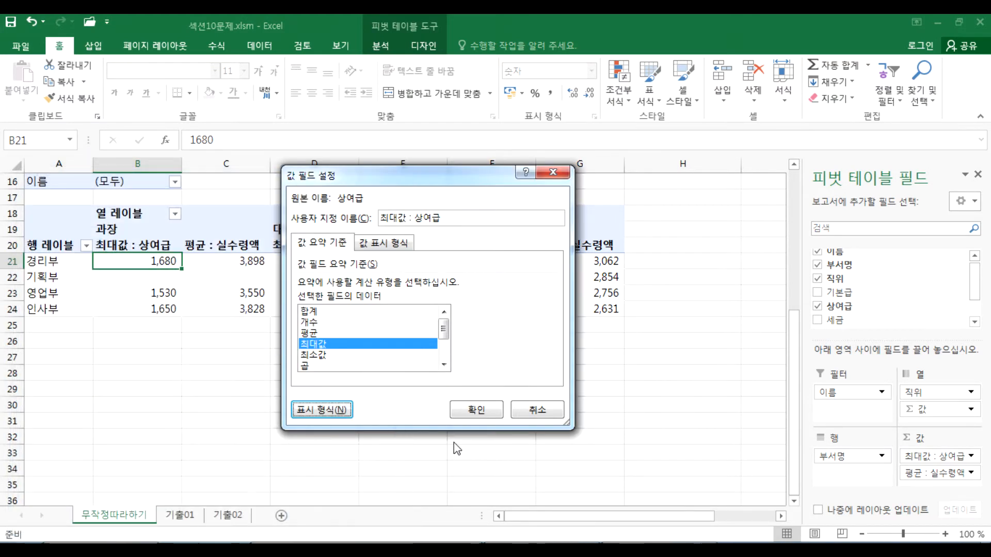
click(475, 409)
Step: Set the number format of cell C21 alone to 일반 through cell formatting instead of the value field settings
right_click(231, 263)
key(Escape)
key(ctrl+1)
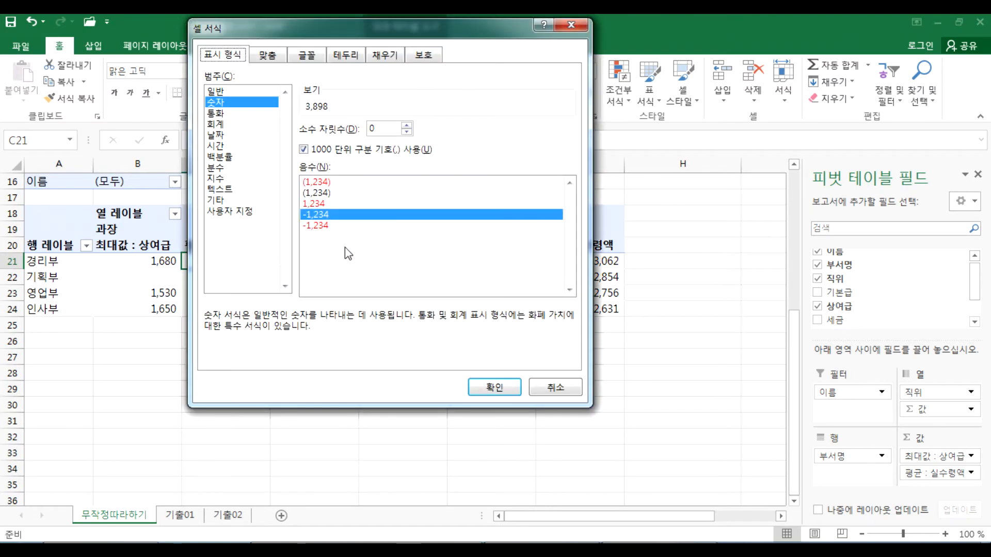
click(547, 388)
right_click(230, 258)
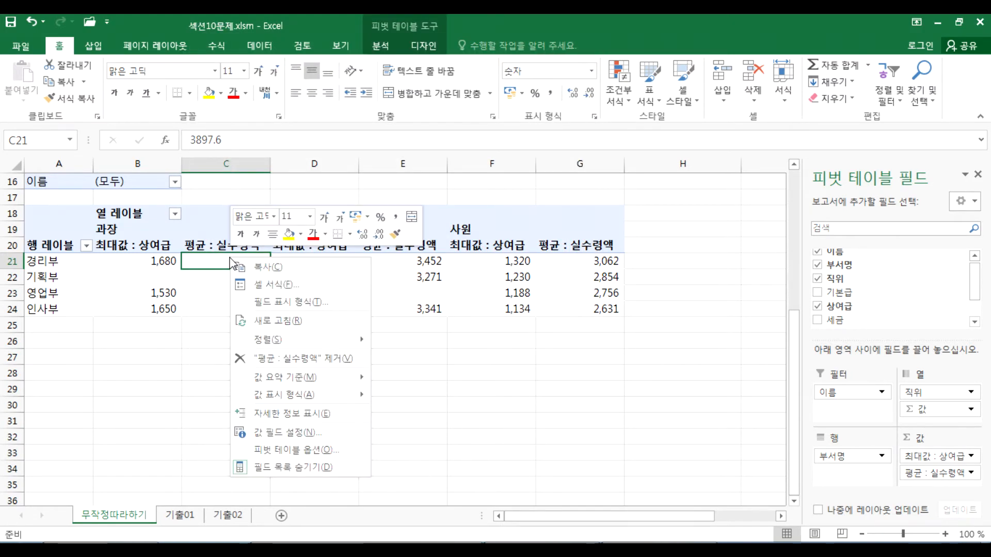
key(Escape)
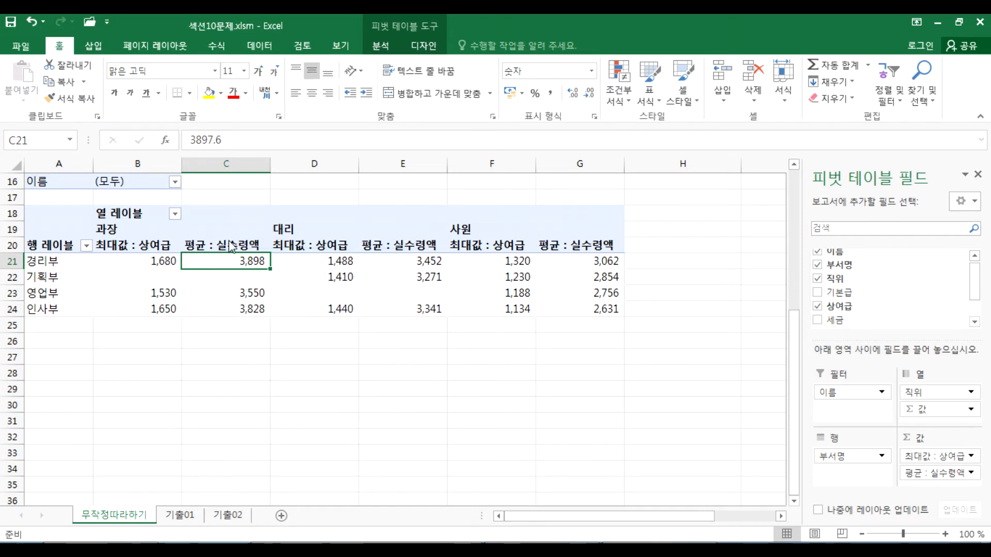
key(ctrl+1)
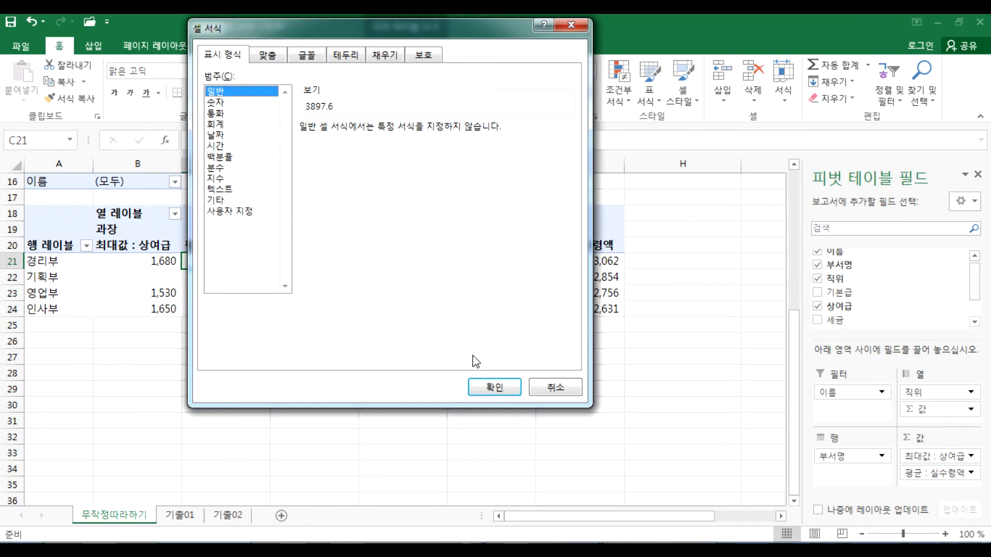
click(495, 387)
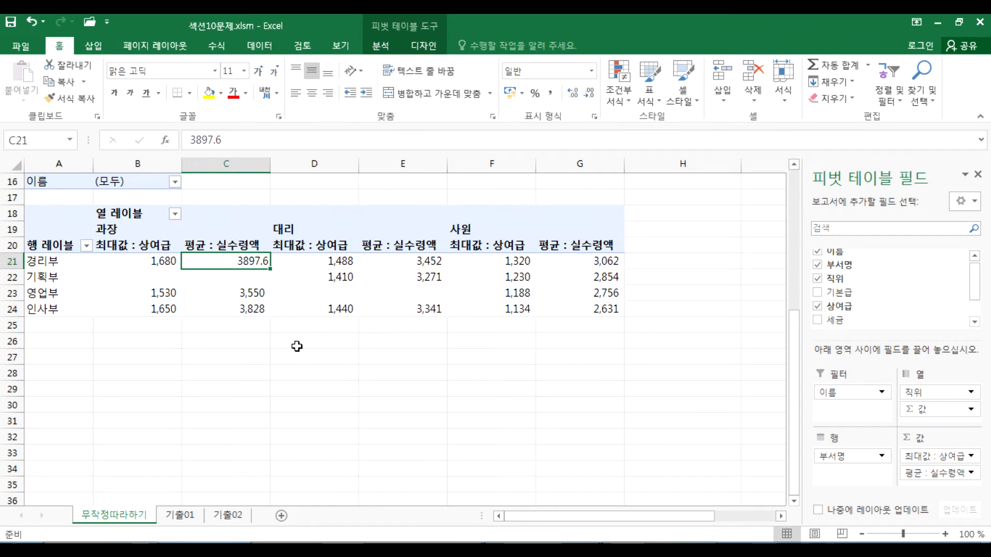
key(ctrl+1)
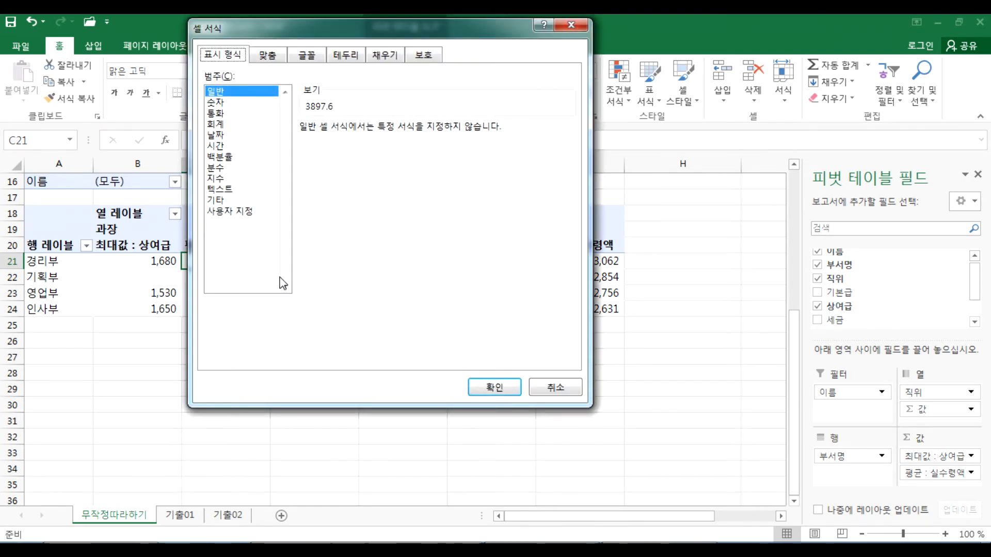
key(Escape)
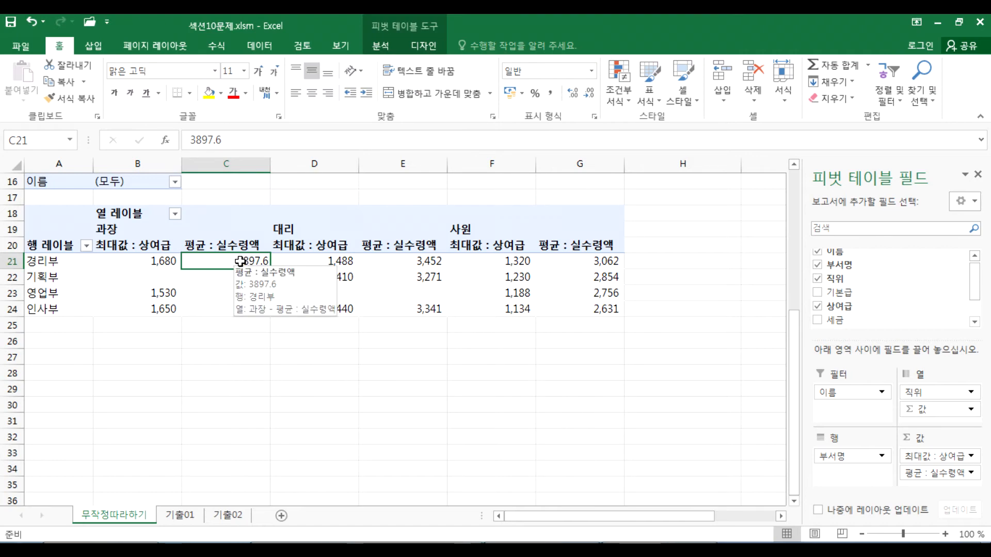
Step: Highlight the 평균 : 실수령액 values under 과장, 대리 and 사원 as separate selections
drag(235, 267, 233, 312)
ctrl+drag(378, 262, 383, 310)
ctrl+drag(560, 262, 568, 296)
click(228, 269)
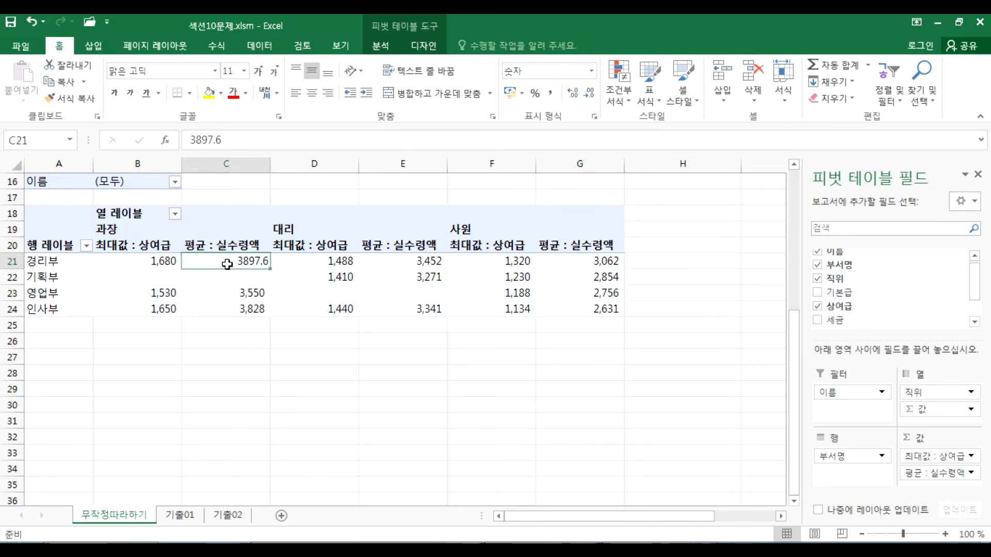
Step: Set the whole 평균 : 실수령액 field's number format to 일반 through its value field settings
right_click(222, 292)
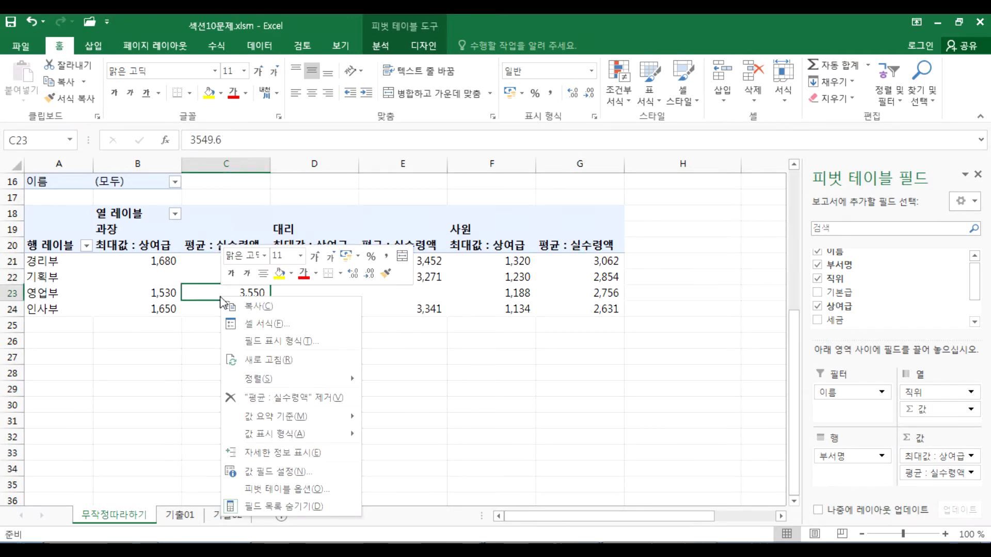
click(260, 469)
drag(217, 287, 457, 132)
click(407, 371)
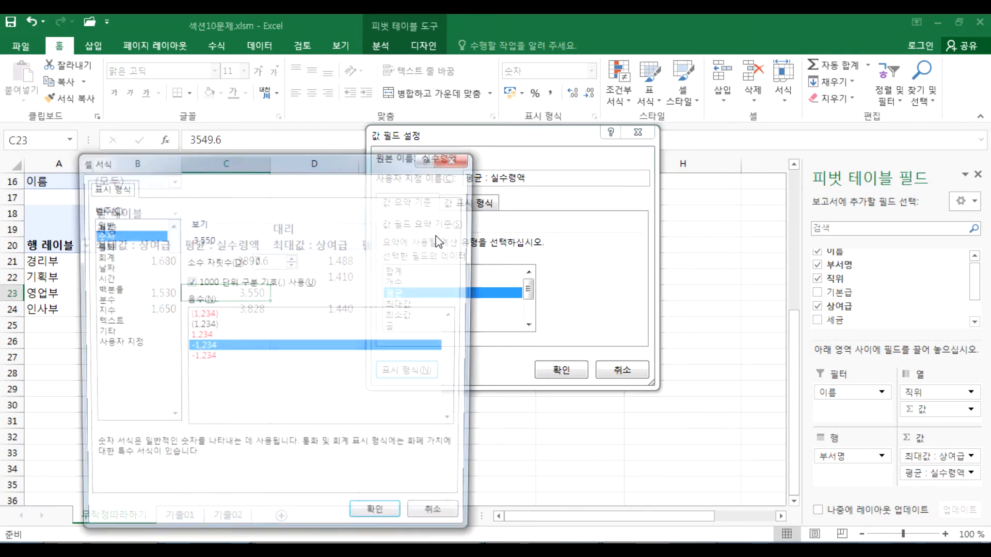
click(118, 225)
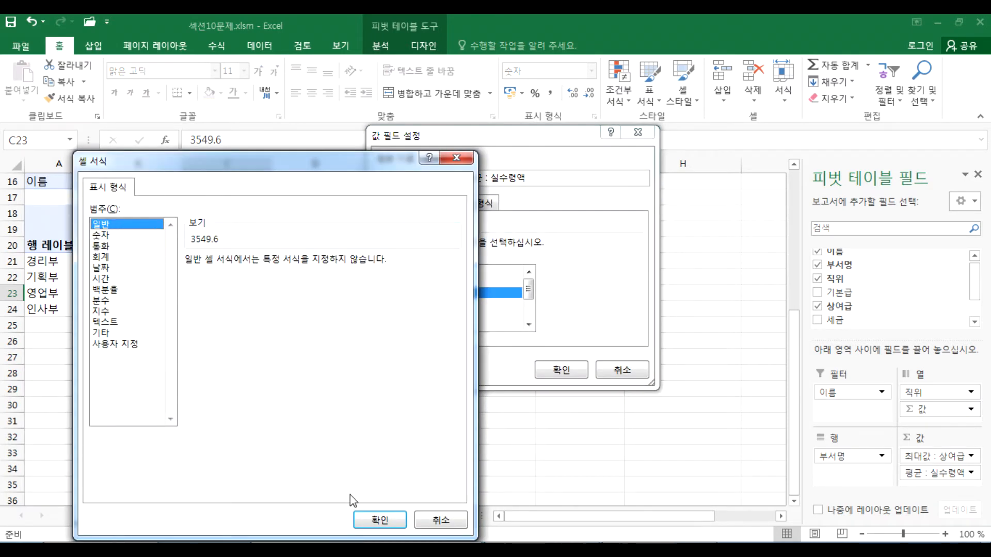
click(379, 520)
click(559, 371)
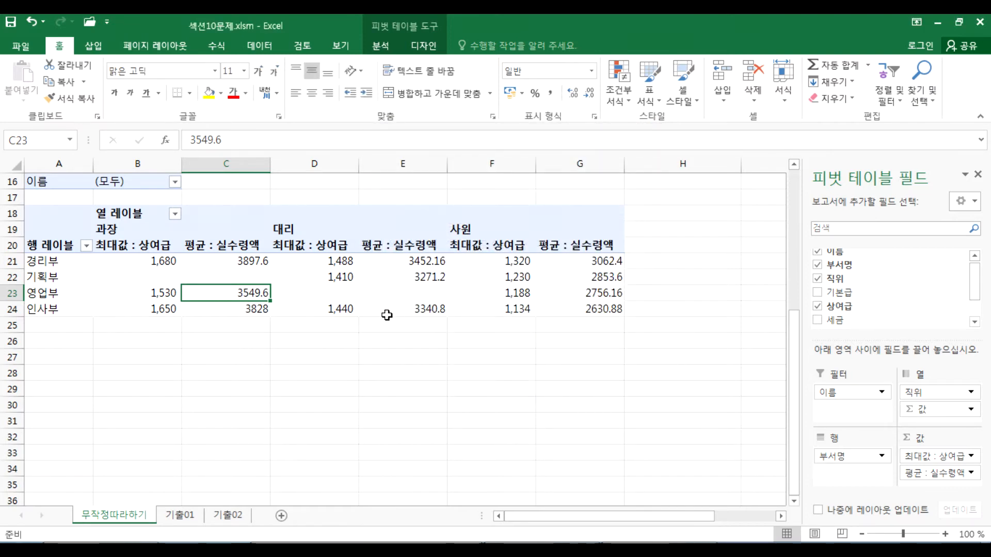
Step: Set the 평균 : 실수령액 field's format to 숫자 with 1000 단위 구분 기호 through its value field settings
right_click(255, 295)
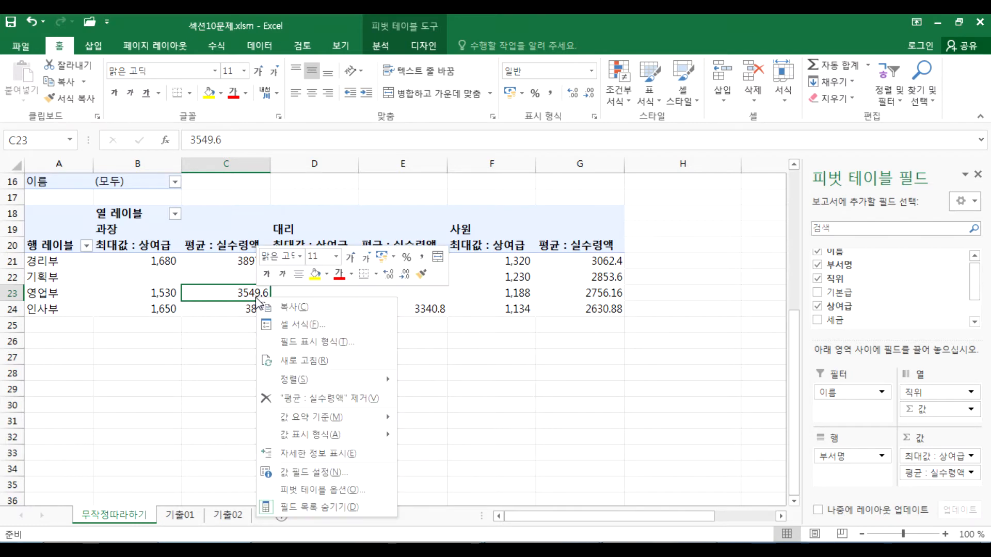
click(301, 473)
drag(261, 281, 490, 135)
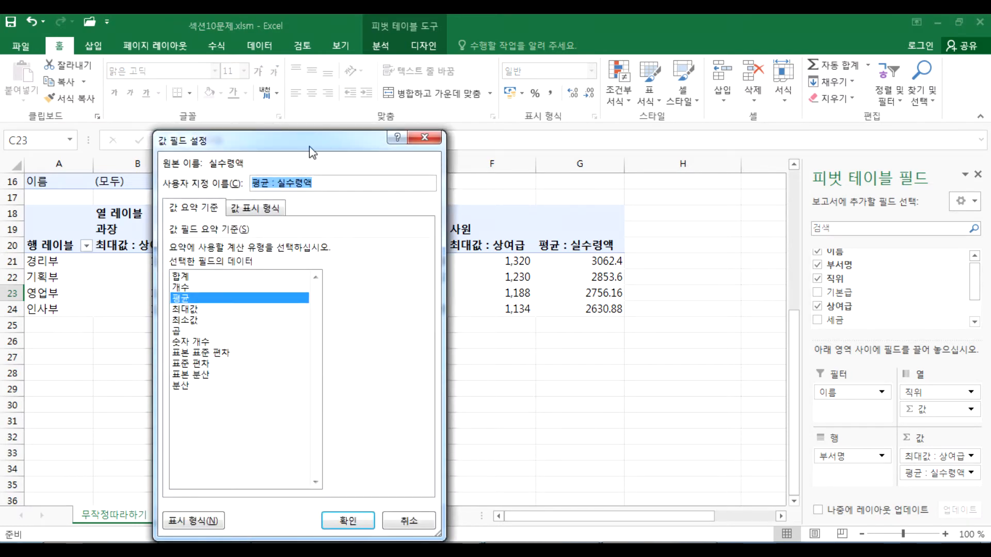
drag(309, 132, 472, 90)
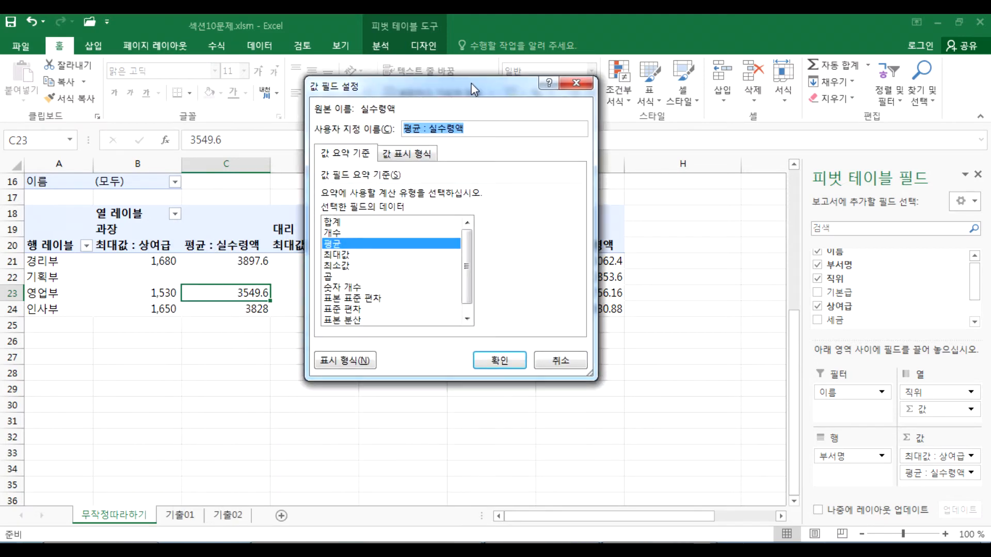
click(349, 361)
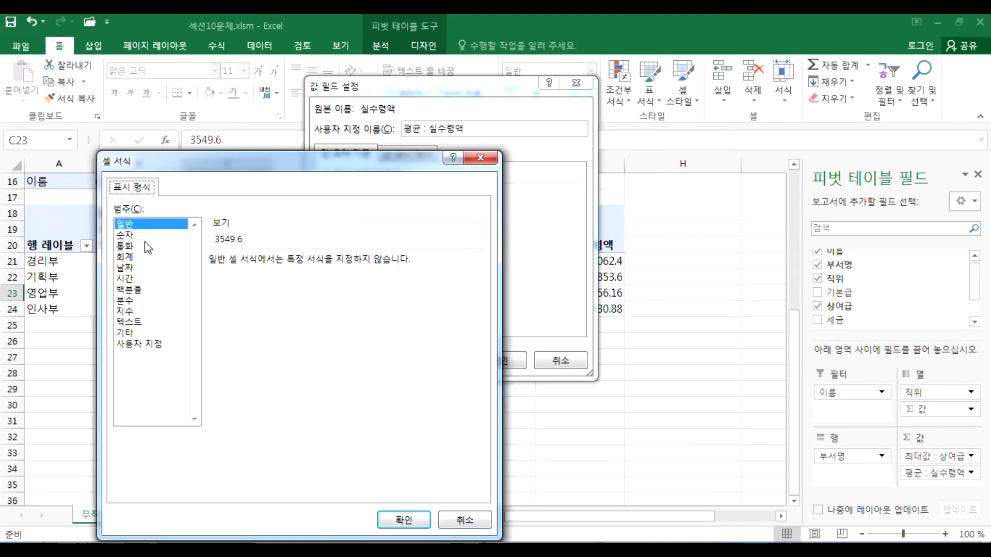
click(128, 235)
click(230, 285)
drag(264, 166, 517, 72)
click(651, 429)
click(499, 361)
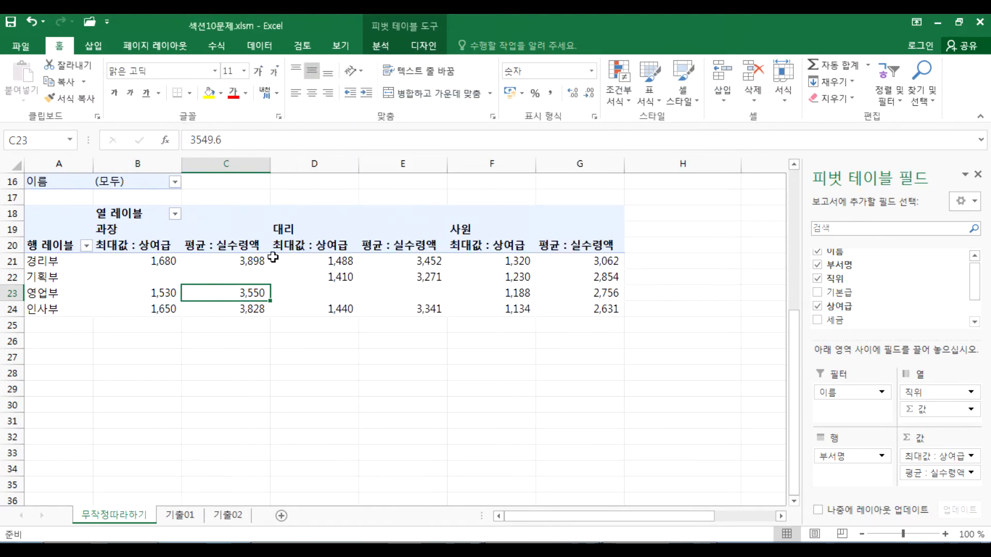
Step: Review the formatted 평균 : 실수령액 columns with their headers for 과장, 대리 and 사원
drag(232, 243, 227, 309)
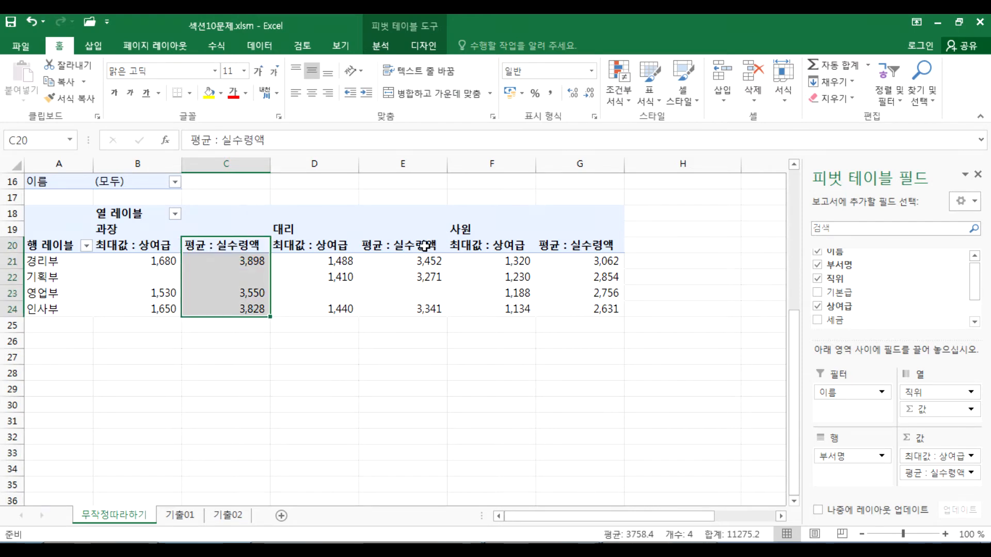
drag(431, 243, 431, 310)
drag(568, 245, 571, 326)
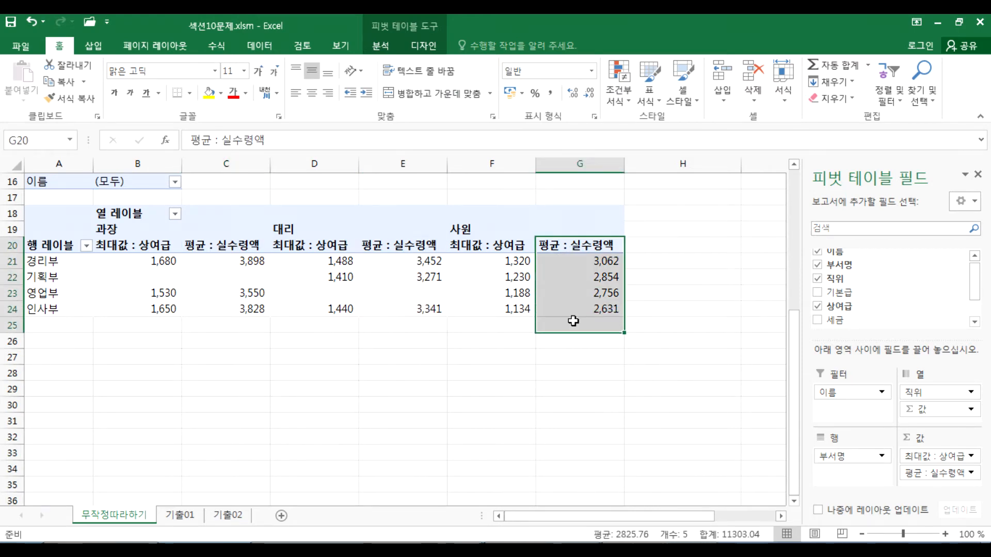
click(197, 304)
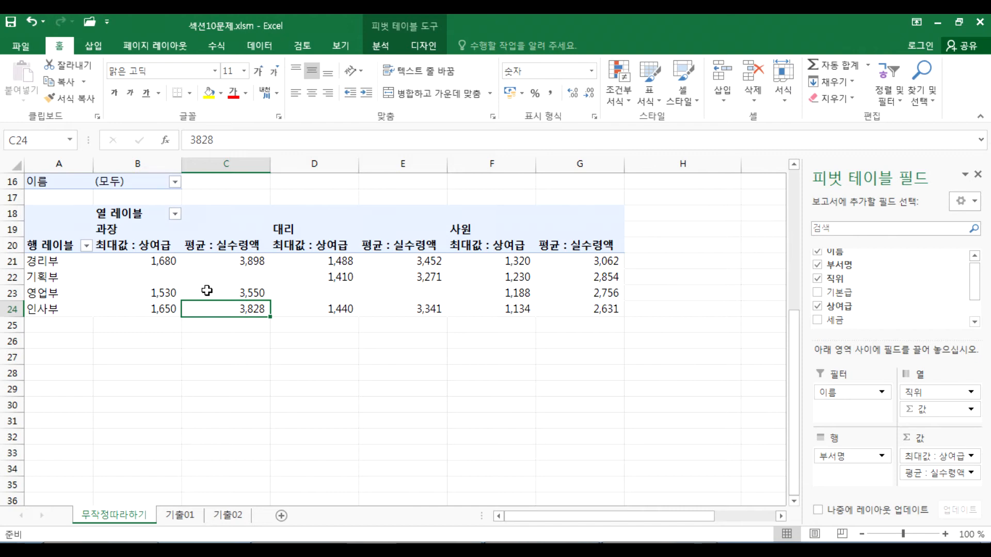
Step: Examine the pivot table's empty value cells, B22:C22 for 기획부 and D23:E23 for 영업부
click(139, 278)
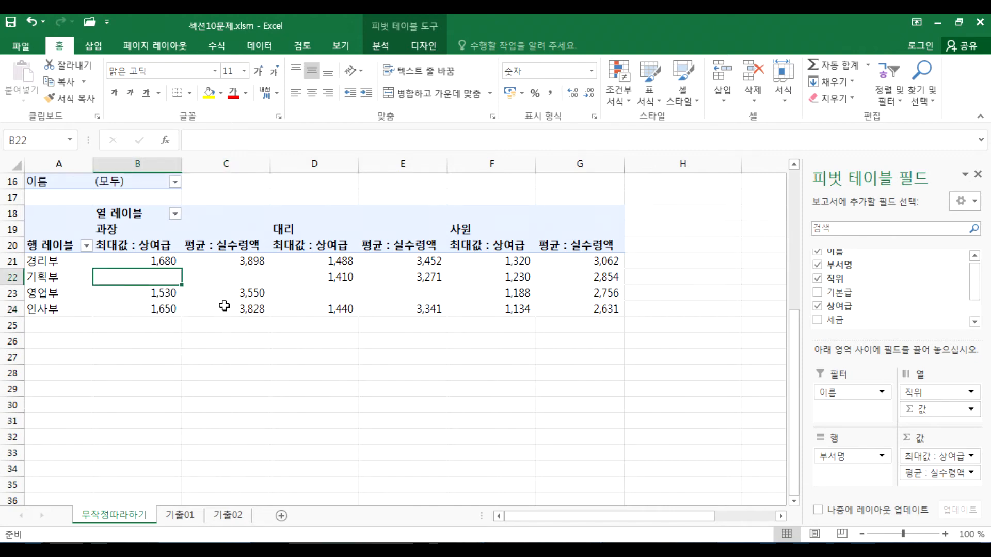
click(236, 279)
click(338, 293)
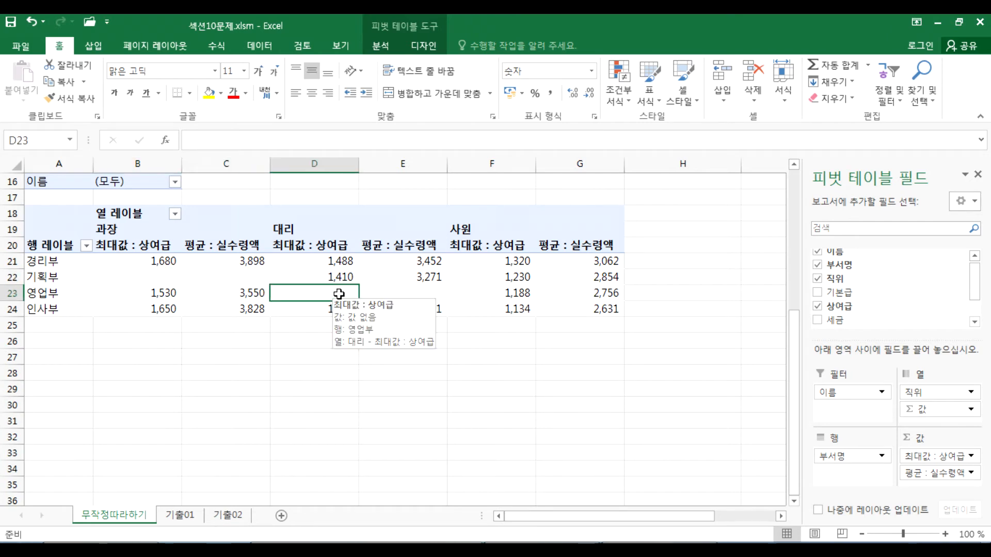
click(392, 292)
click(130, 279)
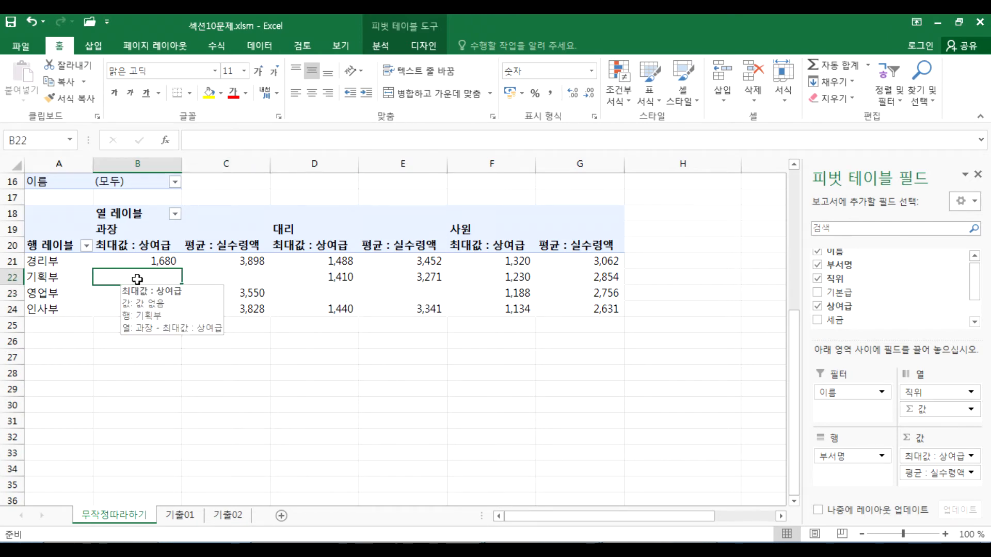
drag(135, 280, 206, 279)
drag(301, 290, 421, 294)
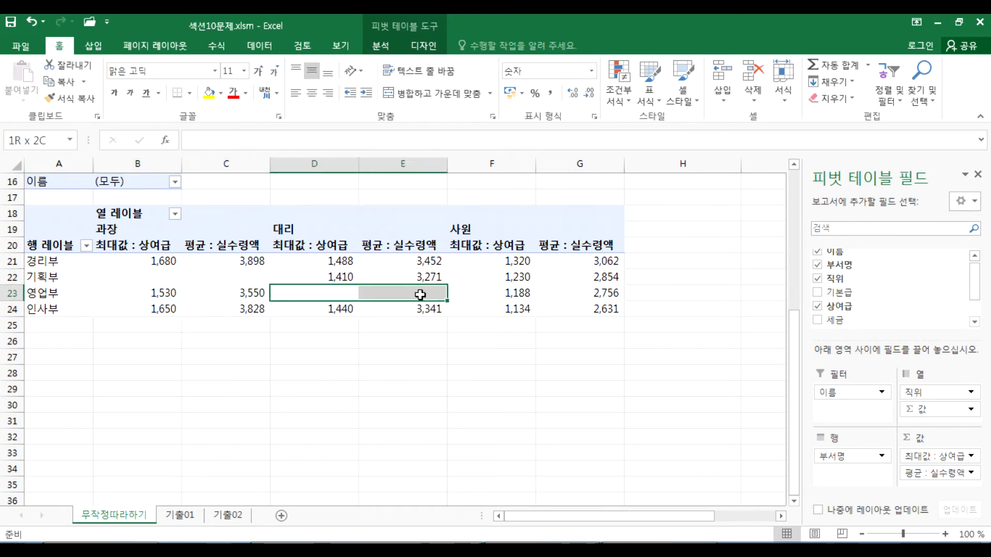
click(310, 293)
click(160, 279)
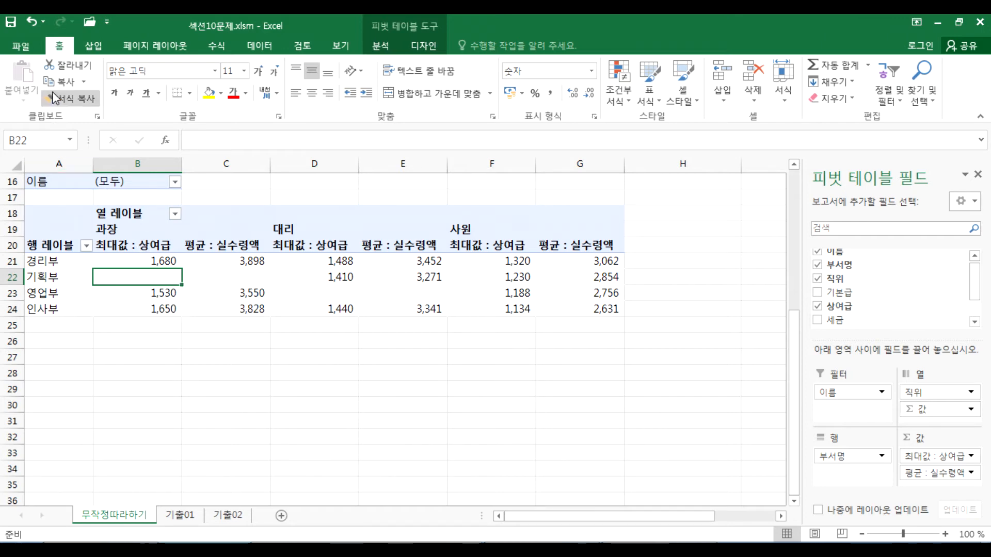
click(381, 46)
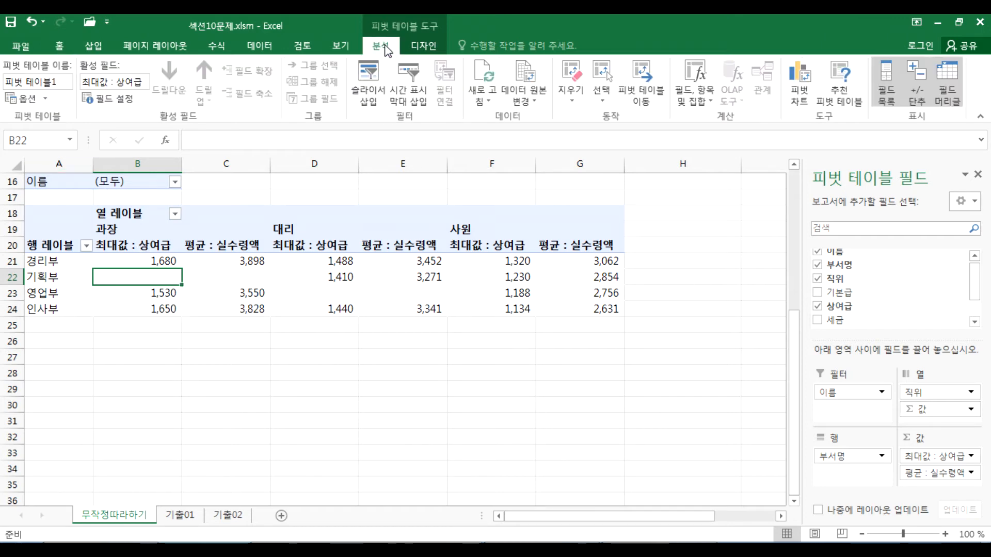
click(19, 103)
click(350, 250)
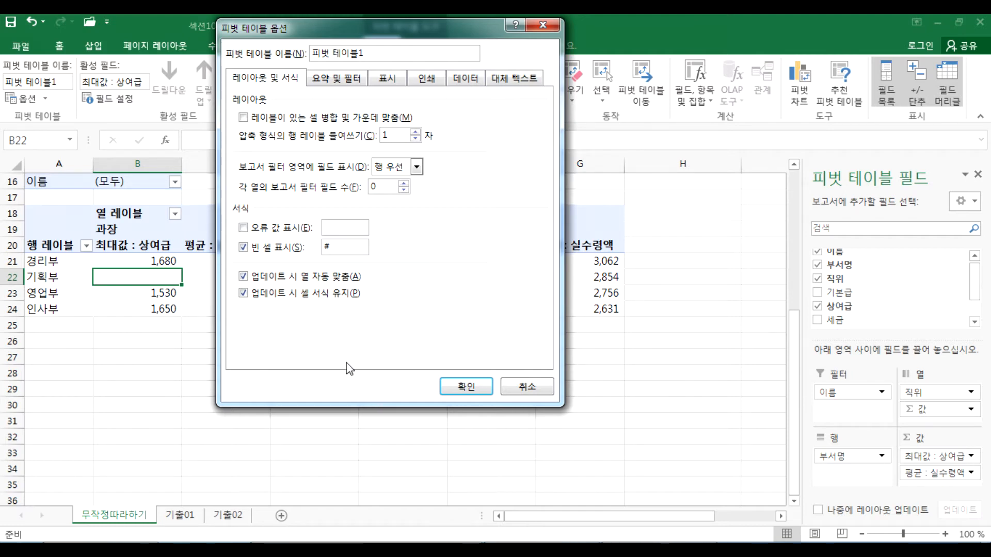
key(Escape)
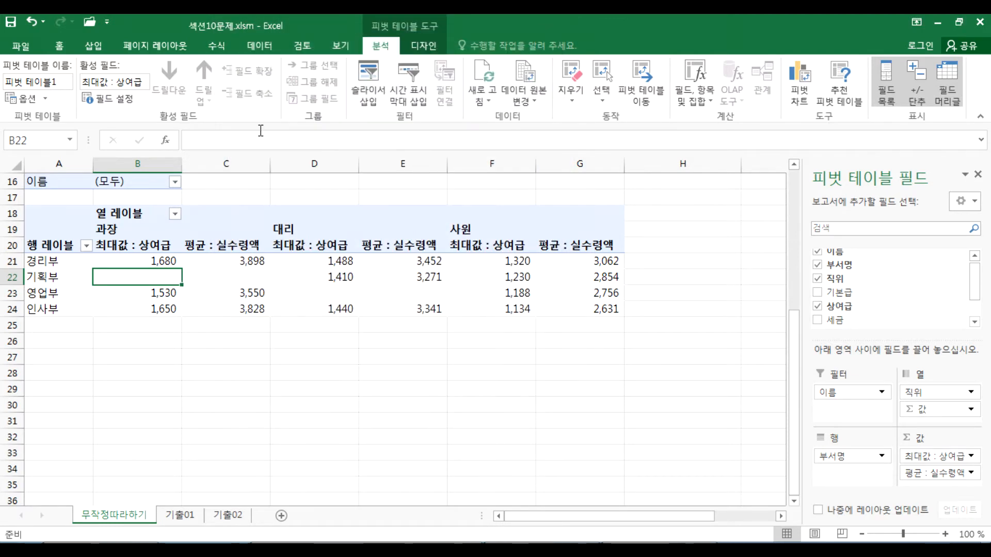
Step: Turn on the pivot table's grand totals for both rows and columns
click(423, 48)
click(48, 85)
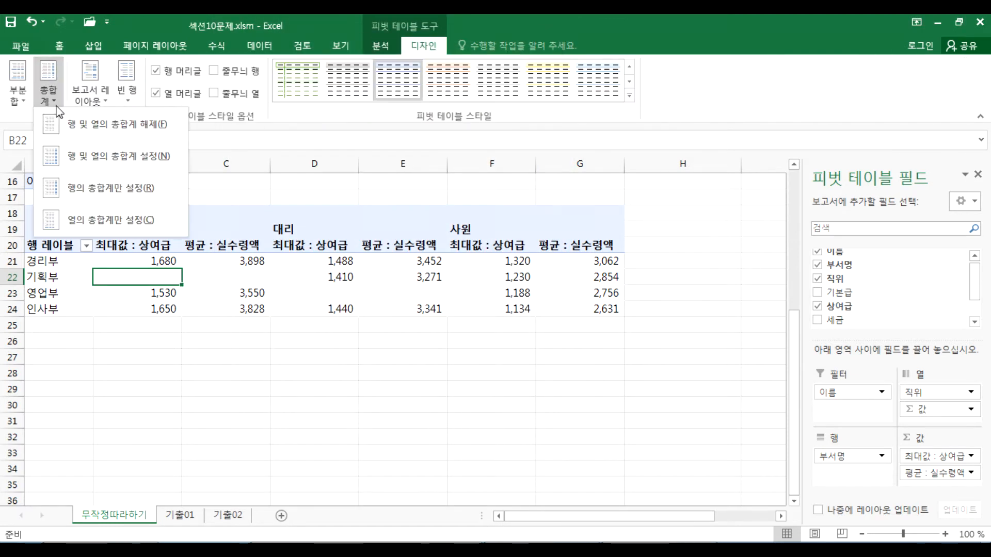
click(115, 155)
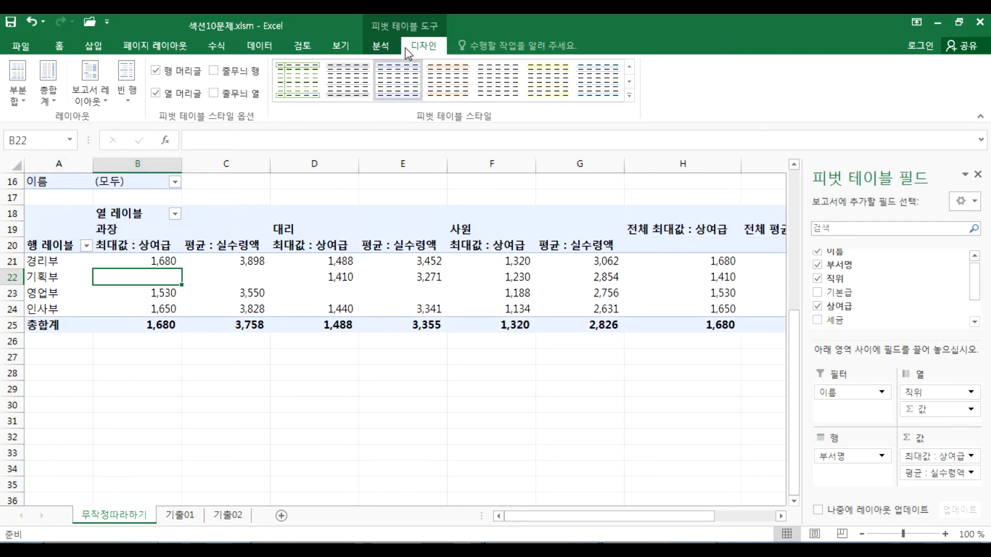
Step: In the pivot table options, show # in empty cells and turn off both the row and column grand totals
click(365, 50)
click(24, 98)
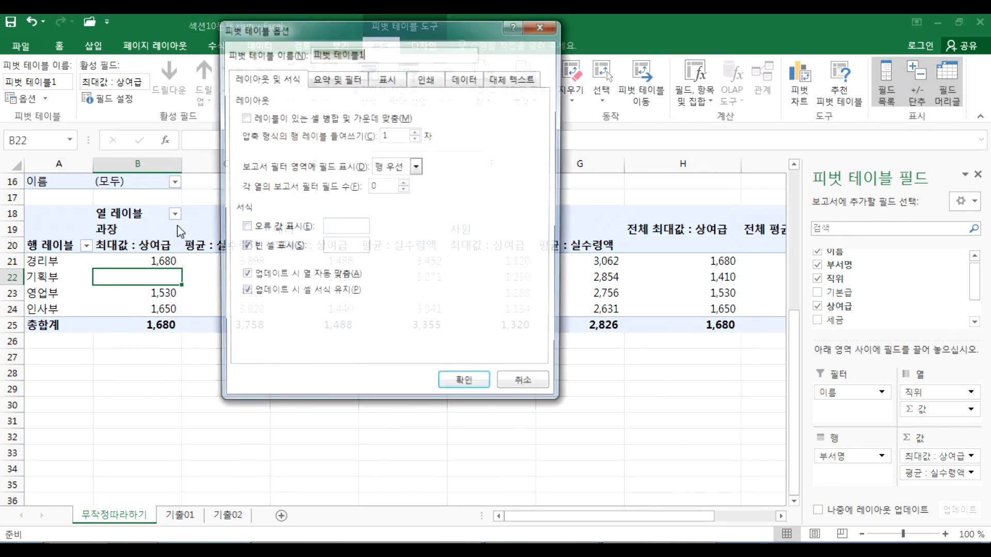
click(341, 250)
text(#)
click(324, 82)
click(268, 121)
click(268, 136)
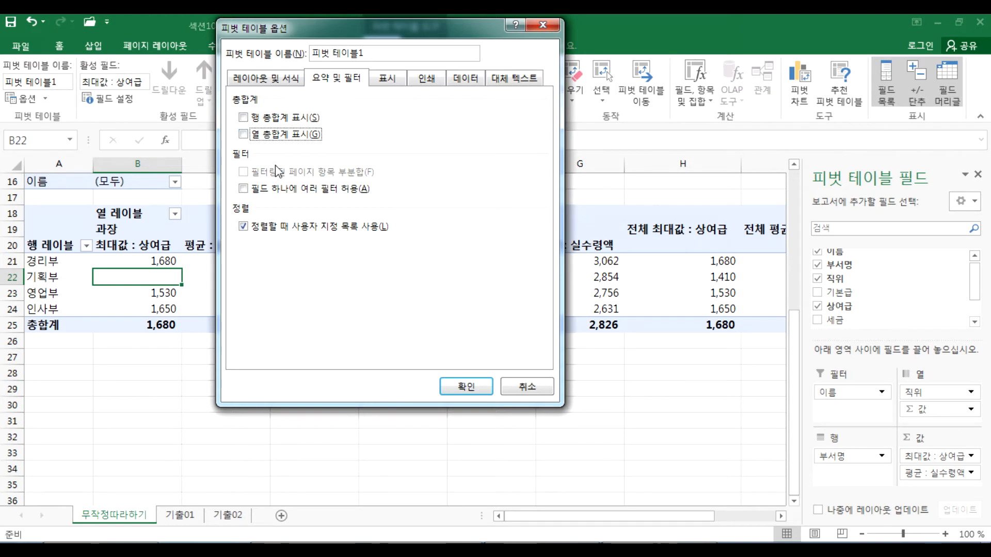
Step: Apply the pivot table options that hide row and column grand totals and show # in empty cells, and recheck the empty-cell setting
click(259, 80)
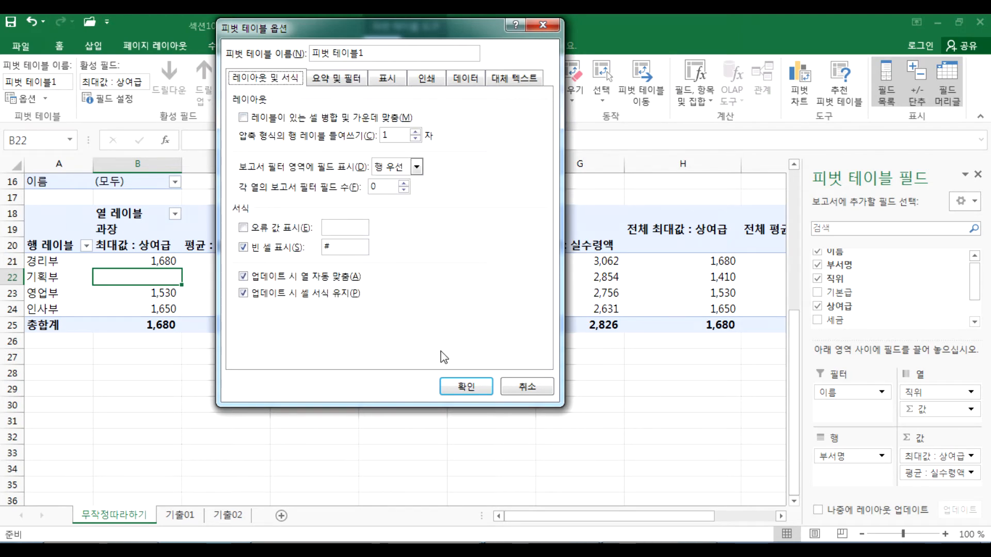
click(454, 386)
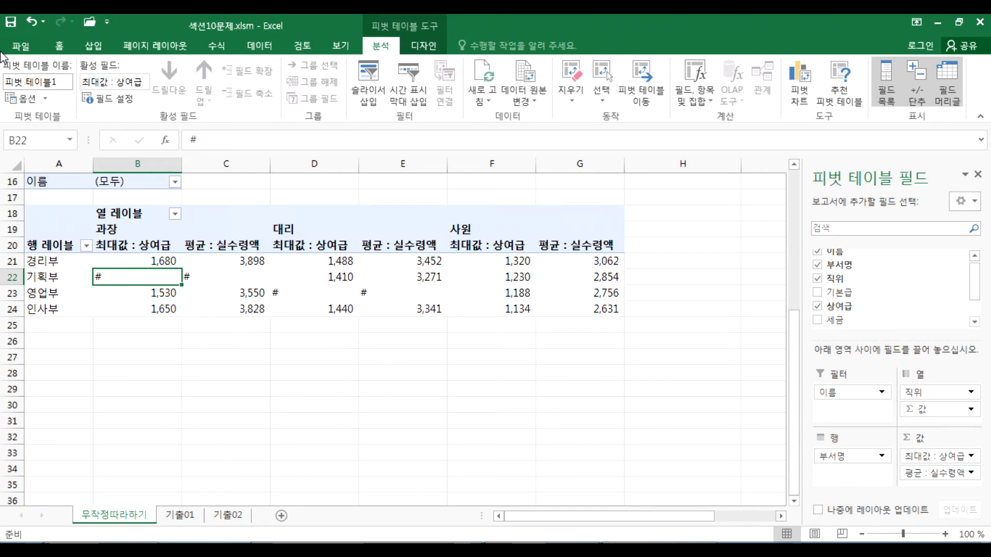
click(23, 100)
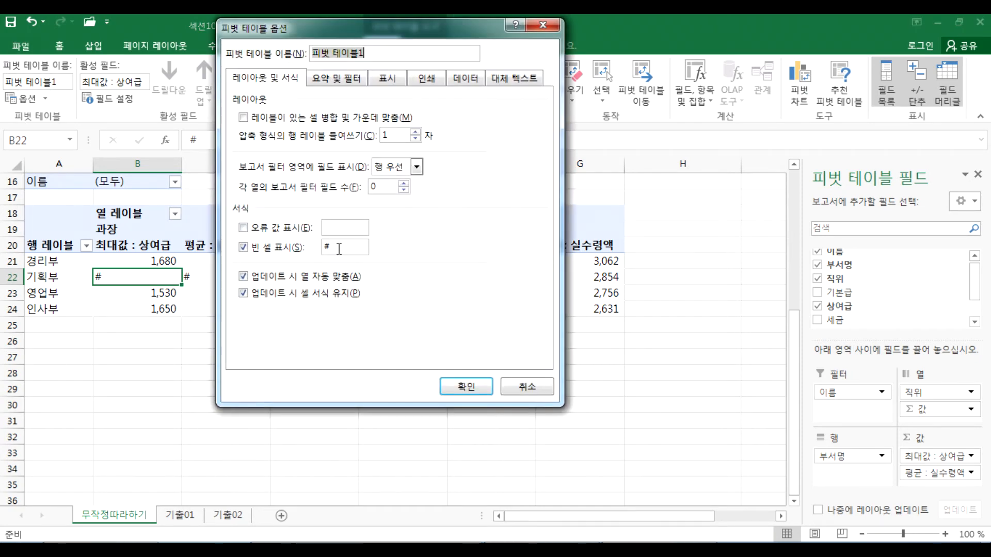
drag(339, 248, 323, 248)
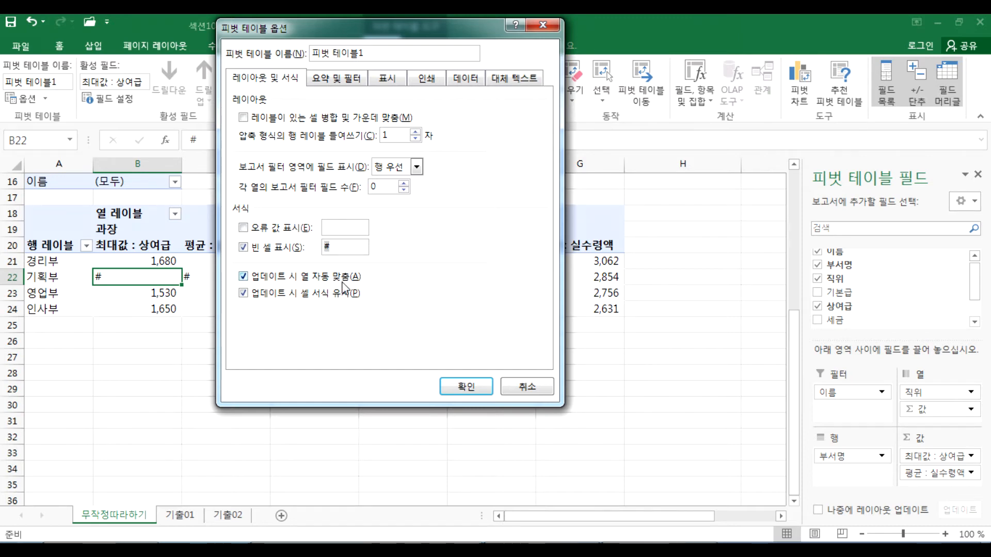
click(527, 386)
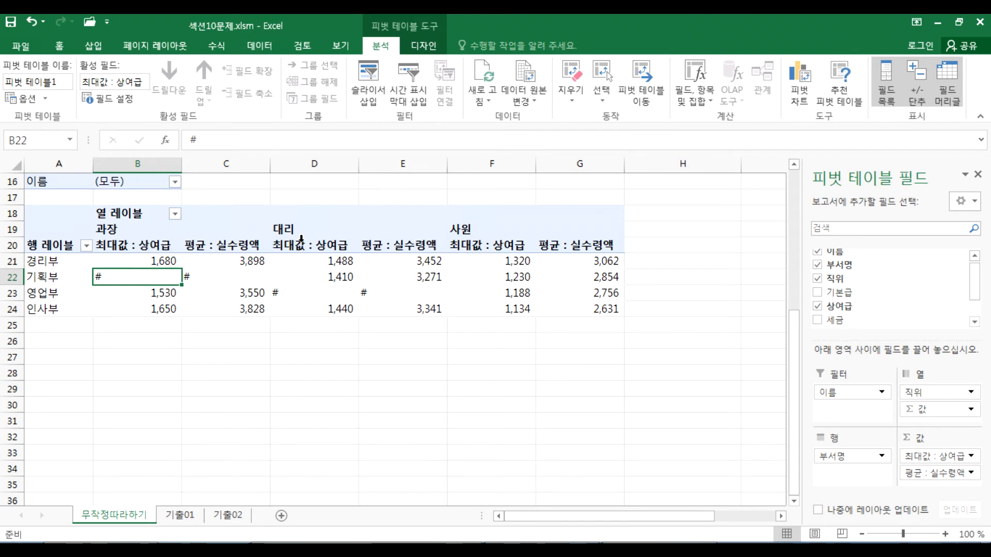
Step: Apply the blue pivot table style that is sixth in the first row of the Medium (보통) group
scroll(301, 239, up, 2)
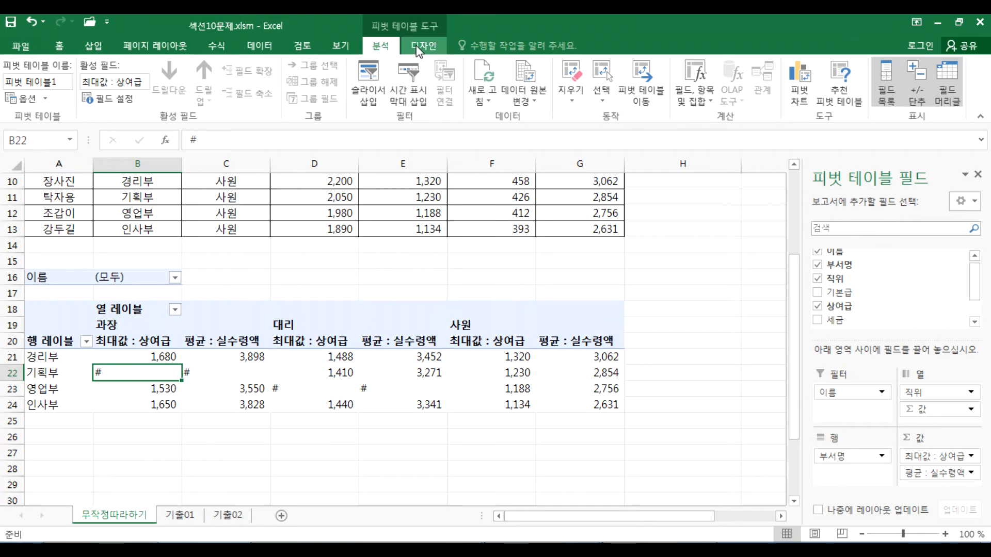
click(418, 47)
scroll(250, 289, down, 1)
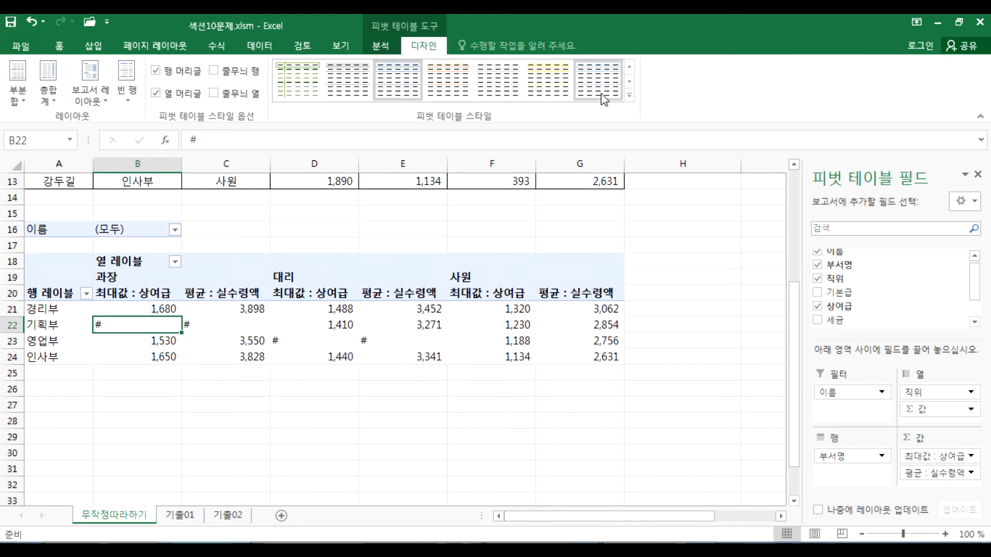
click(629, 96)
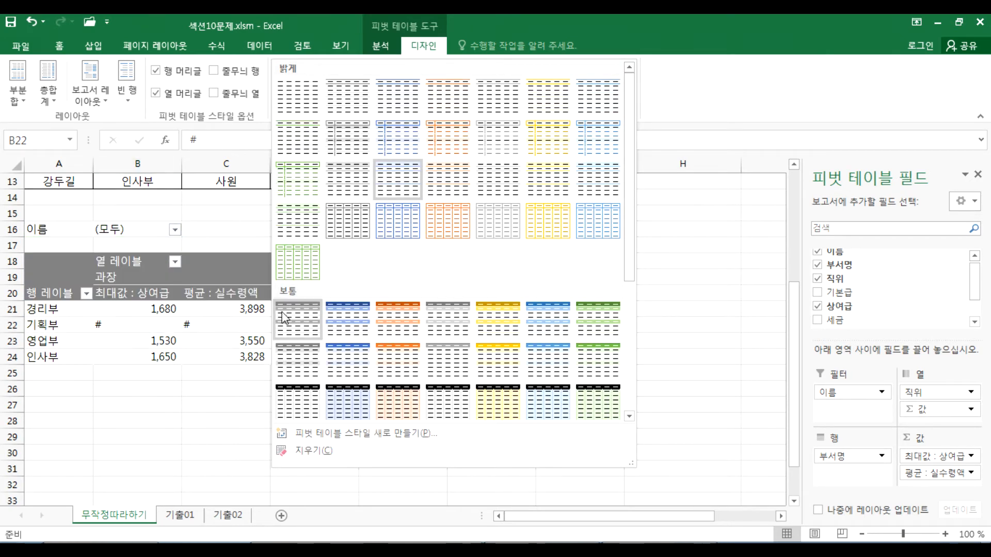
scroll(310, 284, down, 3)
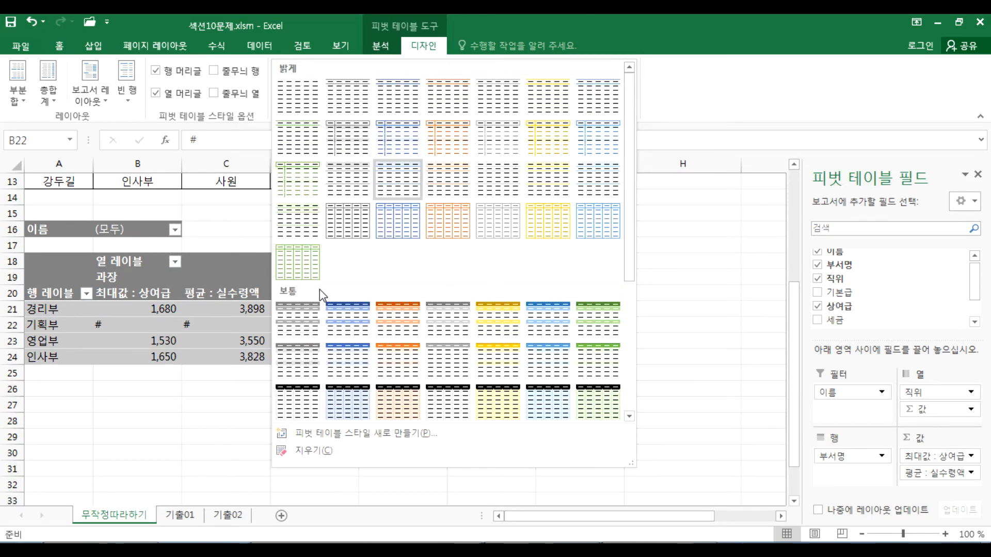
scroll(286, 225, up, 3)
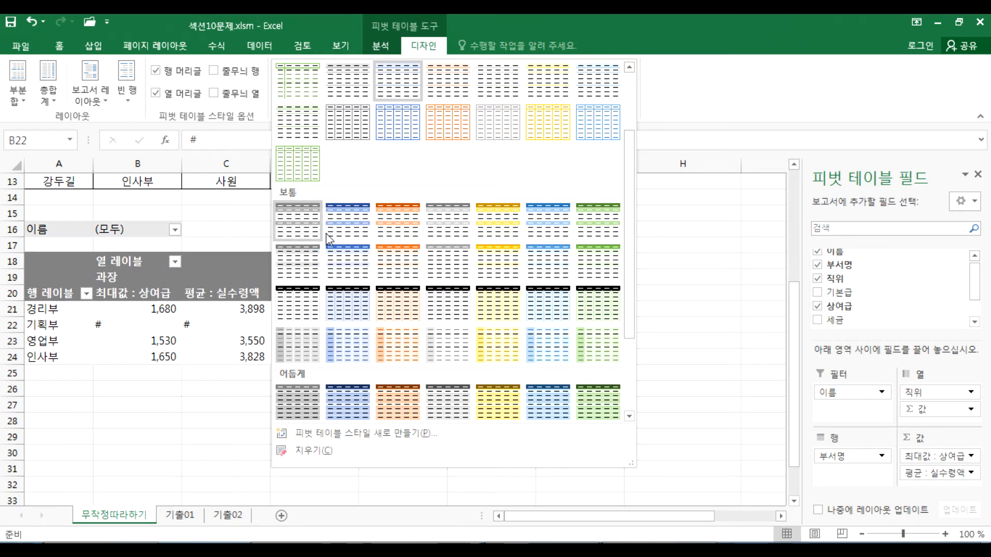
click(555, 226)
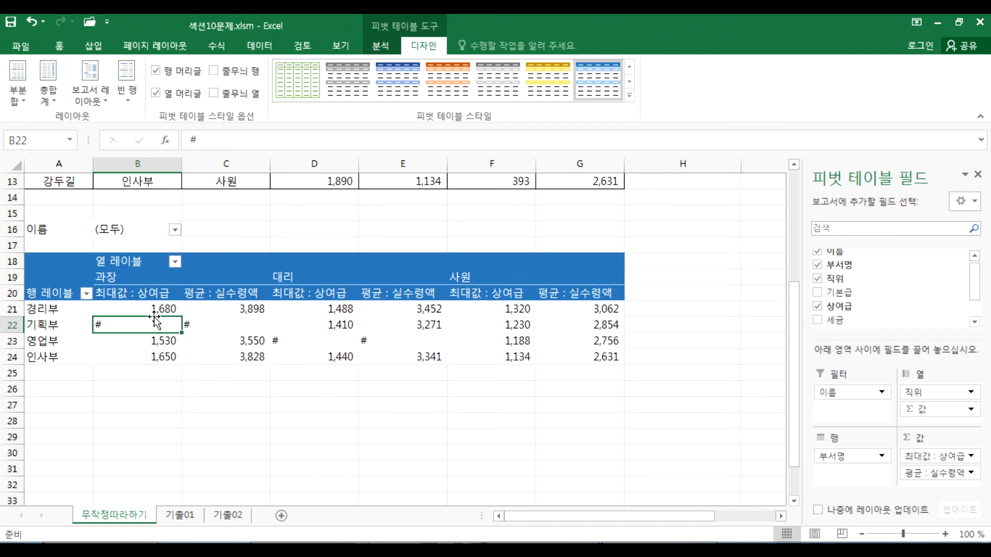
Step: Review the source table A3:G13 against the pivot table below it
scroll(235, 254, up, 4)
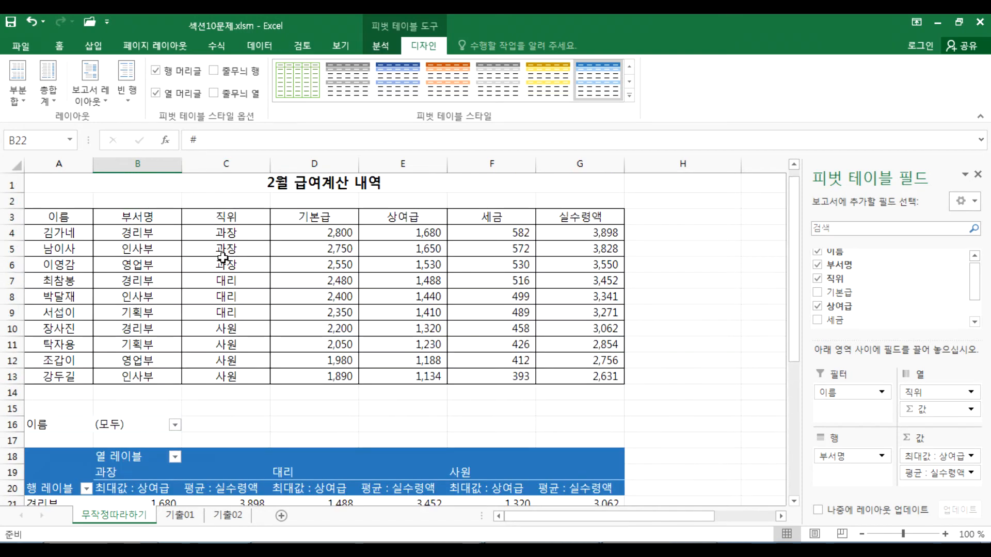
mouse_move(54, 212)
mouse_down()
mouse_move(155, 222)
mouse_move(511, 300)
mouse_move(561, 376)
mouse_up()
click(488, 340)
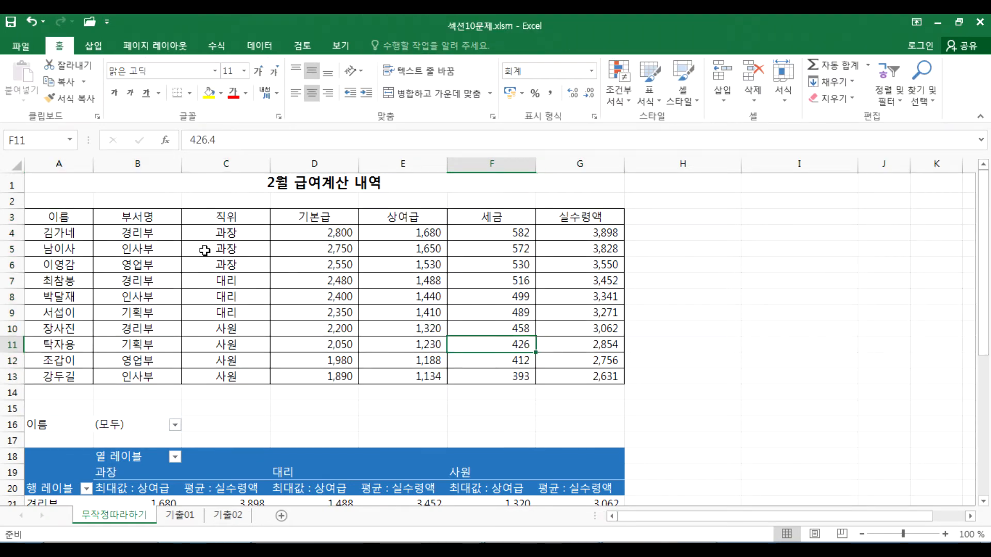
scroll(208, 253, down, 2)
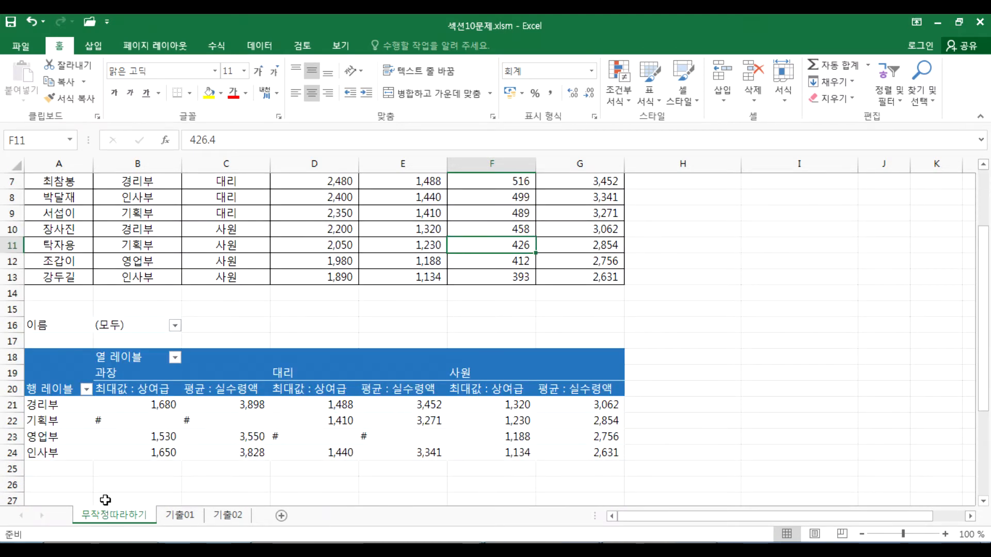
scroll(127, 451, up, 2)
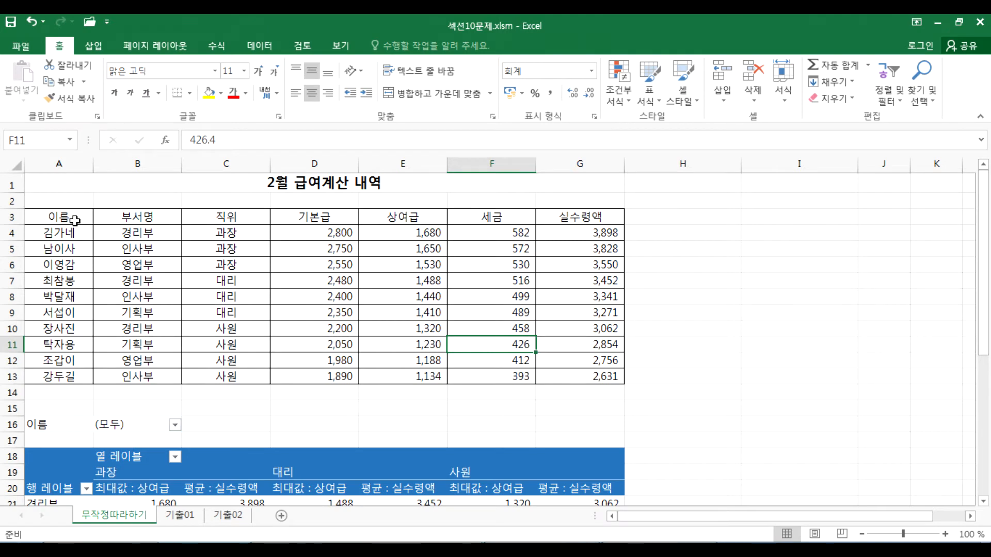
Step: Create another pivot table from the source range $A$3:$G$13 on a new worksheet
drag(66, 231, 267, 258)
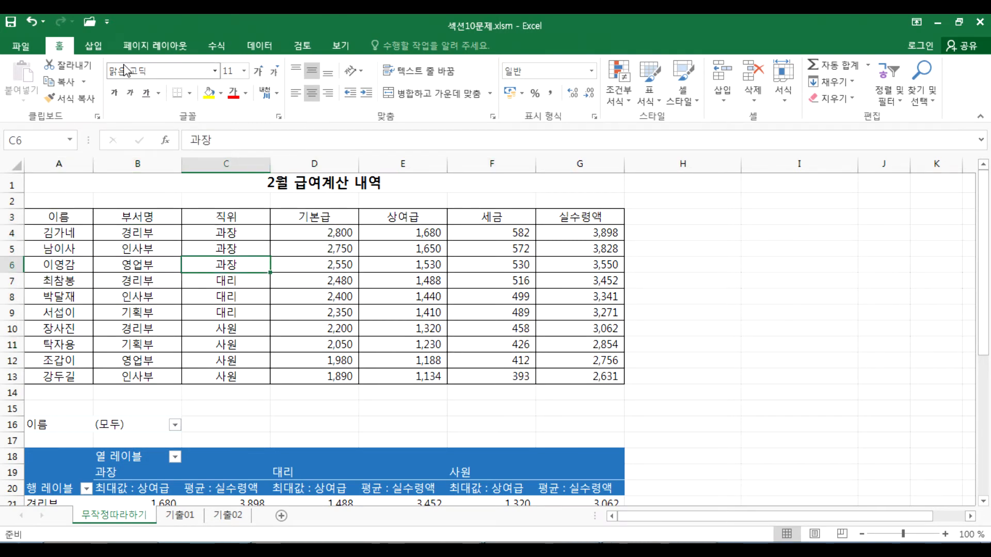
click(102, 49)
click(18, 82)
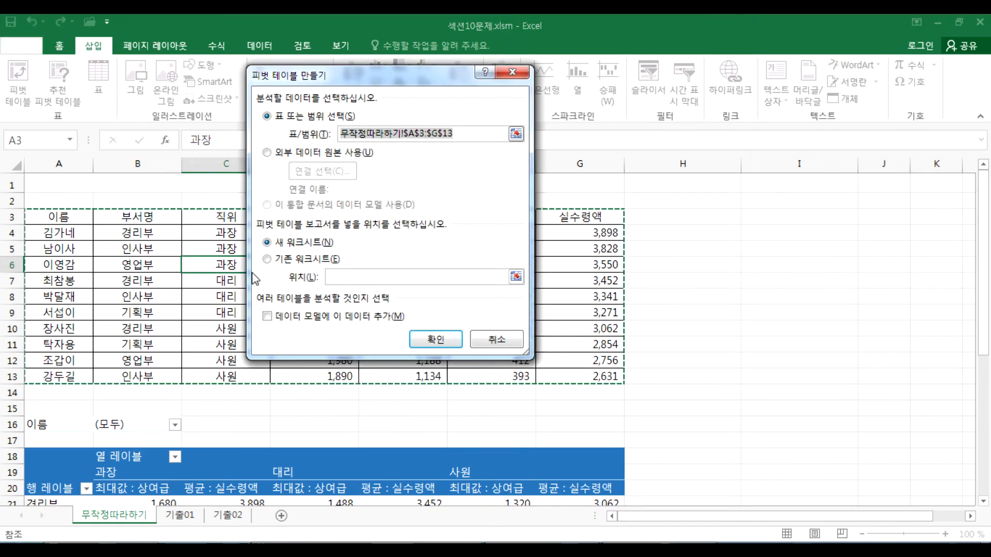
click(289, 260)
click(298, 247)
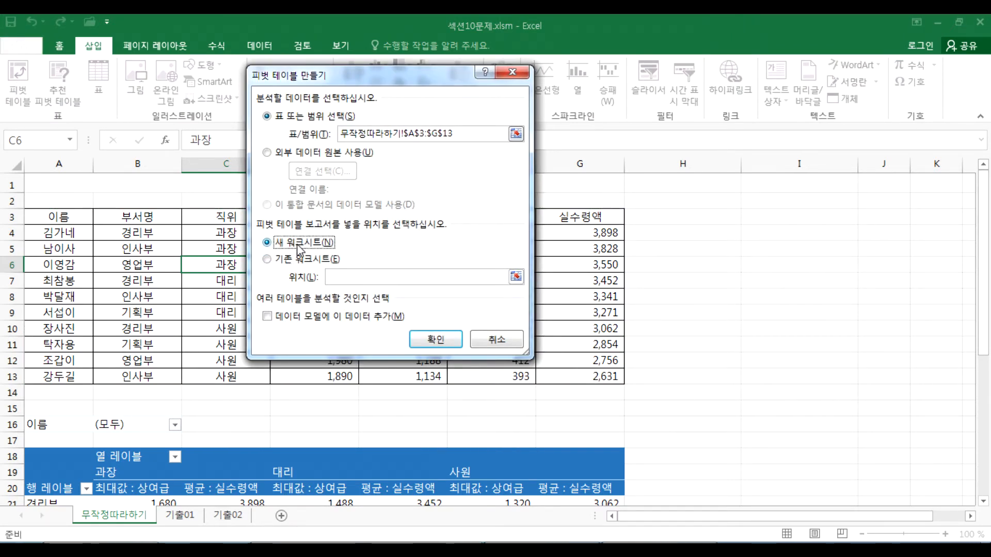
click(436, 340)
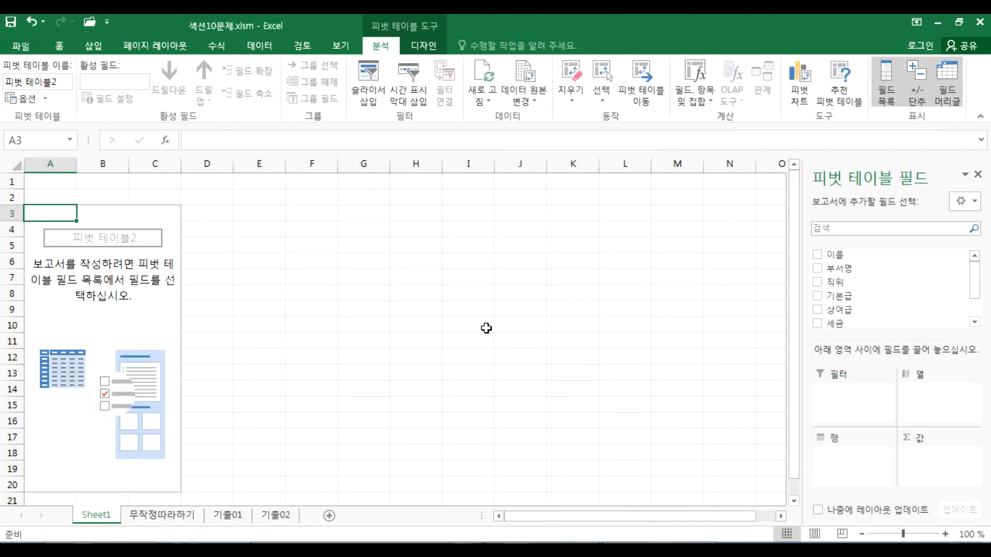
Step: Compare the empty pivot table on Sheet1 with the source data and pivot table on the 무작정따라하기 sheet
click(172, 515)
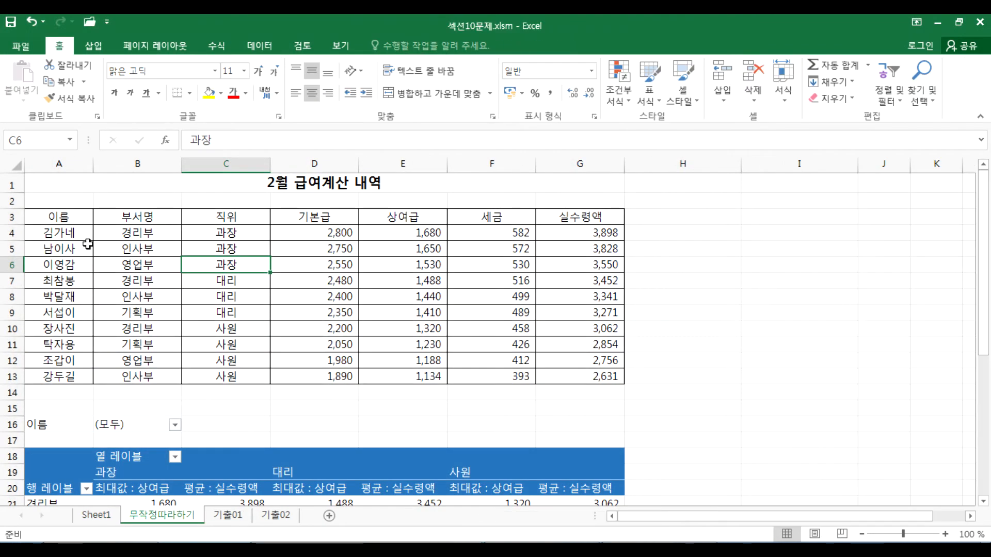
click(96, 515)
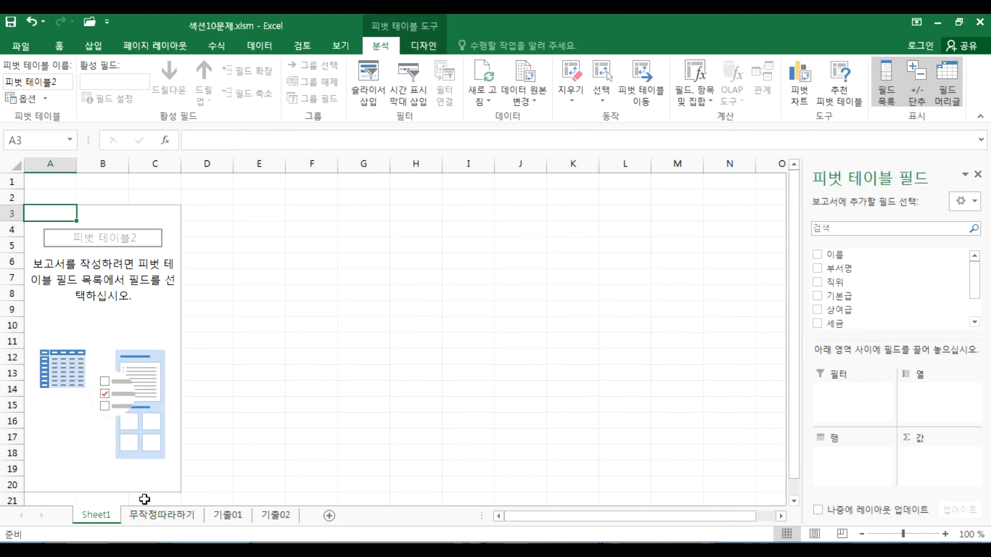
click(148, 515)
scroll(165, 264, down, 2)
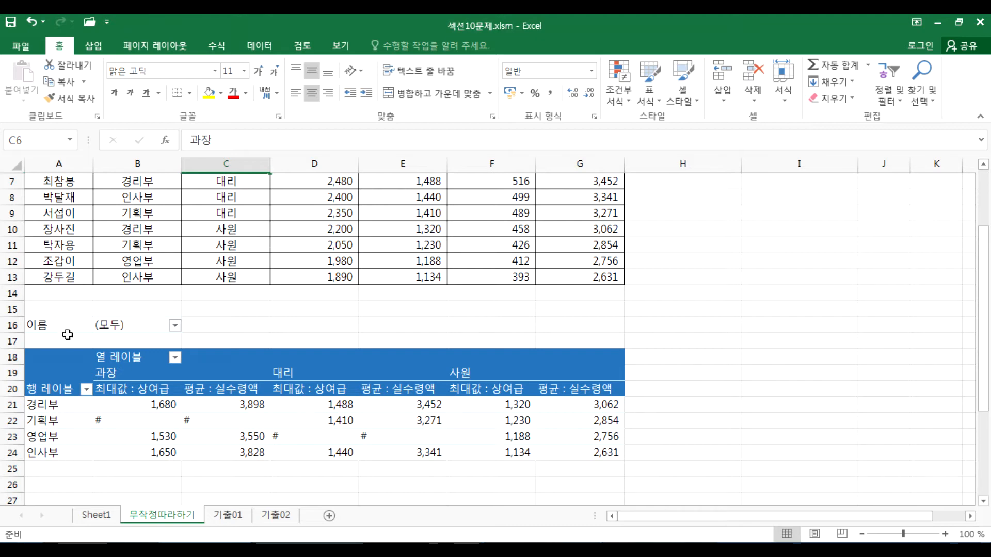
drag(110, 201, 250, 262)
scroll(250, 262, up, 2)
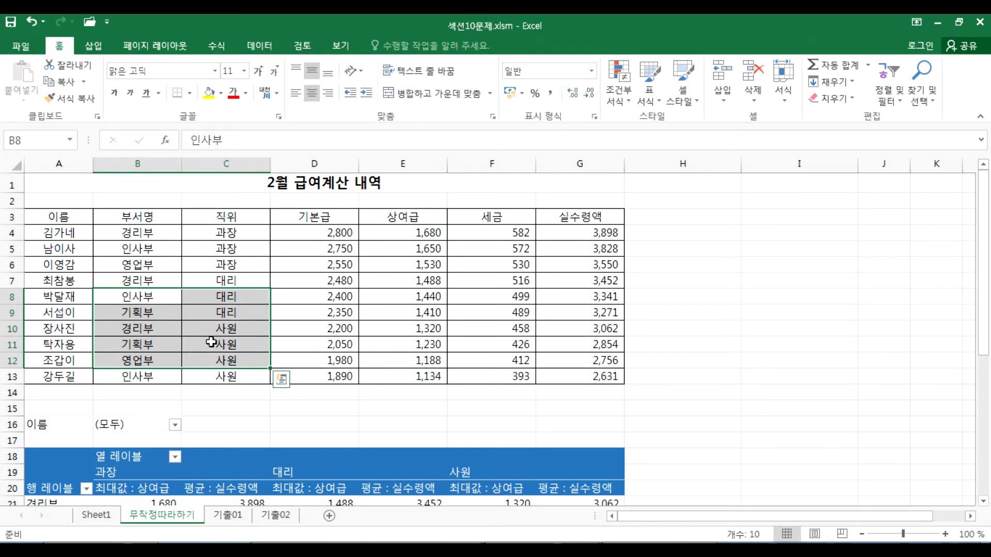
Step: Delete the Sheet1 worksheet that holds the empty pivot table
click(96, 515)
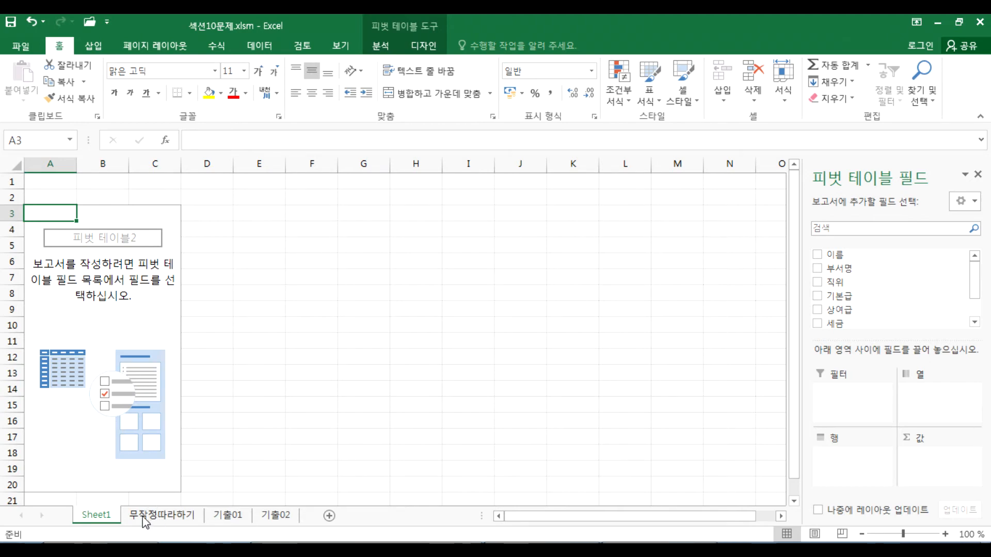
right_click(106, 516)
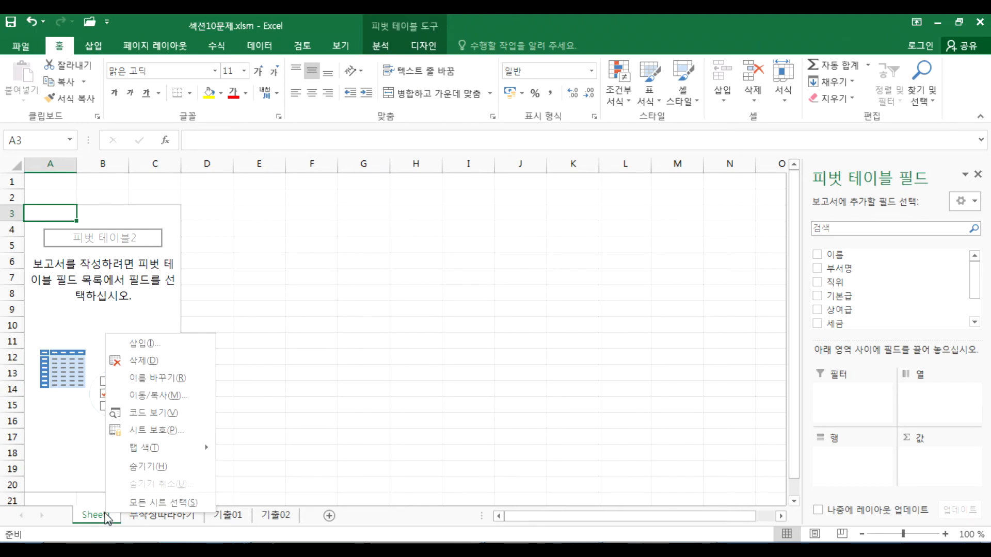
click(136, 362)
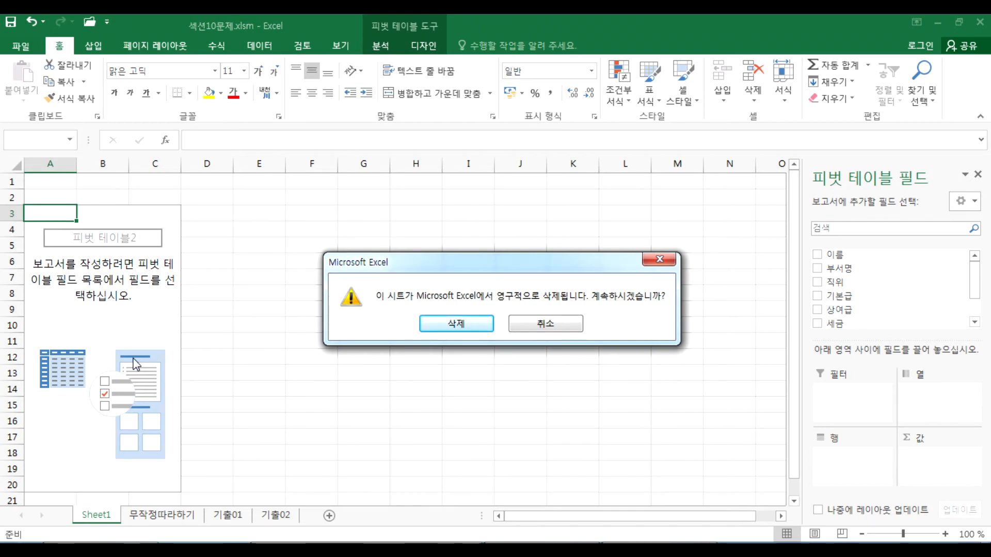
click(457, 324)
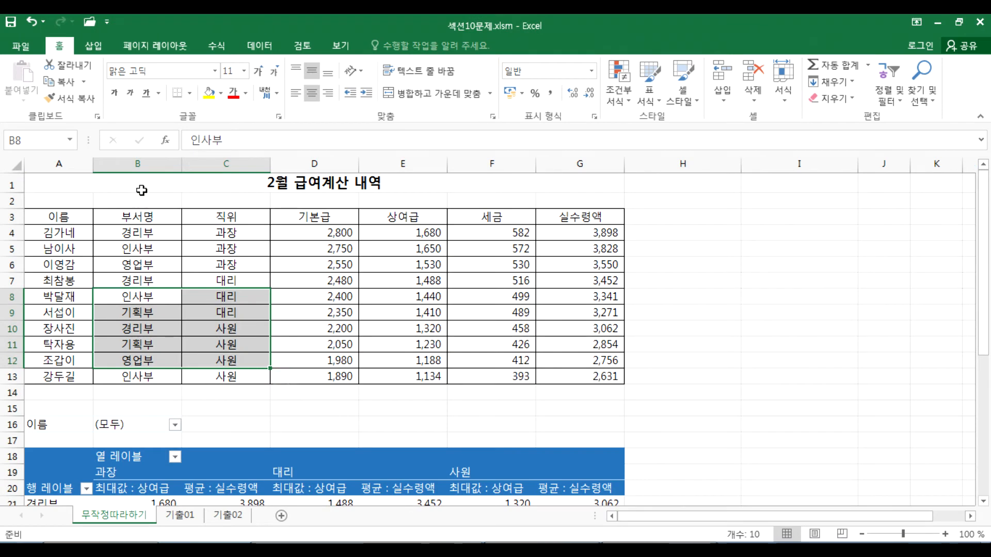
Step: Examine the header fields in A3:G3 and each column from 이름 to 실수령액 of the salary table
drag(57, 219, 561, 215)
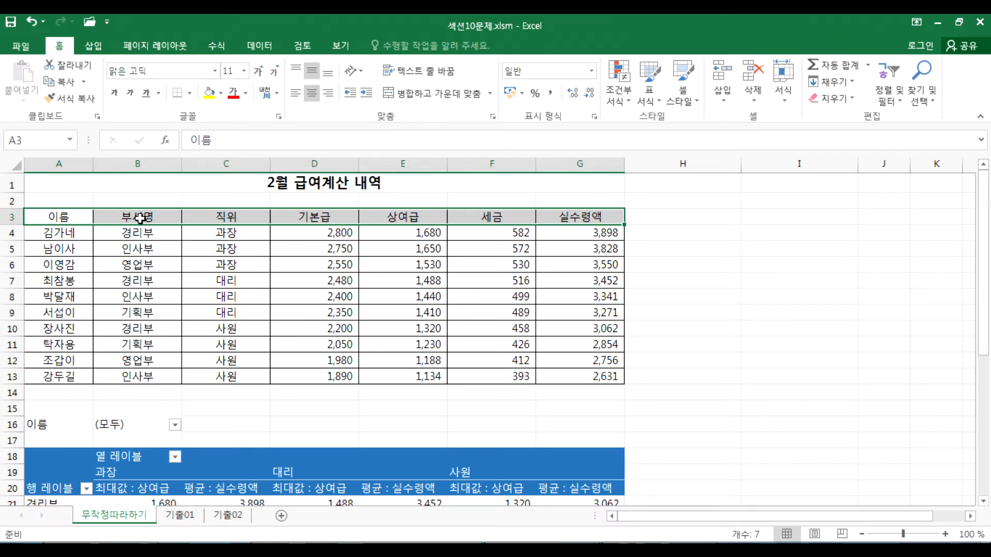
click(139, 222)
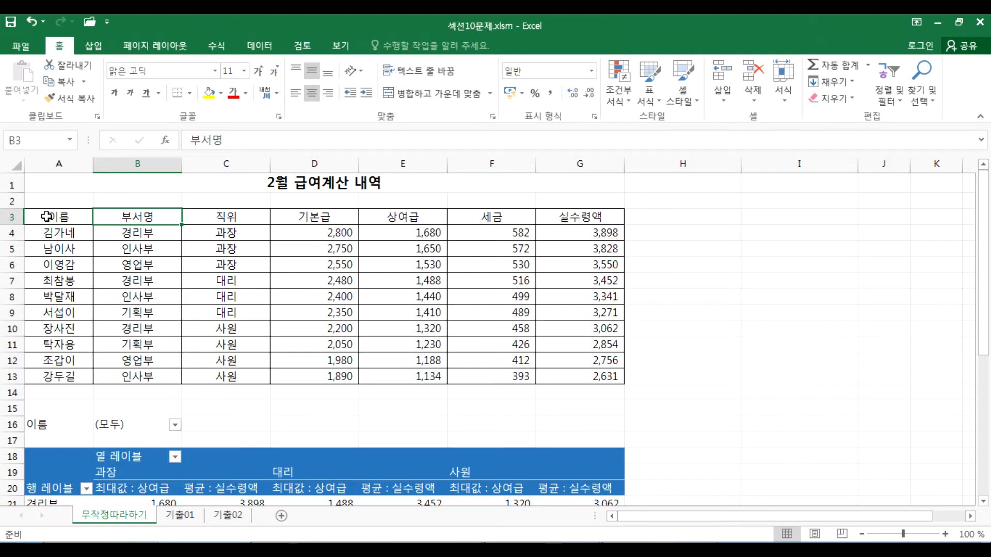
click(61, 163)
click(122, 161)
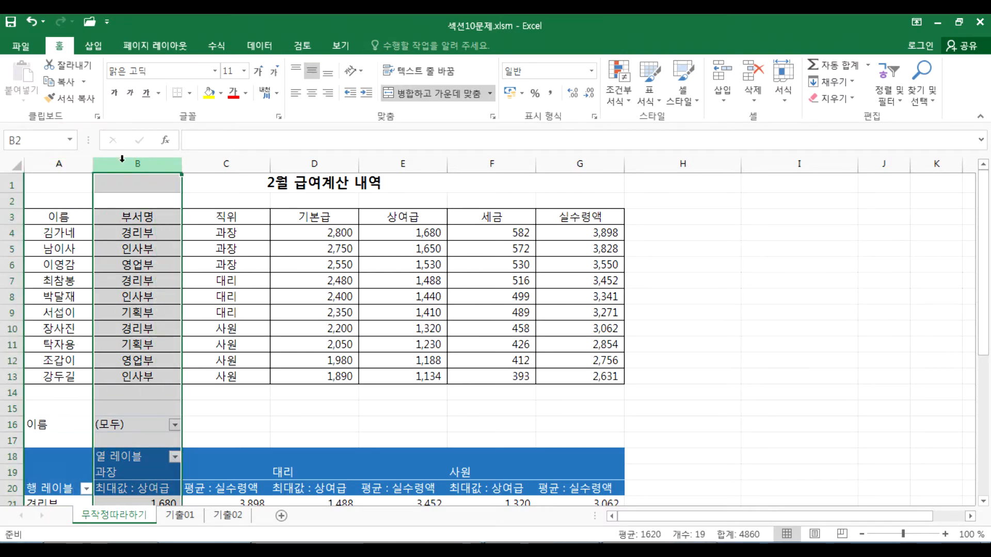
click(227, 163)
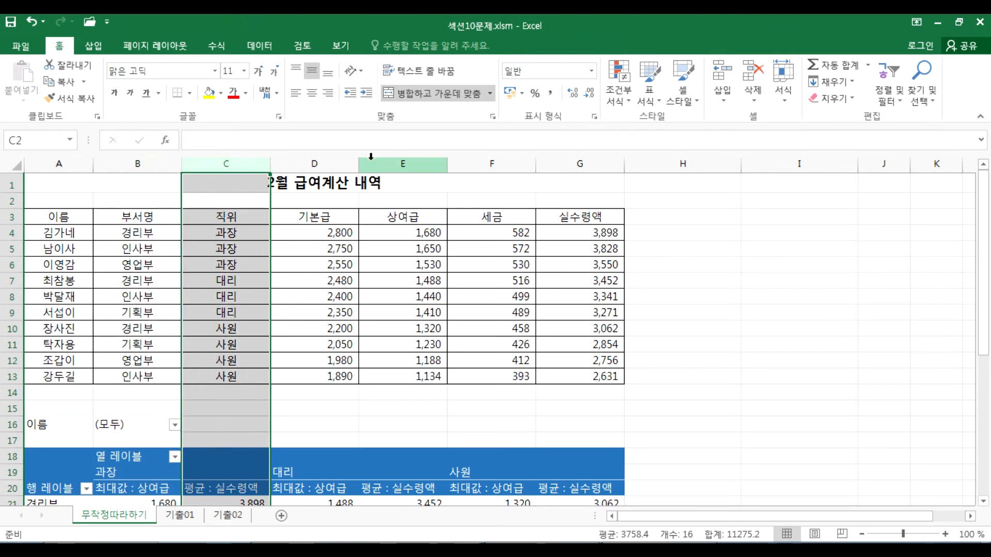
click(325, 163)
click(388, 163)
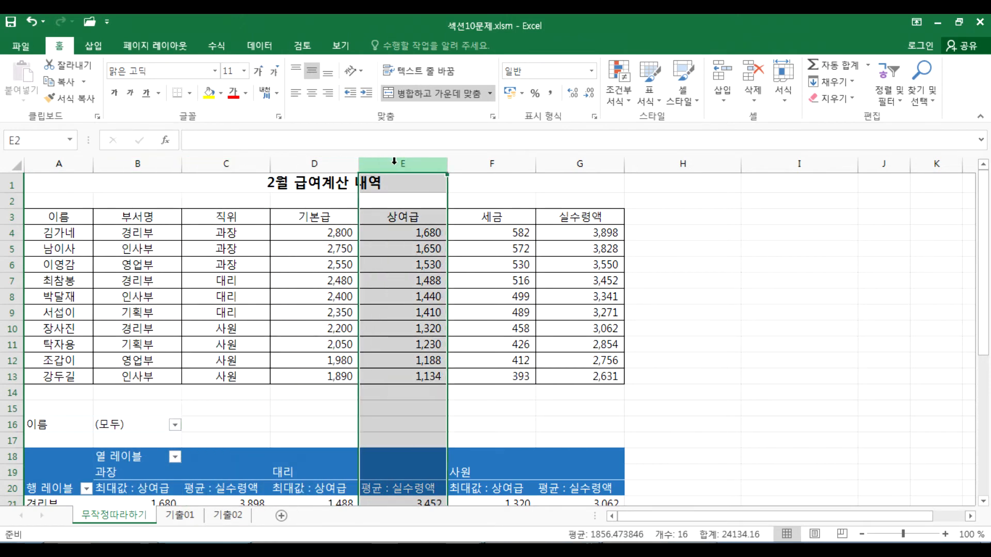
click(519, 163)
click(609, 164)
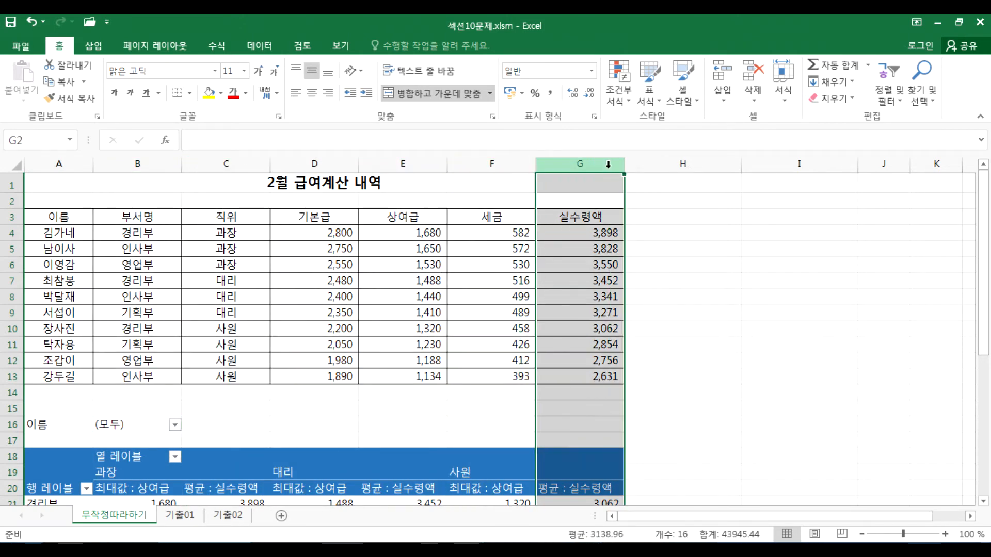
click(161, 224)
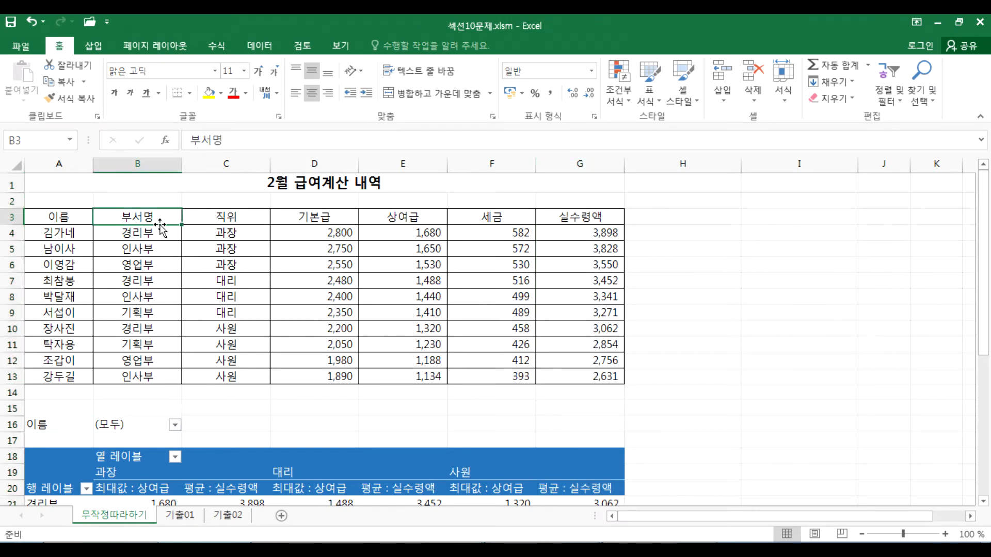
Step: Examine the records in rows 4 and 5 and the 부서명 field against the values of the pivot table below
click(4, 232)
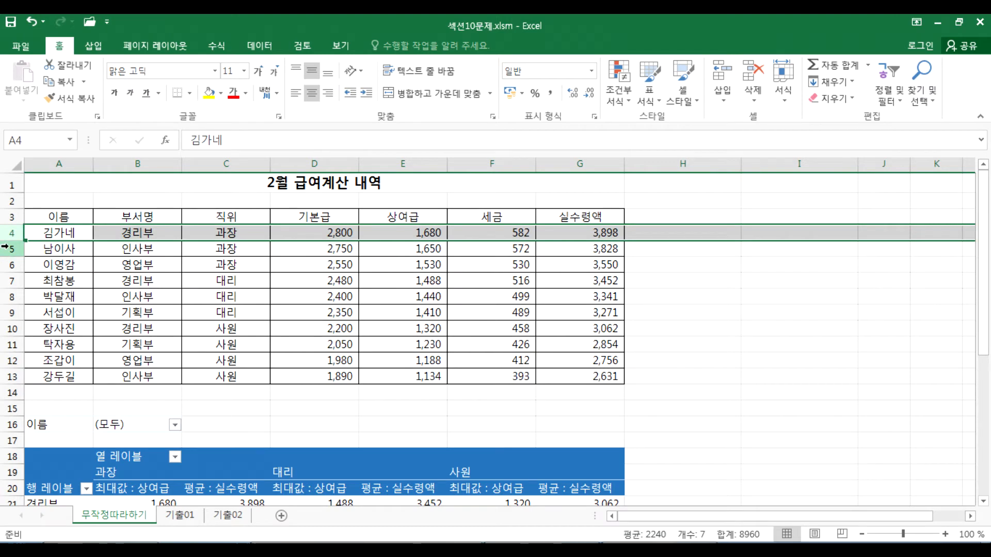
click(4, 249)
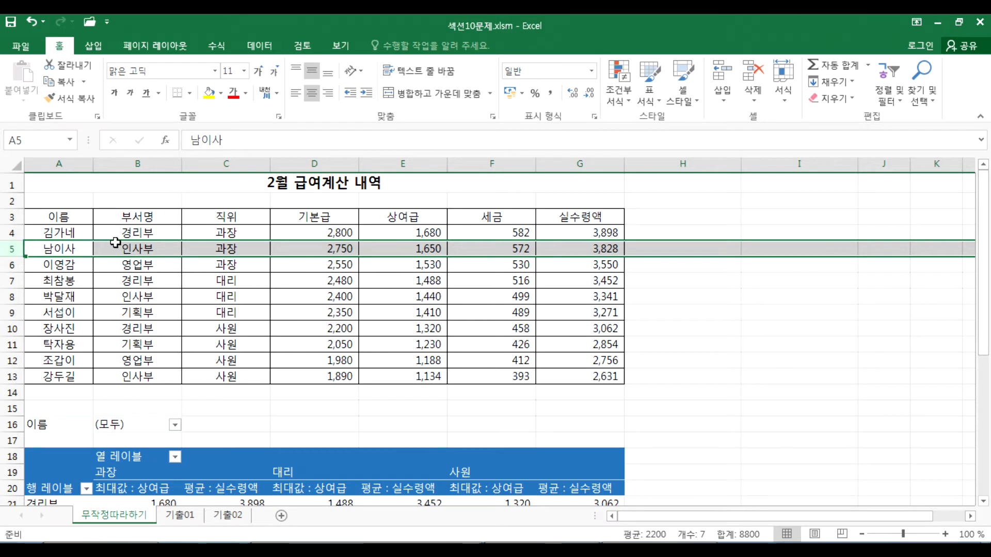
click(150, 162)
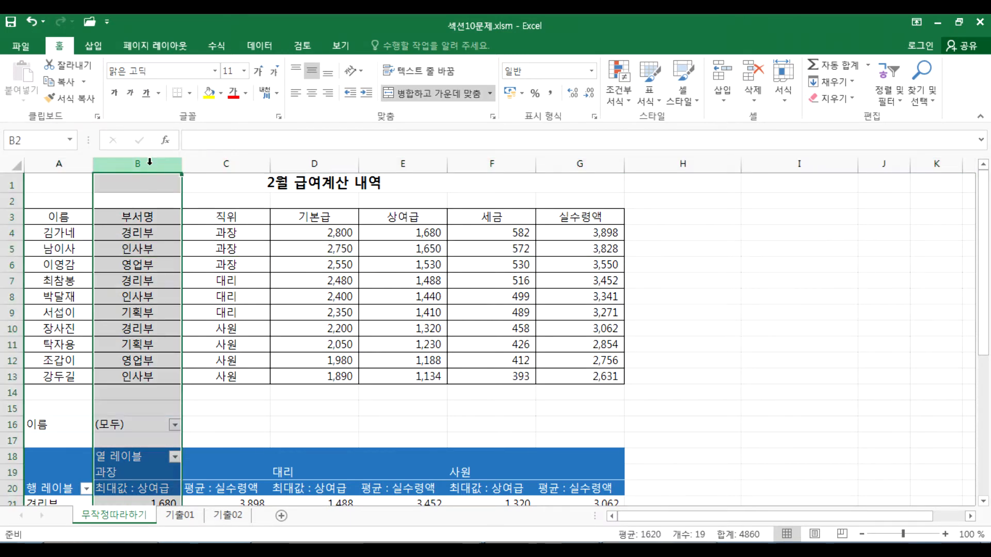
click(143, 250)
scroll(139, 264, down, 4)
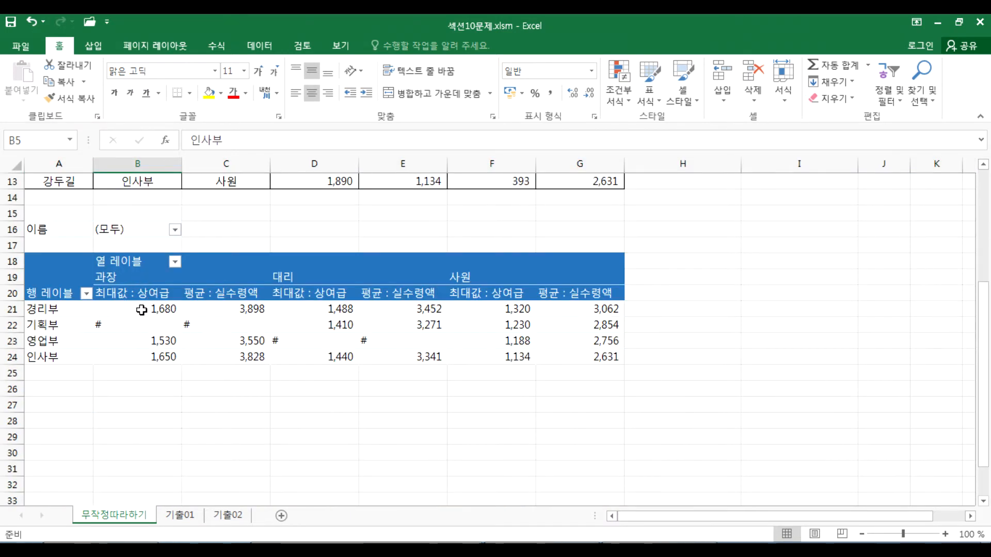
right_click(134, 308)
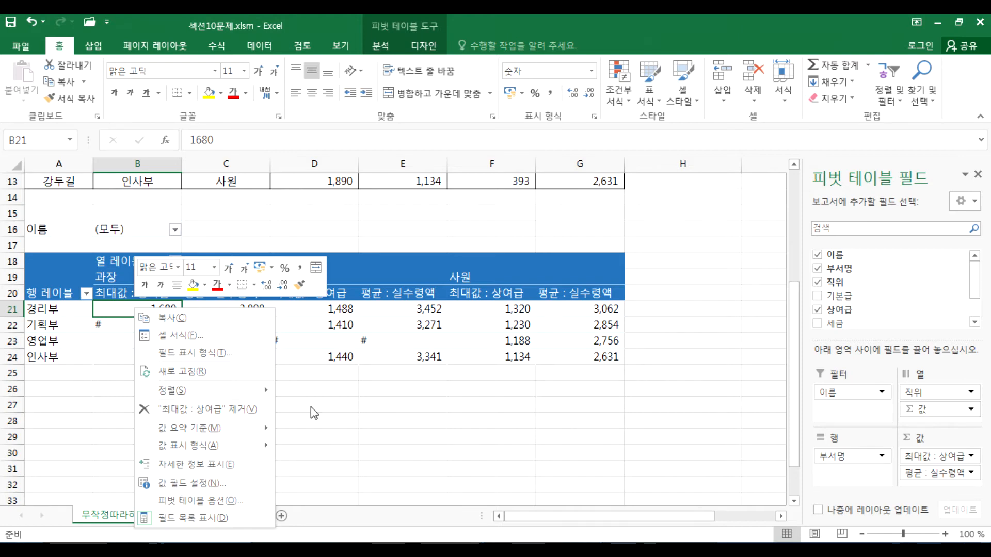
click(394, 341)
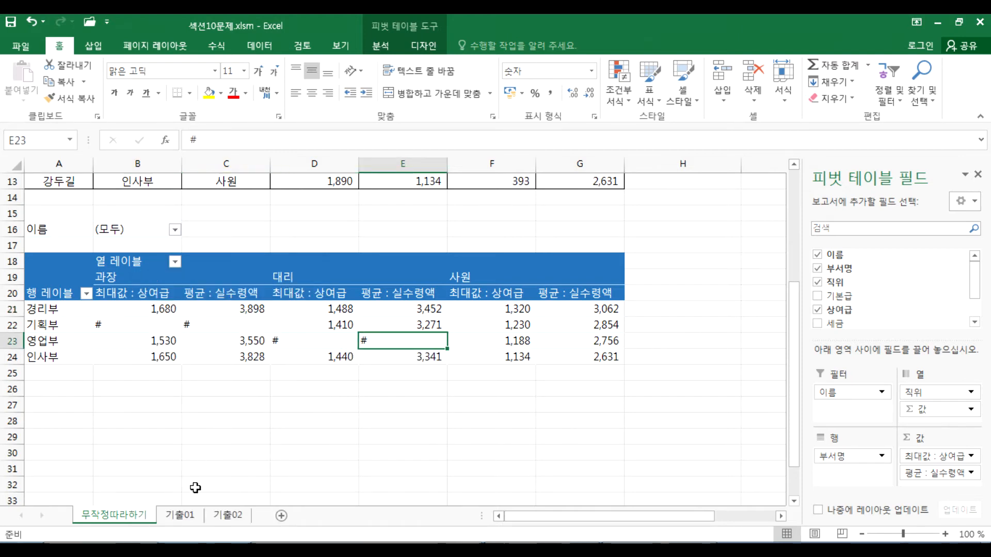
Step: Review the 제품 판매 현황 table on the 기출01 sheet, examining its 판매일자, 제품코드 and 판매형태 fields
click(183, 517)
drag(64, 235, 330, 409)
click(275, 361)
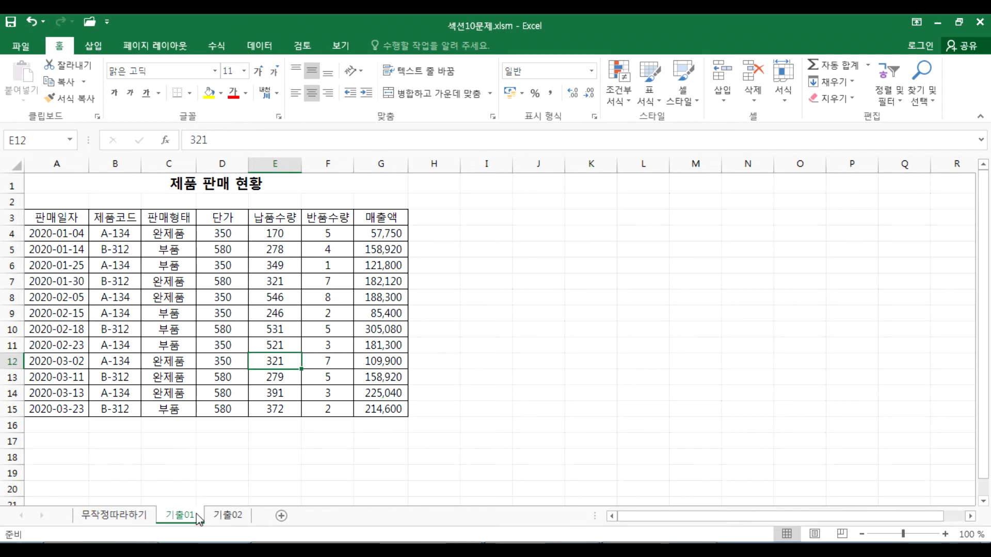
click(61, 163)
click(60, 230)
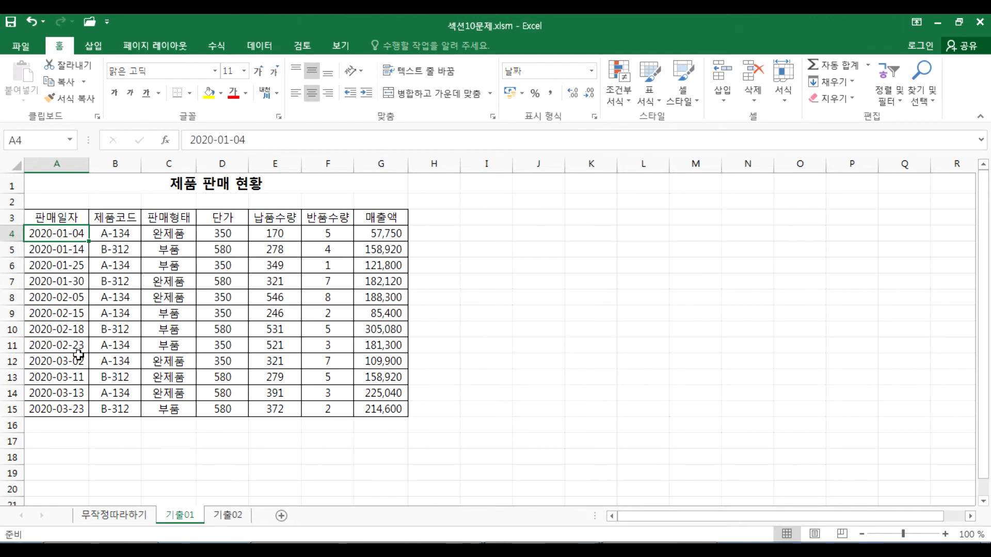
click(166, 234)
click(155, 247)
click(114, 248)
click(160, 247)
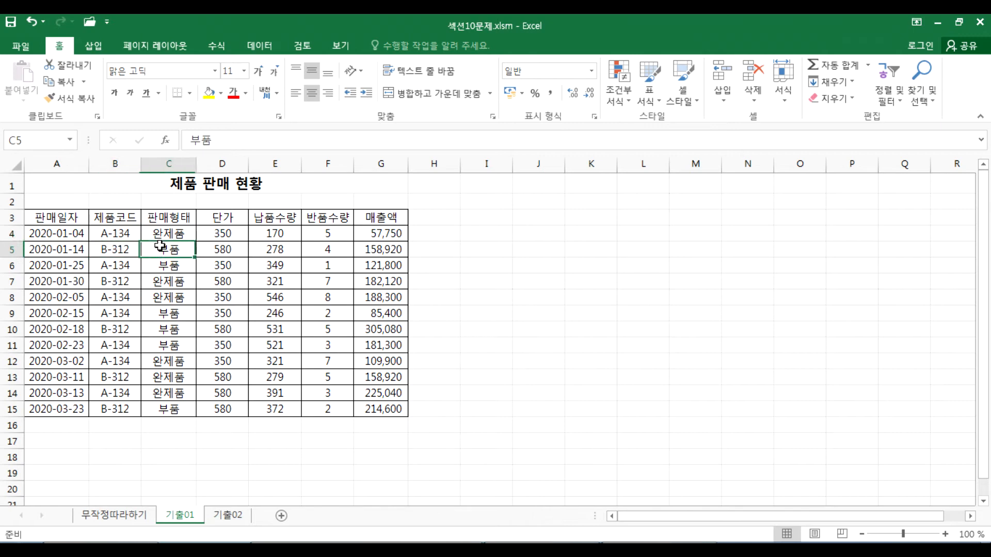
click(113, 248)
click(158, 247)
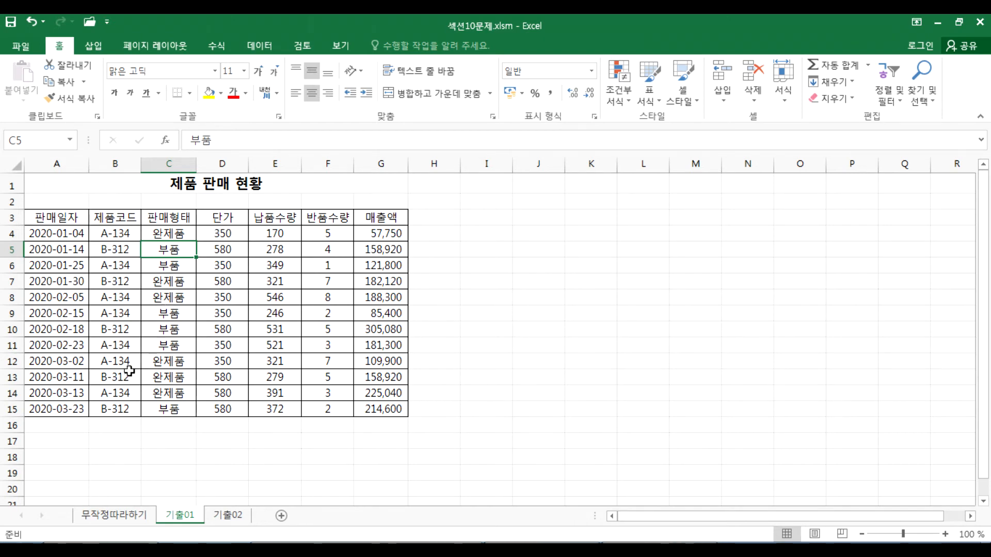
click(68, 343)
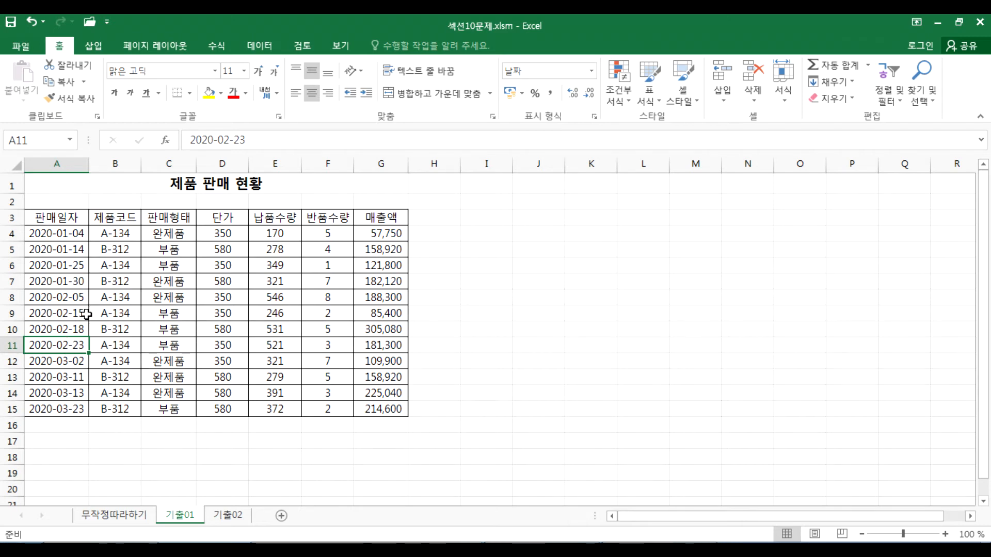
Step: Create a pivot table from range $A$3:$G$15 of 기출01, placed on the existing worksheet at cell A21
click(152, 276)
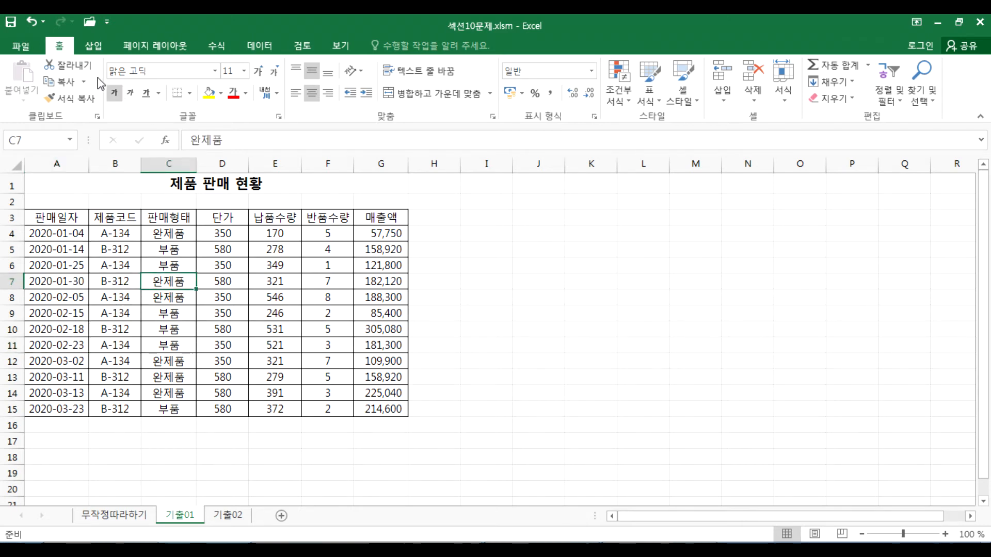
click(93, 46)
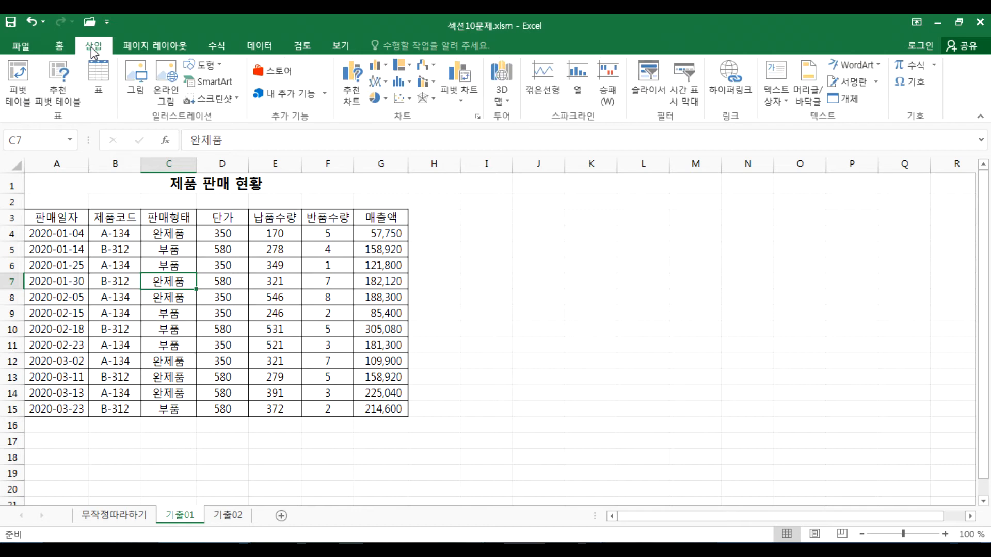
click(19, 76)
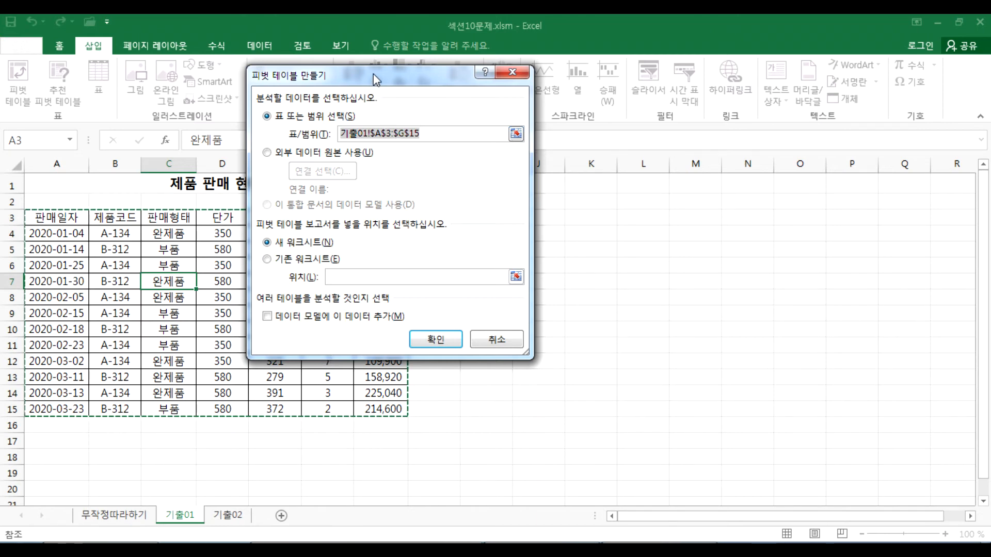
drag(373, 74, 543, 103)
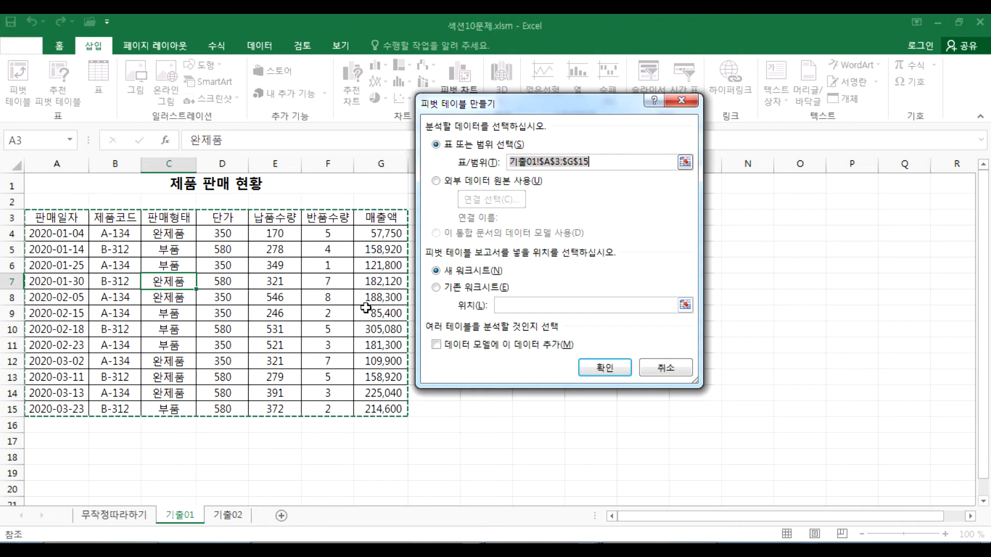
click(436, 287)
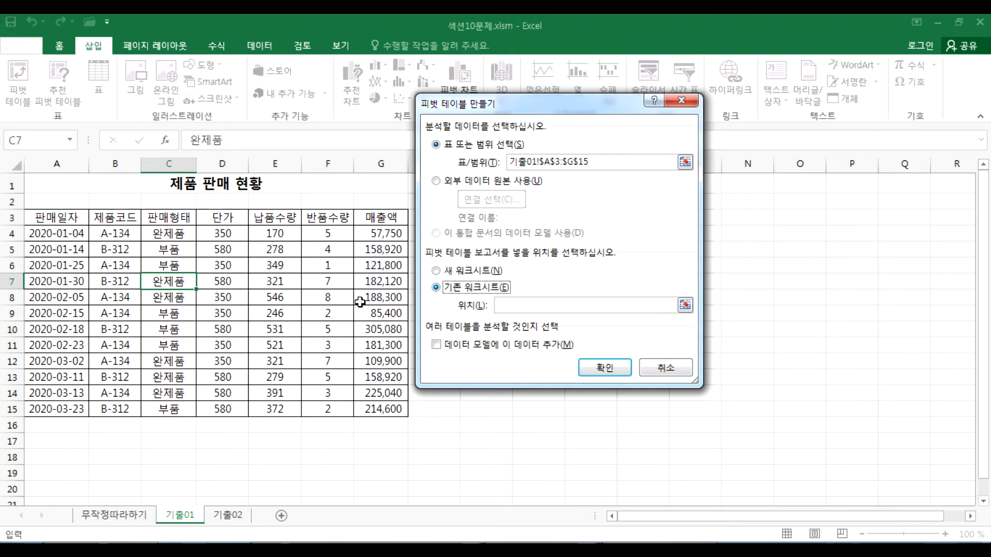
scroll(193, 328, down, 1)
scroll(192, 328, down, 4)
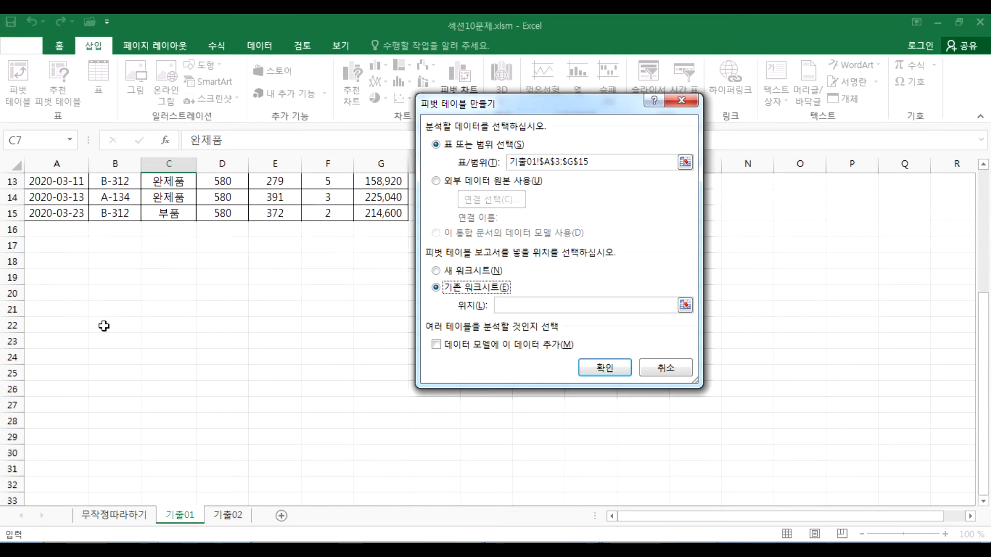
click(47, 307)
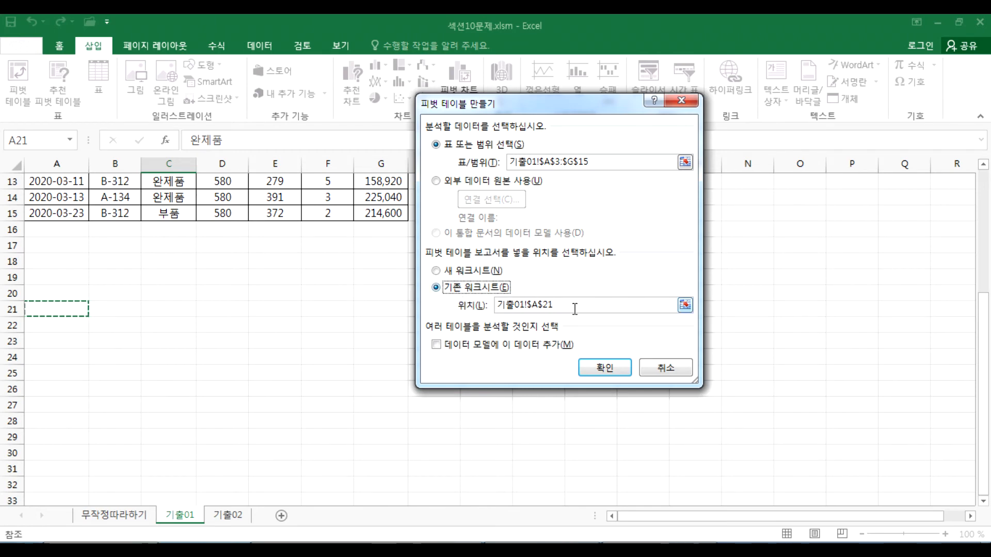
click(594, 368)
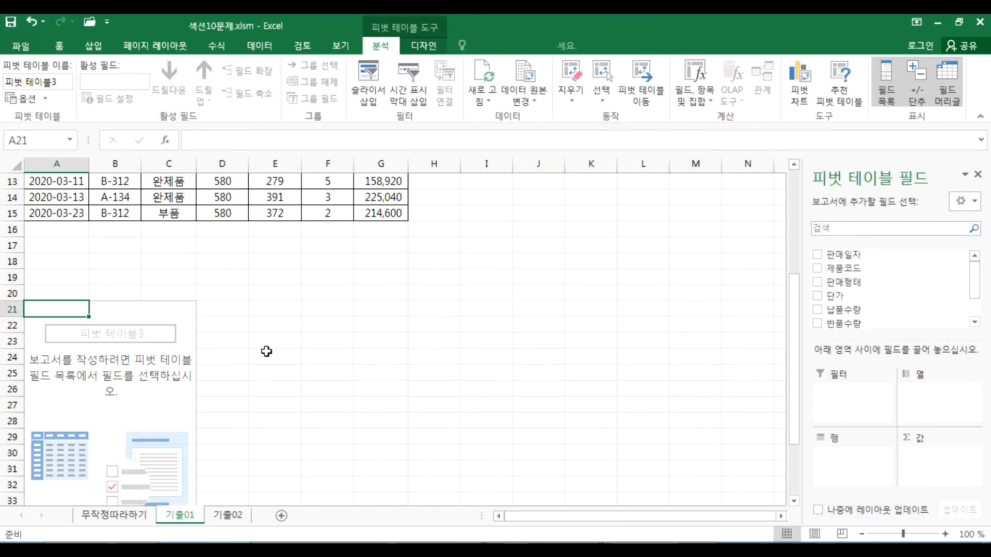
Step: Compare the empty pivot table on 기출01 with the finished pivot table on the 무작정따라하기 sheet
scroll(134, 334, down, 2)
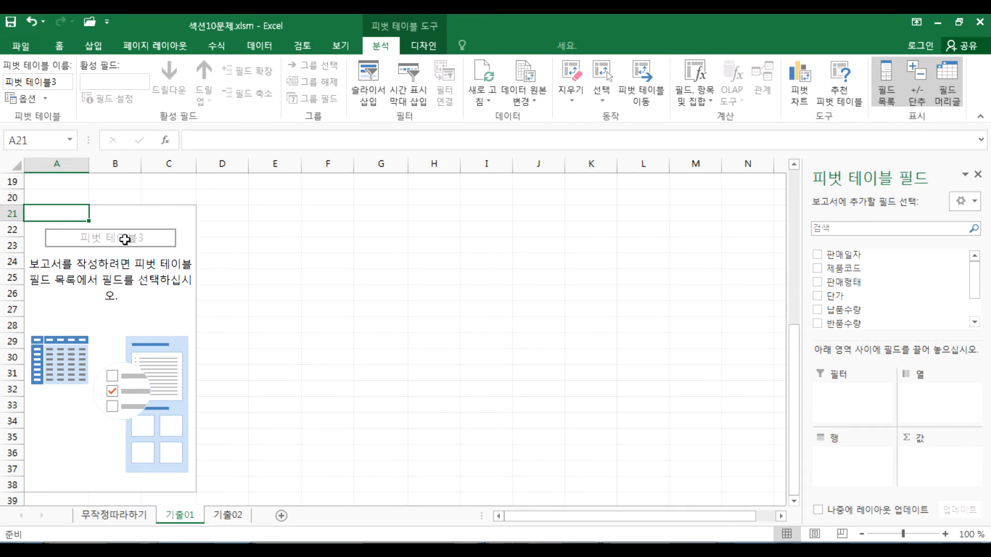
click(128, 515)
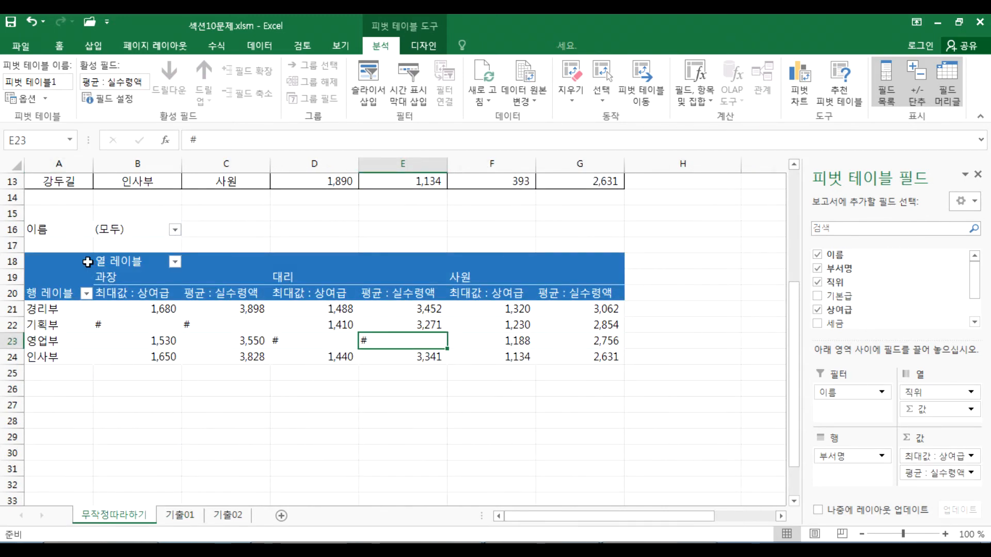
click(170, 515)
click(125, 310)
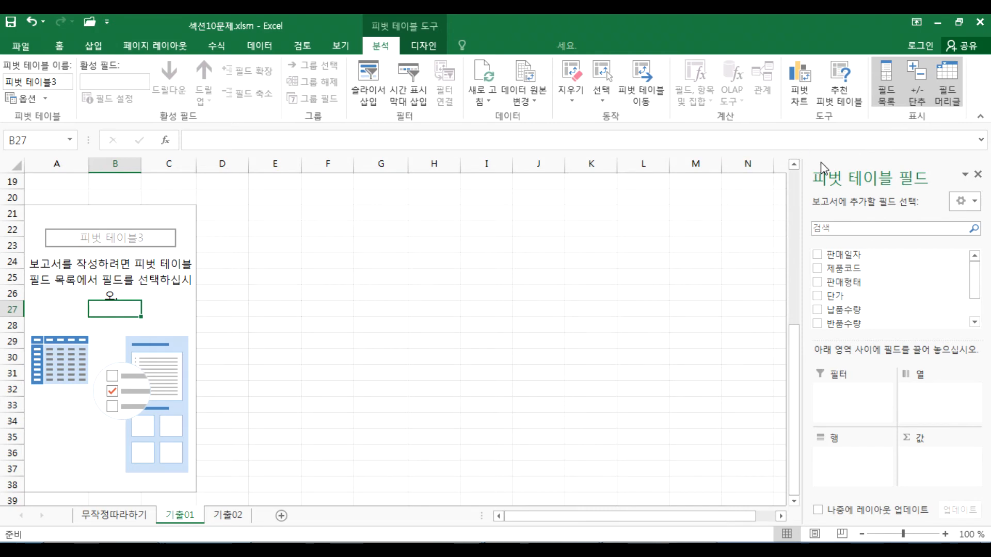
Step: Undock and narrow the pivot table field list, and place the 제품코드 field in the report filter
drag(826, 173, 401, 56)
drag(703, 200, 577, 201)
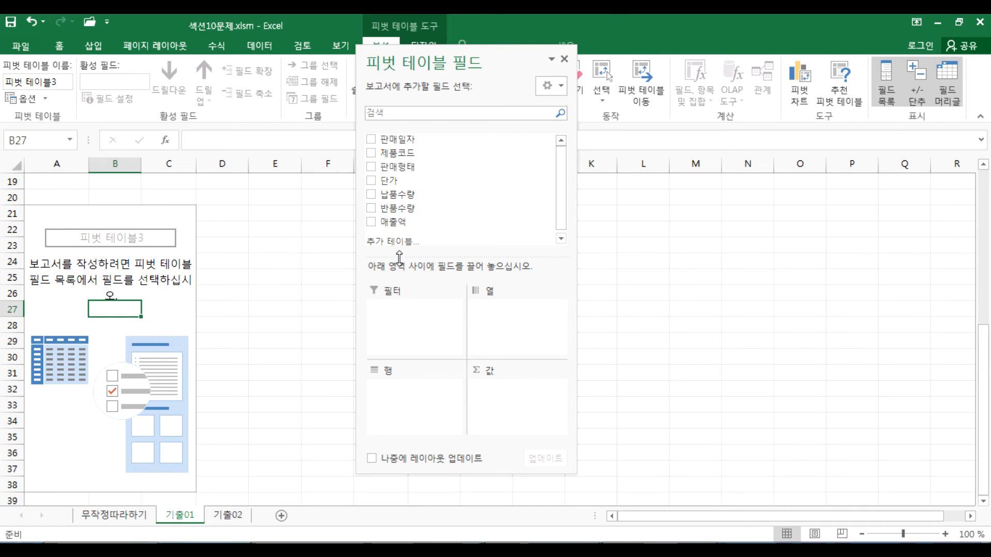
drag(416, 153, 392, 336)
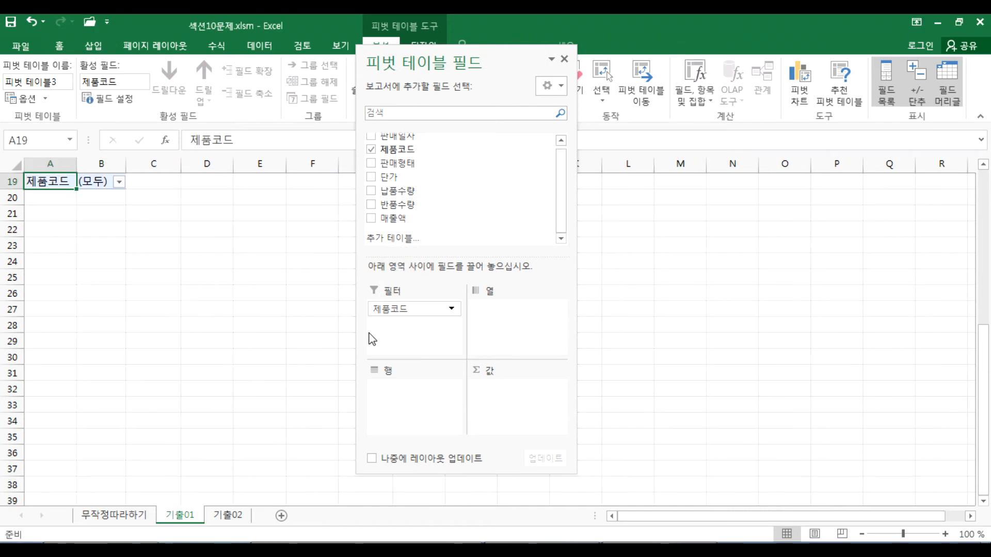
Step: Add the 판매일자 field to the pivot table's rows and the 판매형태 field to its columns
scroll(206, 299, up, 2)
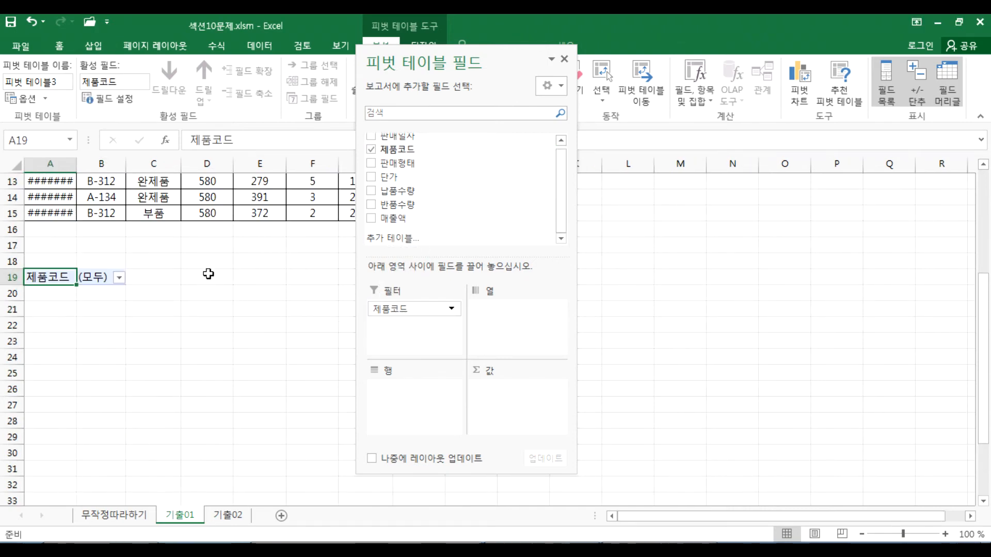
scroll(439, 196, up, 3)
scroll(562, 164, up, 1)
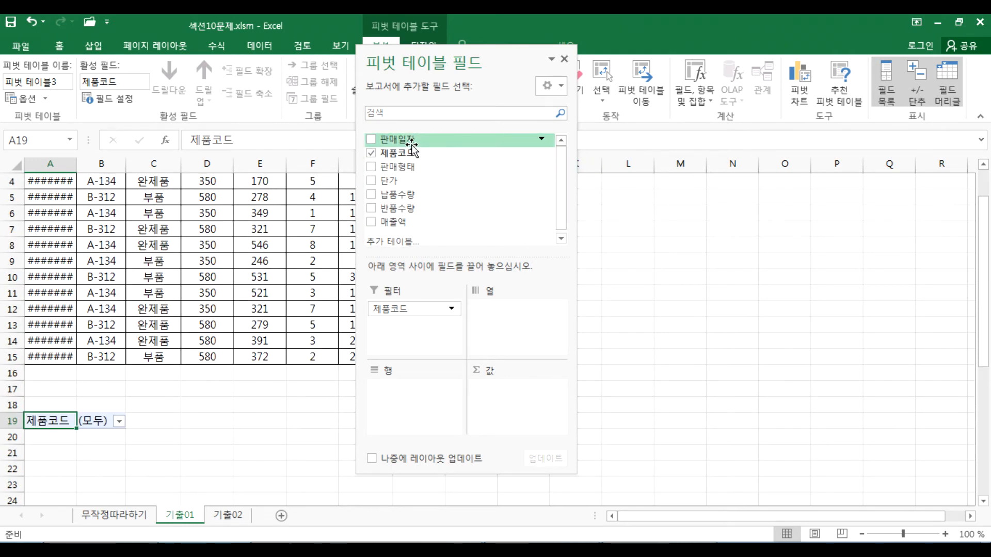
drag(407, 140, 389, 391)
scroll(155, 384, down, 3)
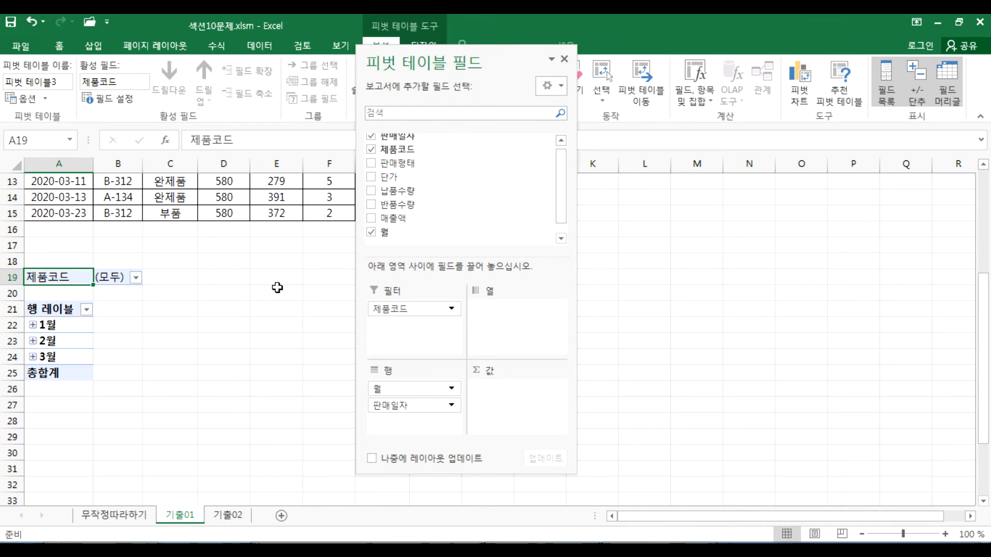
drag(397, 163, 493, 320)
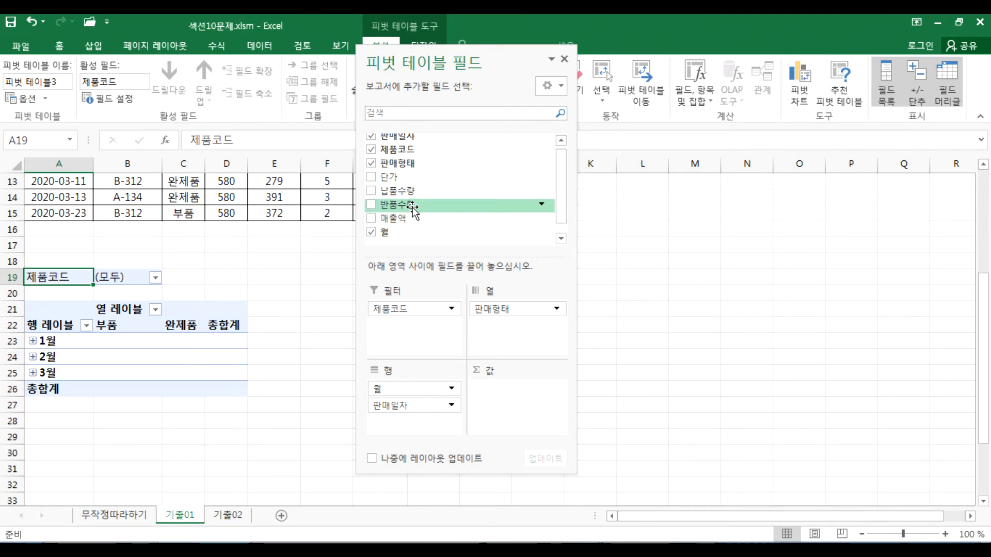
Step: Add the 납품수량 and 반품수량 fields to the pivot table's values and move the field list clear of the table
drag(422, 225, 513, 415)
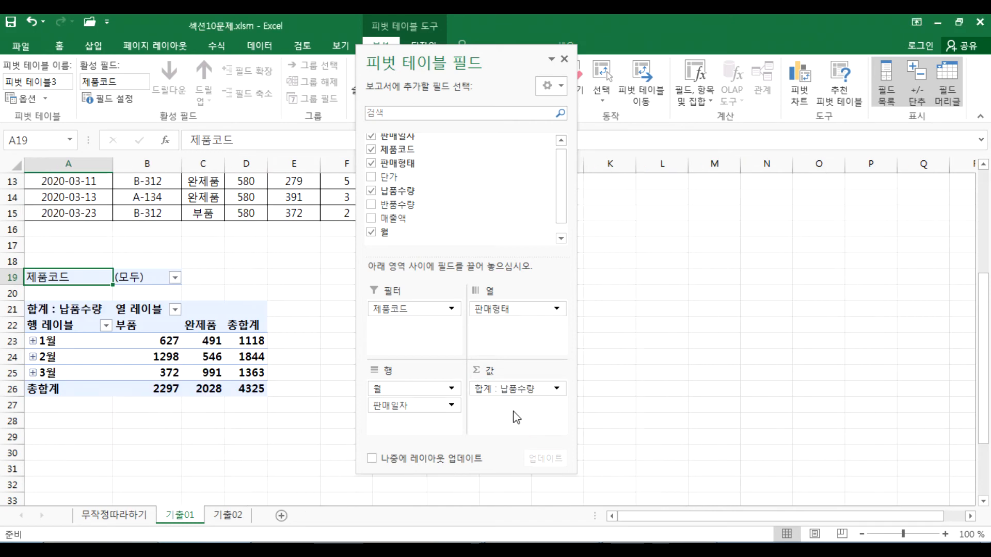
drag(413, 204, 491, 410)
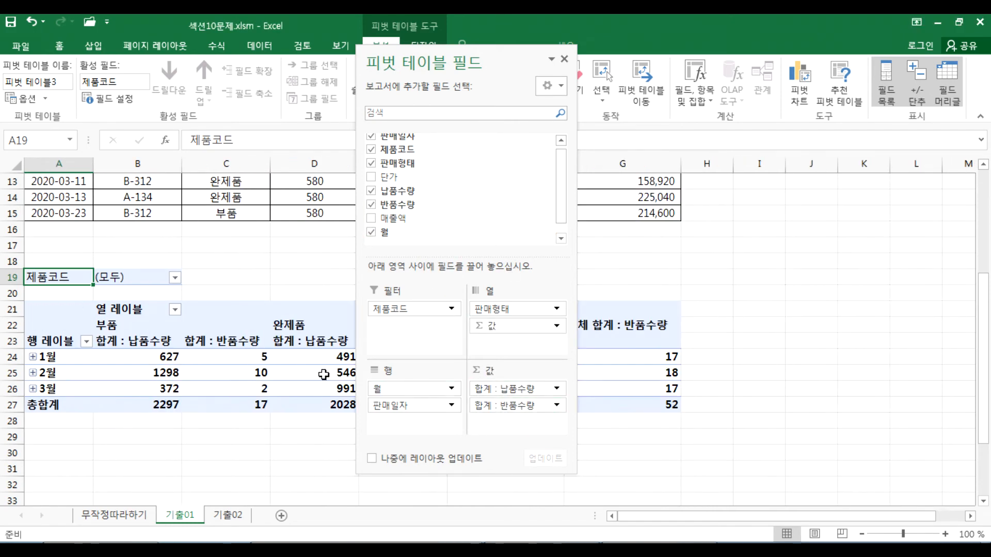
drag(483, 57, 850, 58)
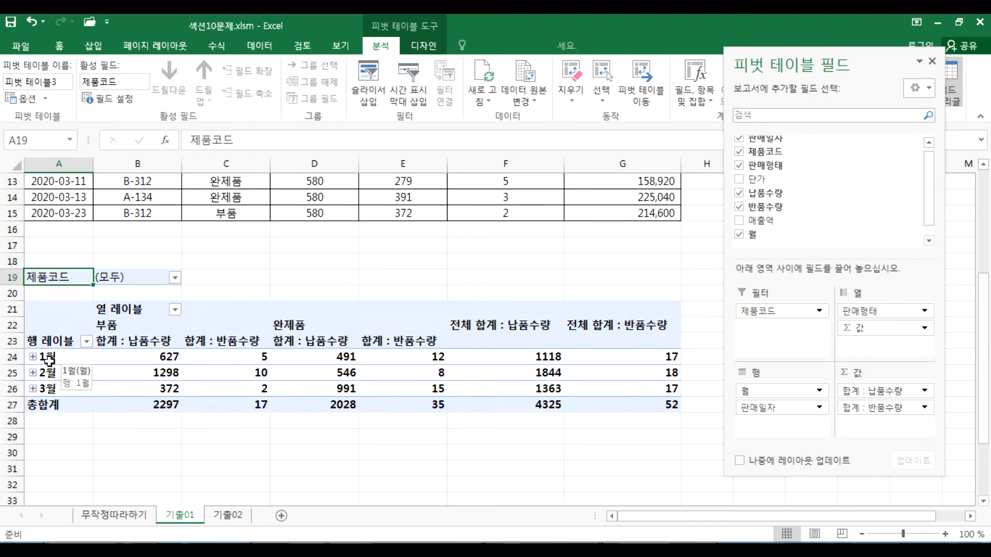
Step: Expand and collapse the 1월 row group in the pivot table, and dock the field list again
click(33, 357)
click(33, 357)
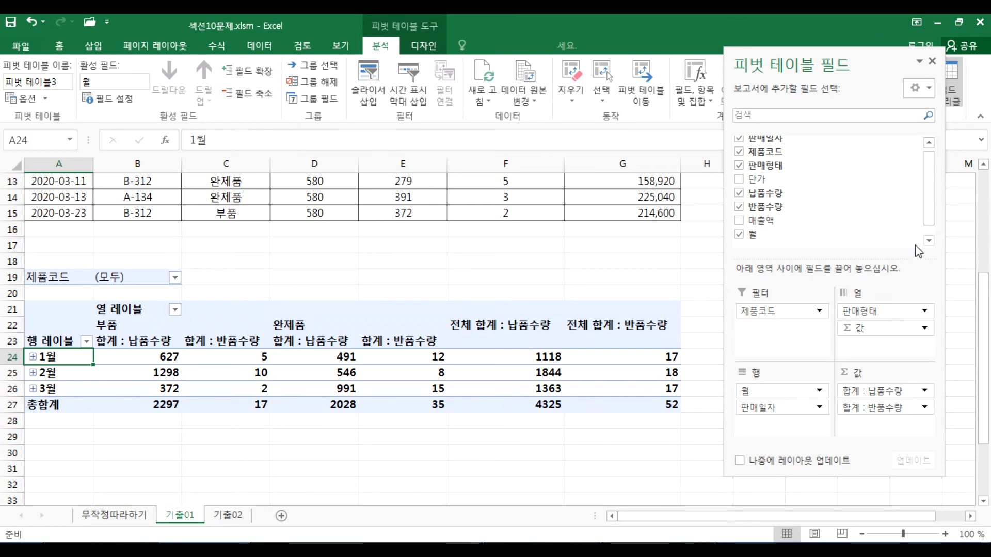
double_click(883, 61)
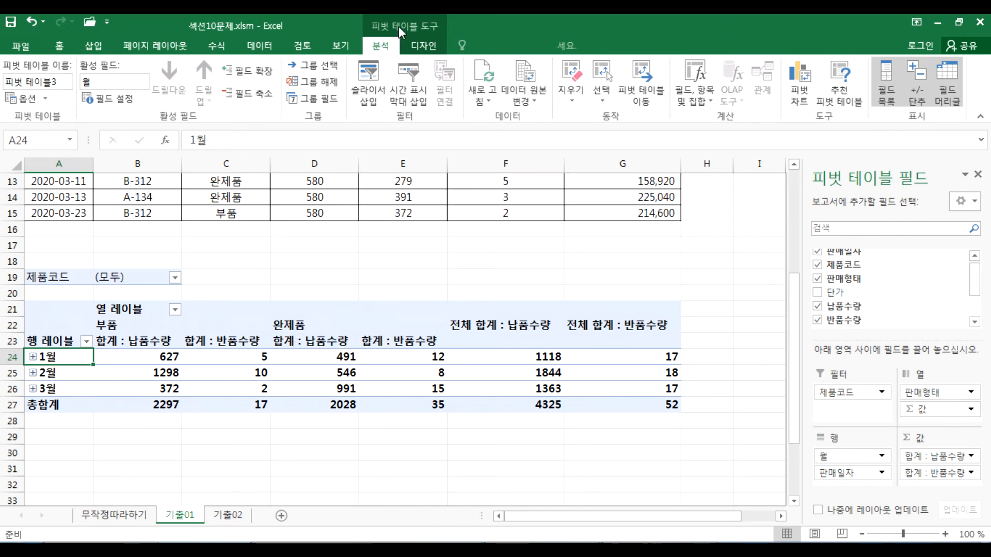
Step: Compare the outline and compact report layouts of the pivot table, leaving it in outline form (개요 형식으로 표시)
click(422, 45)
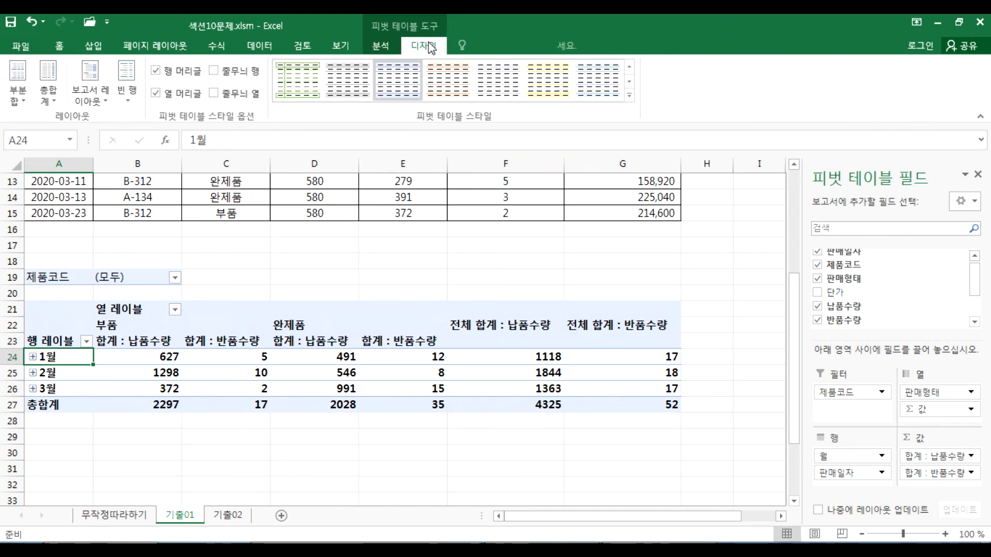
click(387, 46)
click(419, 46)
click(88, 98)
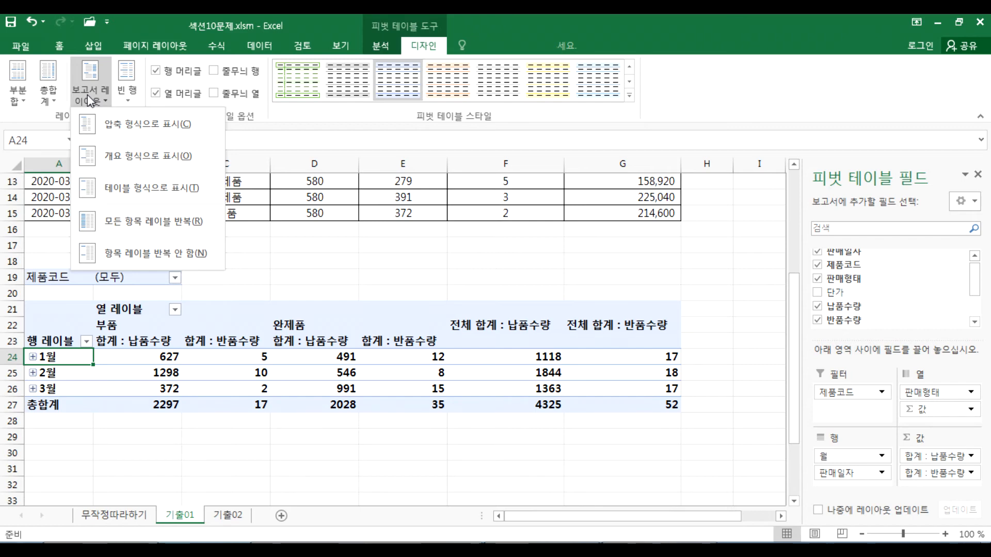
click(122, 158)
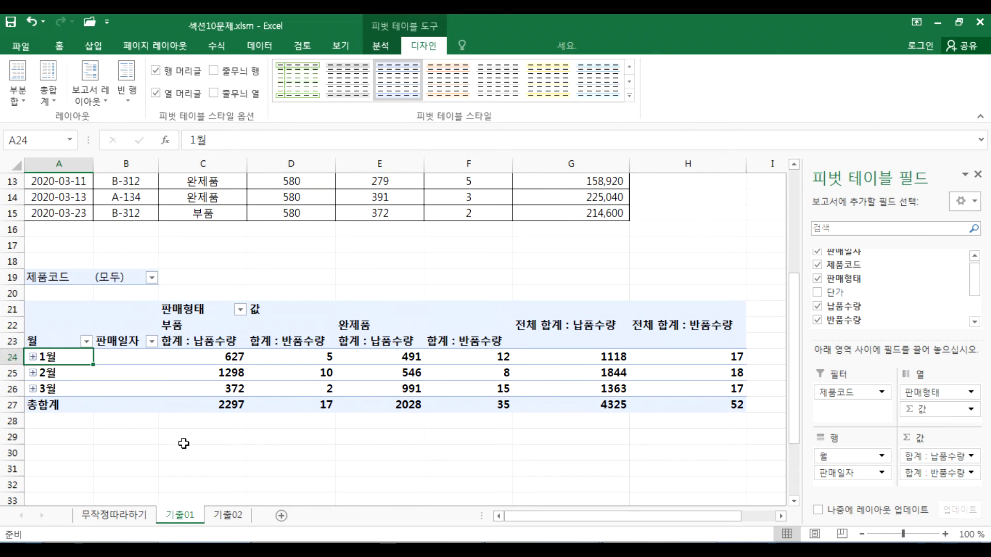
click(90, 92)
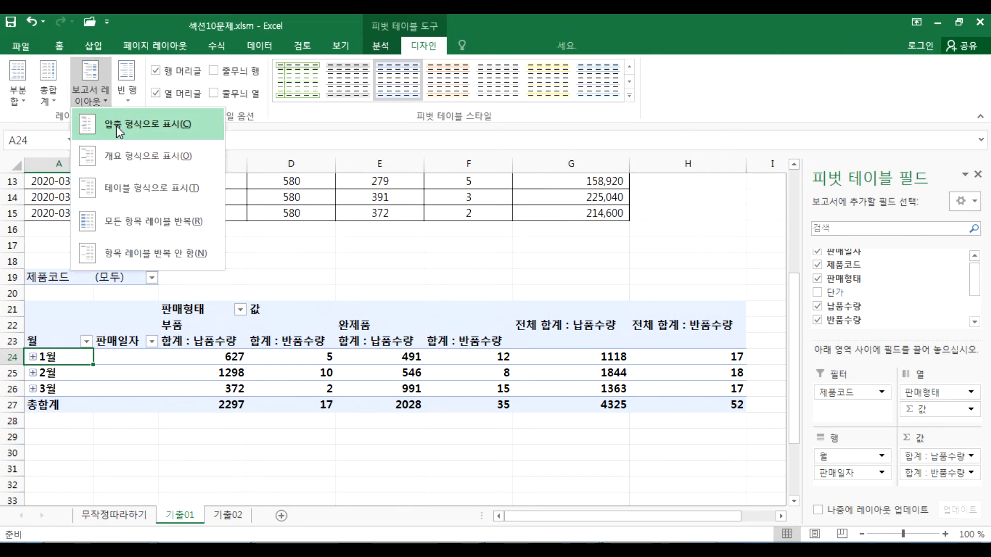
click(117, 129)
click(89, 88)
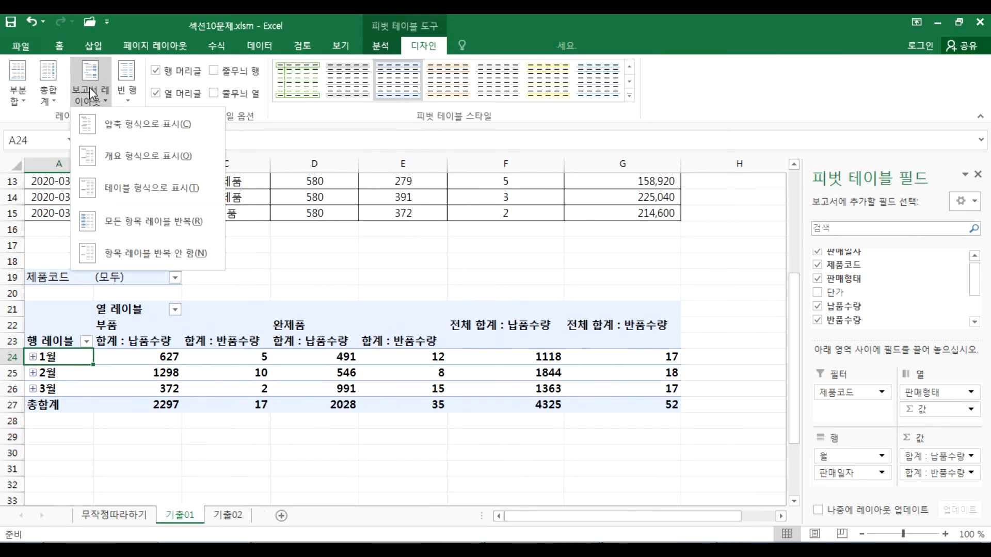
click(123, 161)
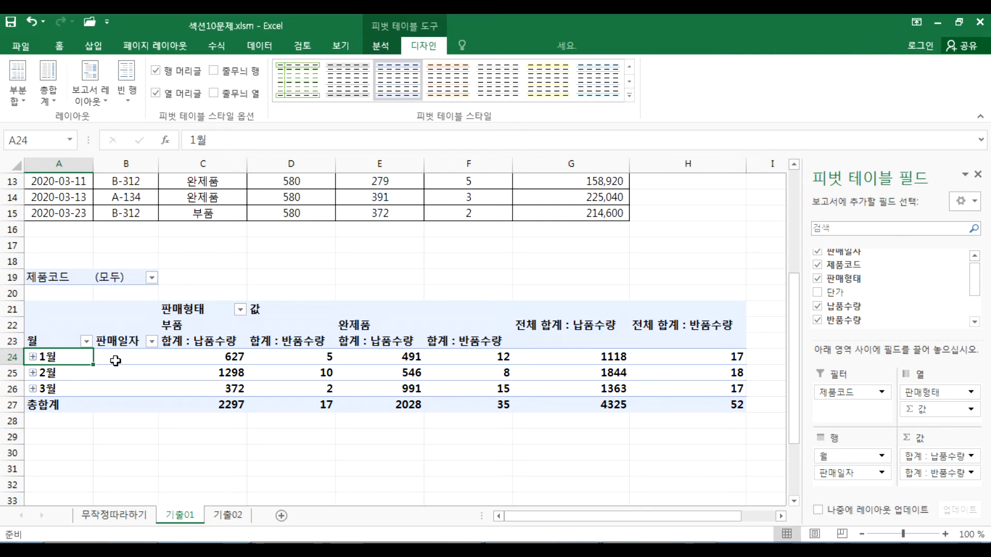
right_click(86, 362)
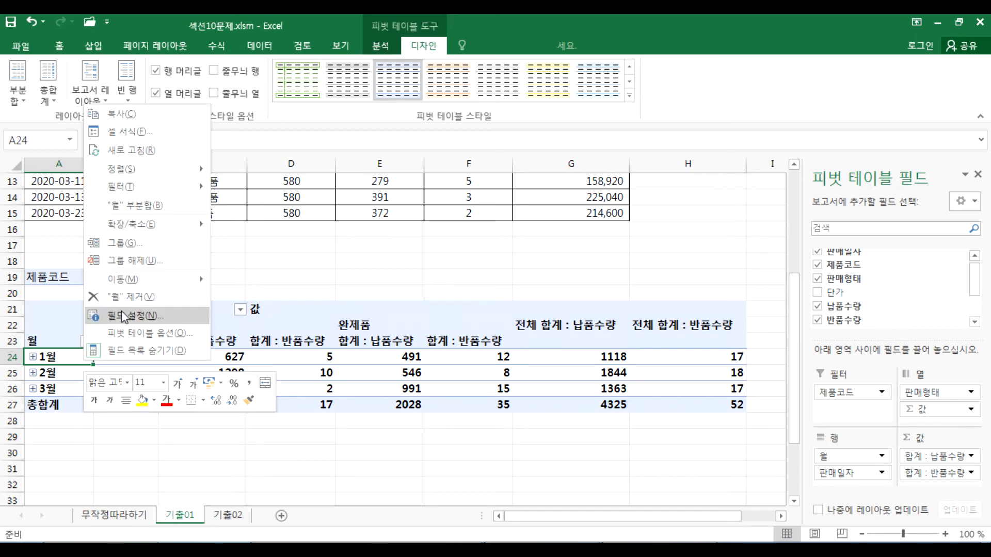
click(124, 243)
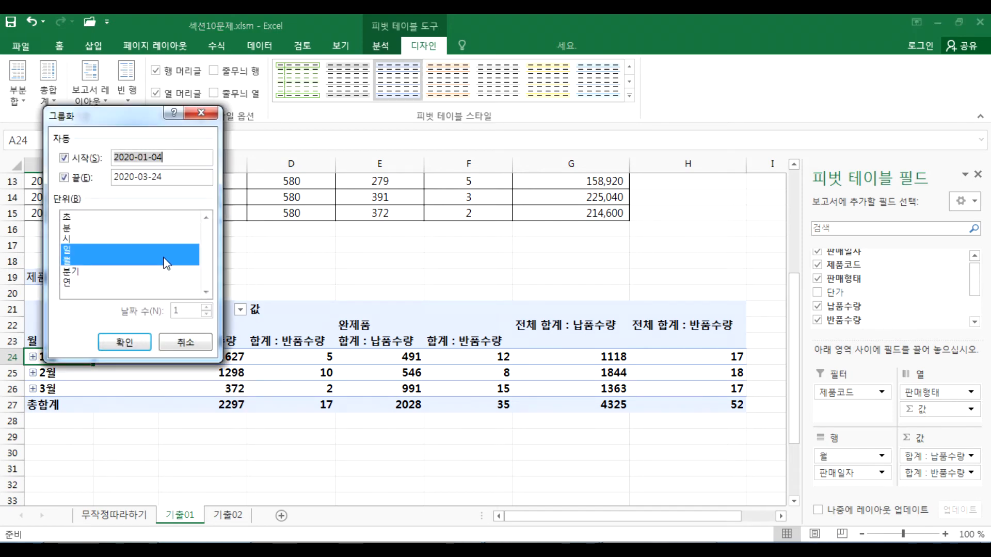
click(189, 343)
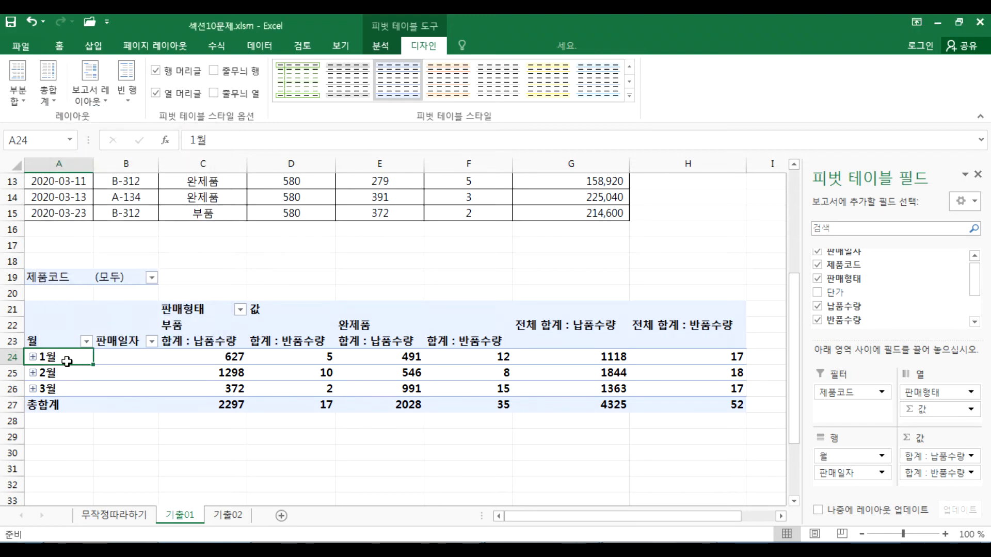
Step: Group the pivot table's dates by 월 only, deselecting 일, and apply the outline form (개요 형식으로 표시) to the report
right_click(67, 362)
click(94, 250)
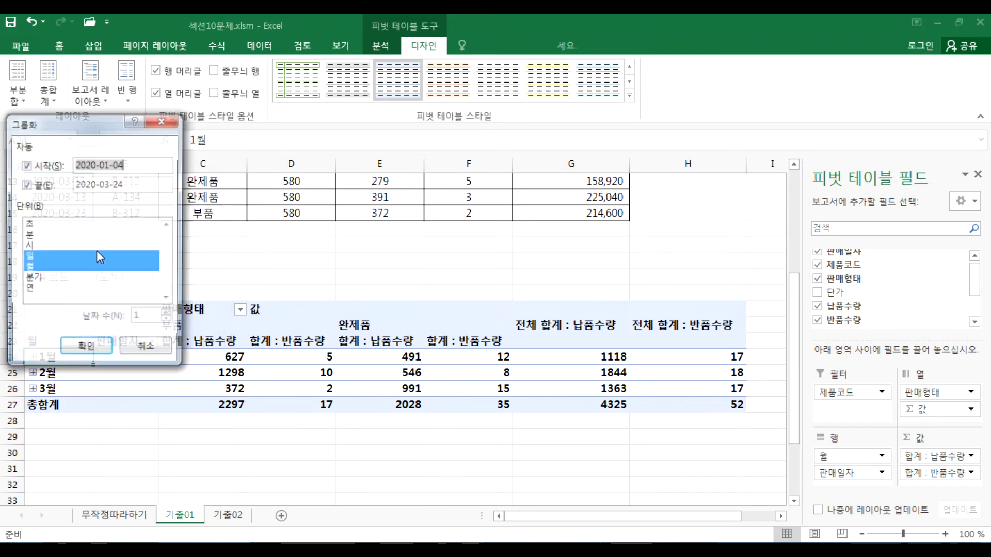
click(28, 257)
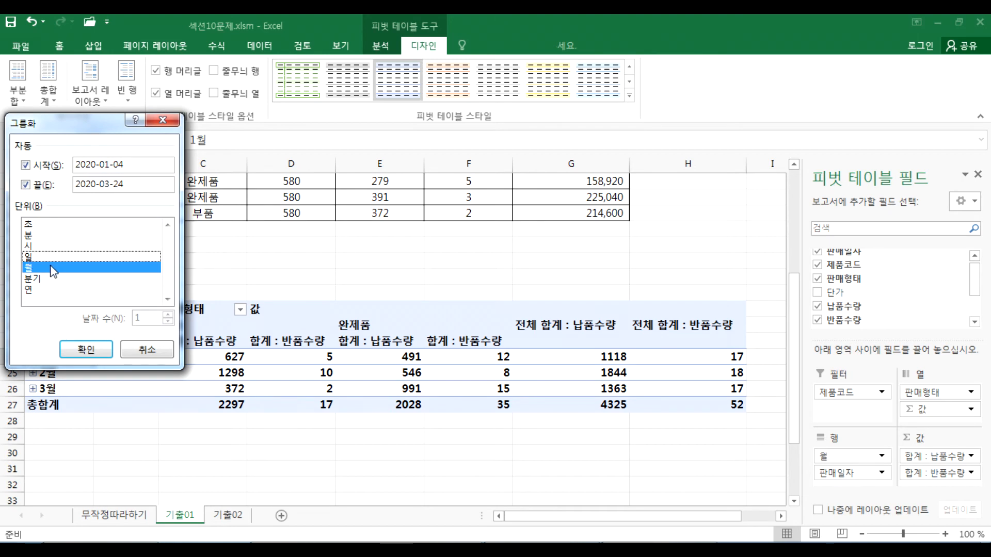
key(Return)
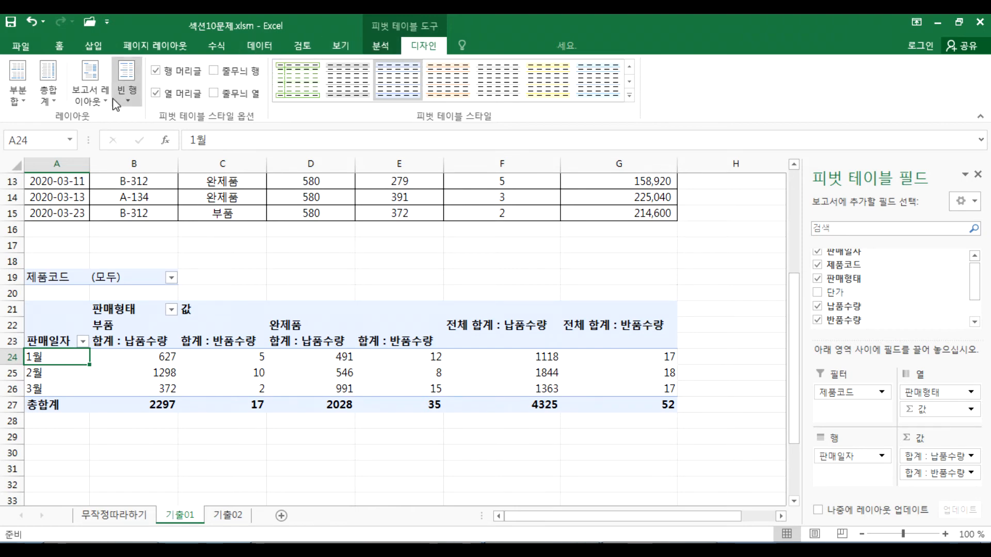
click(91, 95)
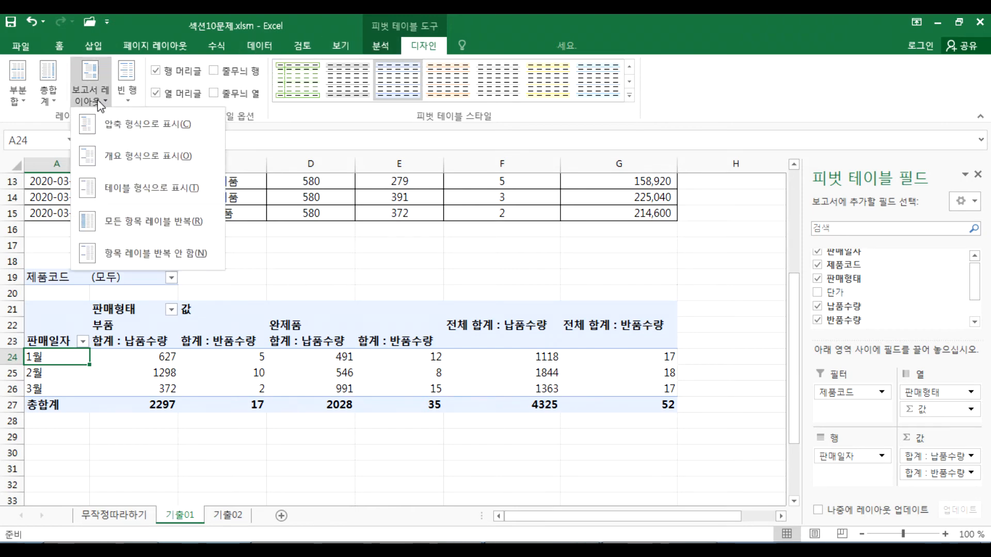
click(115, 161)
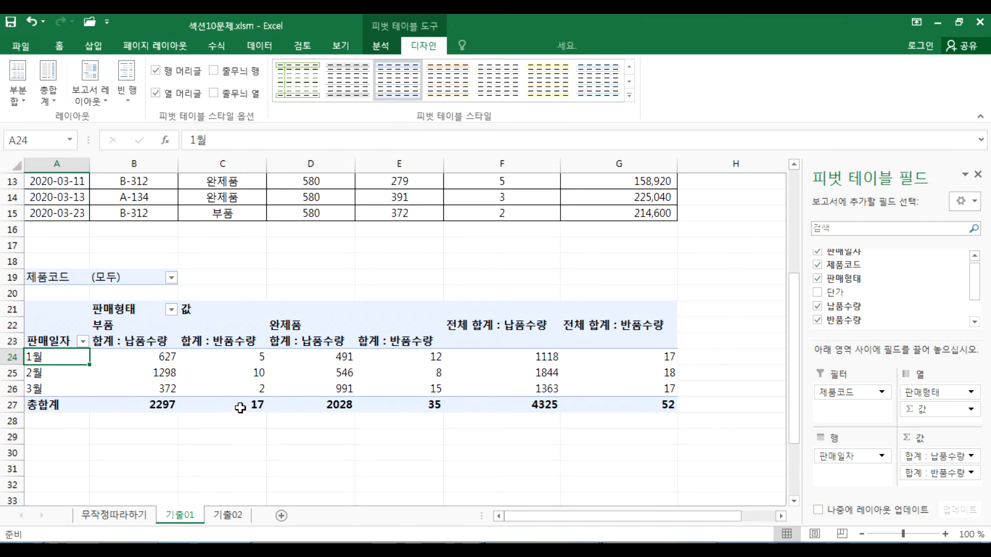
Step: Undock the field list and move the Σ 값 field from the pivot table's columns to its rows below 판매일자
mouse_move(241, 408)
drag(838, 170, 522, 49)
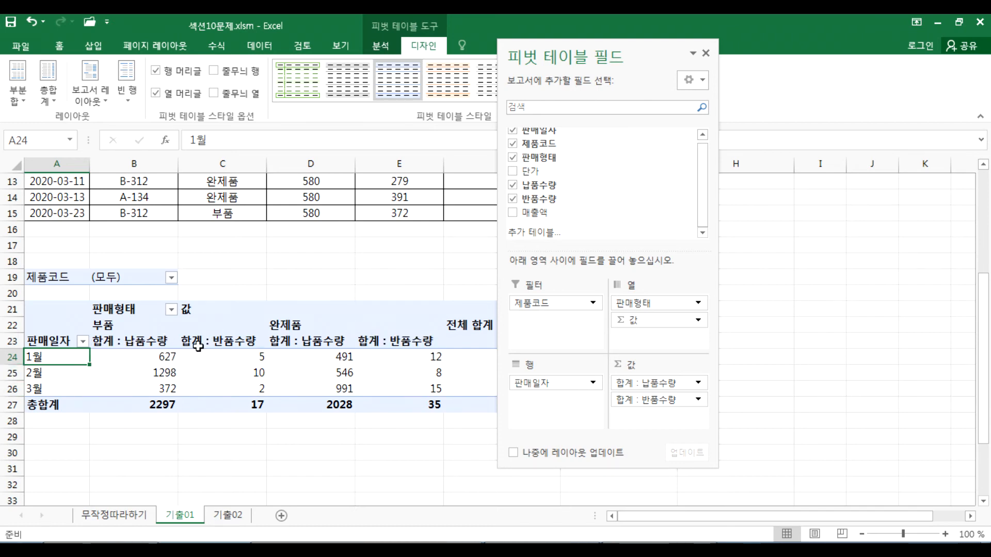
drag(634, 321, 551, 404)
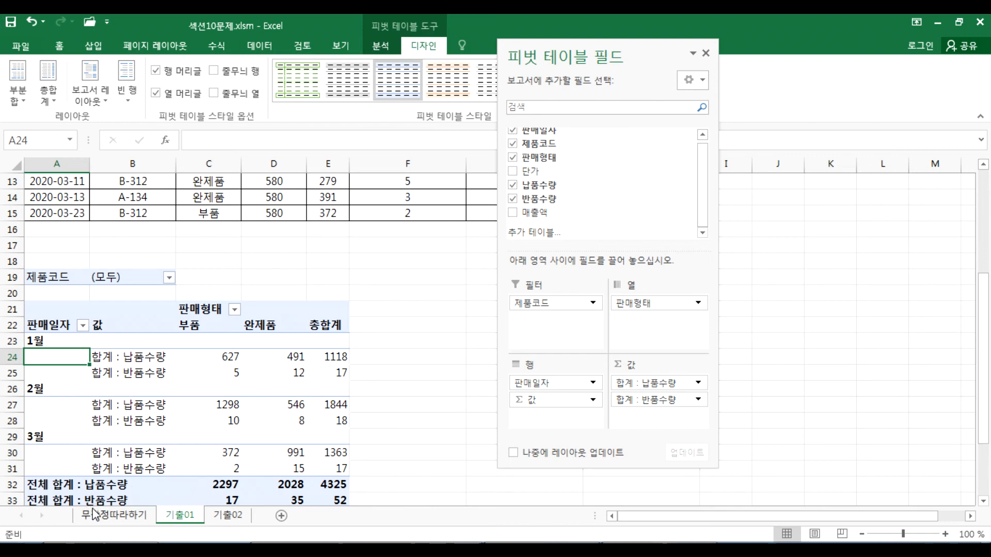
scroll(164, 430, down, 1)
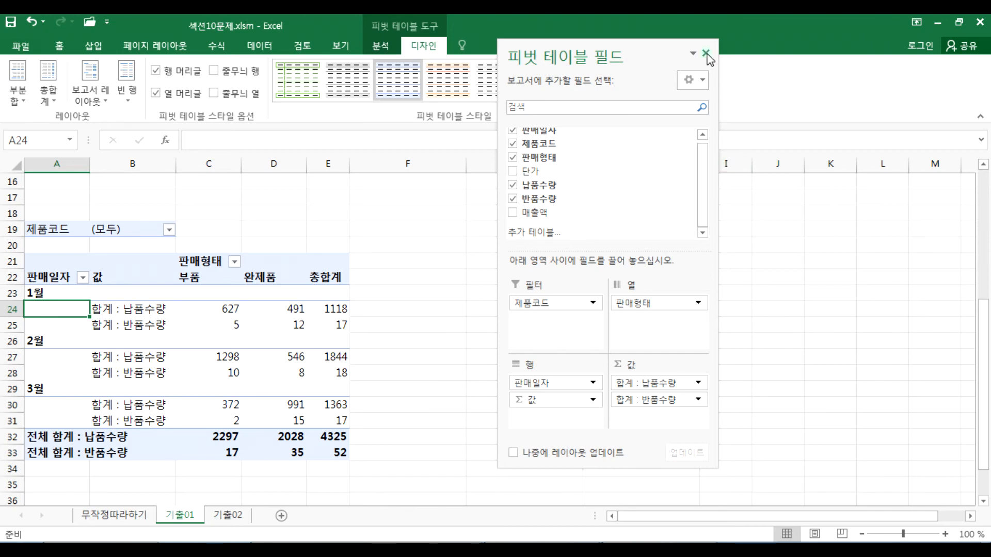
click(437, 228)
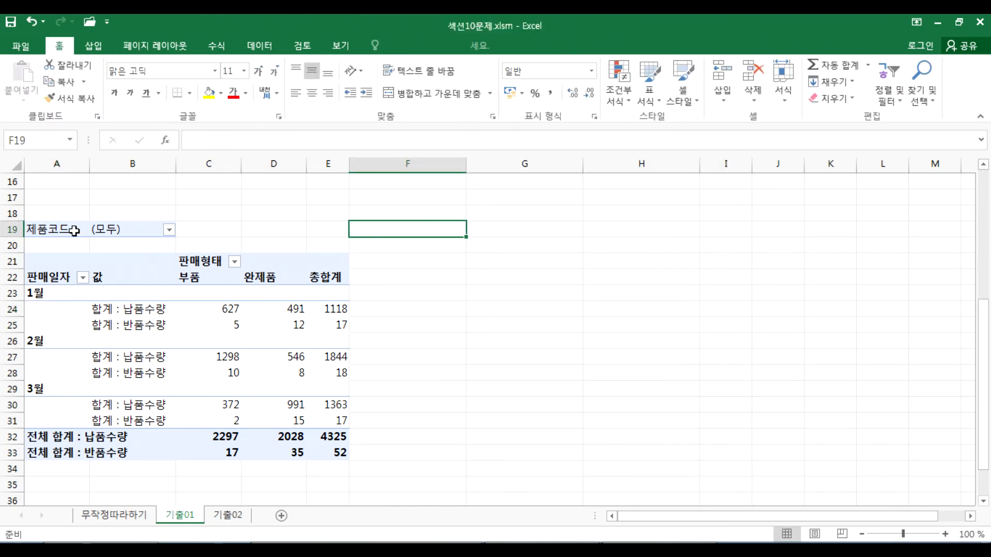
Step: Delete the whole pivot table in A19:E33 and undo the deletion
scroll(68, 225, up, 2)
scroll(57, 287, down, 1)
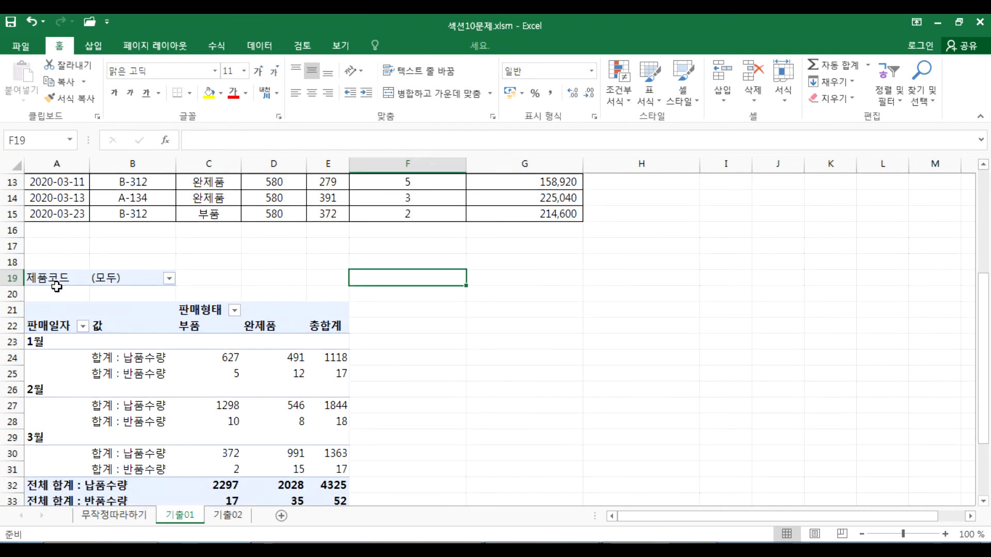
drag(73, 277, 416, 385)
drag(408, 311, 223, 449)
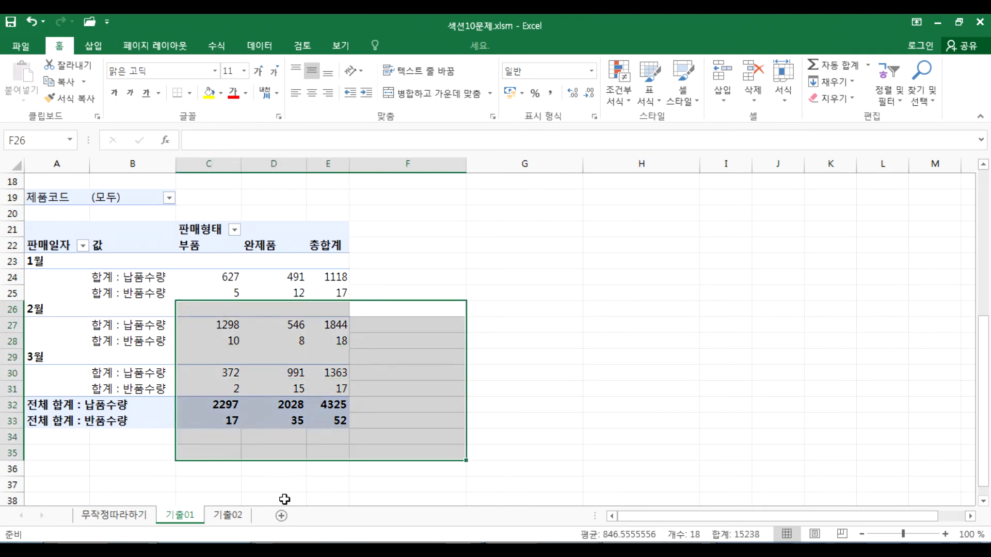
click(204, 494)
drag(32, 199, 320, 420)
key(Delete)
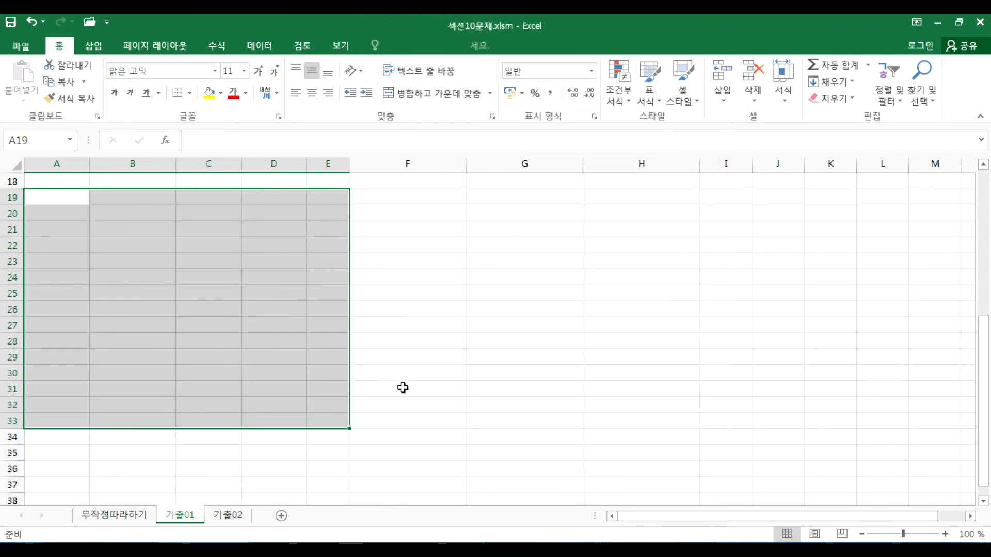
key(ctrl+z)
Step: Try to delete only part of the pivot table by clearing the cells C27:F37
click(398, 357)
drag(392, 325, 233, 484)
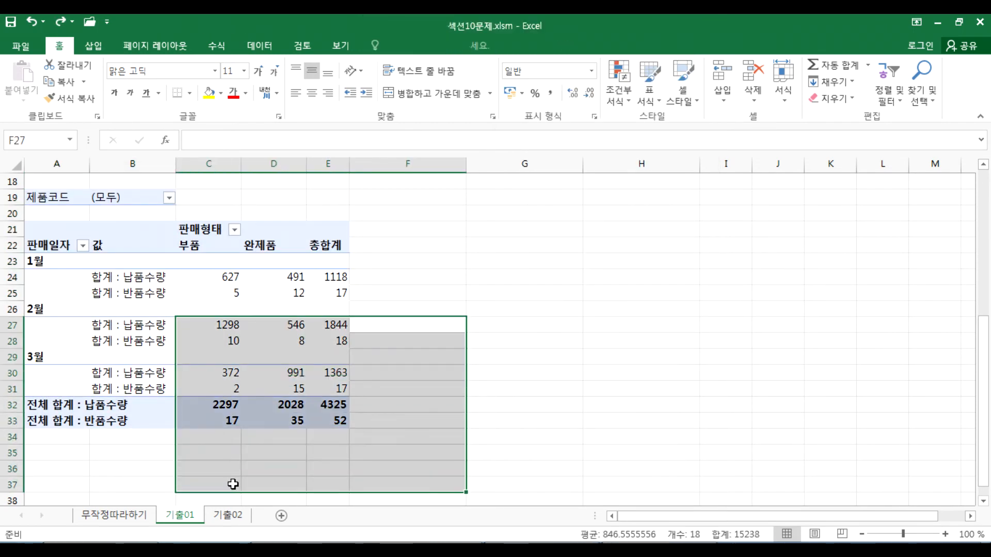
key(Delete)
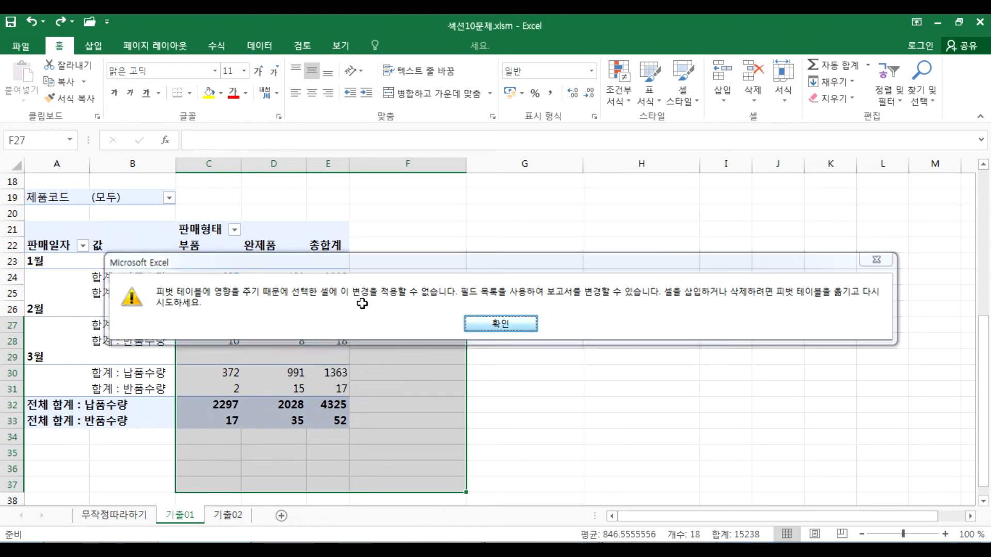
click(493, 326)
Step: Delete the entire pivot table, including its report filter, from A19:E33
drag(59, 198, 310, 420)
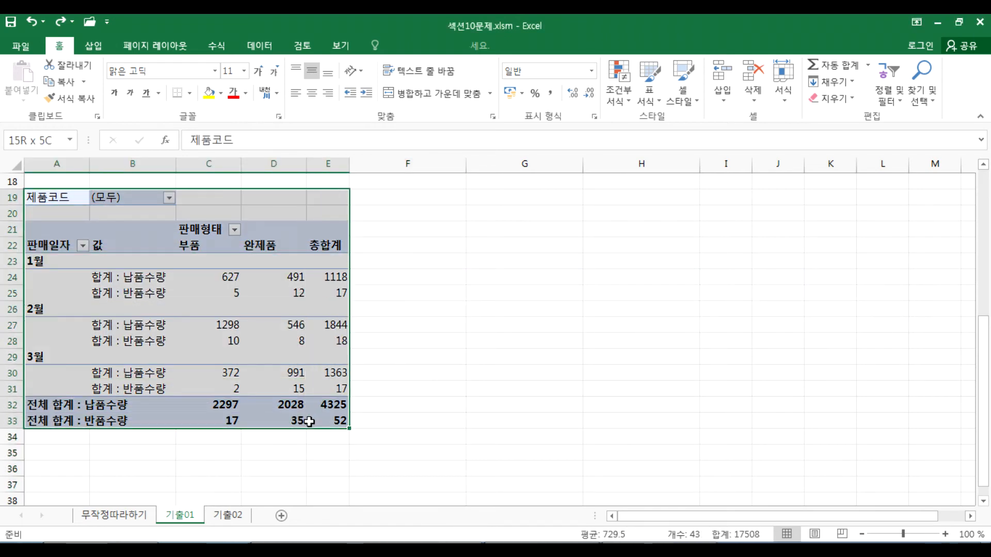
key(Delete)
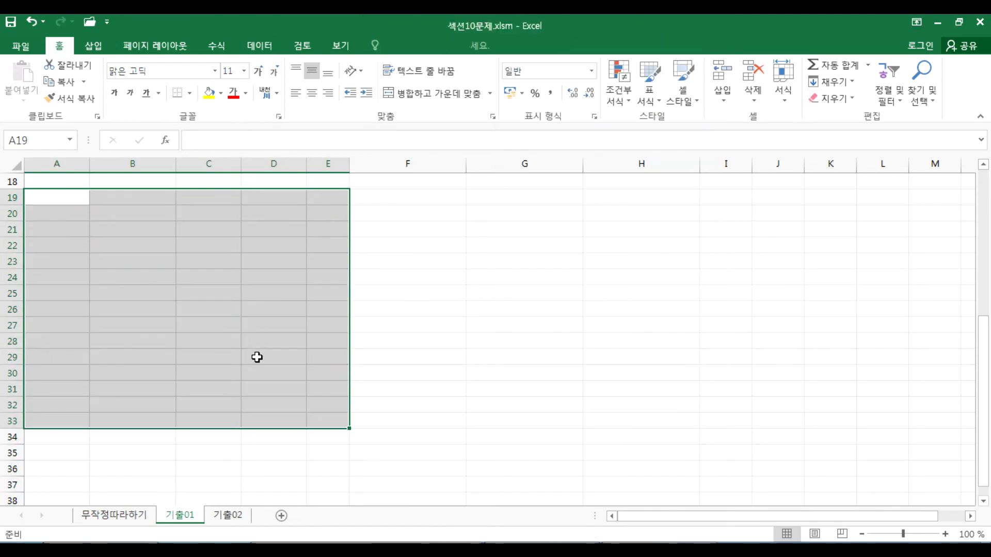
Step: Insert a pivot table from the source data 기출01!$A$3:$G$15 into the existing worksheet at cell A21
scroll(256, 357, up, 4)
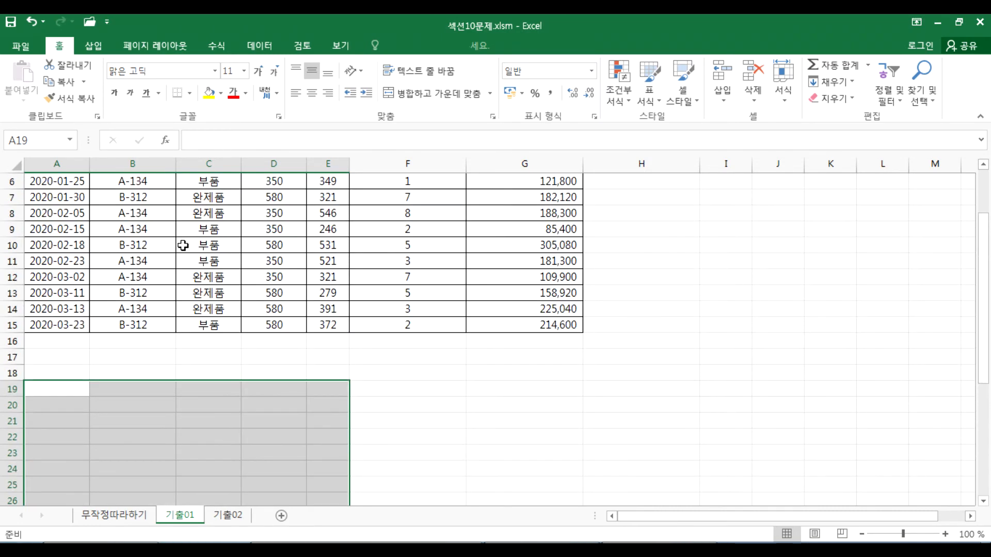
click(174, 244)
click(109, 47)
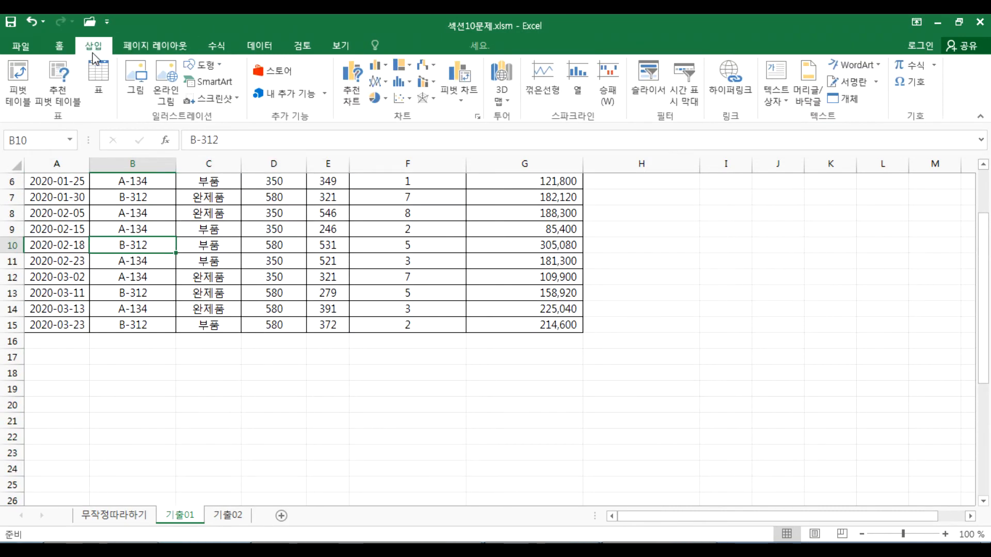
click(18, 80)
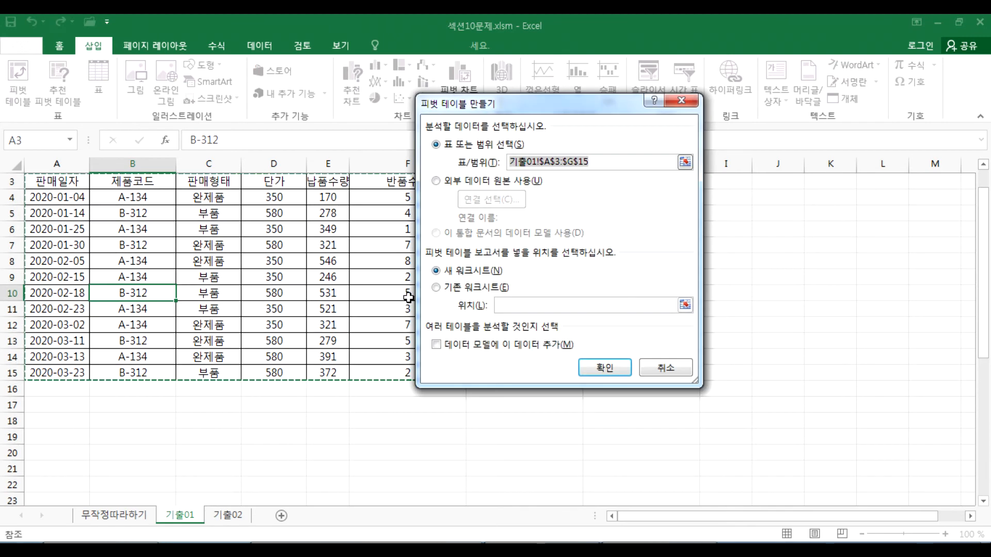
click(463, 289)
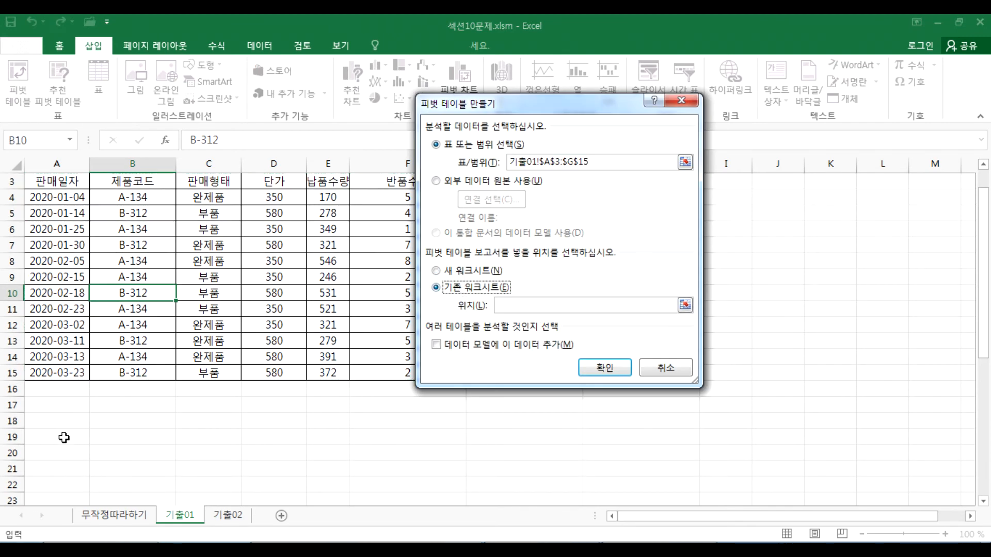
click(51, 472)
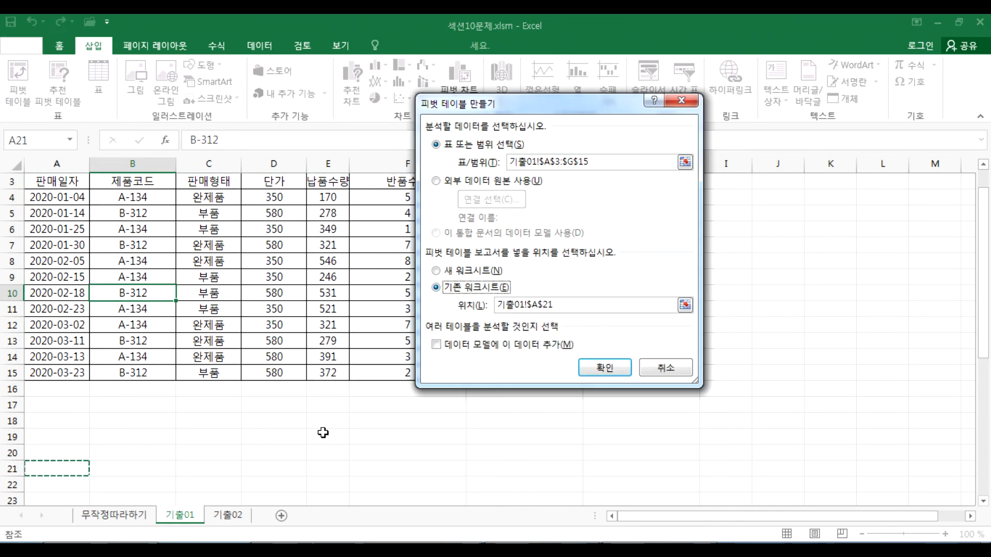
click(605, 368)
Step: Add 제품코드 as the pivot table's report filter, 판매일자 as rows and 판매형태 as columns
scroll(199, 341, down, 2)
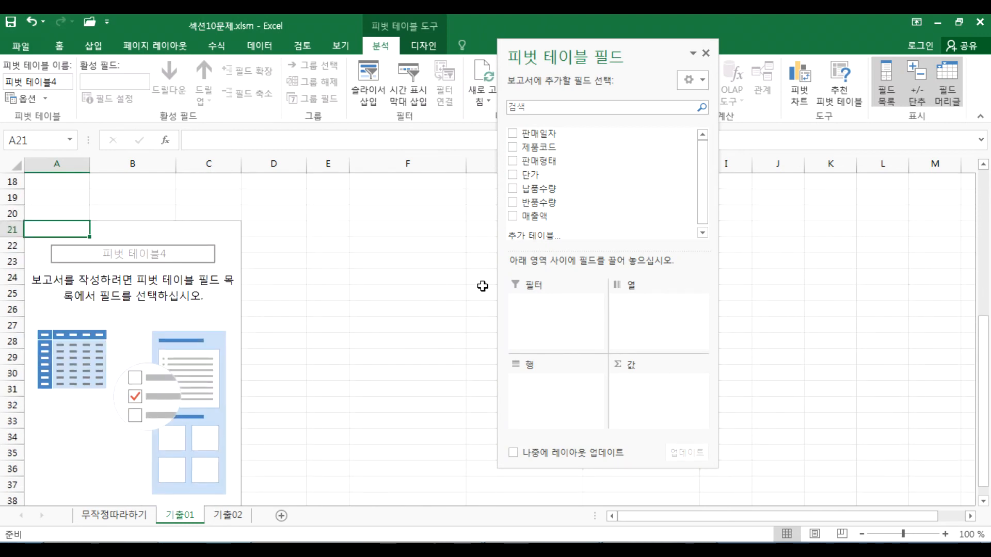
drag(540, 147, 548, 309)
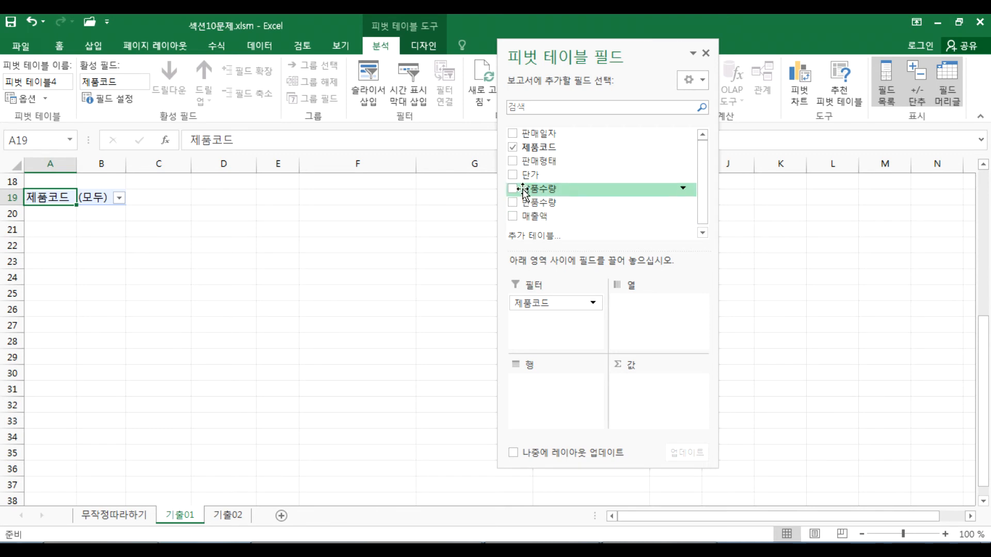
drag(570, 132, 560, 400)
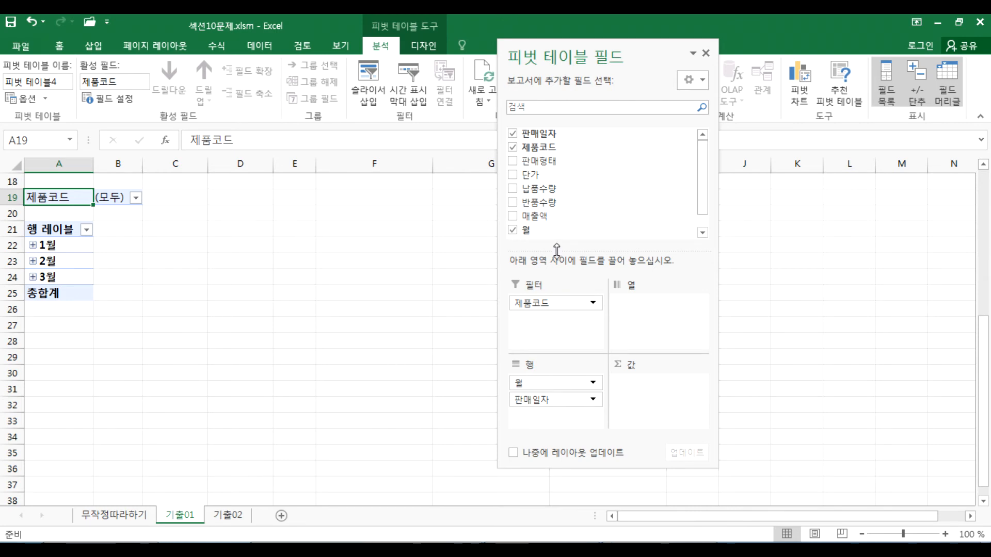
drag(550, 162, 635, 324)
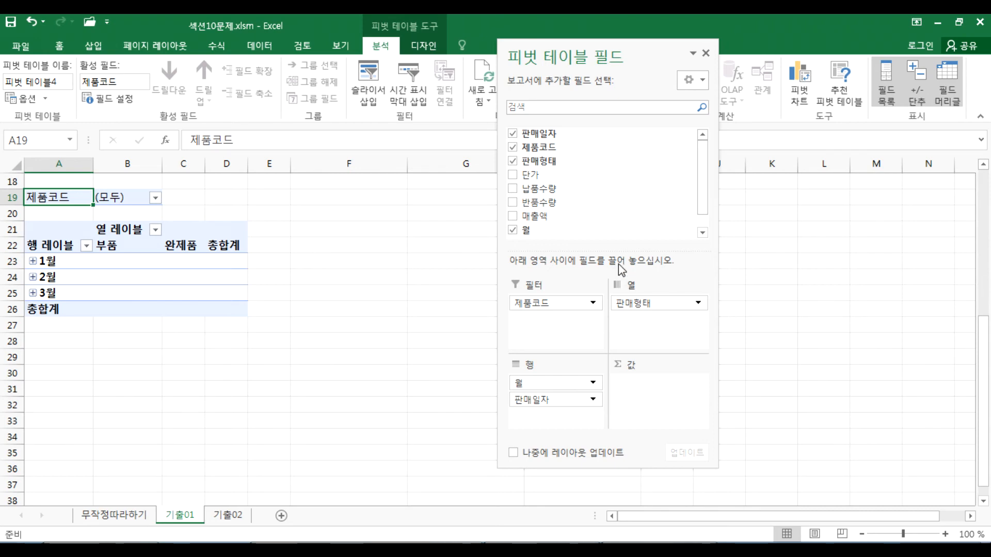
Step: Add 납품수량 and 반품수량 as summed values and move the Σ 값 field to the rows below 판매일자
drag(547, 189, 626, 330)
drag(642, 388, 643, 385)
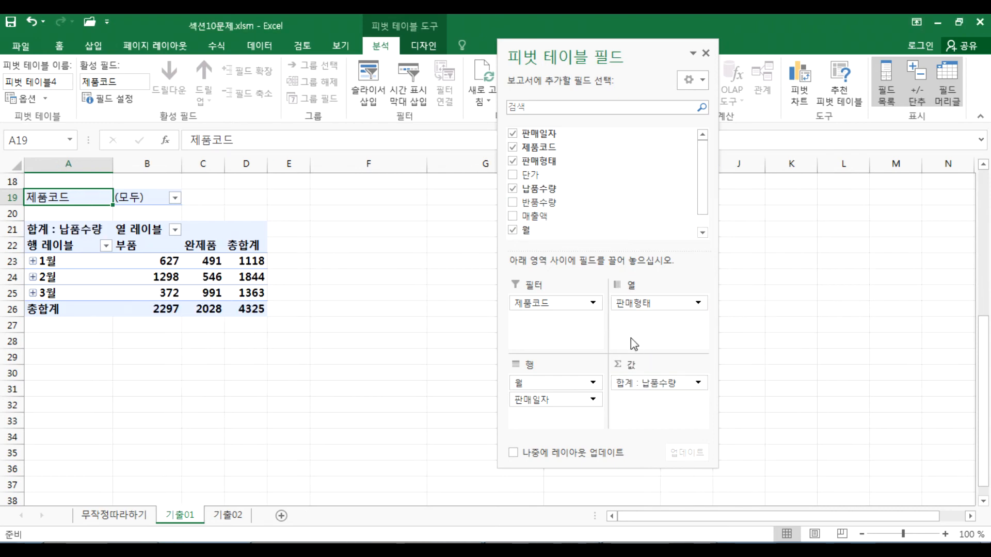
drag(542, 203, 664, 408)
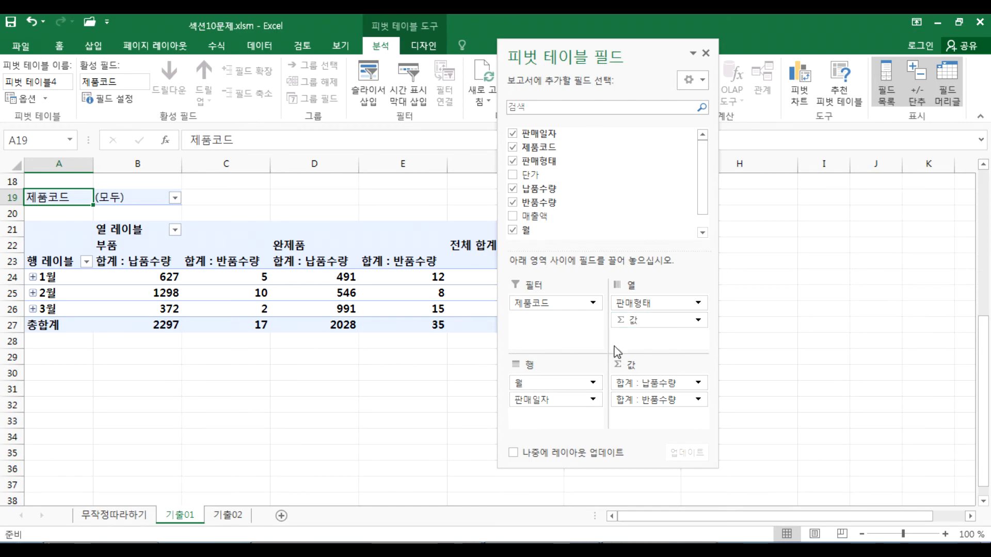
drag(525, 411, 526, 415)
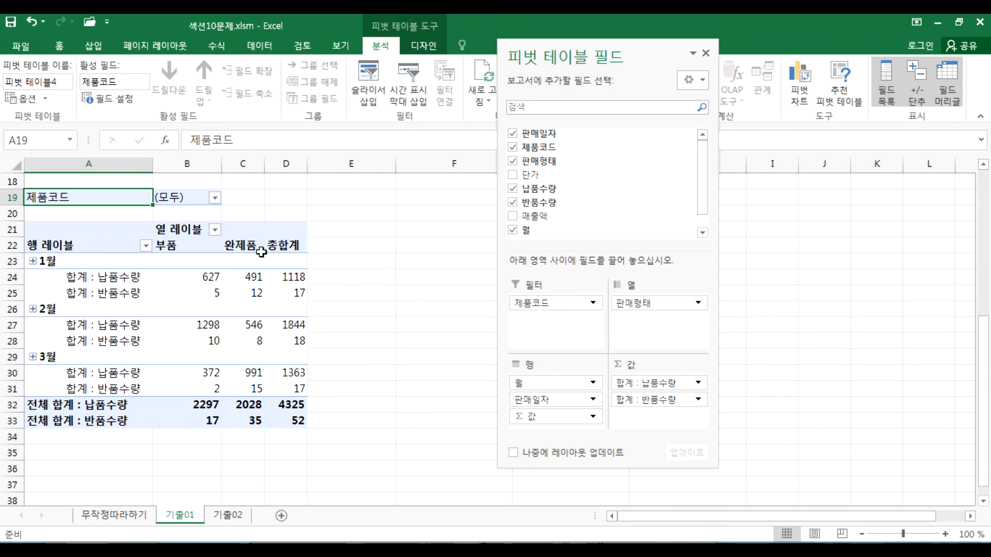
Step: Dock the pivot table field list and set the report layout to outline form (개요 형식)
click(51, 229)
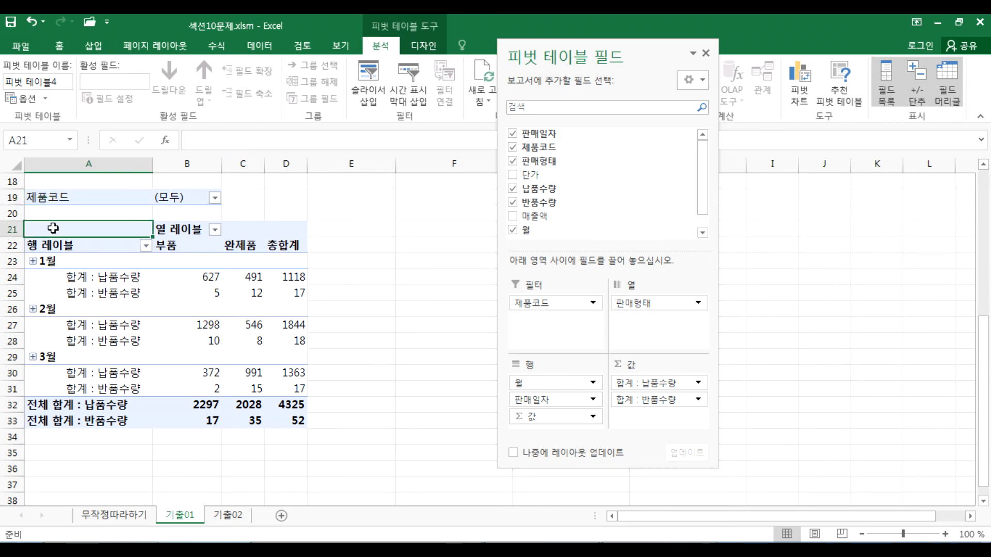
double_click(579, 52)
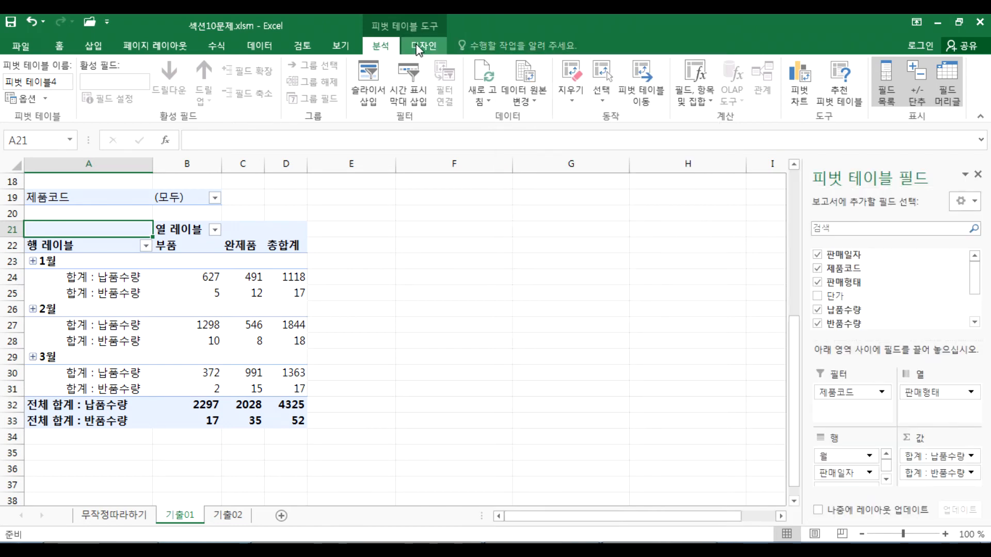
click(418, 48)
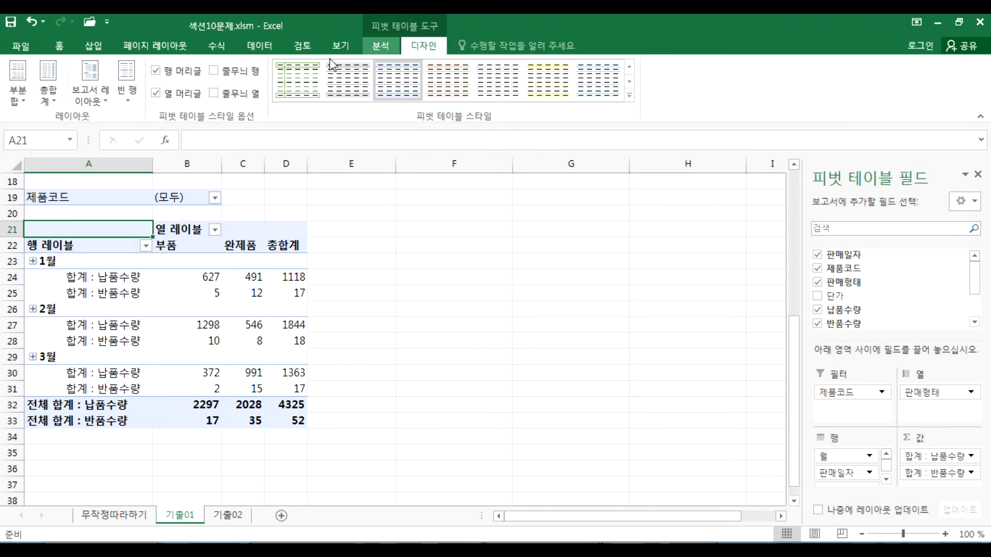
click(95, 89)
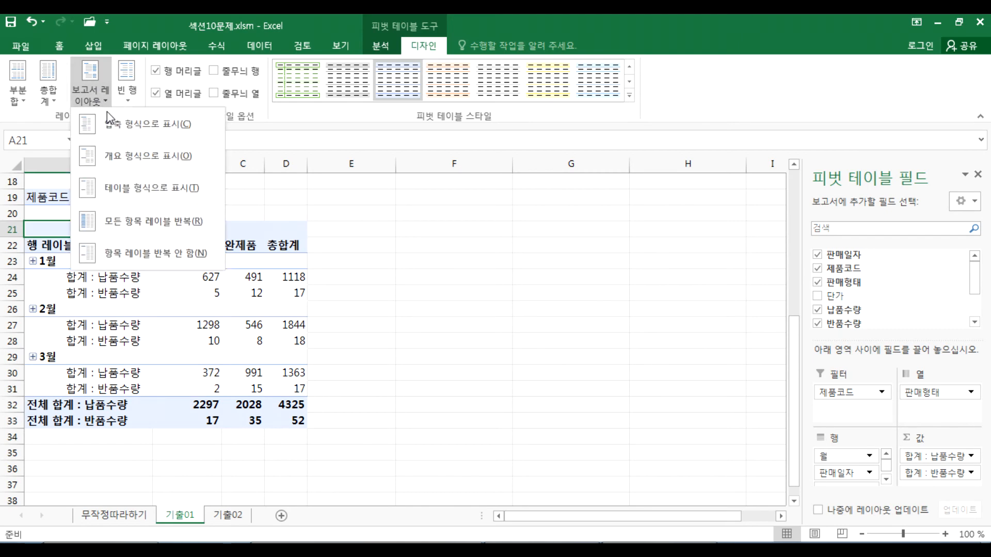
click(137, 156)
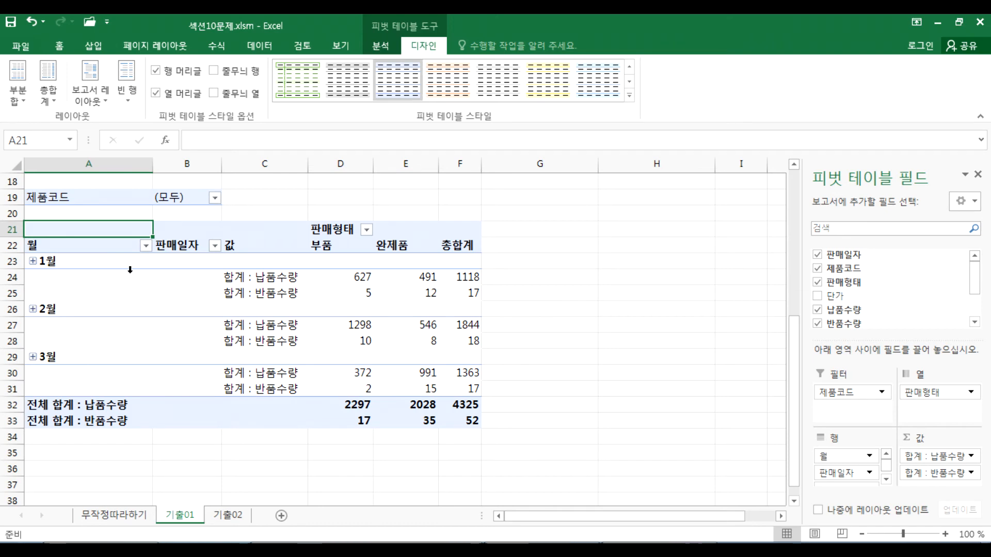
Step: Try grouping the pivot table's dates by day (일) only, look through the rows, and undo the grouping
right_click(66, 277)
click(87, 418)
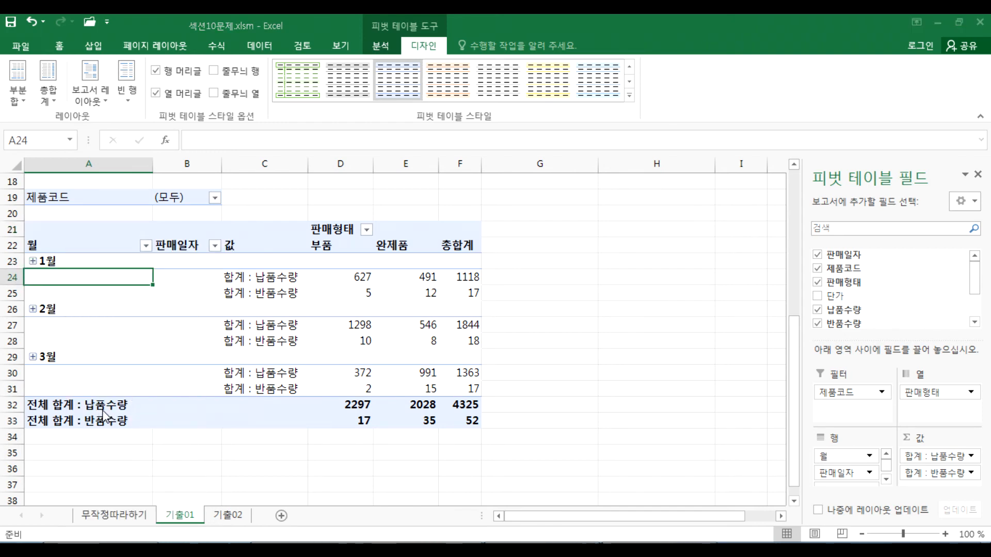
click(36, 434)
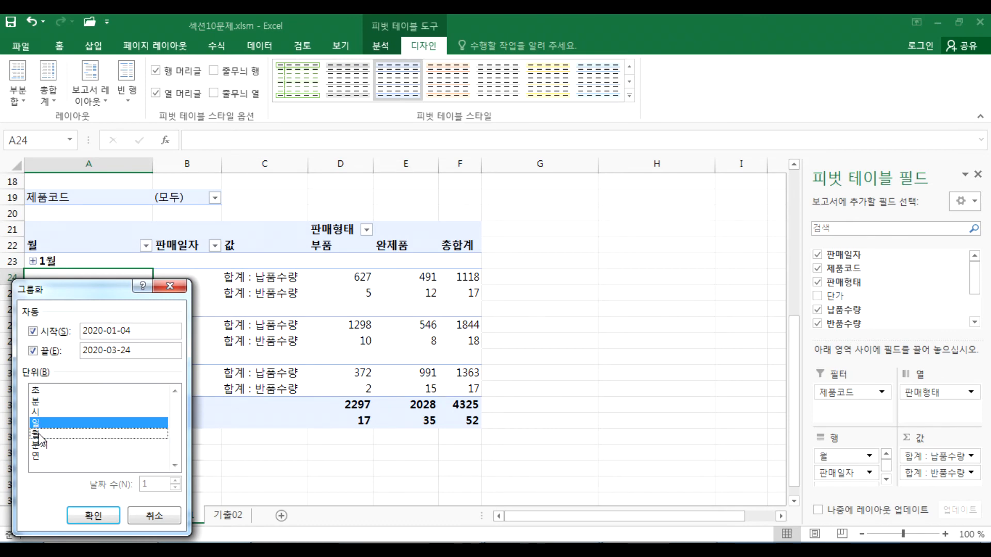
click(93, 515)
scroll(79, 292, down, 9)
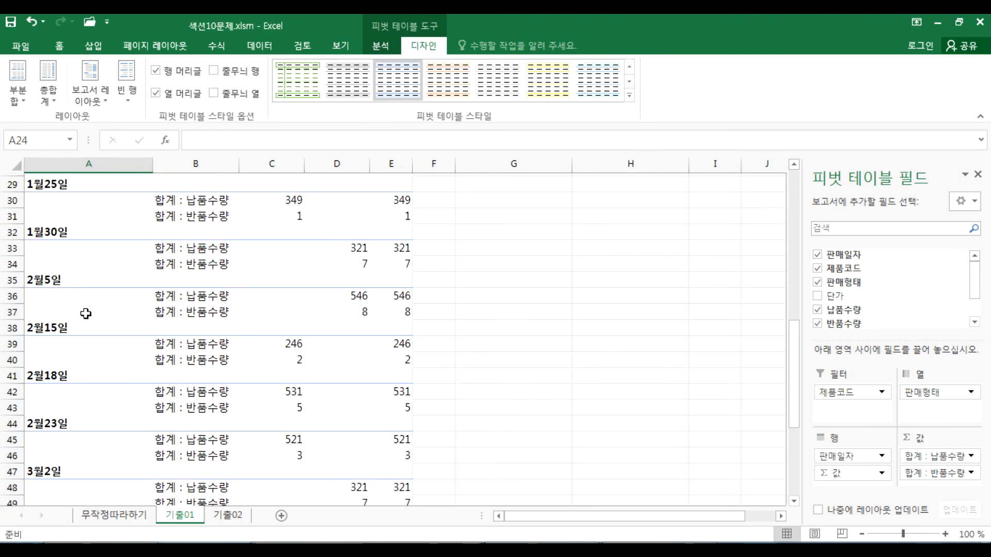
scroll(87, 317, up, 6)
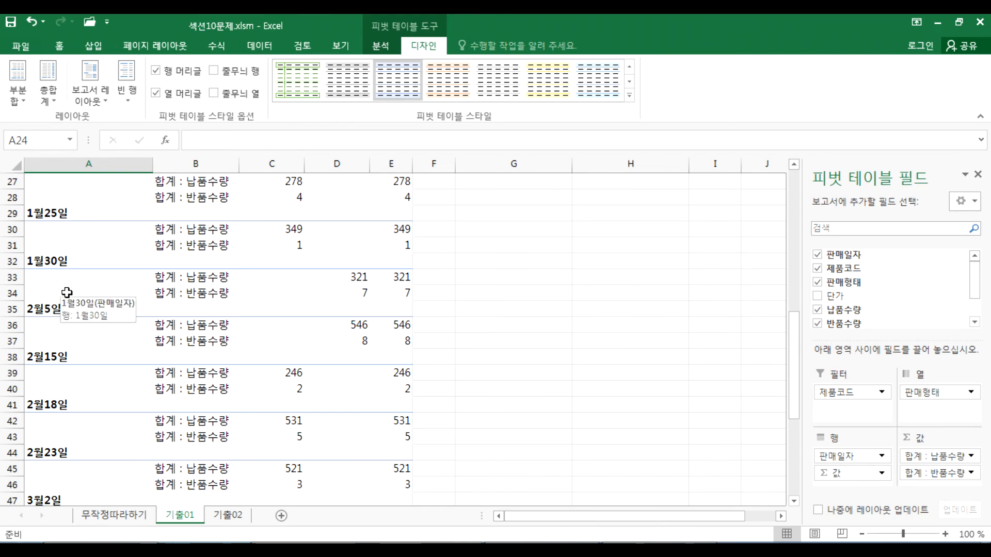
scroll(67, 292, up, 3)
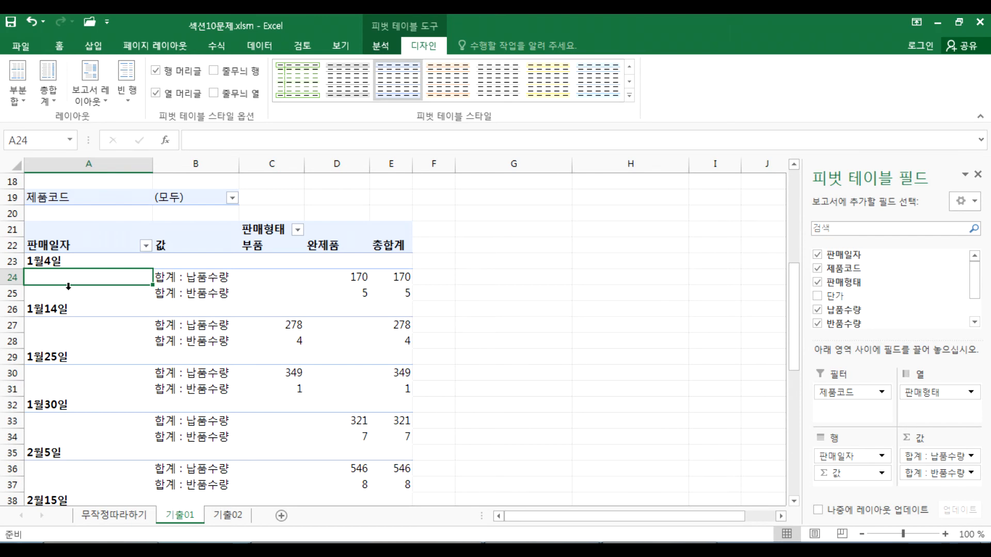
key(ctrl+z)
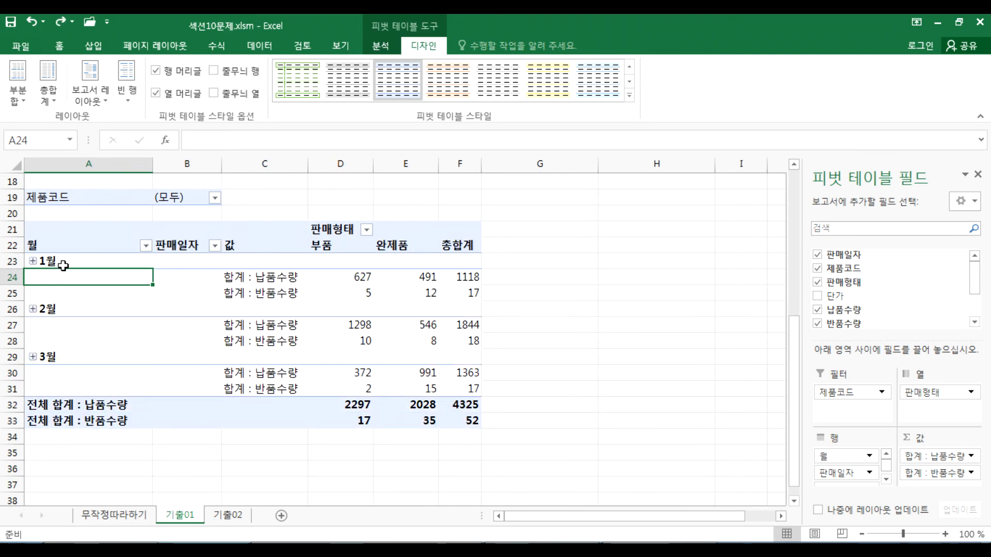
Step: Group the pivot table's dates by month (월) only, leaving the day unit unselected
right_click(75, 282)
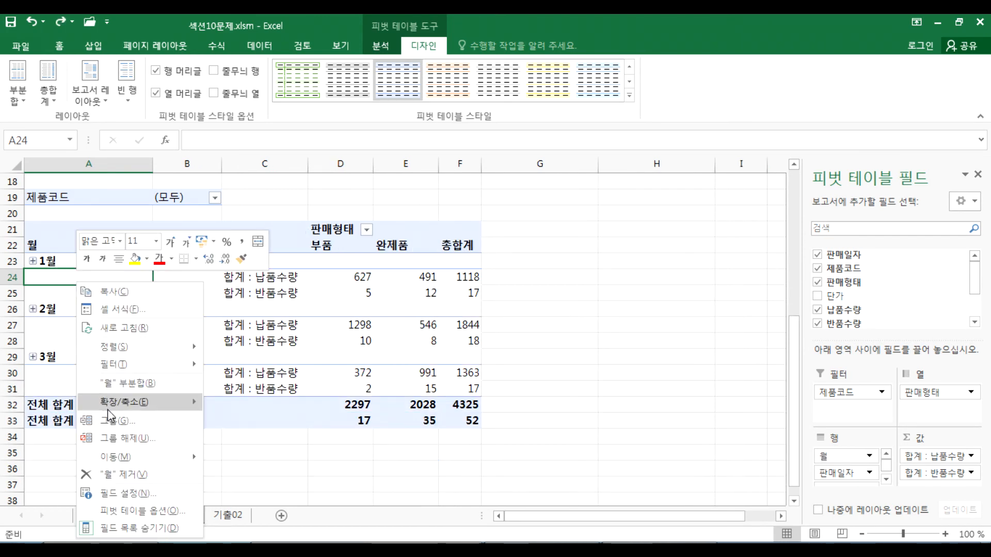
click(110, 421)
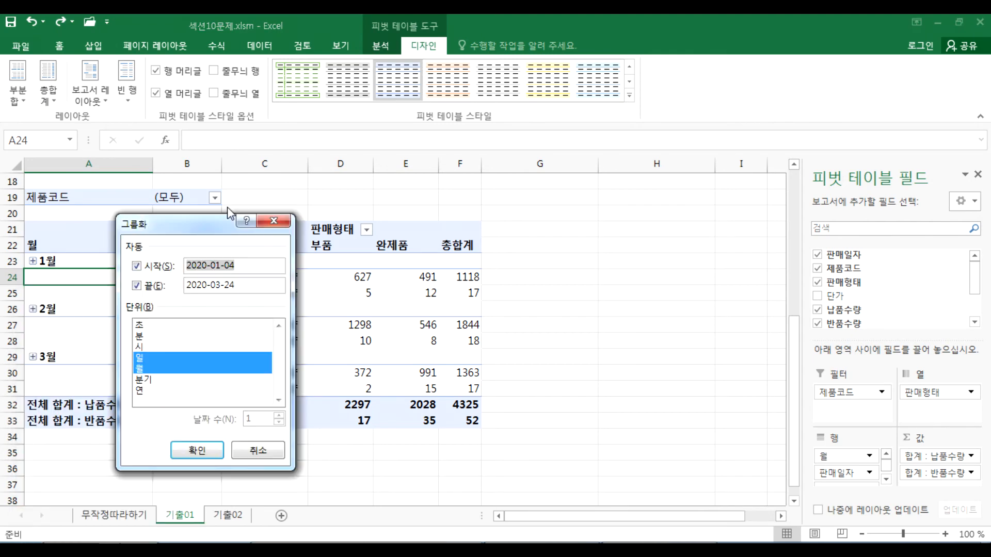
click(203, 314)
click(204, 325)
click(202, 325)
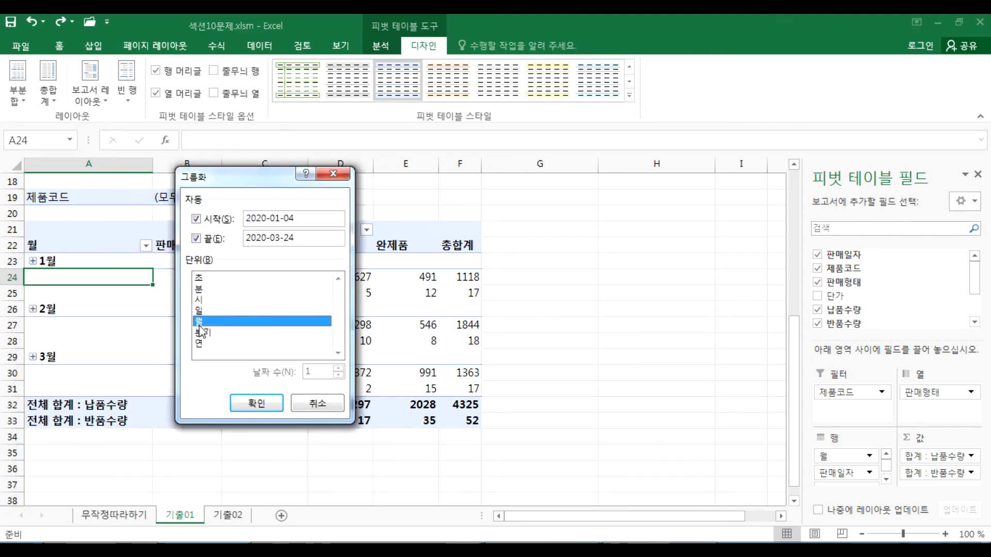
click(258, 408)
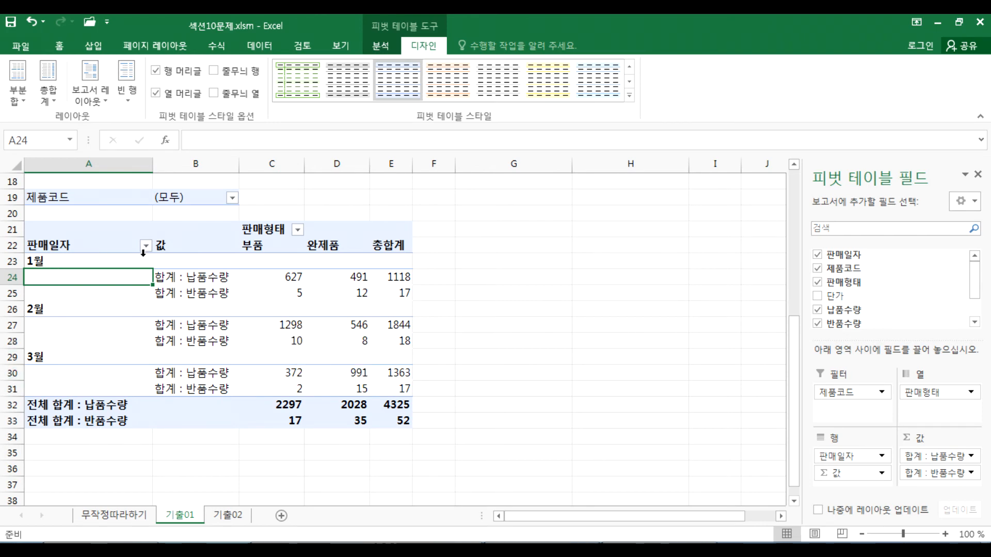
Step: Compare the 제품 판매 현황 source data with the monthly pivot table, including the first 판매일자 and 매출액 entries
scroll(200, 301, up, 6)
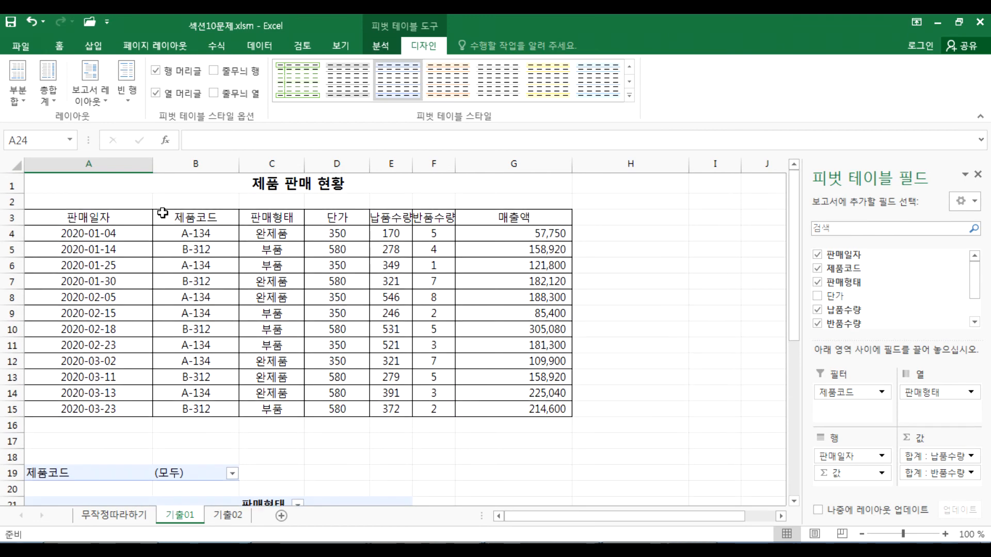
scroll(191, 379, down, 4)
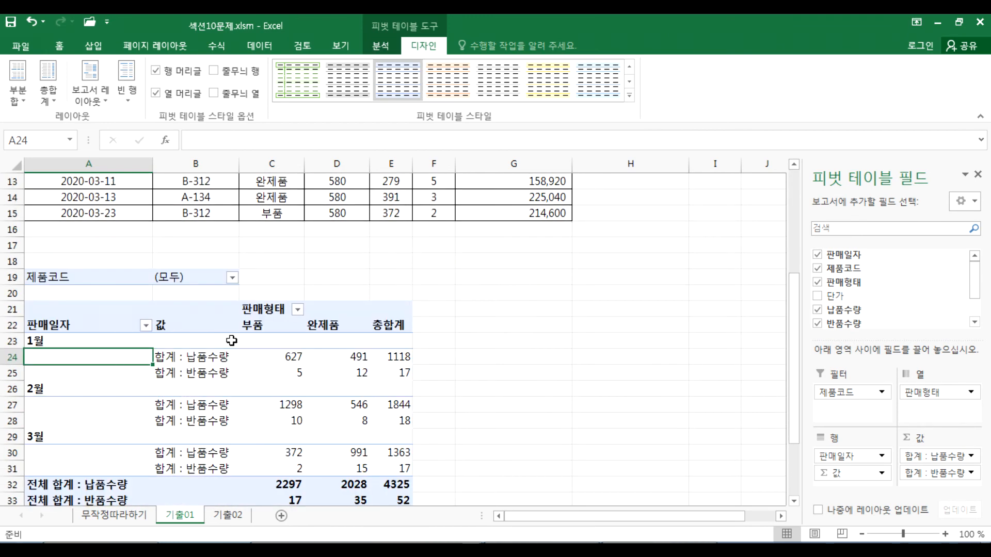
scroll(284, 317, up, 4)
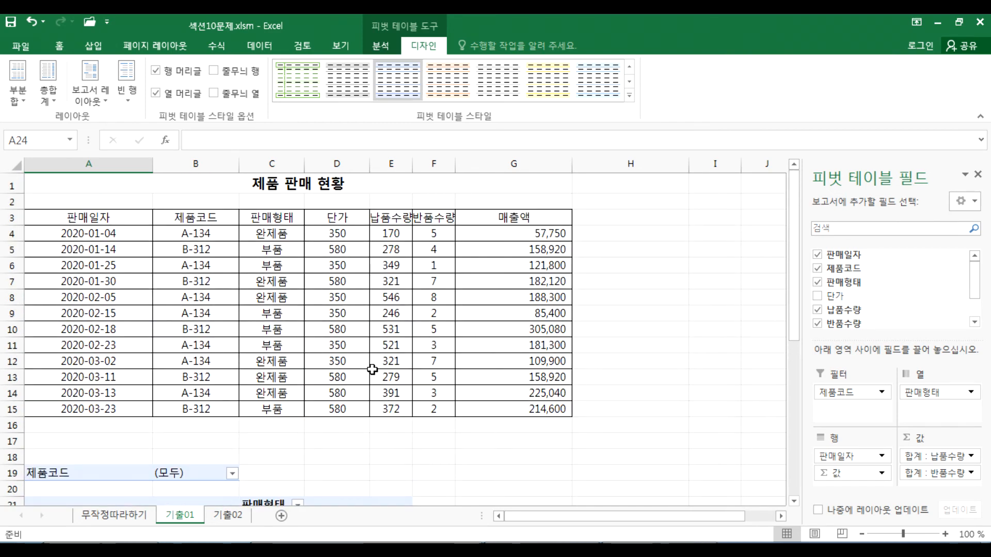
scroll(372, 370, down, 4)
scroll(373, 374, up, 4)
scroll(373, 374, down, 5)
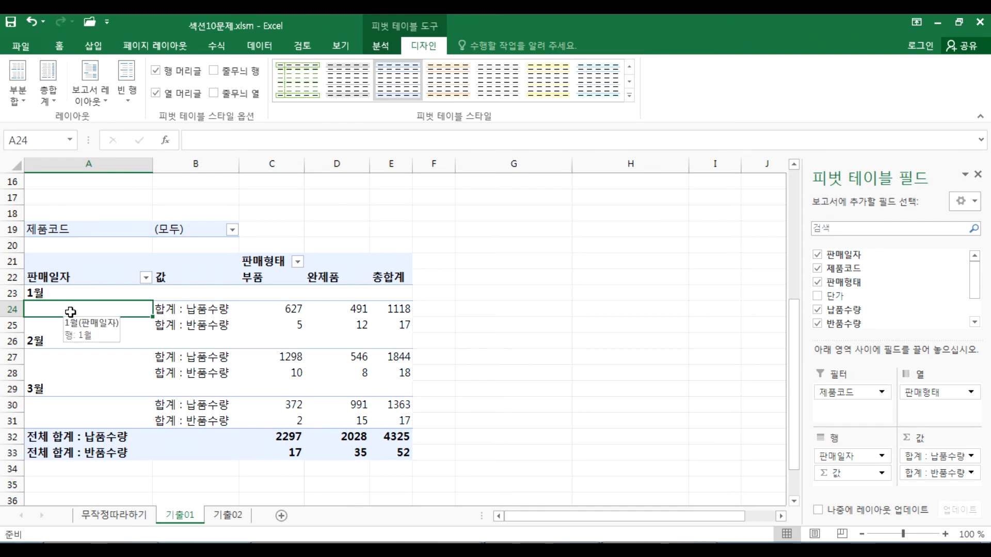
scroll(82, 318, up, 4)
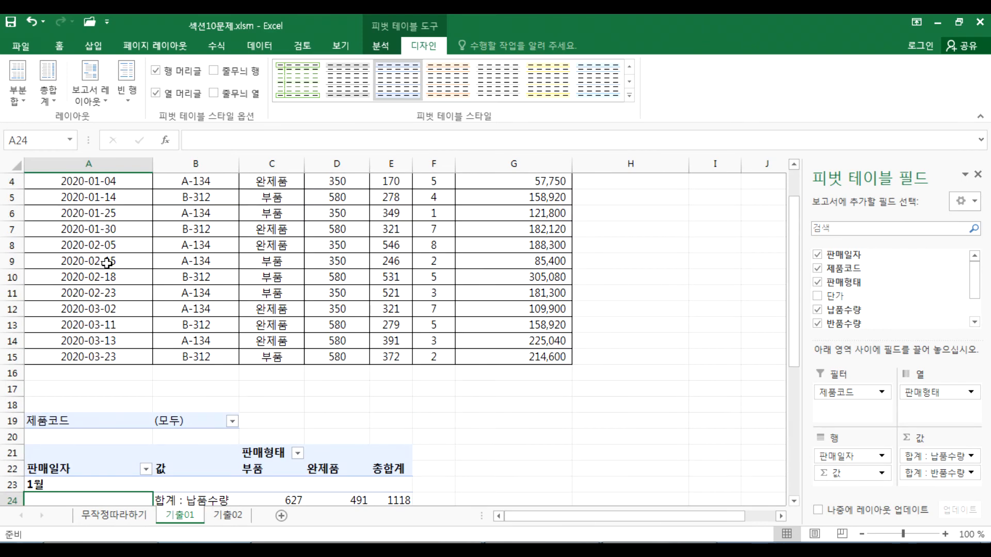
drag(101, 213, 338, 353)
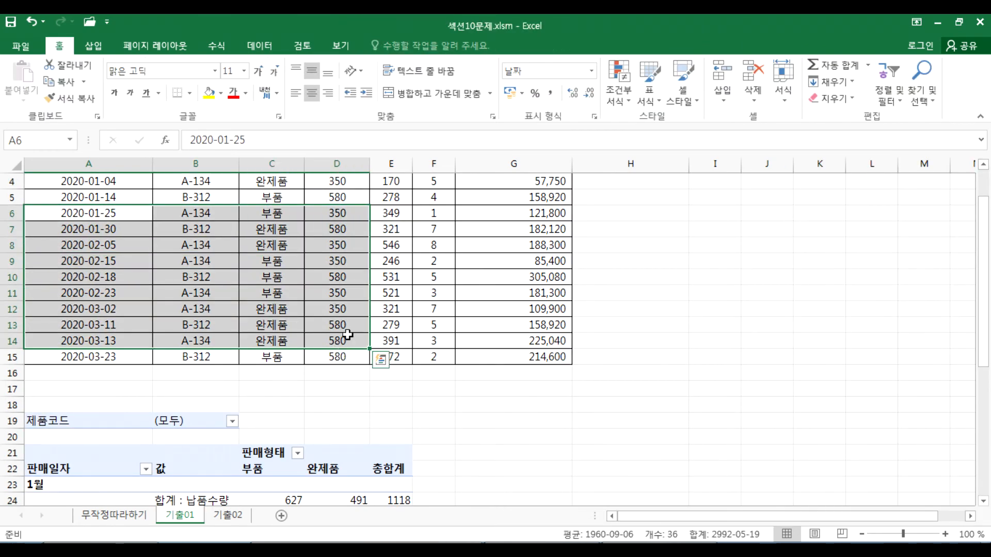
scroll(195, 270, up, 1)
click(106, 231)
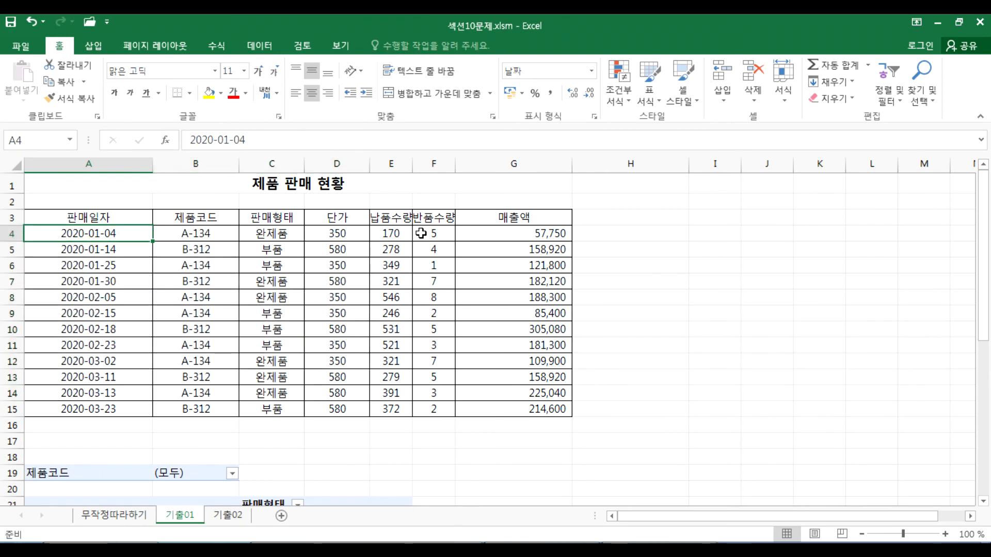
click(498, 236)
scroll(436, 265, down, 2)
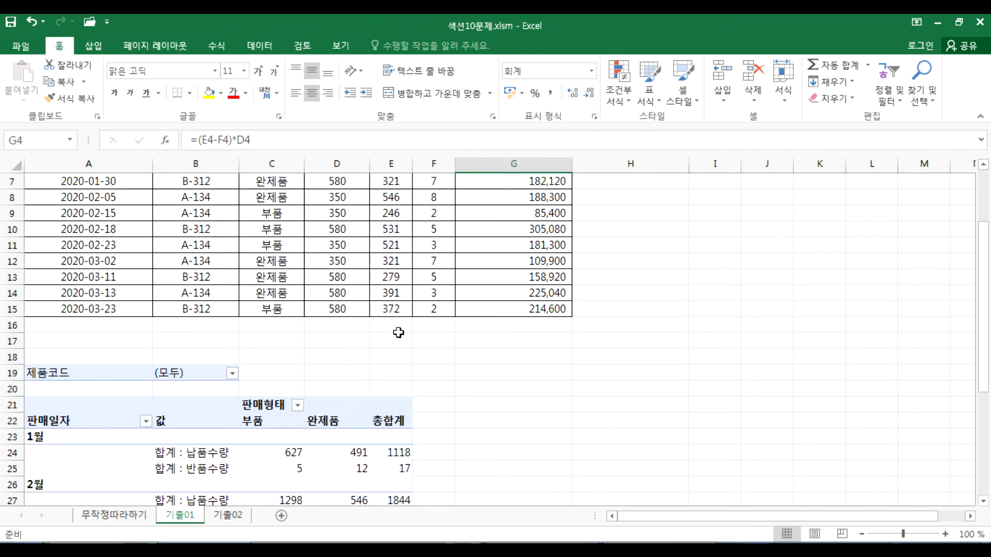
Step: Set the 반품수량 of the 2020-01-04 record in cell F4 to 5000
scroll(392, 348, up, 2)
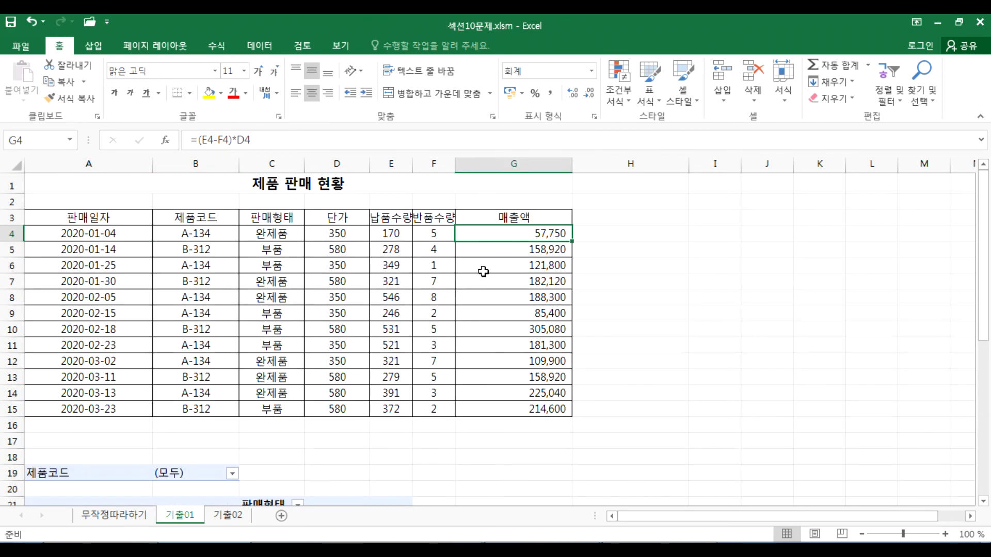
click(433, 235)
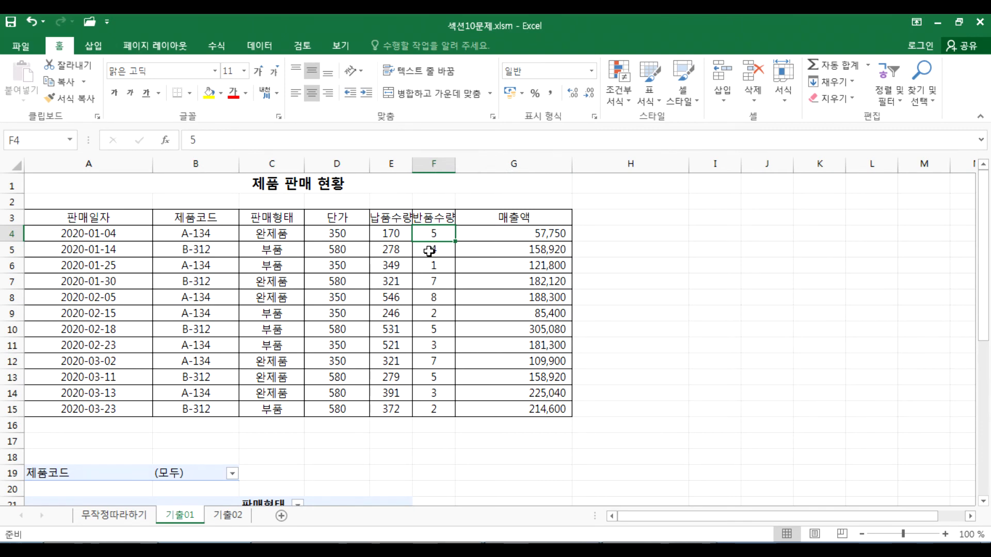
scroll(432, 256, down, 3)
scroll(435, 307, up, 3)
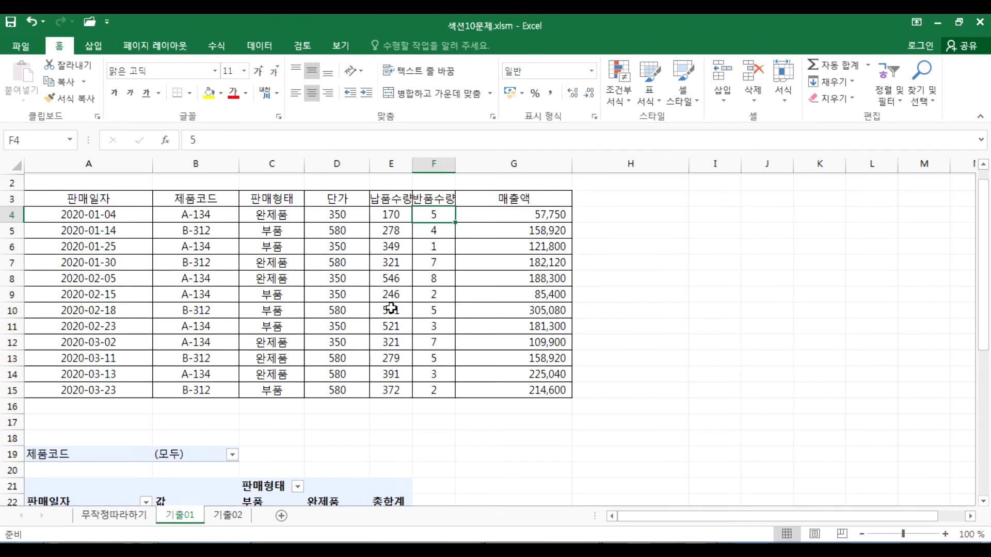
text(5000)
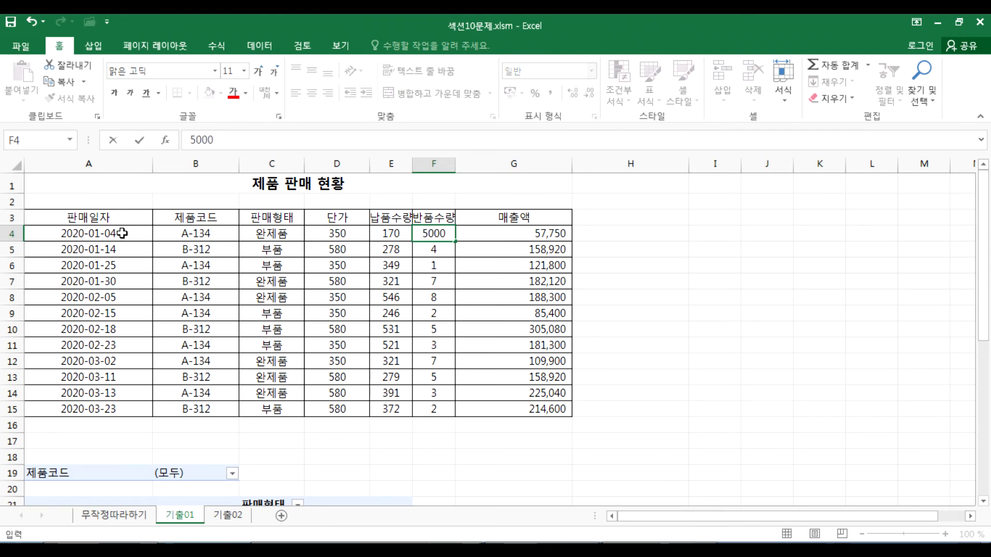
scroll(113, 323, down, 3)
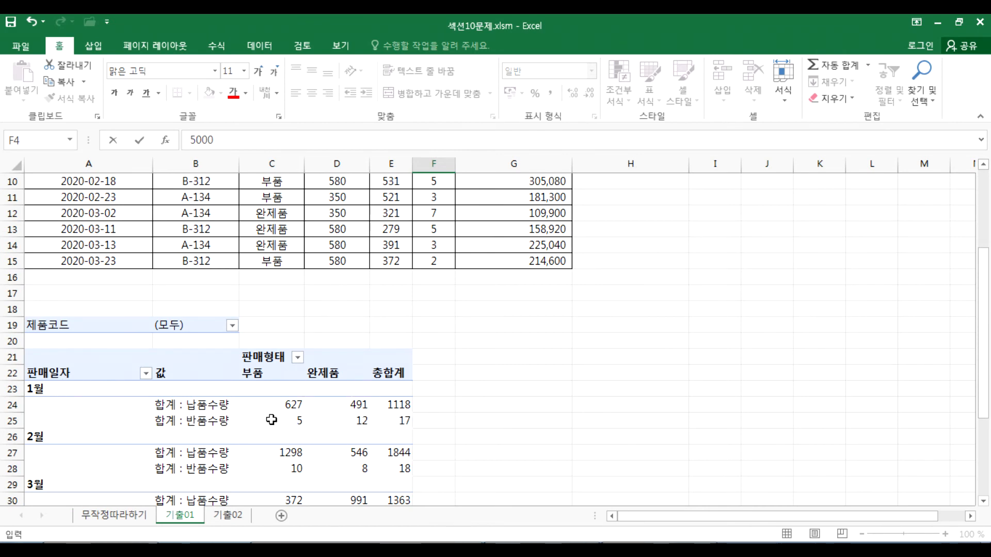
scroll(343, 329, up, 3)
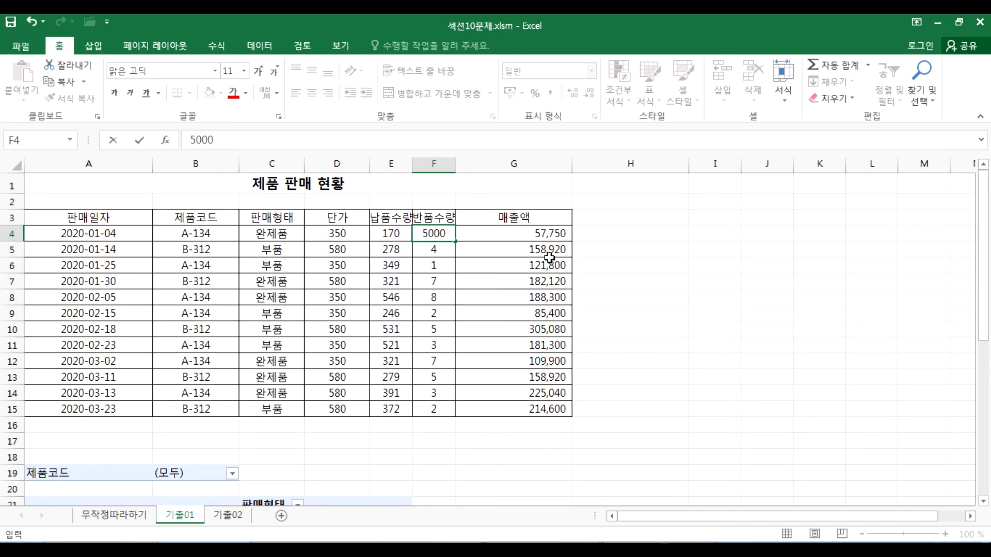
key(BackSpace)
key(BackSpace)
key(BackSpace)
text(000)
key(Return)
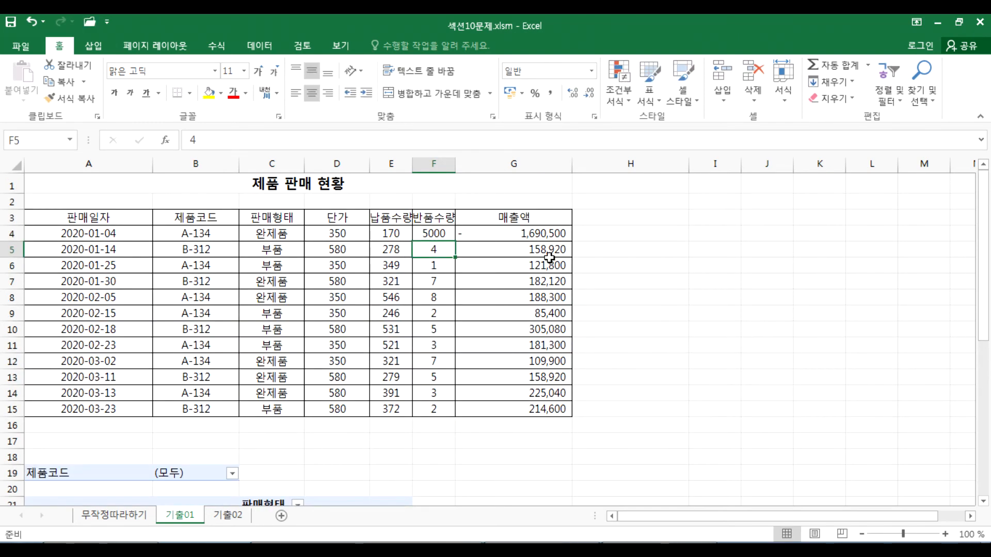
Step: Check the first record's 매출액 formula and compare its 반품수량 with the January 완제품 return total in the pivot table
click(526, 233)
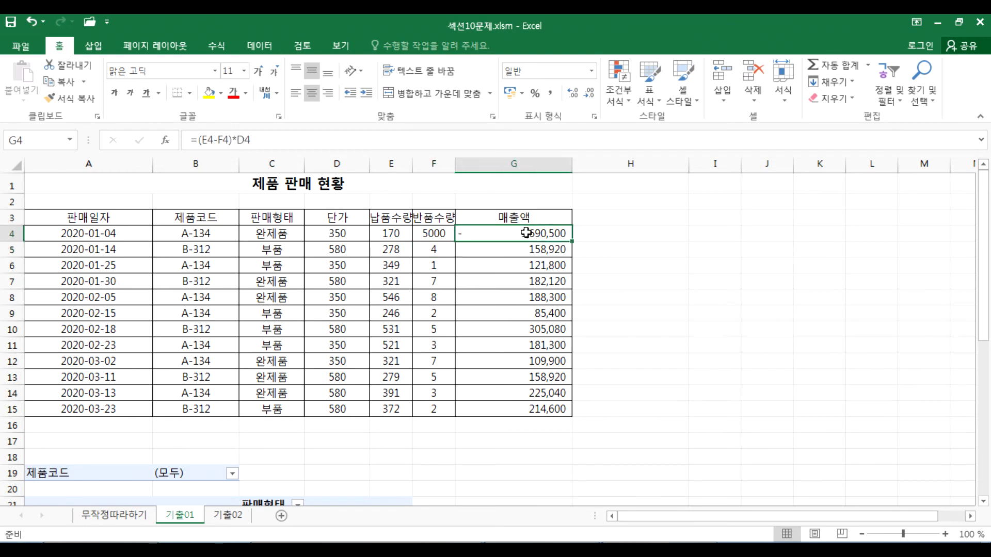
click(434, 234)
scroll(294, 381, down, 3)
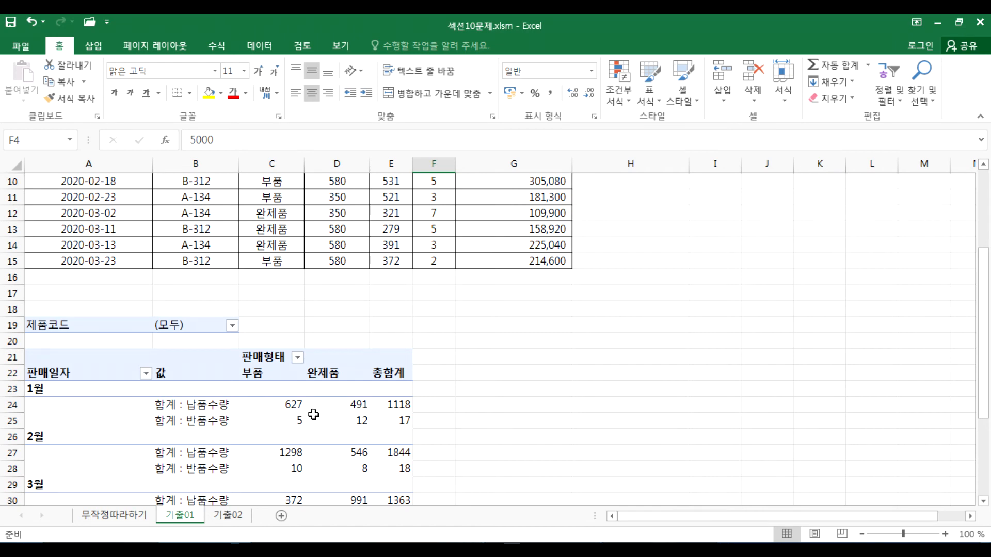
scroll(314, 415, up, 3)
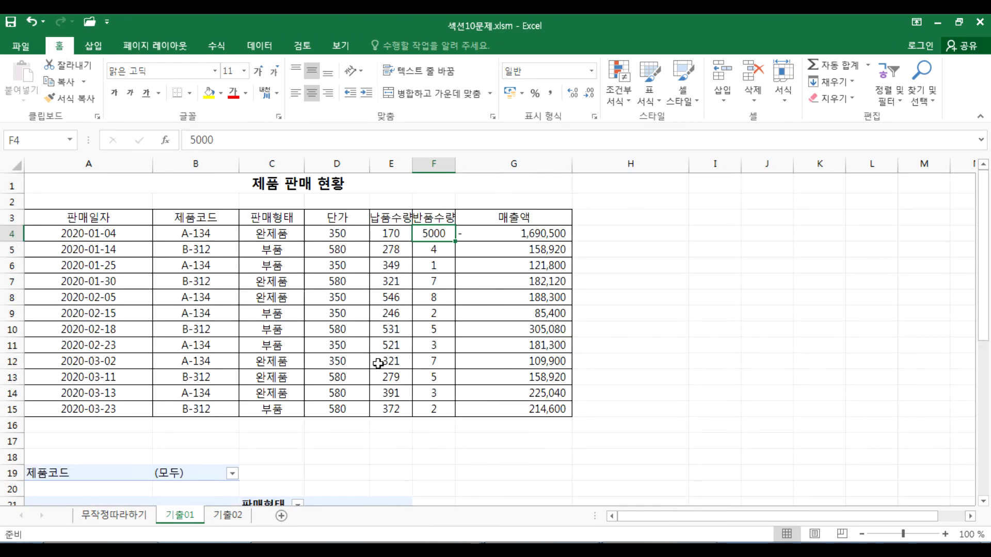
scroll(378, 364, down, 3)
mouse_move(357, 418)
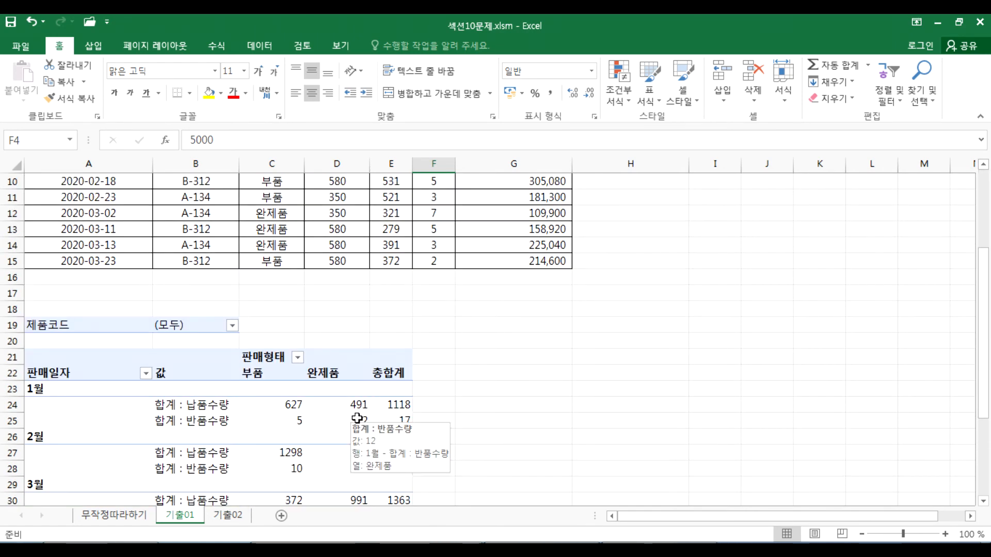
click(358, 419)
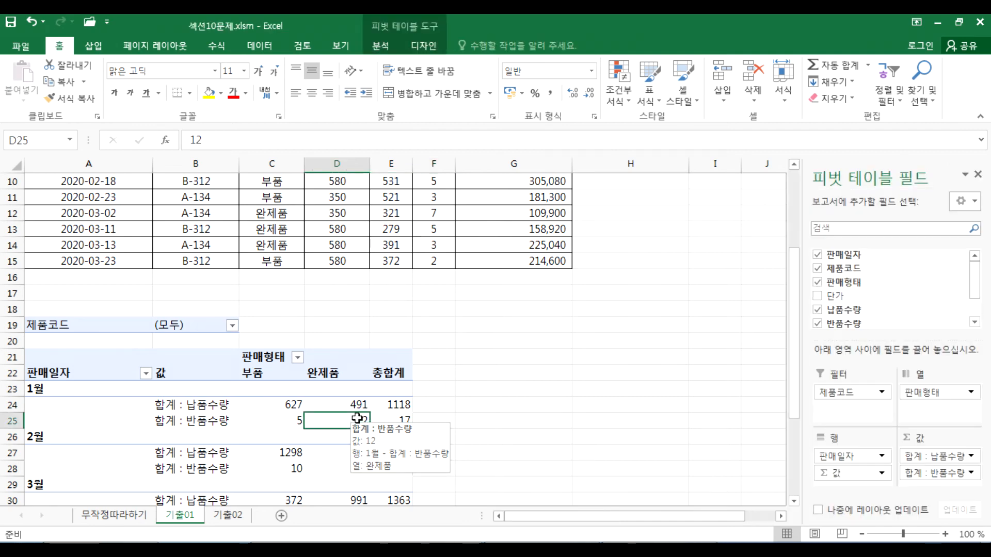
click(342, 229)
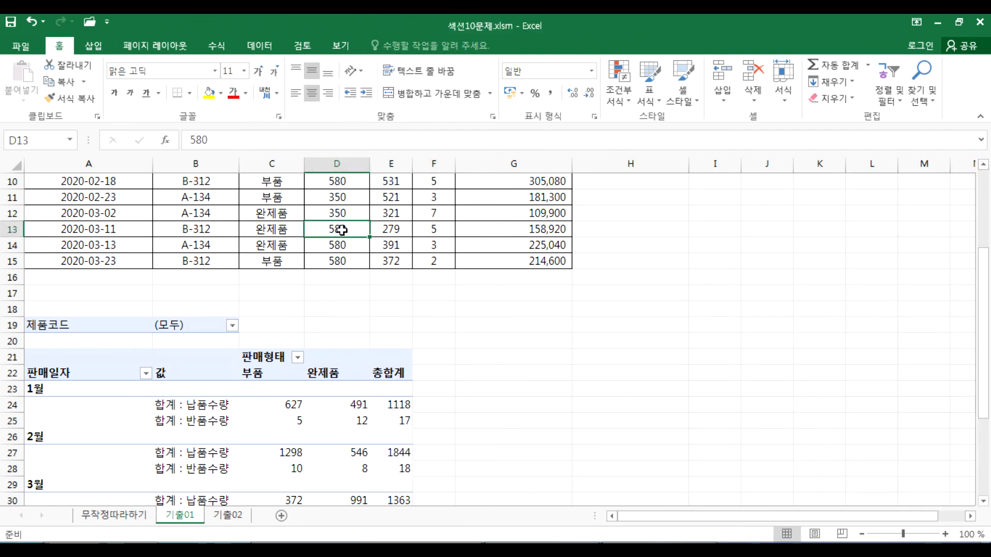
scroll(342, 230, up, 3)
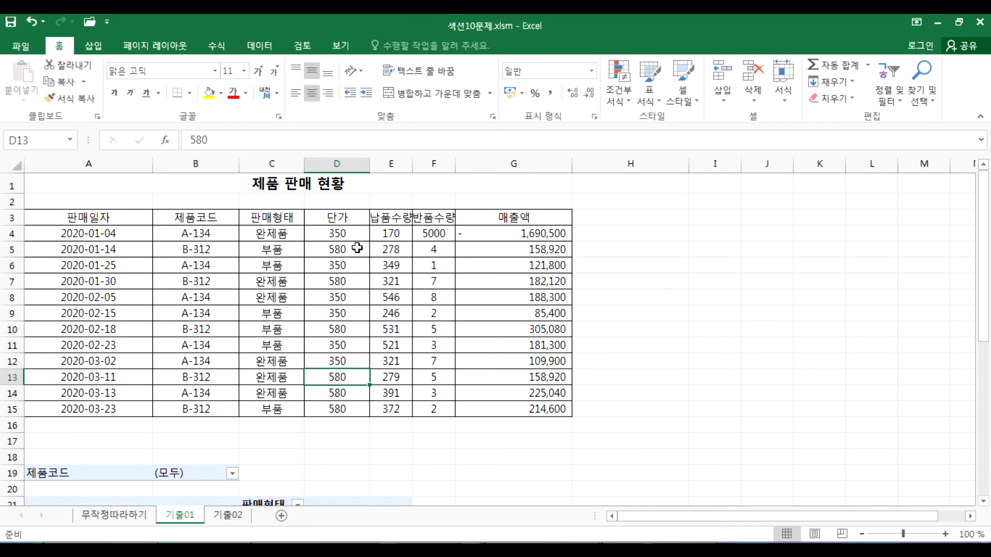
drag(186, 217, 513, 407)
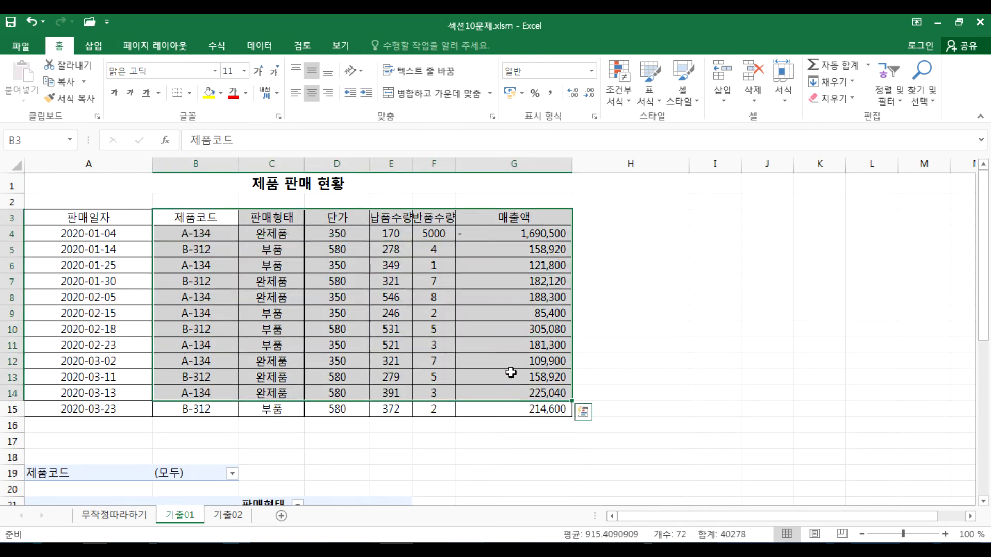
click(434, 233)
Step: Refresh the pivot table from the edited source data and inspect the January 완제품 반품수량 total
scroll(356, 267, down, 4)
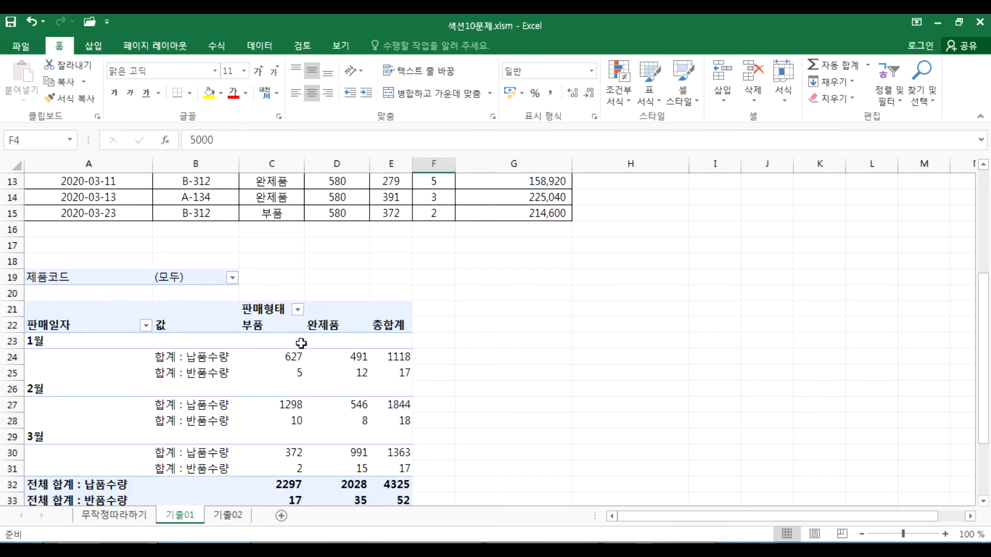
click(317, 359)
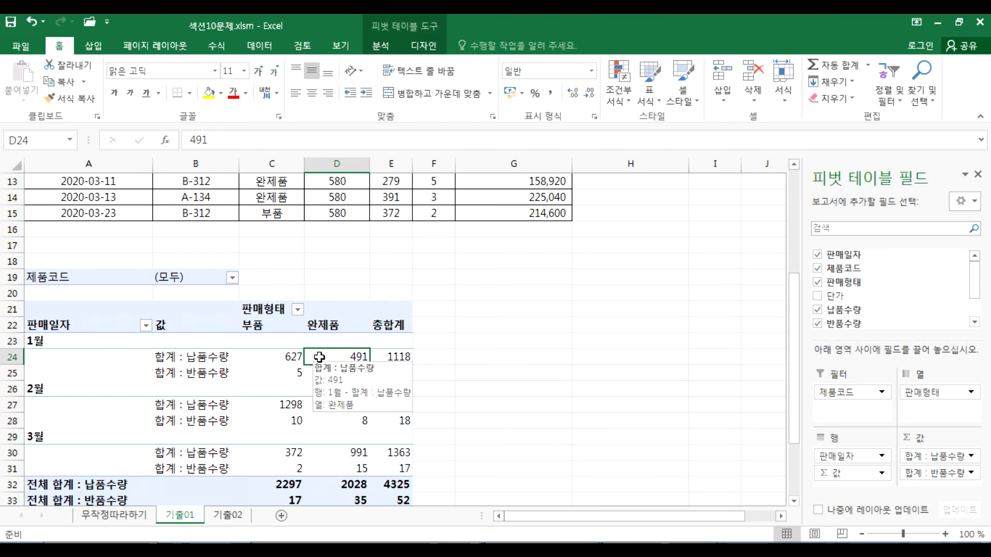
click(380, 46)
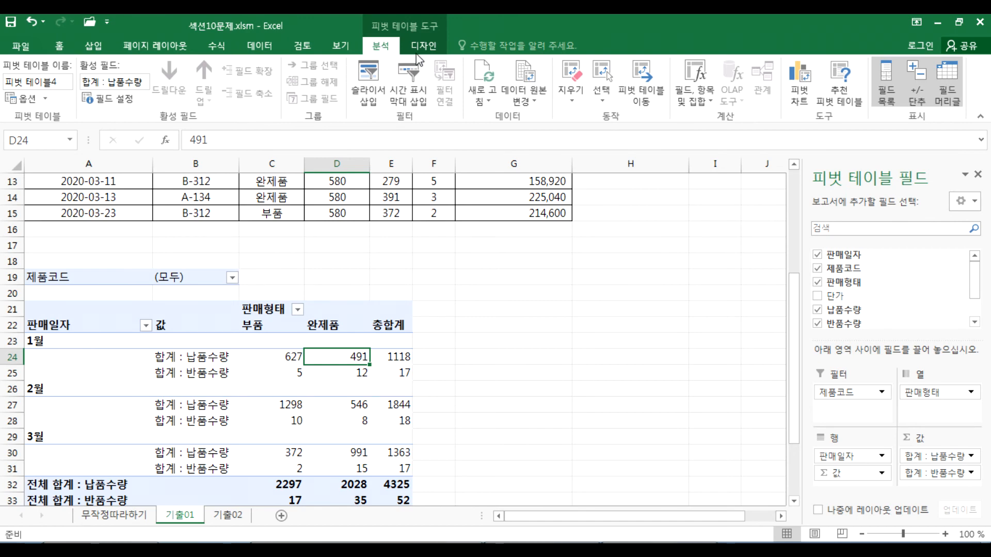
click(485, 77)
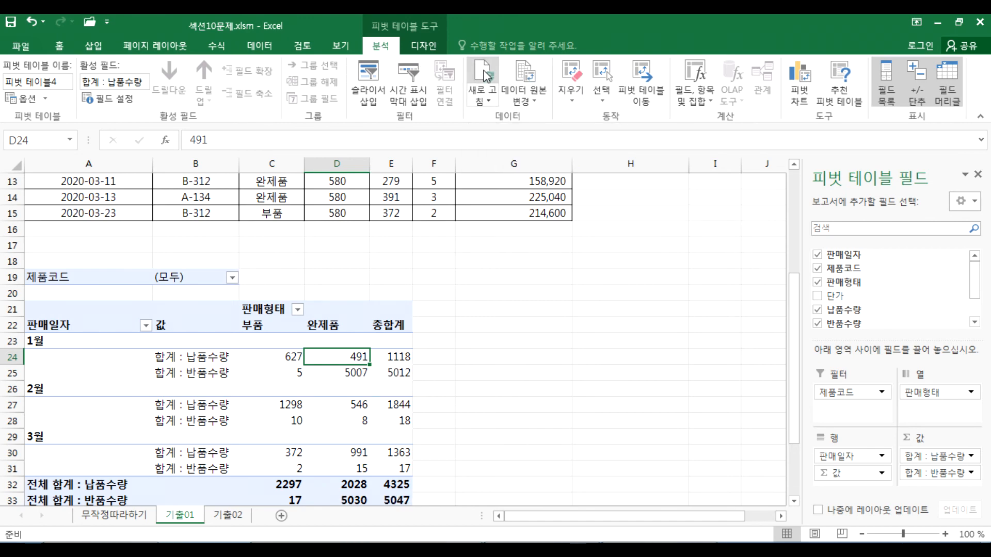
click(355, 374)
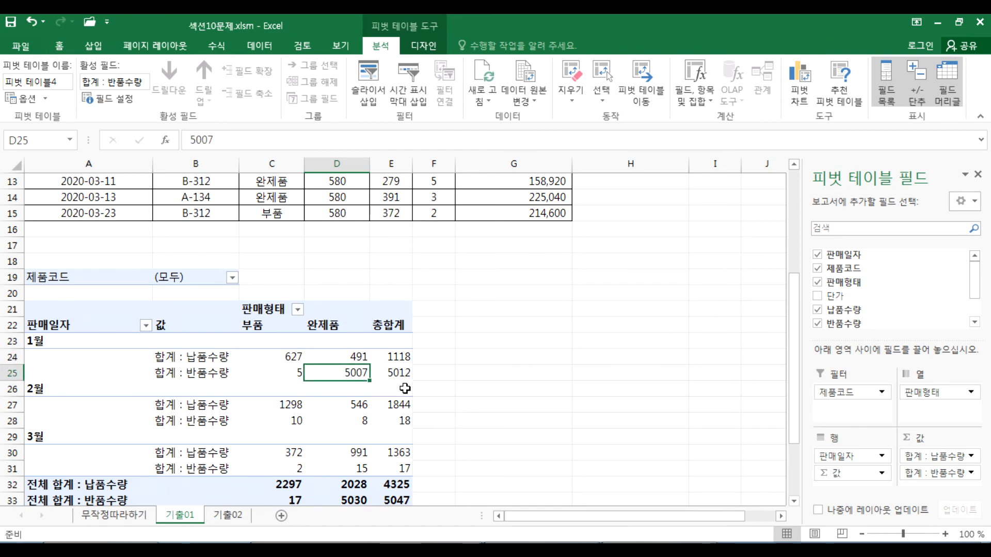
Step: Set the 반품수량 of the 2020-01-04 record in cell F4 back to 5
scroll(405, 388, up, 4)
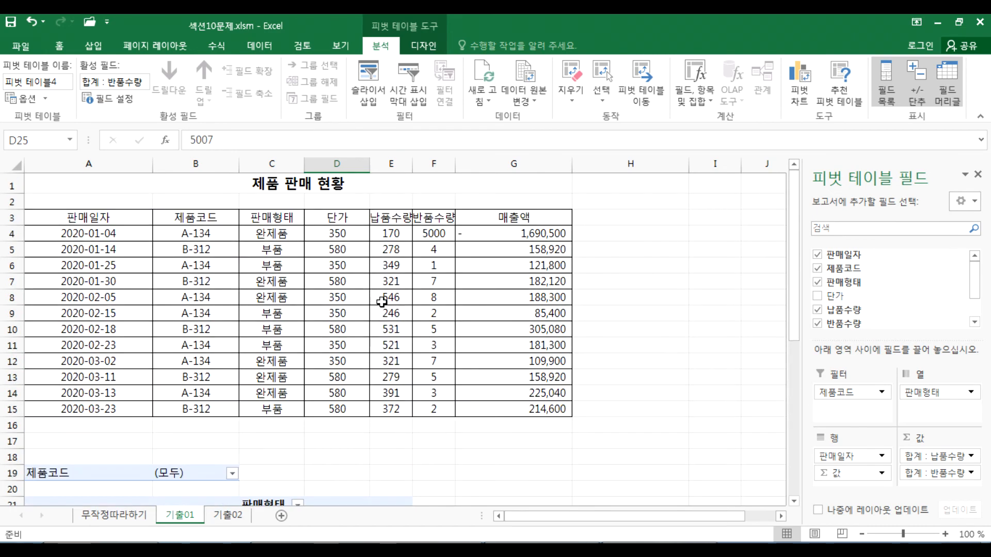
click(435, 236)
text(5)
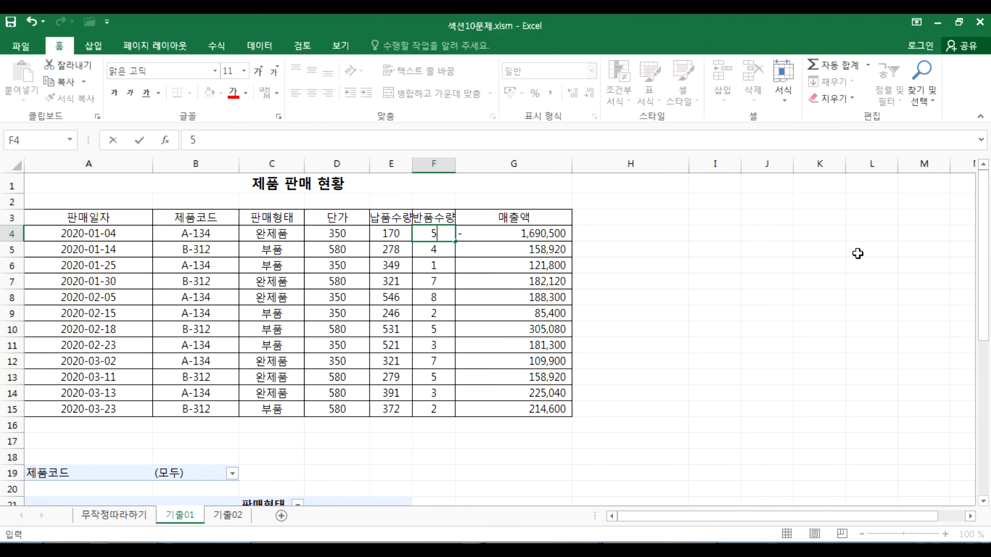
key(Return)
Step: Refresh the pivot table so its 반품수량 totals match the restored source value
scroll(331, 290, down, 3)
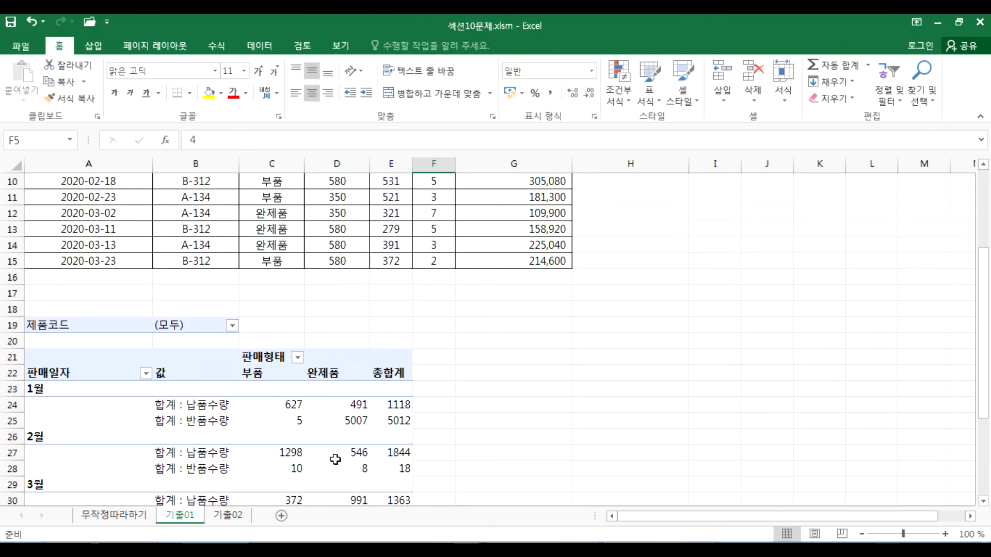
click(343, 423)
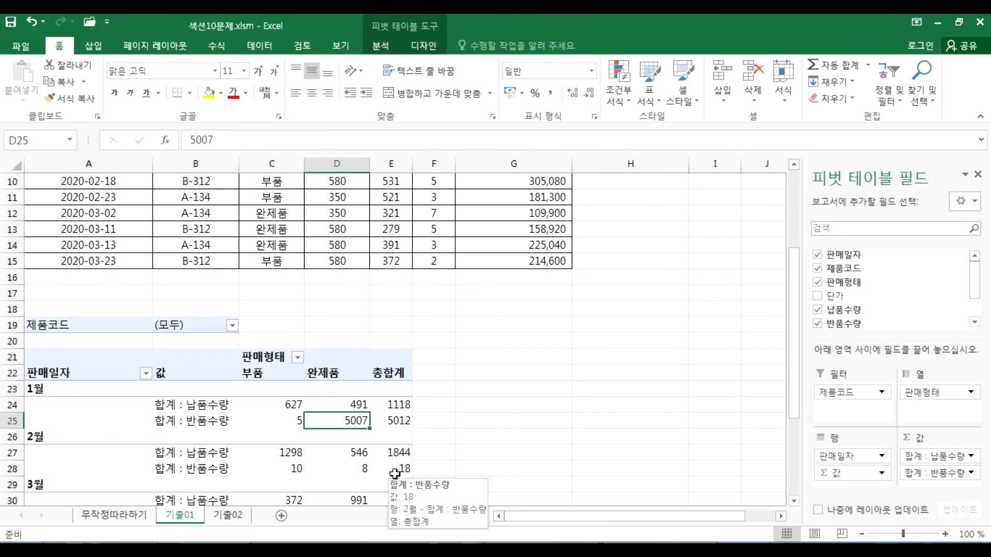
click(381, 48)
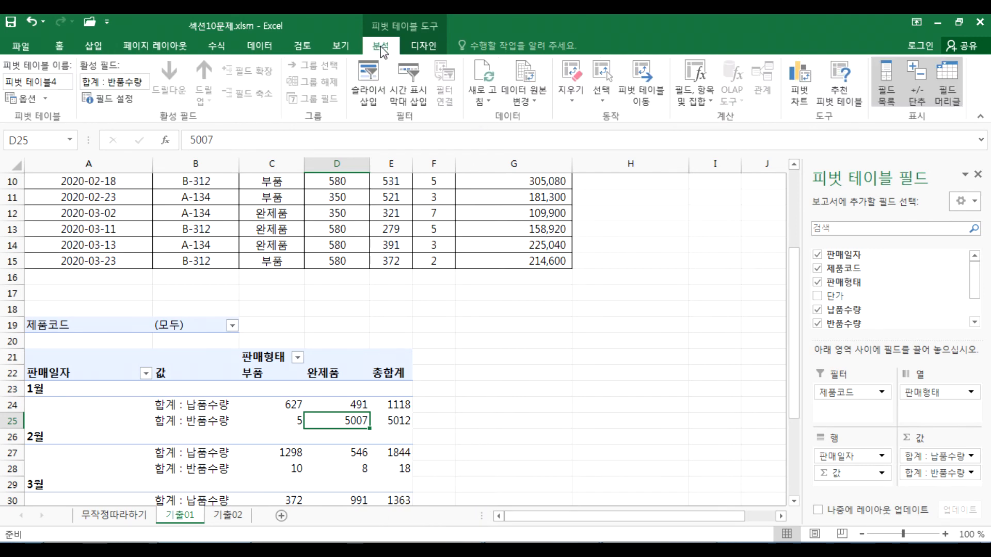
click(477, 81)
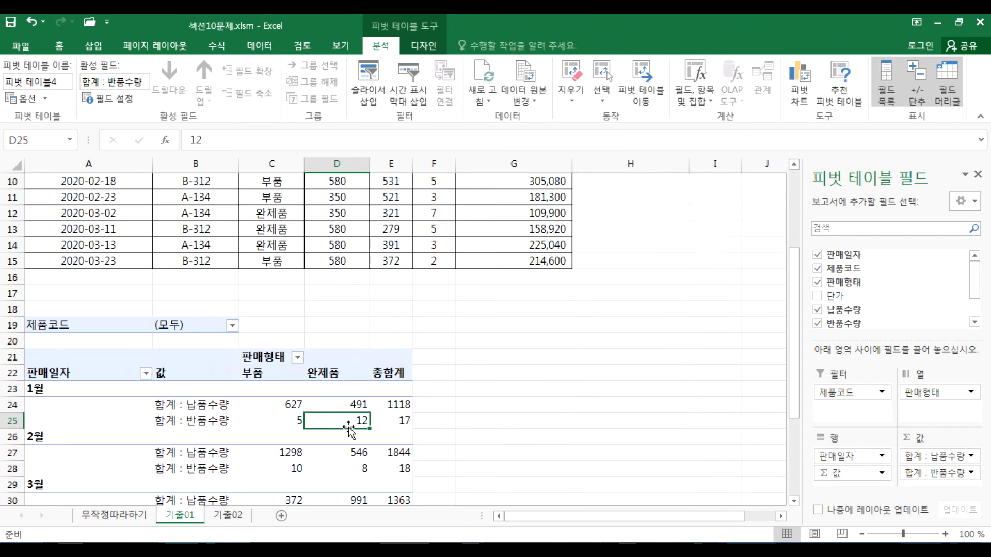
mouse_move(346, 423)
Step: Switch to Notepad and add the line "피벗테이블 원본이 변경되면 자동으로 피벗테이블 결과가 변동되지 않는다." to the pivot table notes
key(alt+Tab)
text(피벗테이브)
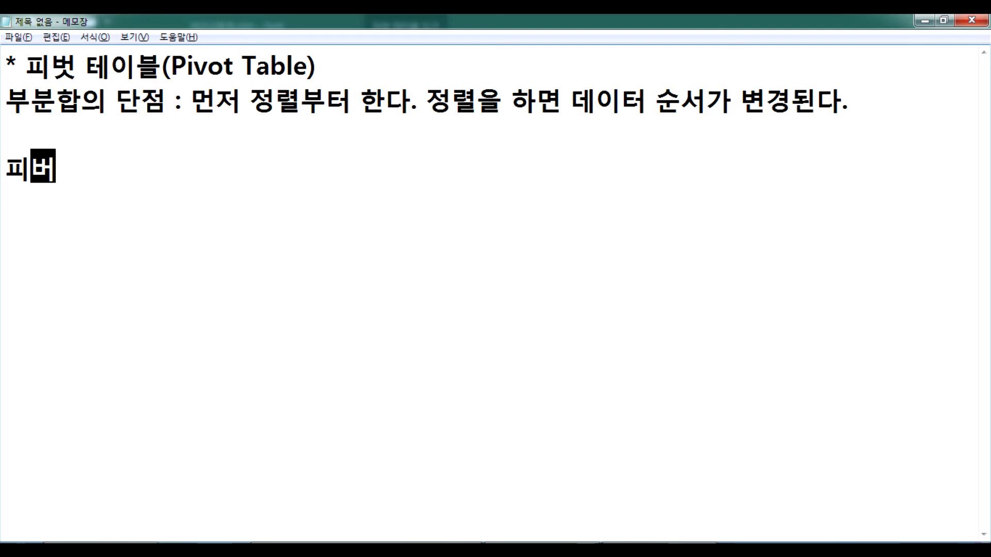
text(ㄹ 원본이)
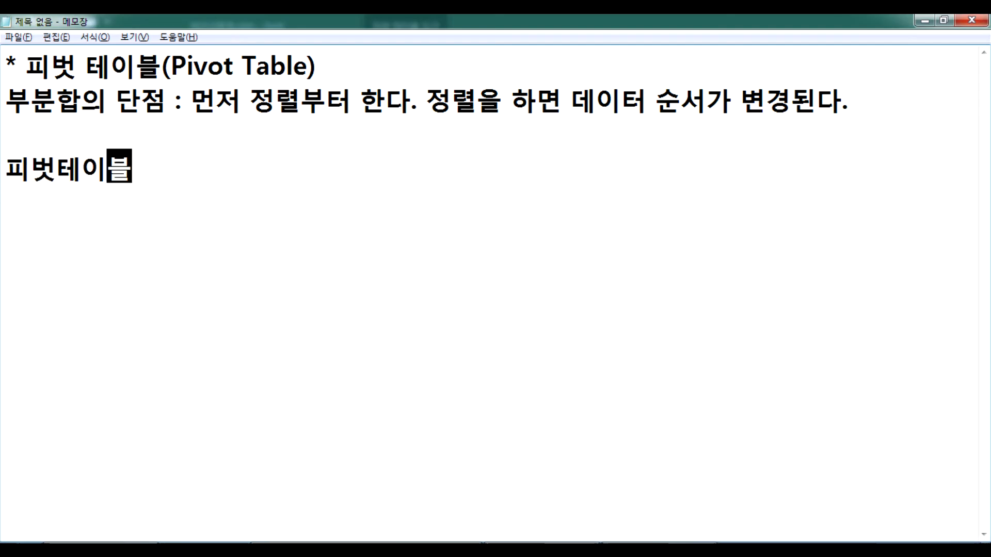
text( 변경되면 )
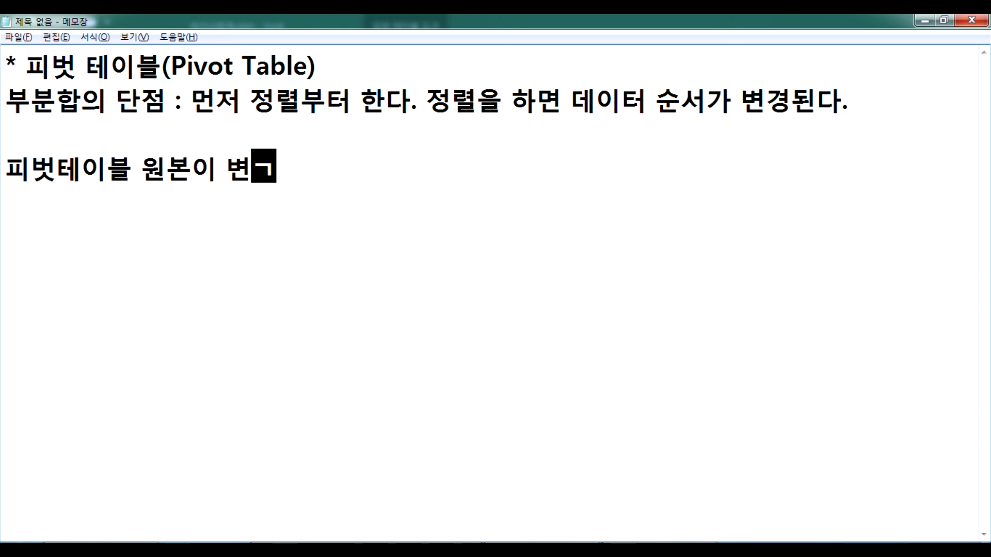
text(자동)
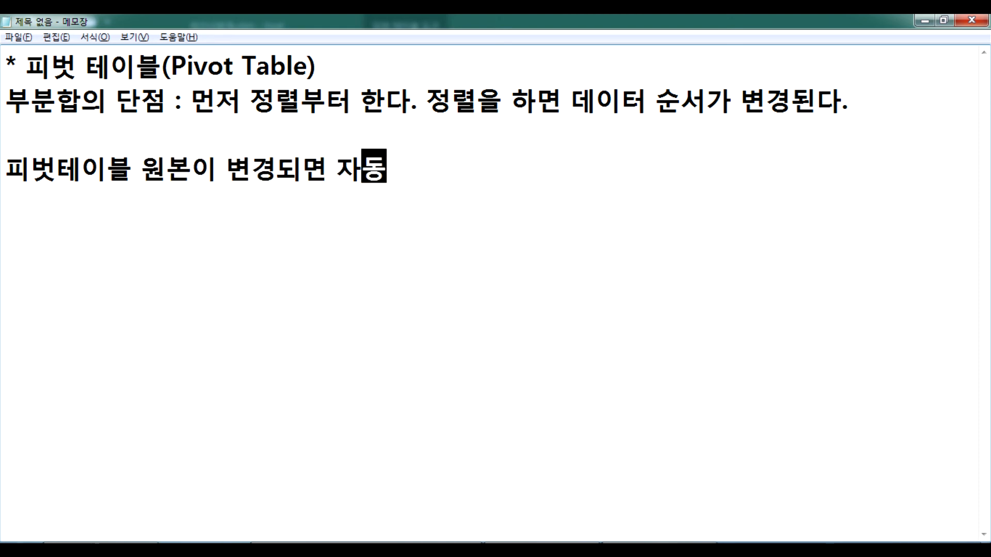
text(으로 핍벗테이블 겨)
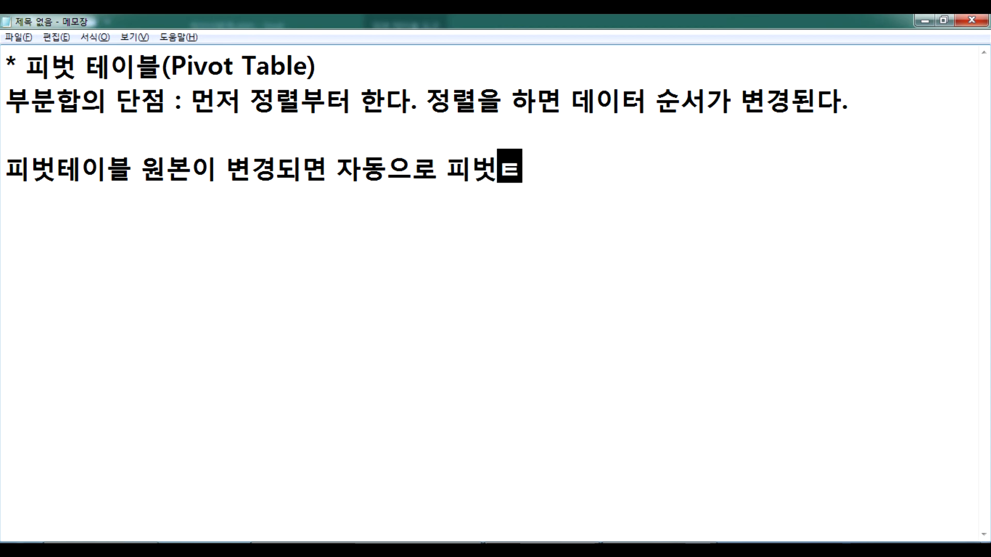
text(결과가 )
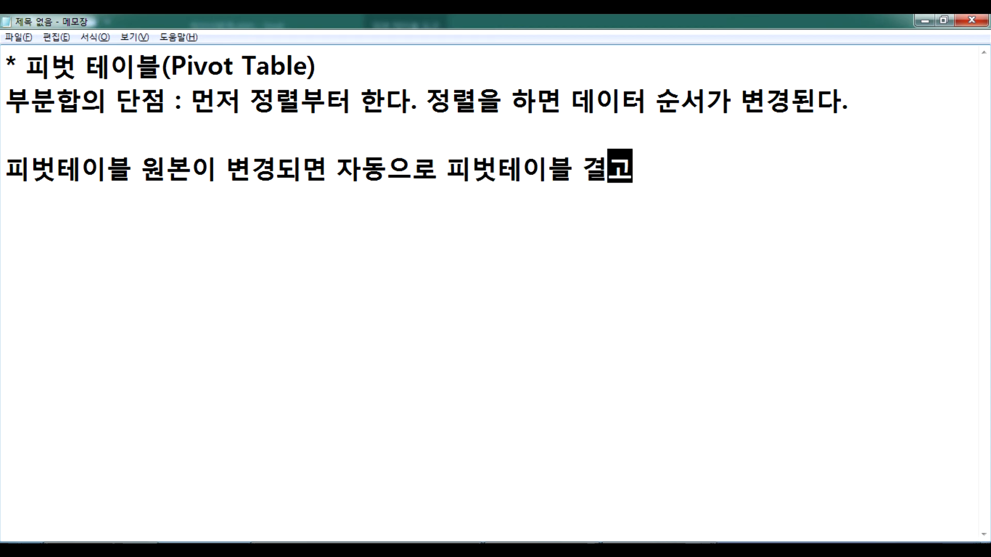
text(변동되)
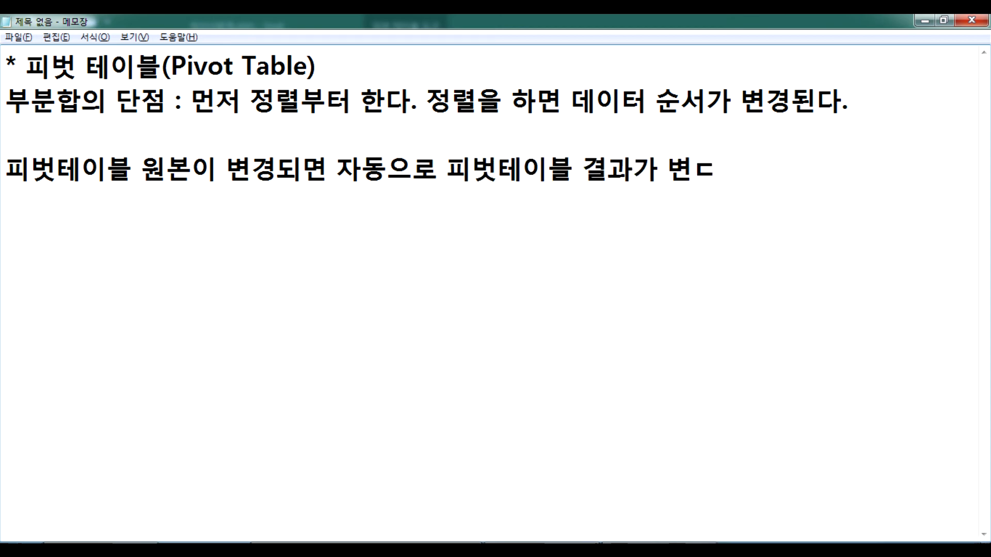
text(지 않는다.)
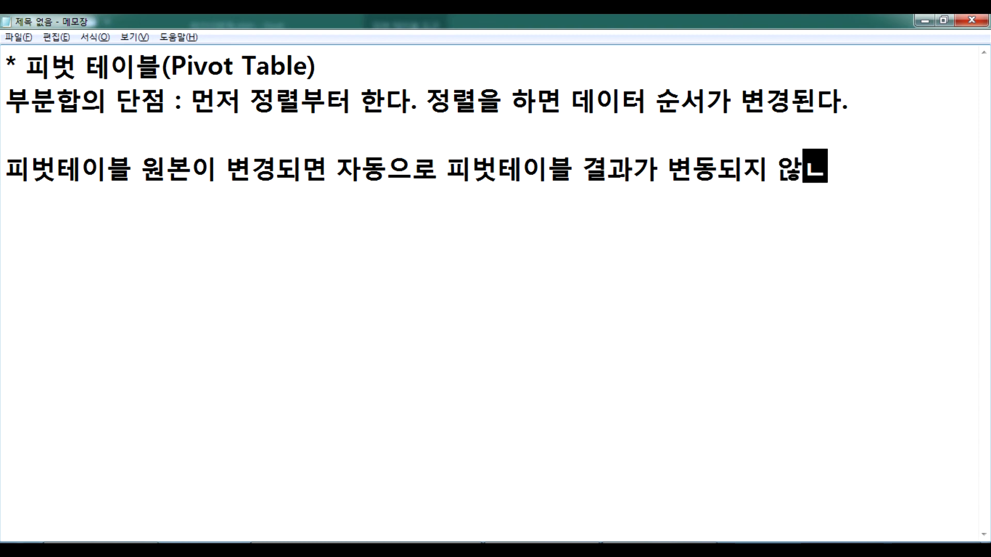
Step: Add the line "반드시, 새로 고침을 해야만 반영된다." below the pivot table refresh note
key(Return)
text(반드시)
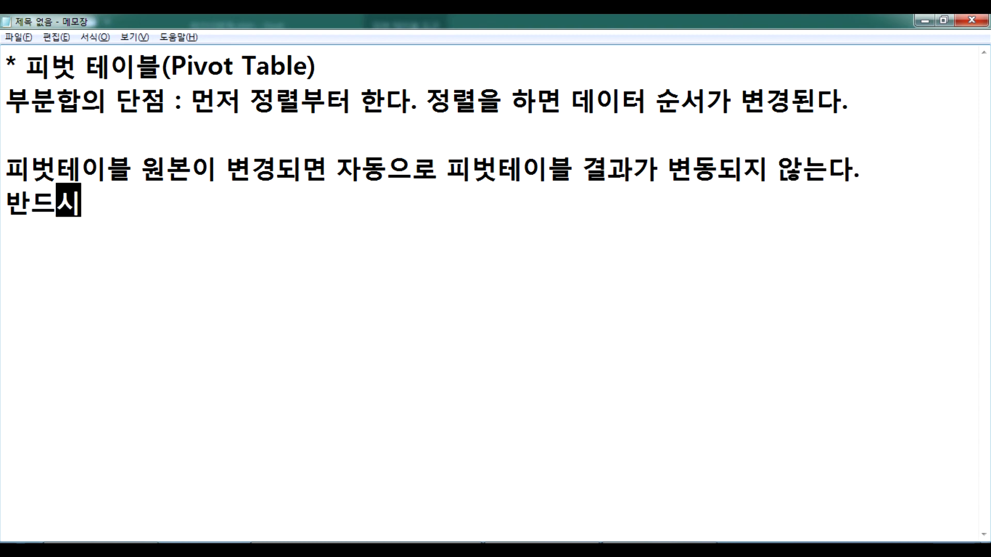
key(BackSpace)
text(, 새)
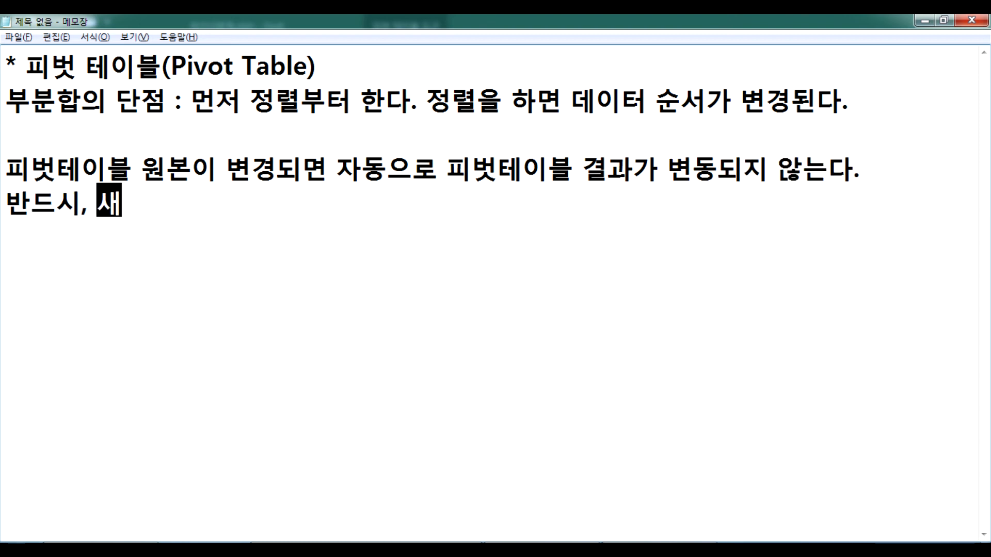
text(로 고치ㅁ을 하ㅐ)
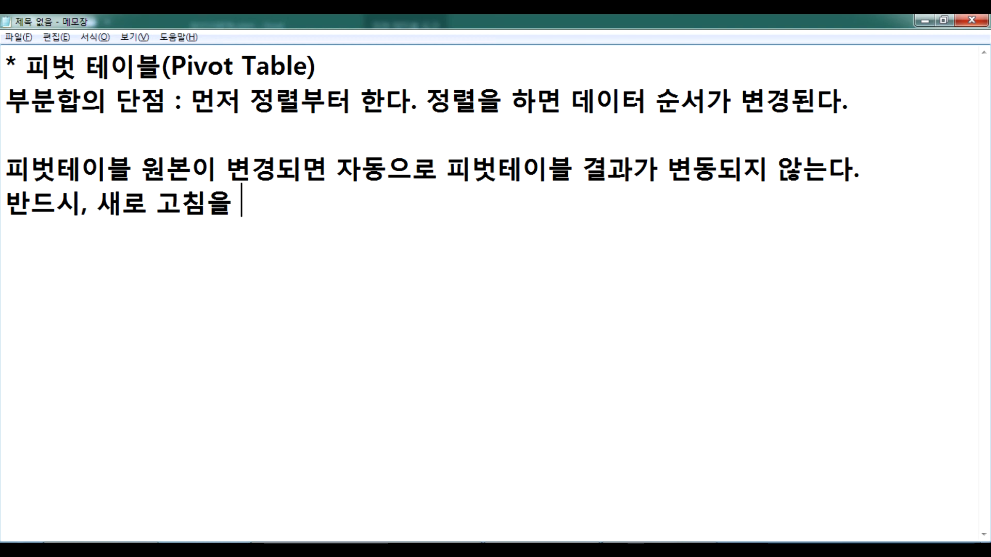
key(BackSpace)
key(BackSpace)
text(해야)
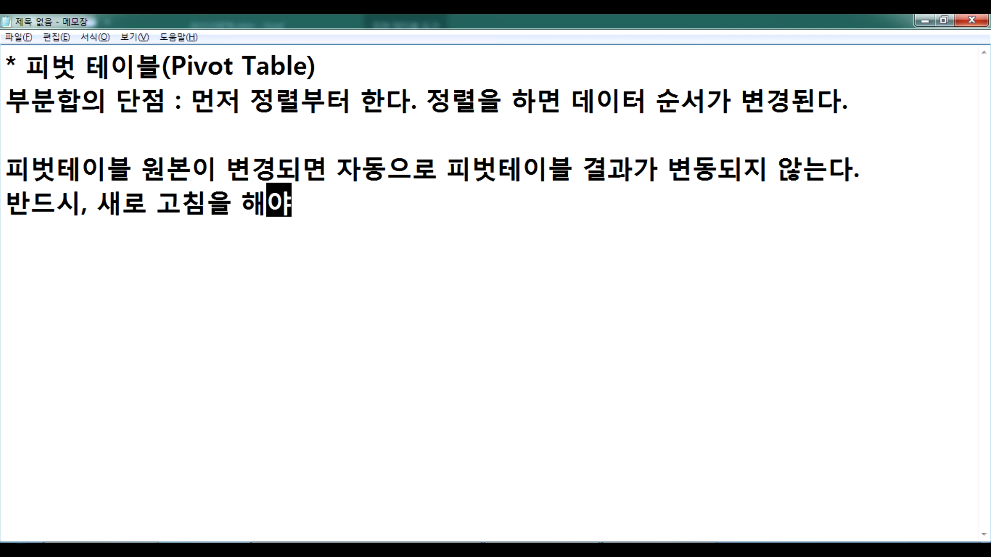
text(만 바ㄴ영된다.)
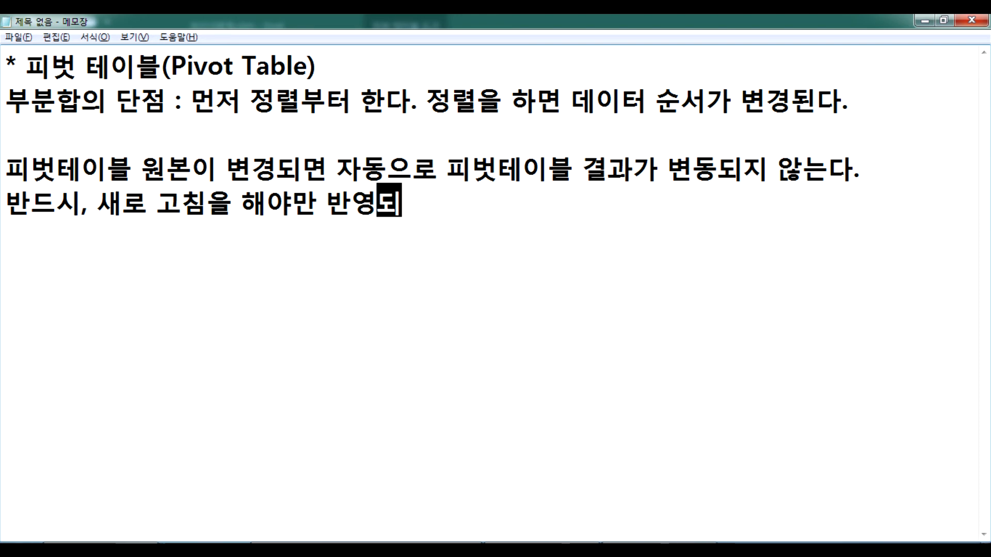
key(Return)
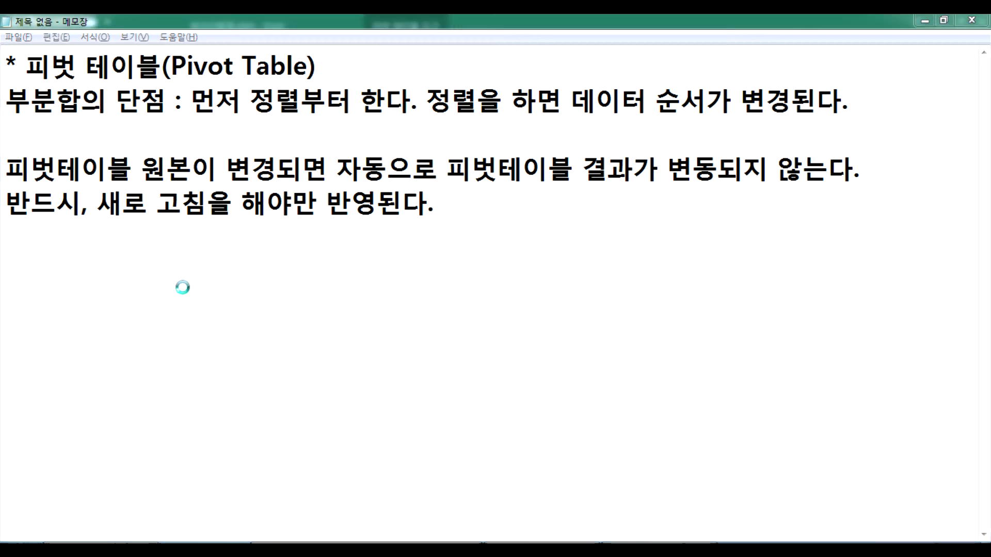
Step: Switch to Excel and examine the insert options for pivot tables and pivot charts with a source data cell selected
key(alt+Tab)
click(277, 421)
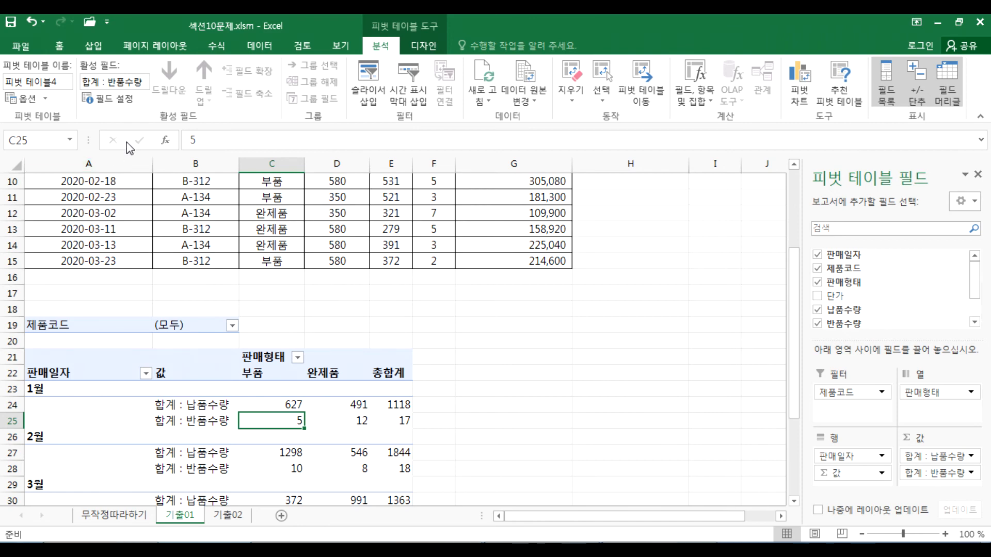
click(60, 46)
click(102, 197)
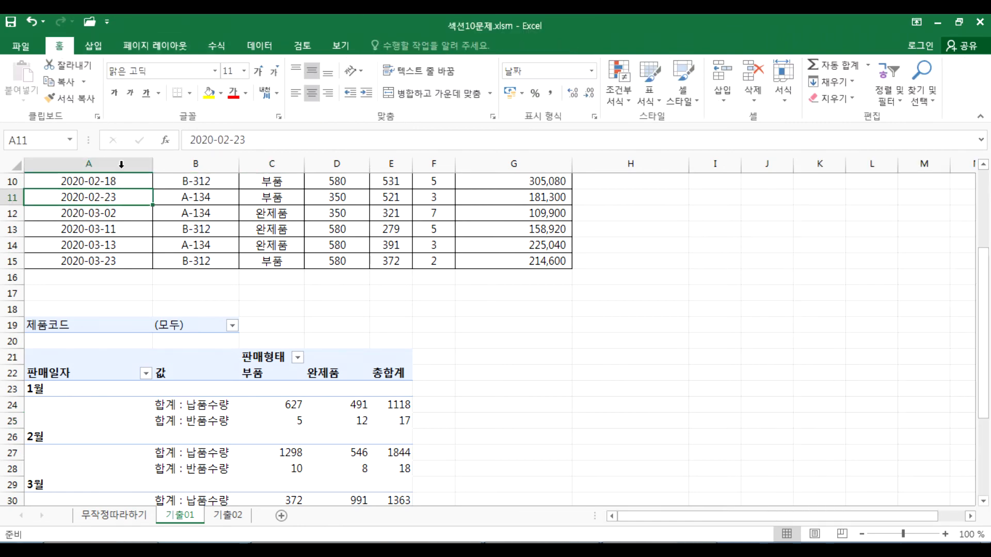
click(87, 43)
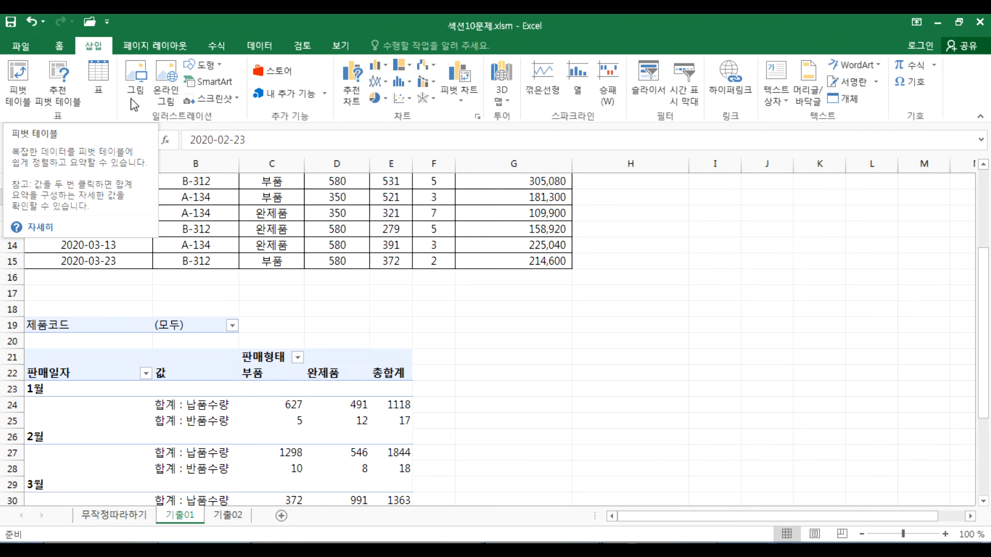
click(460, 101)
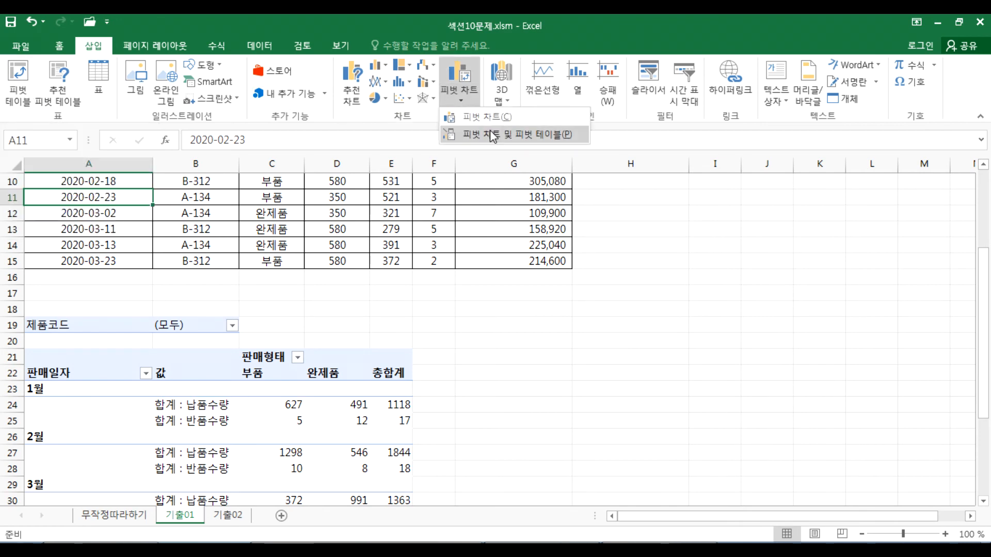
click(229, 223)
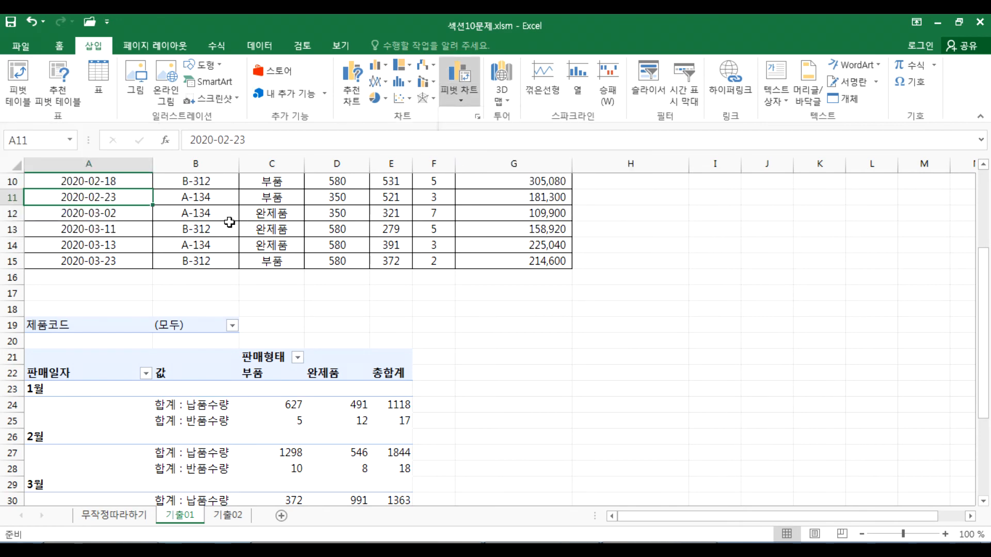
click(229, 227)
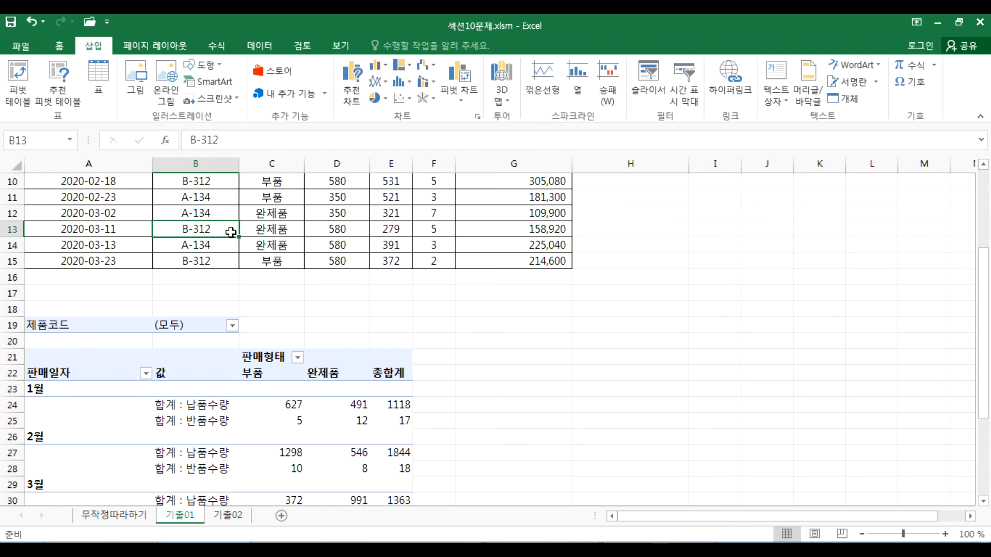
Step: Insert a clustered column pivot chart based on the existing pivot table and place it beside the table, around columns F to J
scroll(202, 249, down, 3)
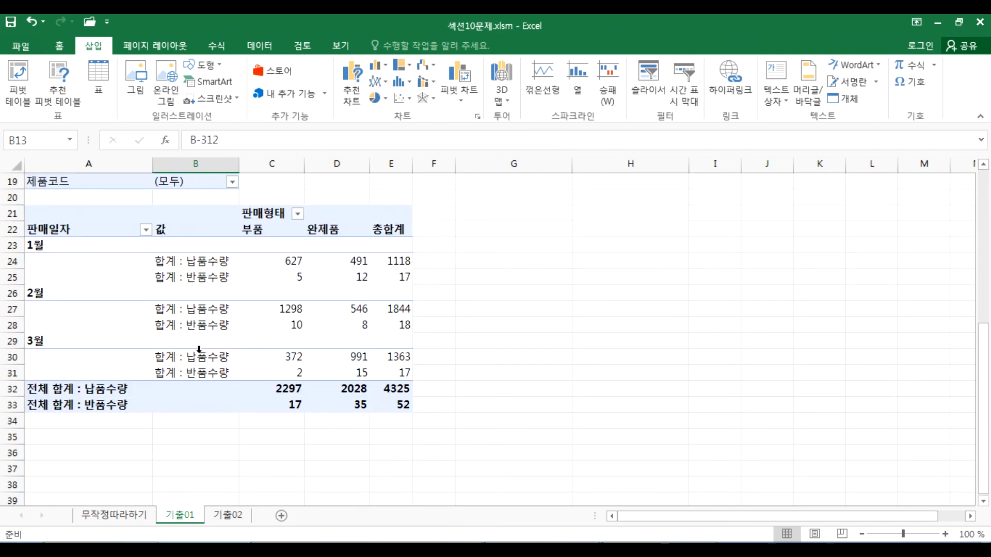
click(200, 277)
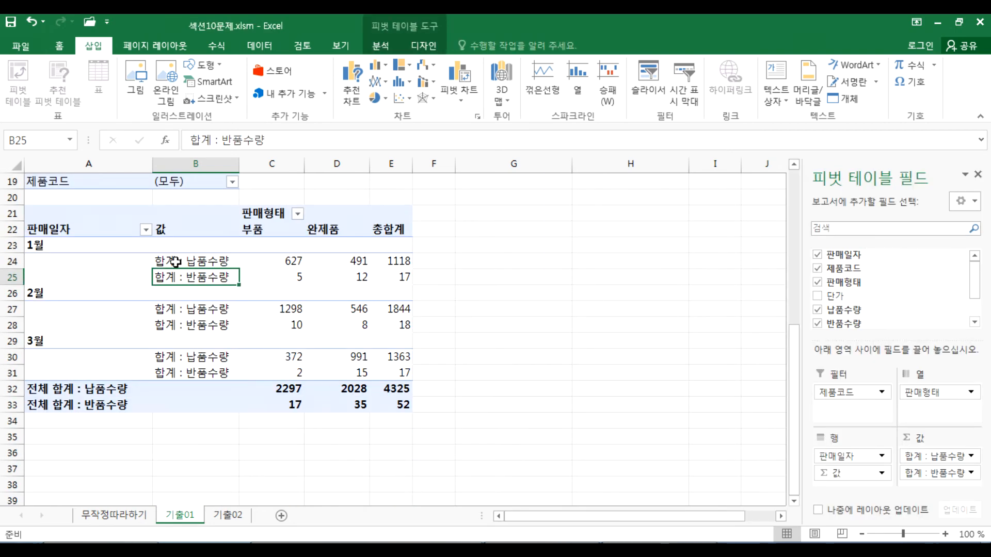
click(459, 77)
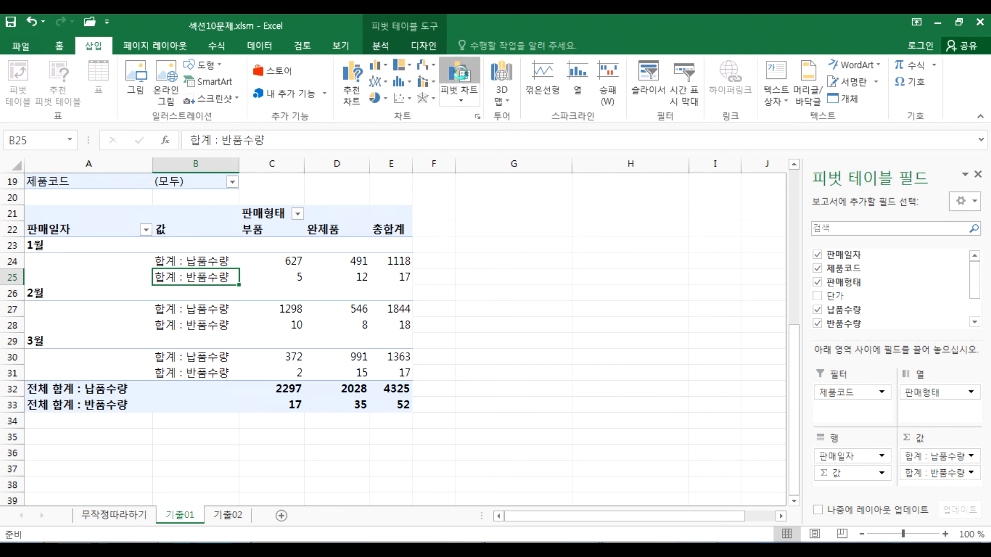
drag(457, 78, 550, 72)
click(726, 468)
drag(524, 257, 692, 279)
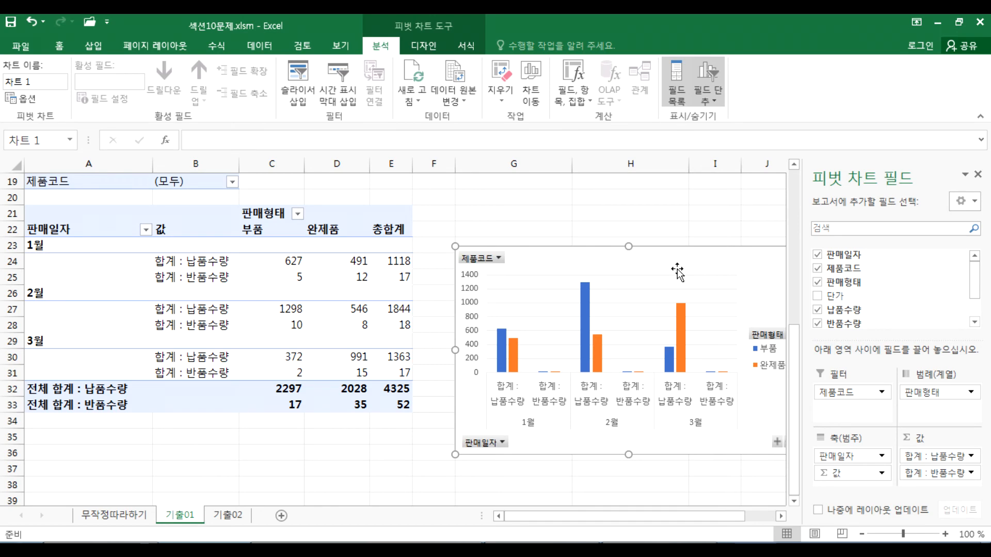
drag(684, 261, 669, 255)
Step: Compare the source sales data with the pivot table and its pivot chart
scroll(558, 304, up, 3)
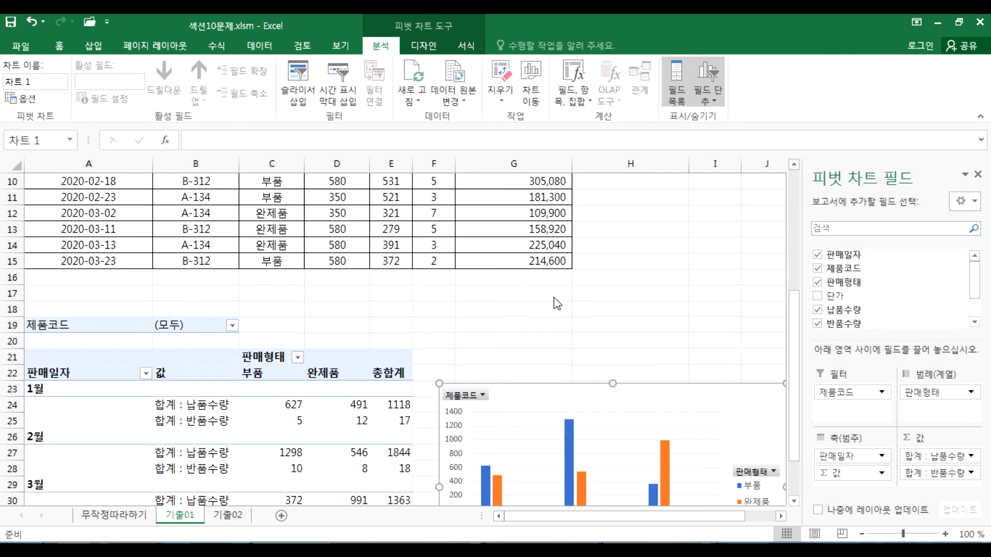
scroll(557, 303, up, 1)
drag(416, 215, 490, 298)
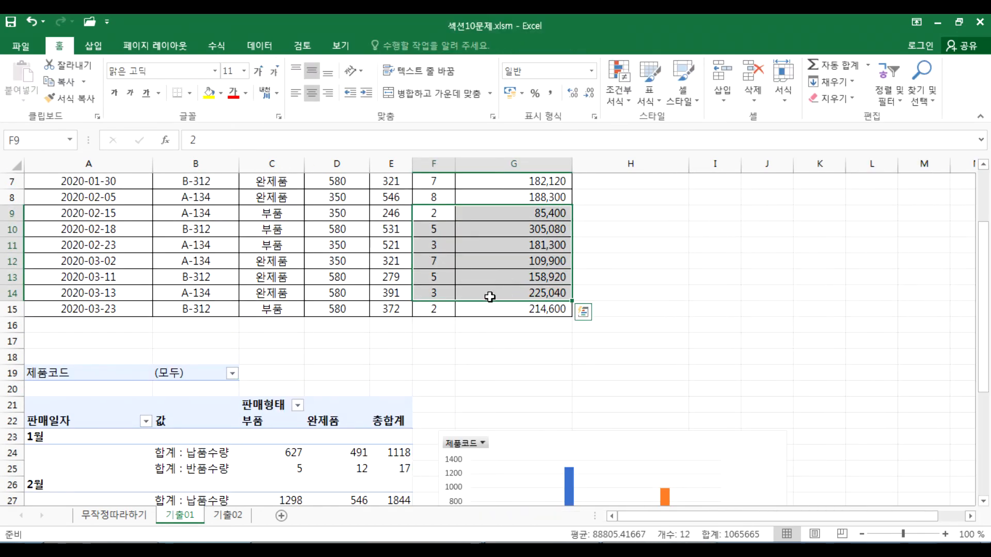
scroll(489, 298, down, 4)
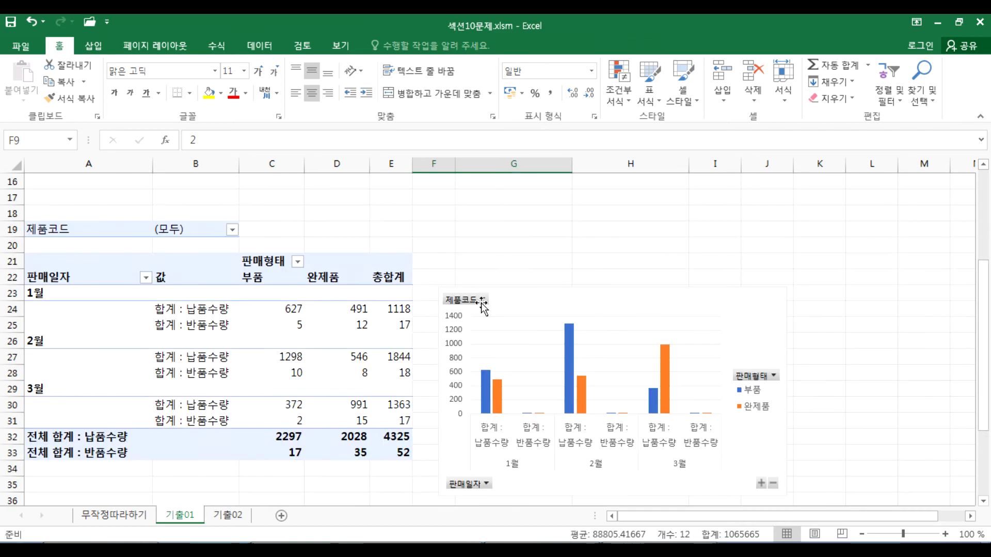
click(340, 279)
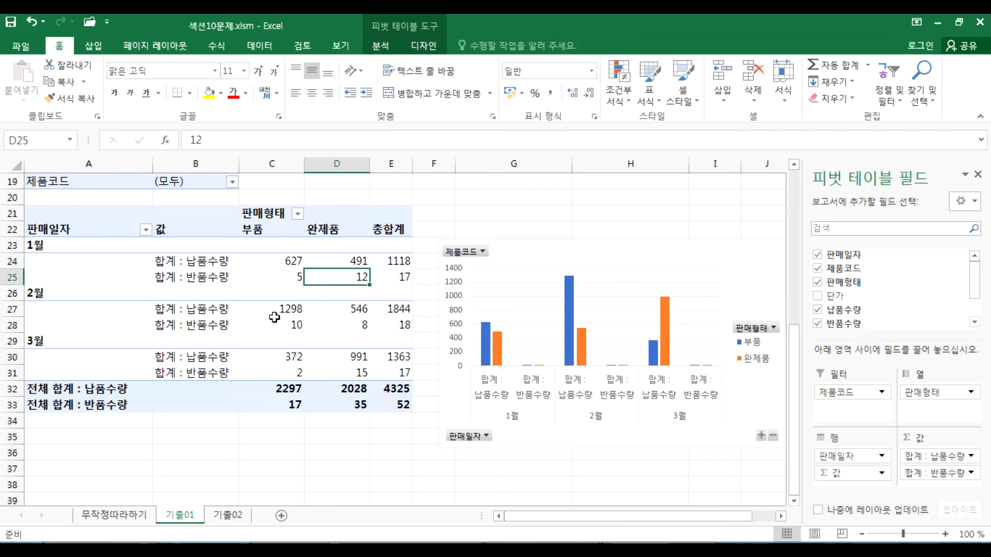
click(660, 255)
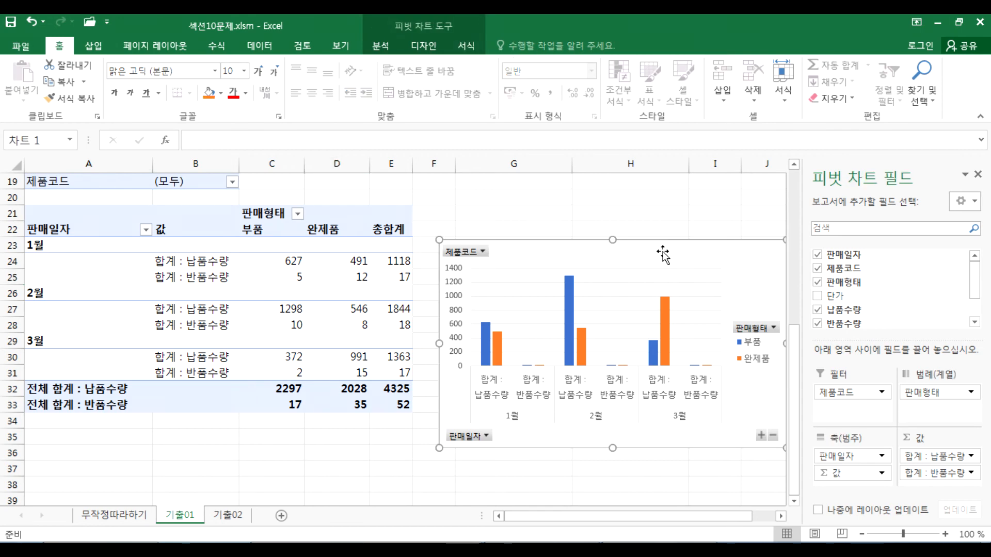
Step: Clear the source data in A3:G15, inspect the pivot table and pivot chart, and undo the clearing
scroll(372, 244, up, 6)
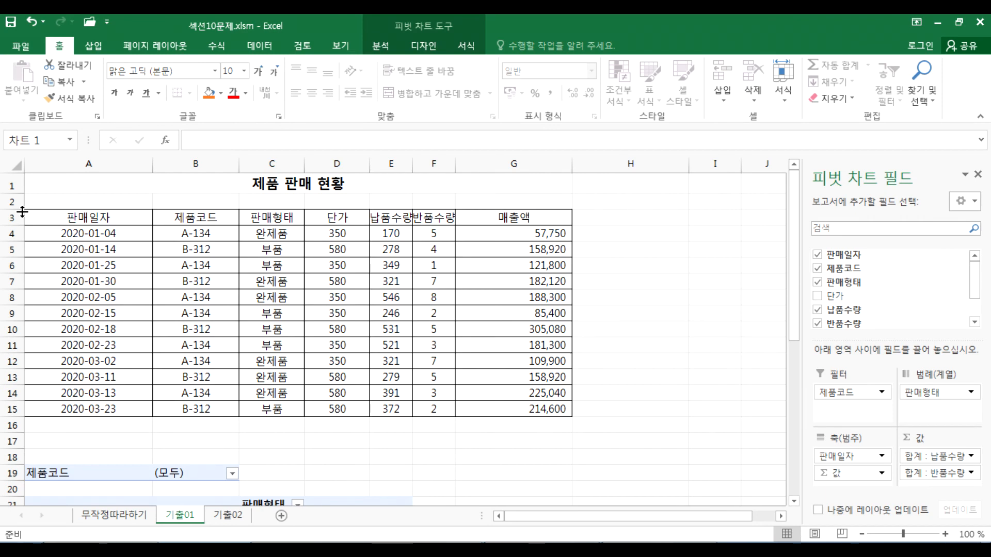
drag(25, 215, 482, 401)
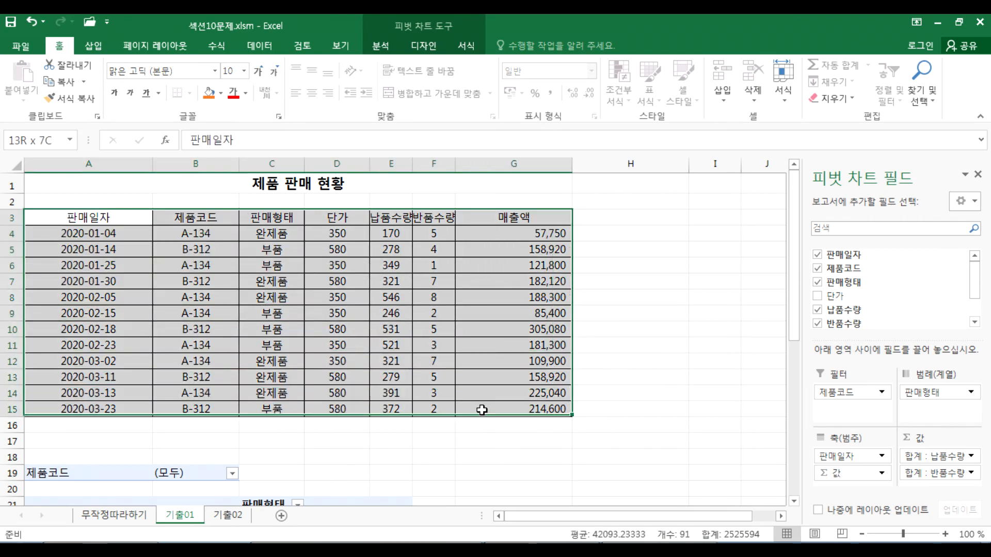
key(Delete)
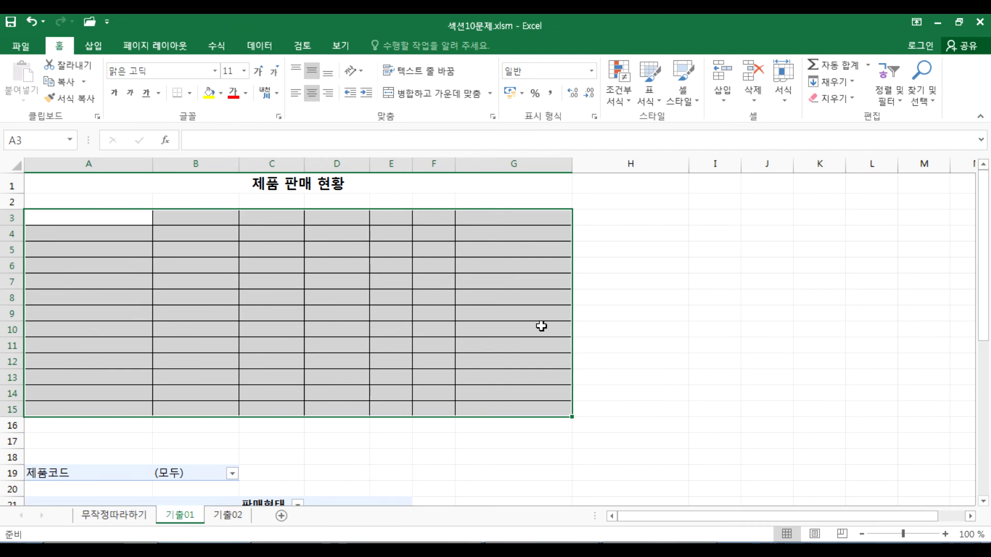
scroll(541, 326, down, 5)
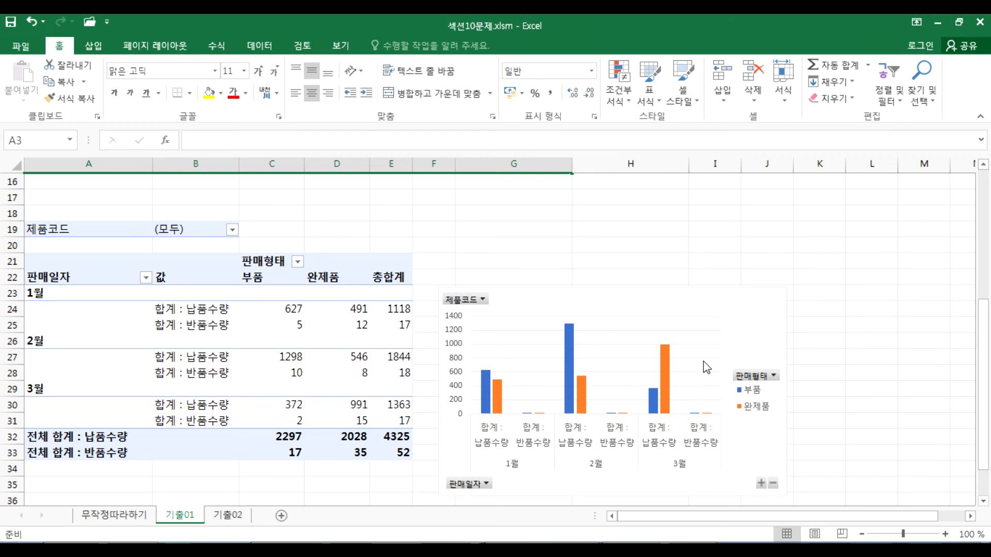
key(ctrl+a)
Step: Delete the whole pivot table in A19:E33, inspect the chart, and undo the deletion
scroll(380, 351, down, 4)
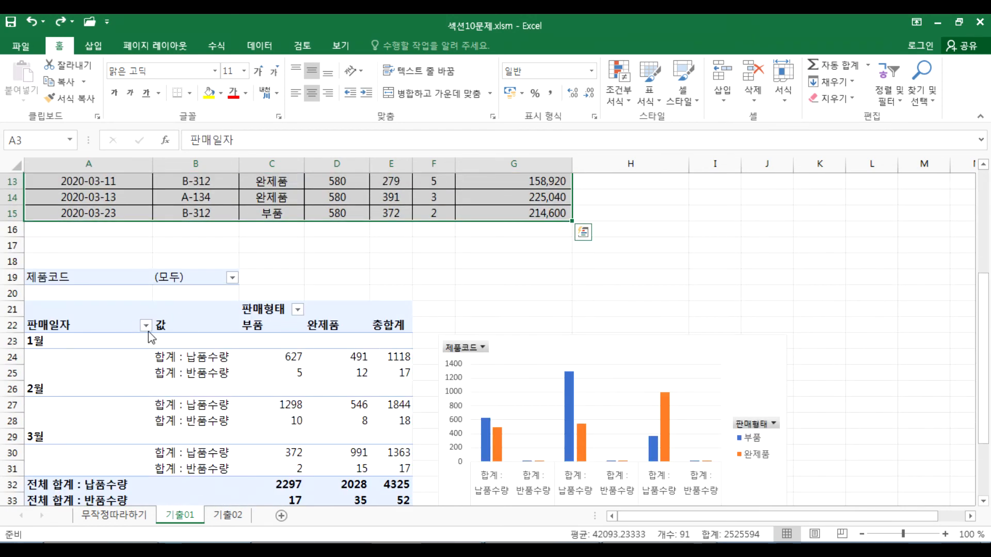
drag(65, 282, 388, 426)
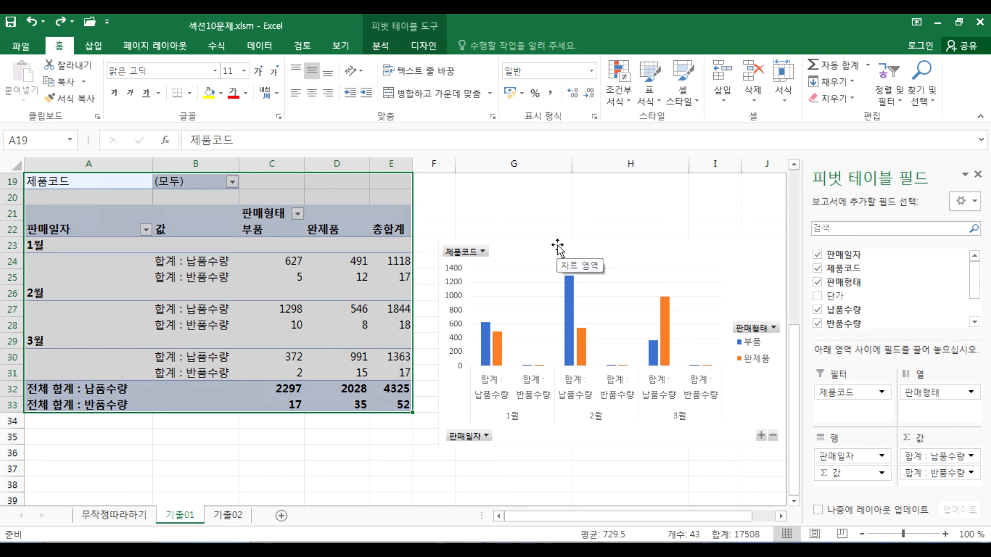
key(Delete)
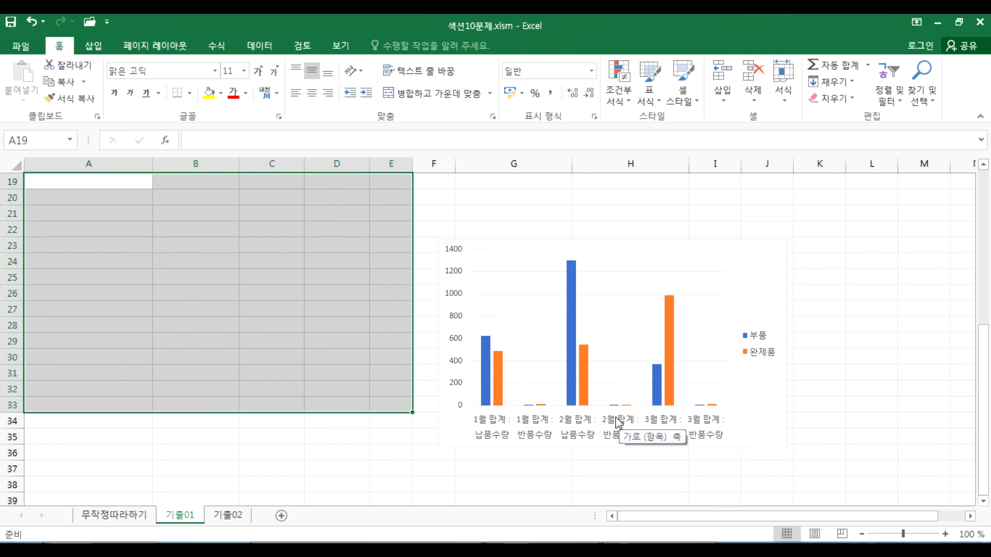
key(ctrl+z)
click(408, 435)
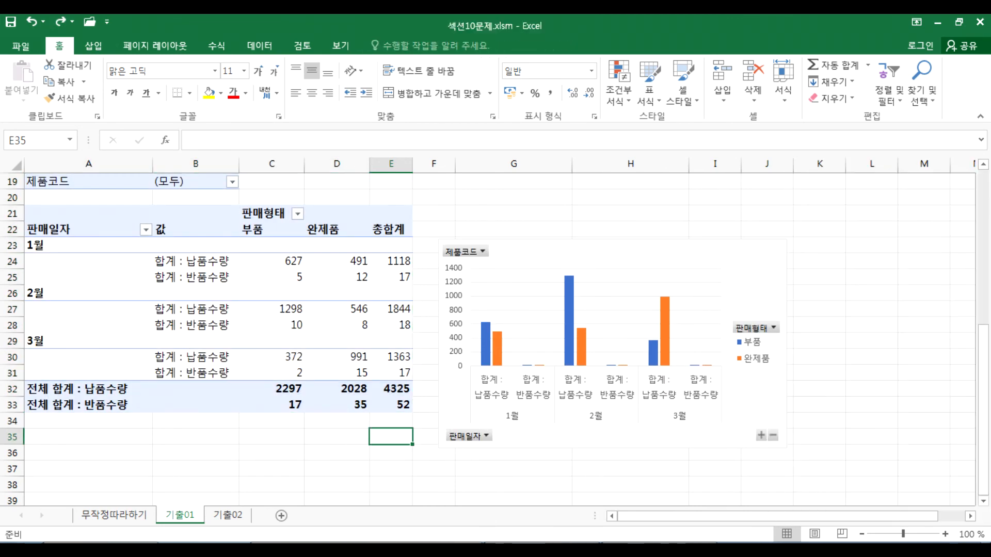
Step: Switch to Notepad and add the line "피벗차트는 피벗테이블을 기반으로 작성된다." as a separate note
key(alt+Tab)
text(피)
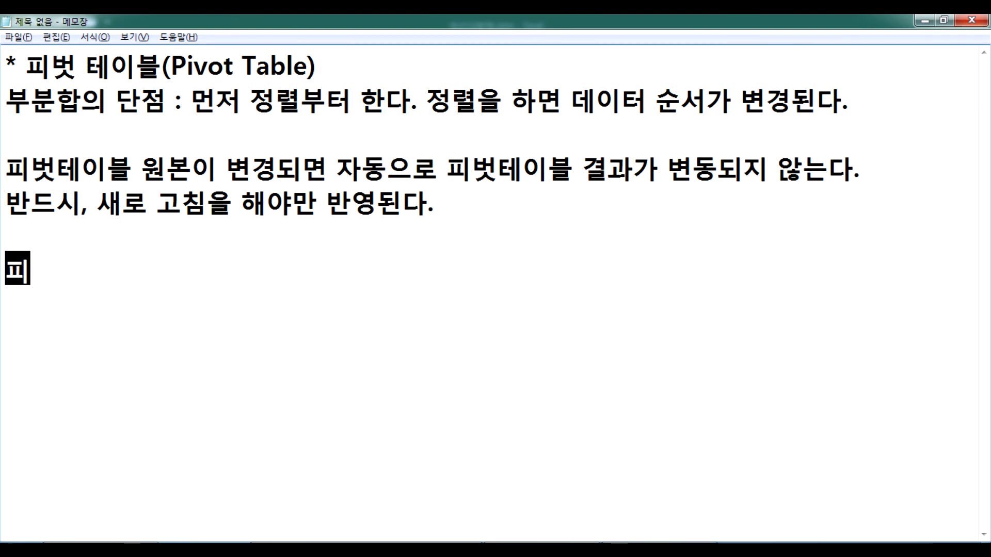
text(벗차트는 )
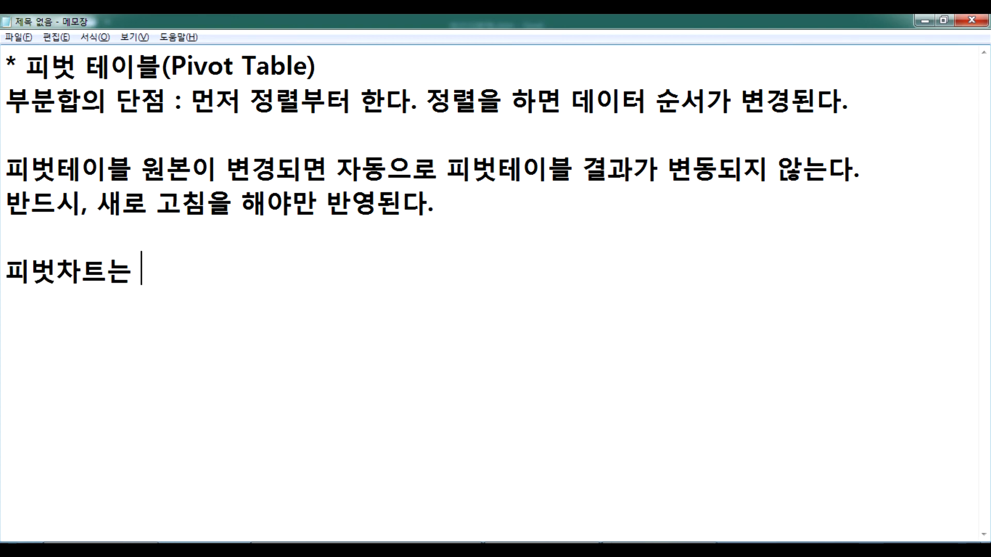
text(피벗테이블을 기반)
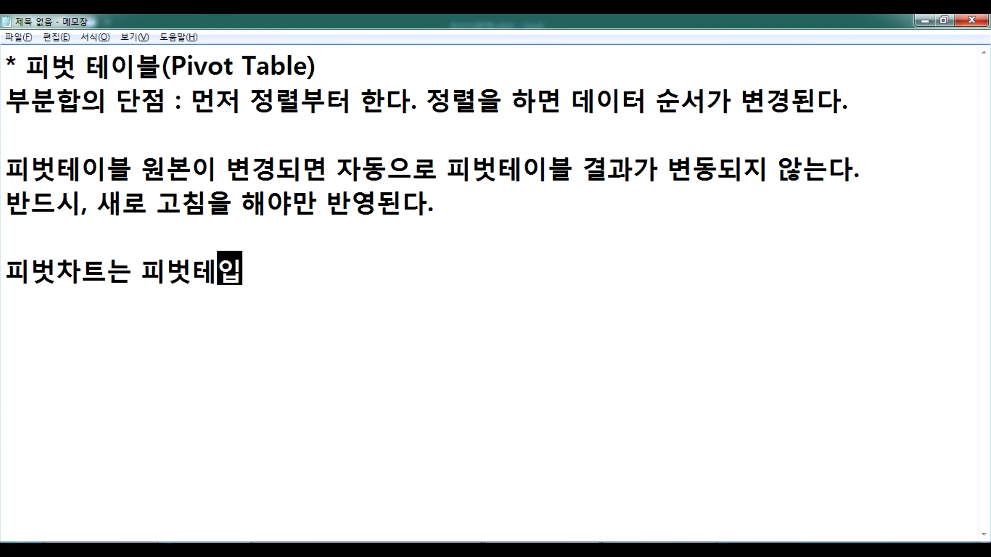
text(으로 작ㄷ)
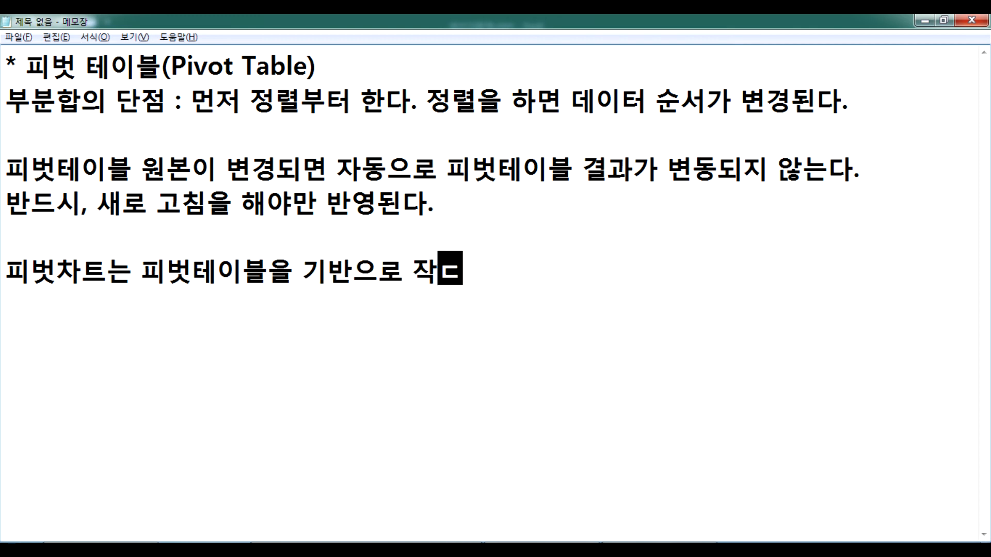
key(BackSpace)
text(성된다.)
key(Return)
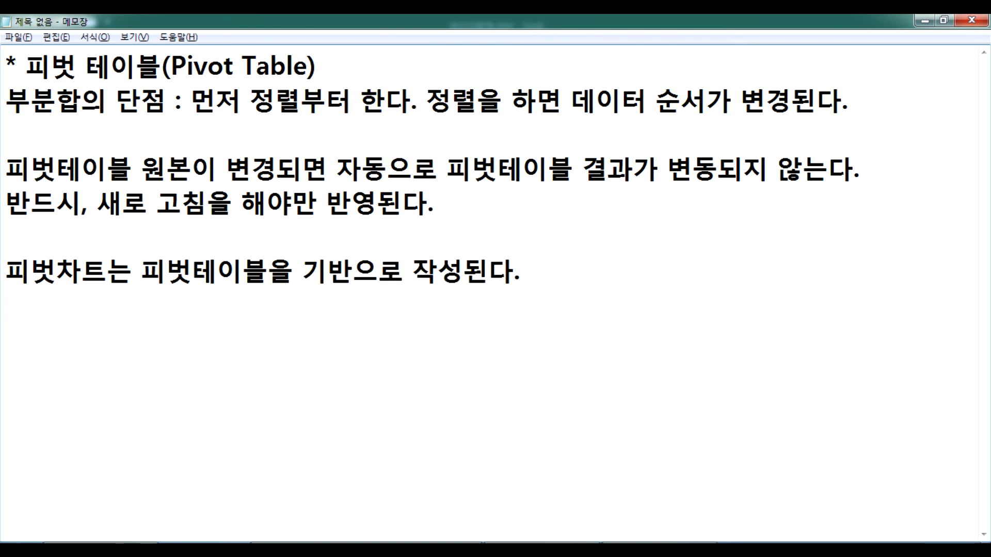
Step: Add the line "피벗테이블이 삭제되면 피벗차트는 일반차트로 변경된다." below the pivot chart note
text(피벗)
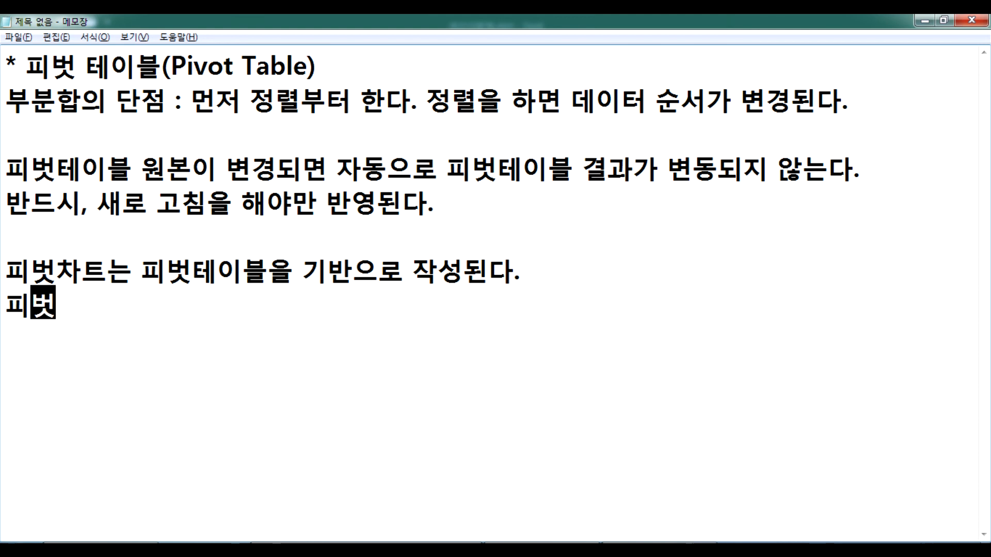
text(테이블이)
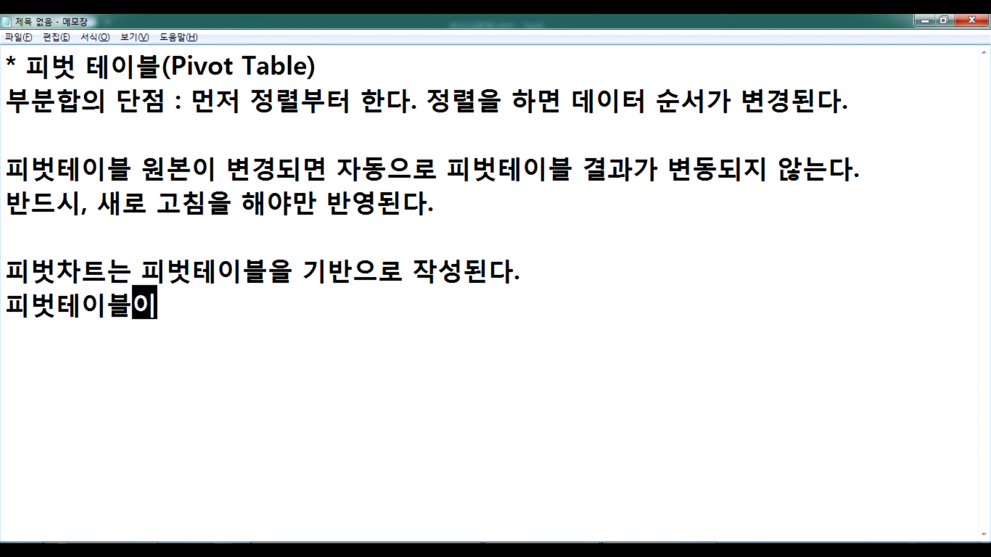
text( 삭제되면 )
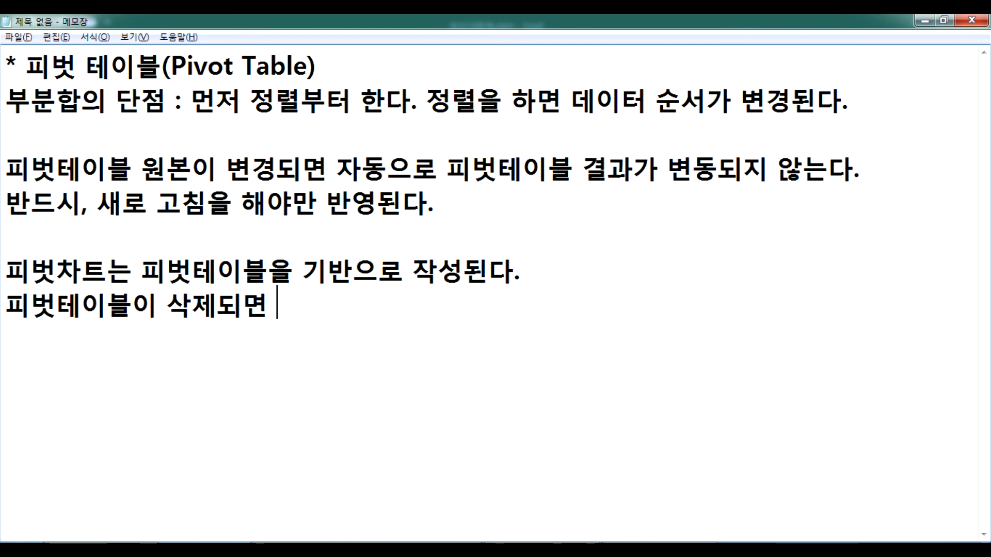
text(피벗찰)
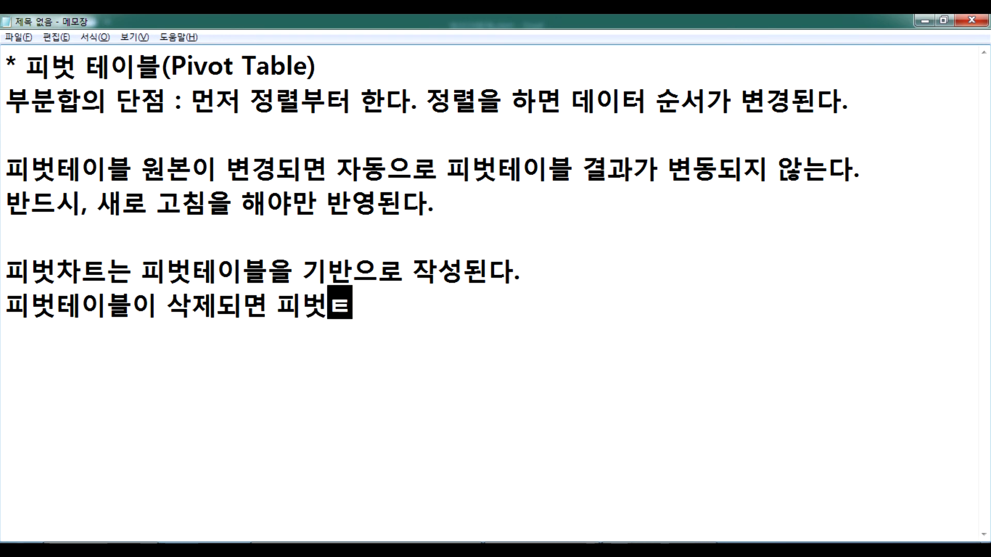
text(트는 )
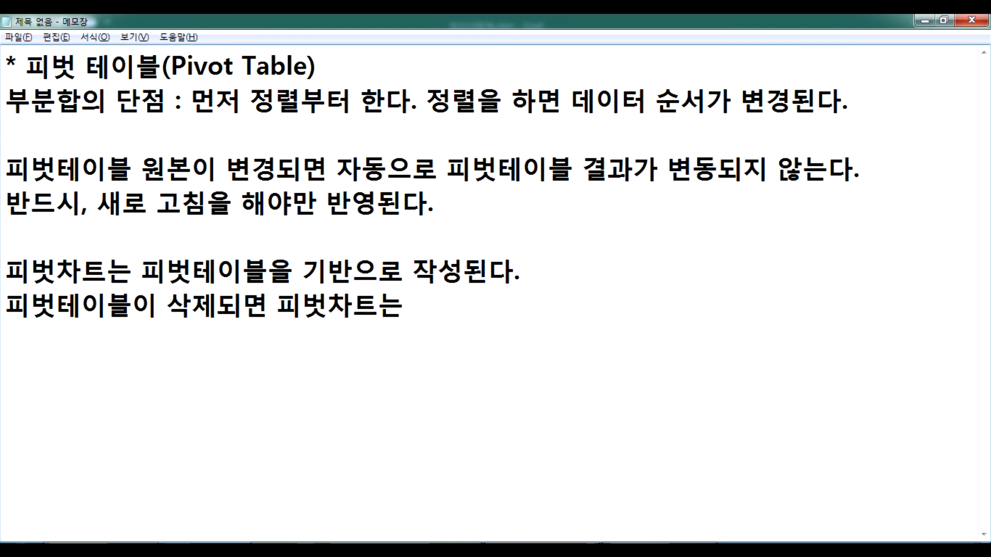
text(일반차트)
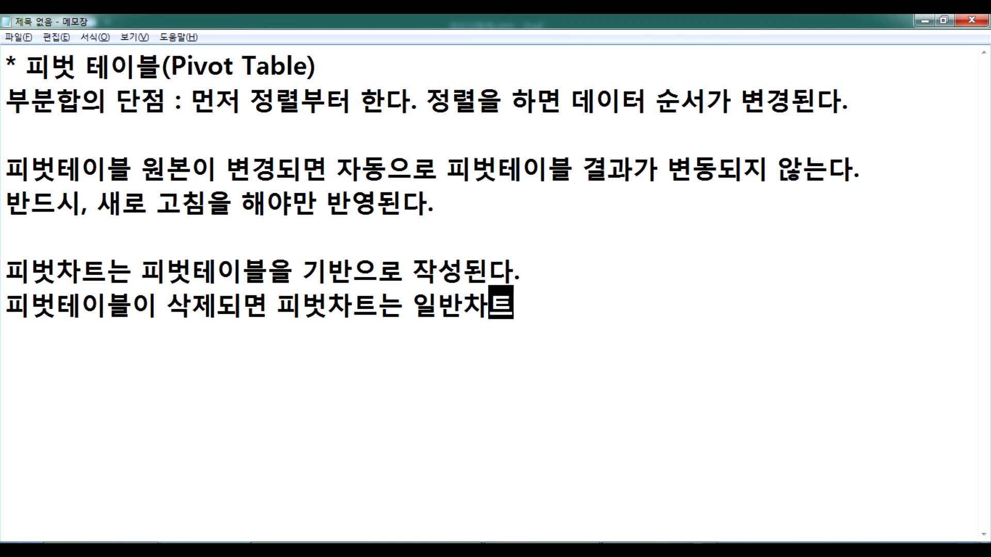
text(로 변경)
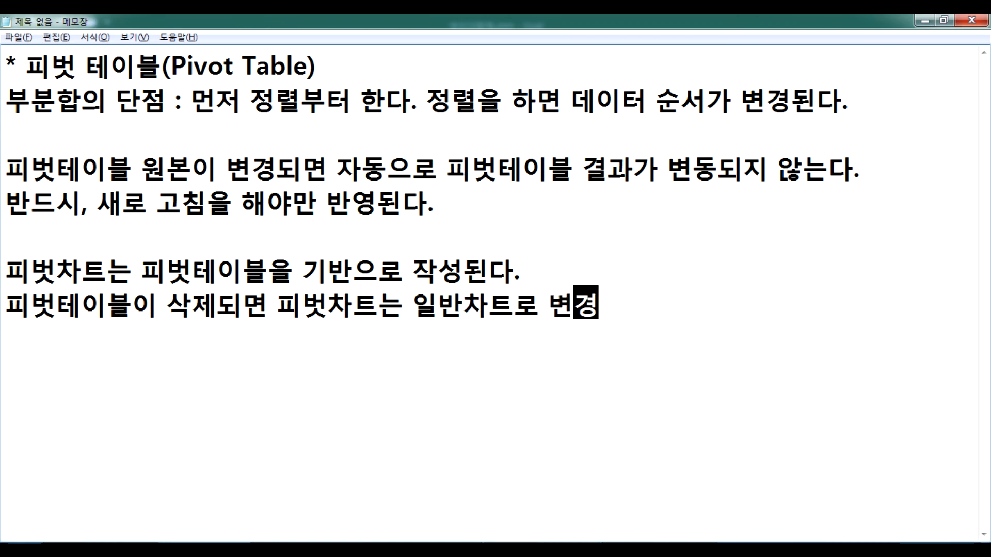
text(된다.)
key(Return)
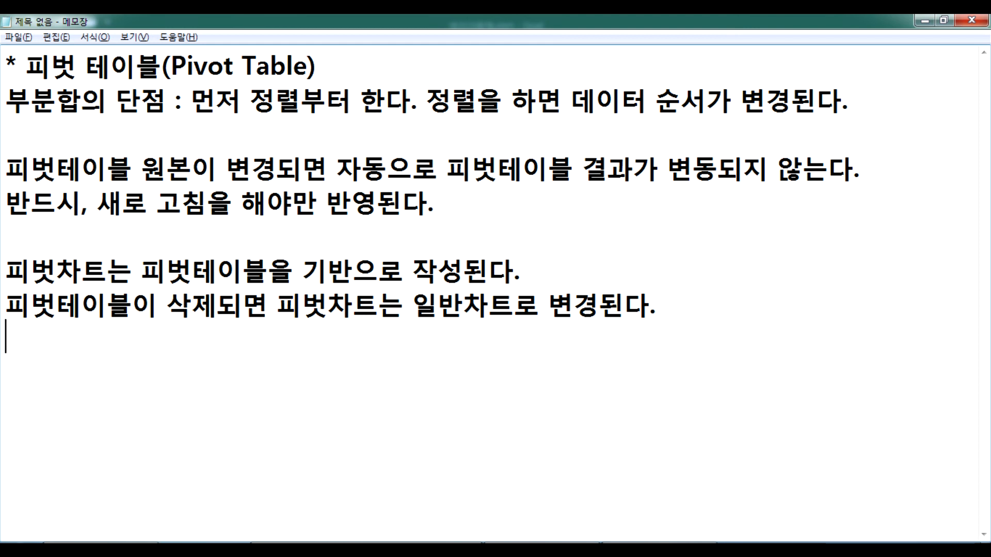
Step: Switch to Excel, clear the source data in A3:G15 on 기출01, and try to refresh the pivot table
key(alt+Tab)
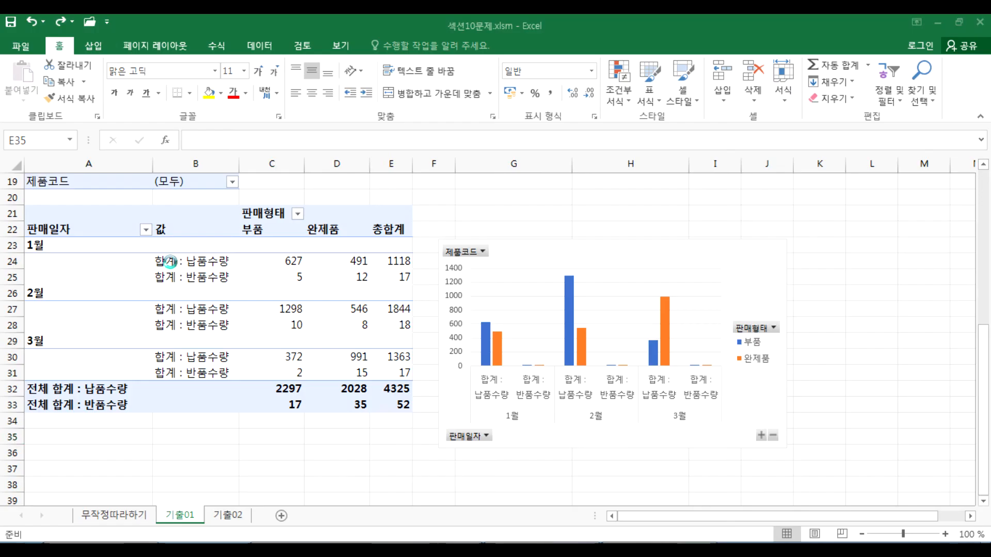
scroll(137, 250, up, 7)
drag(104, 213, 478, 407)
key(Delete)
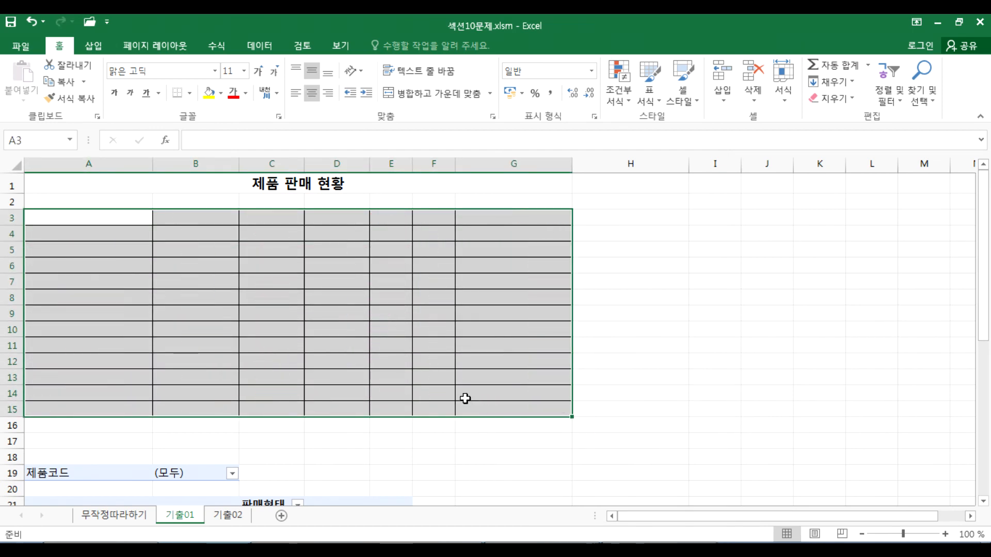
scroll(465, 398, down, 5)
click(266, 340)
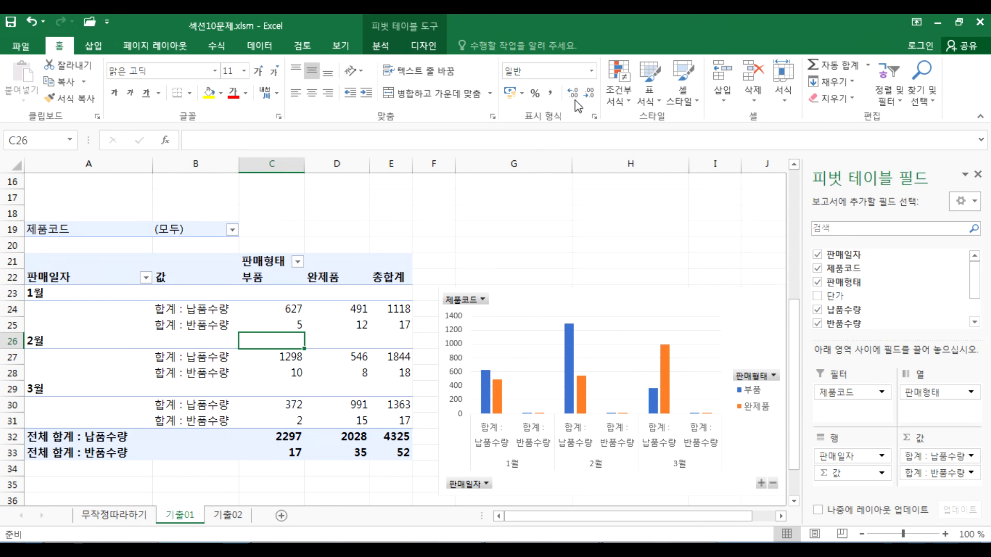
click(380, 45)
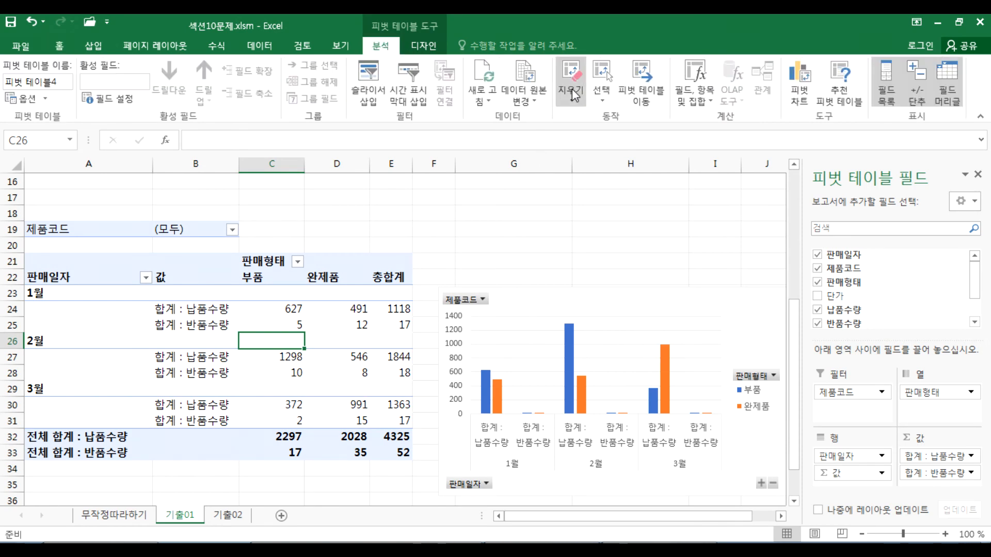
click(485, 77)
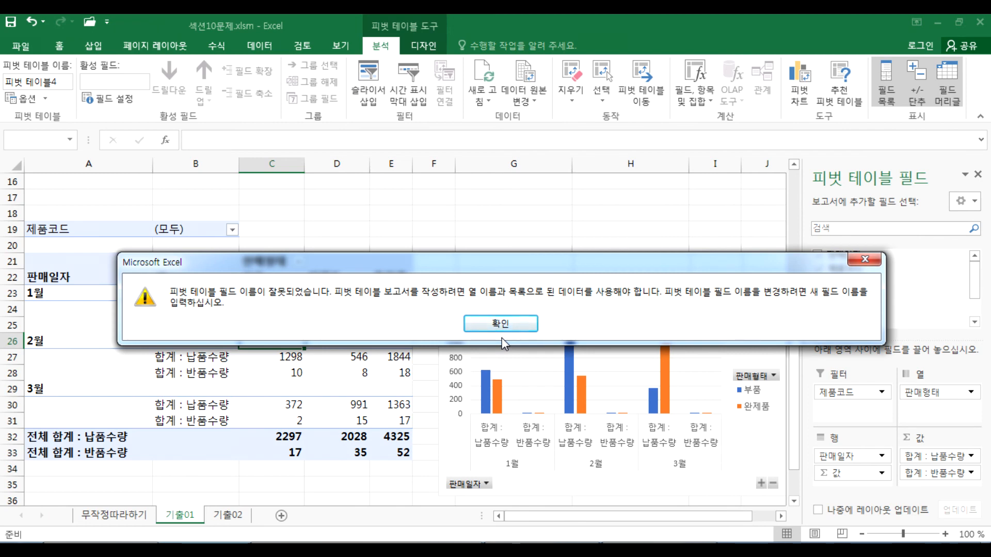
click(501, 323)
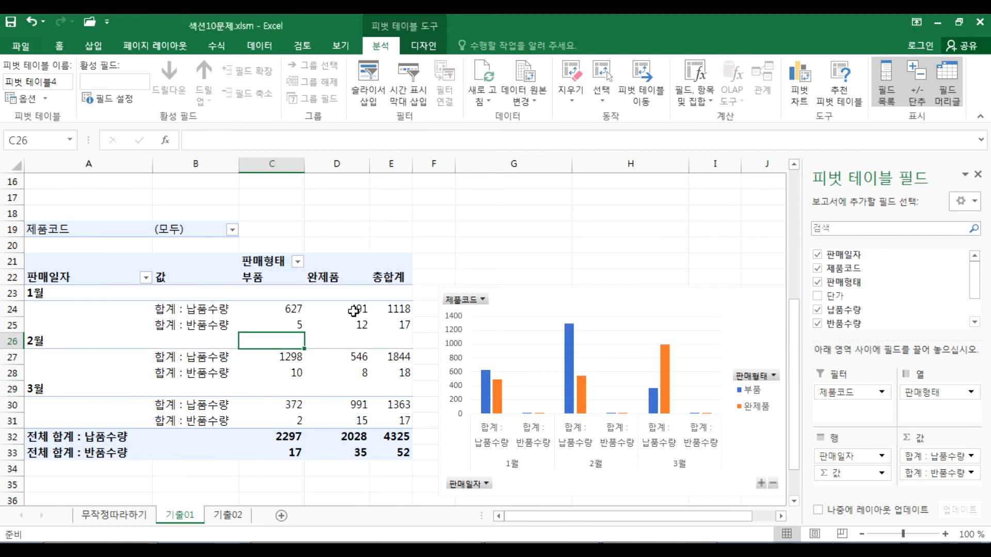
Step: Compare the pivot table, the emptied source range and the pivot chart, and undo the clearing of the source data
drag(232, 278, 320, 417)
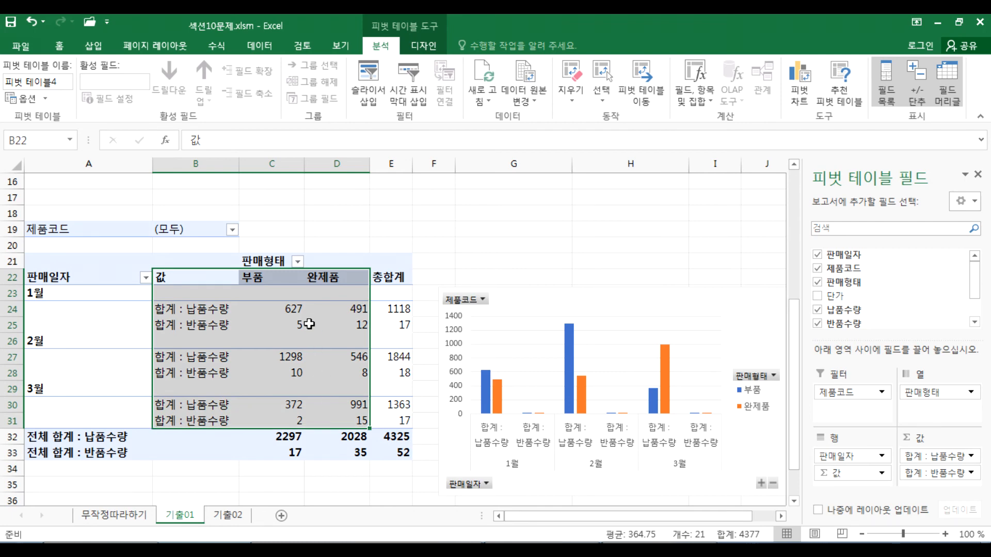
scroll(289, 292, up, 3)
click(282, 232)
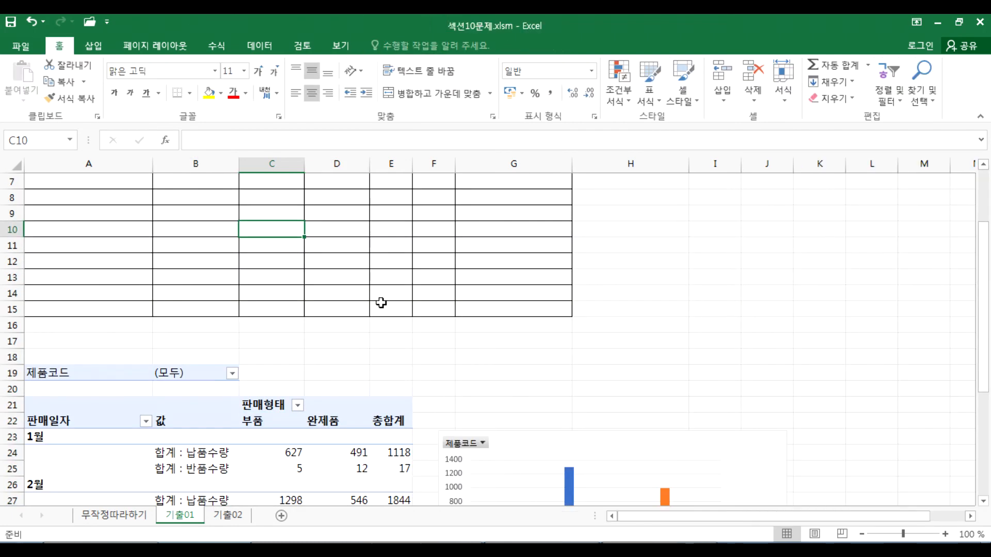
scroll(380, 303, down, 3)
click(529, 313)
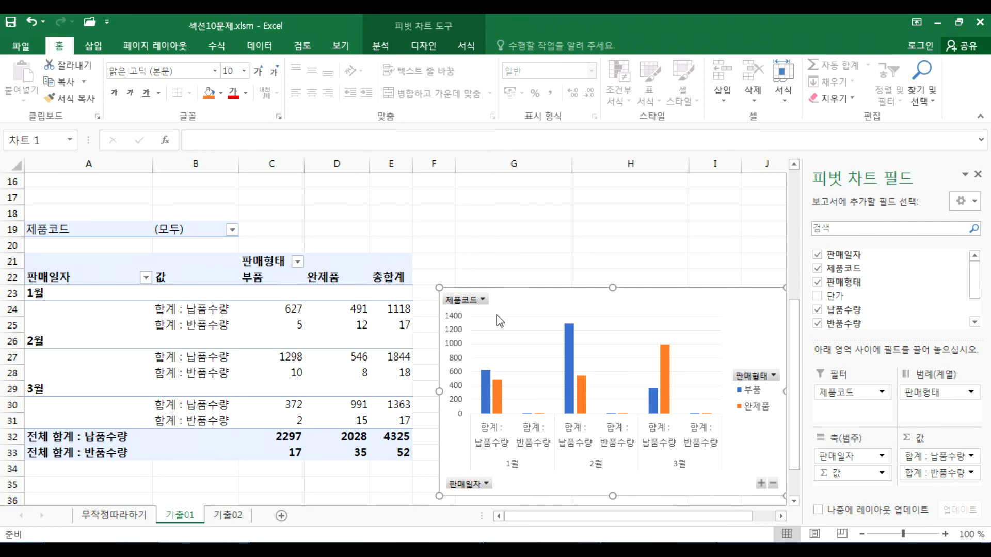
key(ctrl+z)
scroll(405, 267, down, 4)
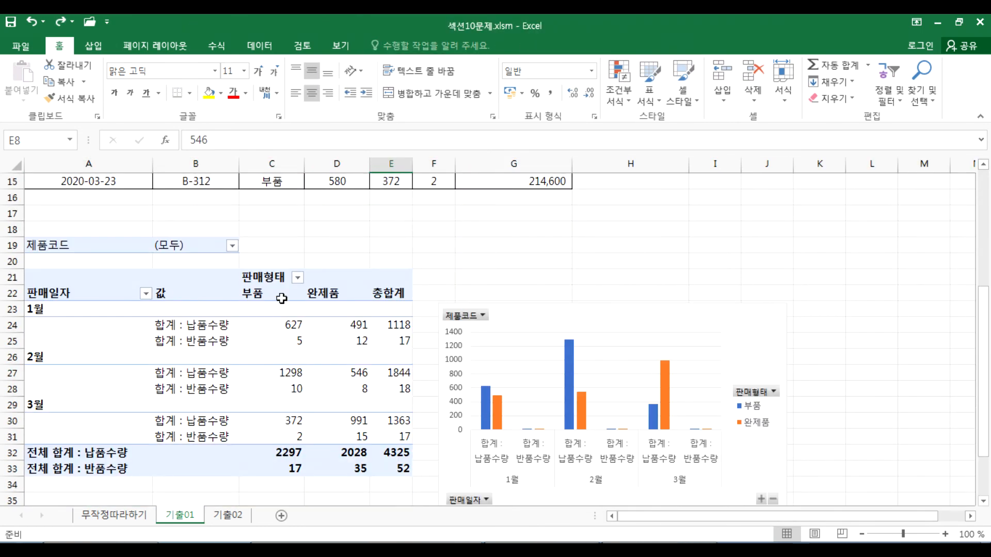
Step: Review the source data and pivot table, delete the whole pivot table in A19:E33, inspect the chart, and undo the deletion
scroll(380, 234, up, 3)
drag(491, 212, 468, 301)
scroll(467, 301, down, 4)
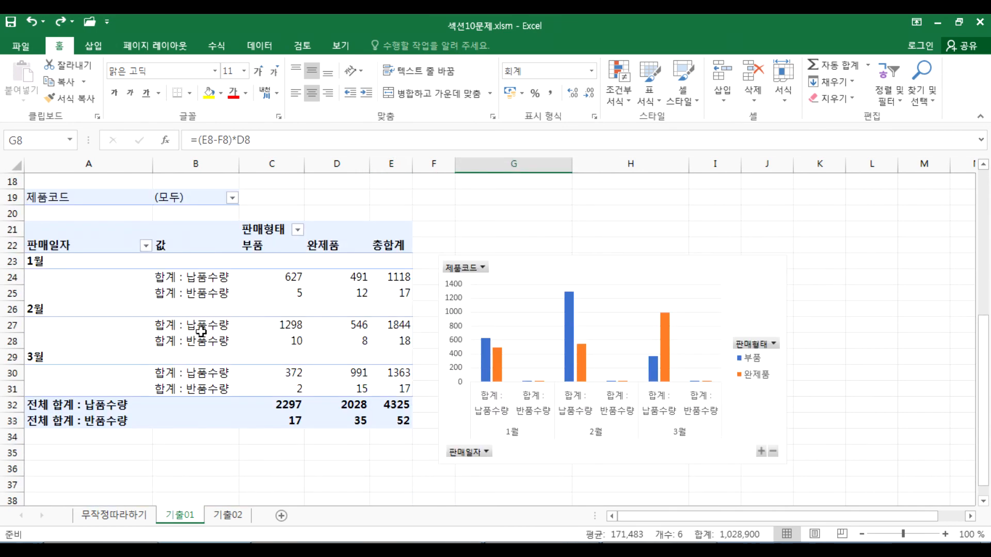
click(201, 308)
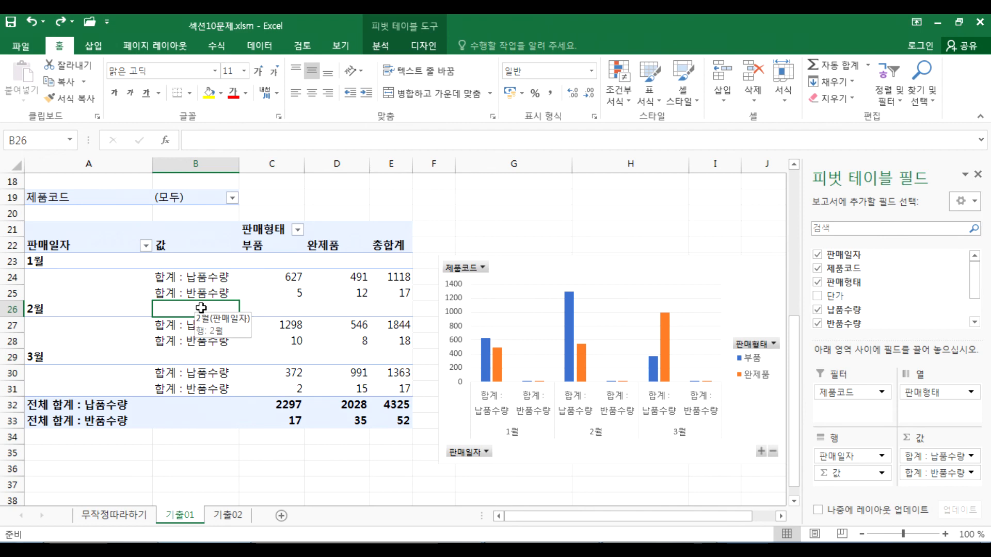
drag(82, 199, 401, 425)
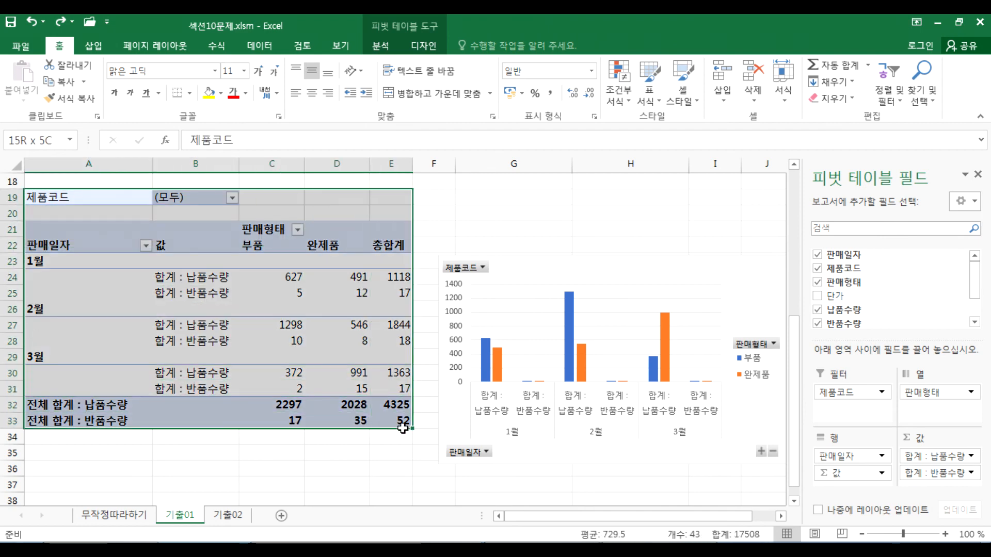
click(516, 275)
drag(75, 202, 390, 421)
key(Delete)
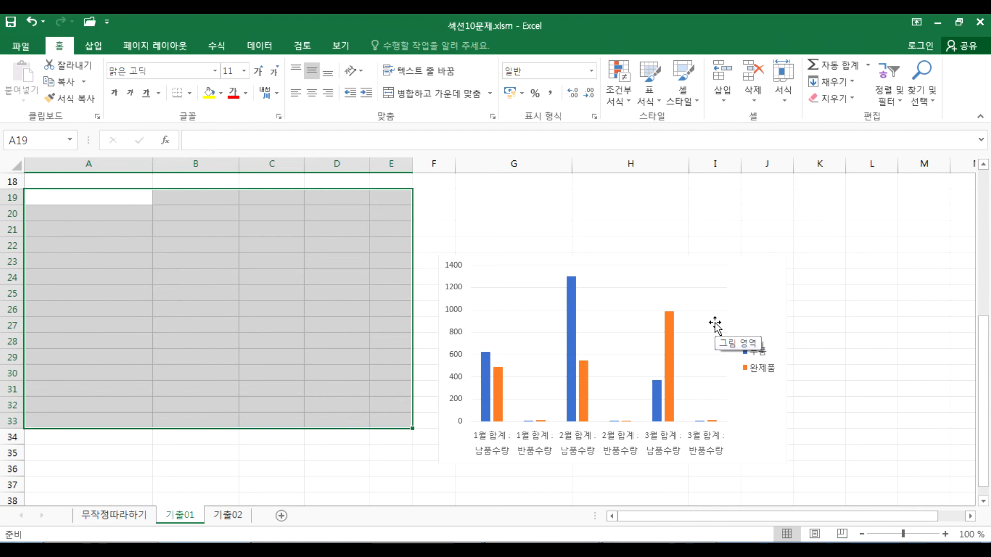
key(ctrl+z)
Step: Switch to Notepad and prefix "* " to the notes on pivot table deletion and on source changes not updating automatically
key(alt+Tab)
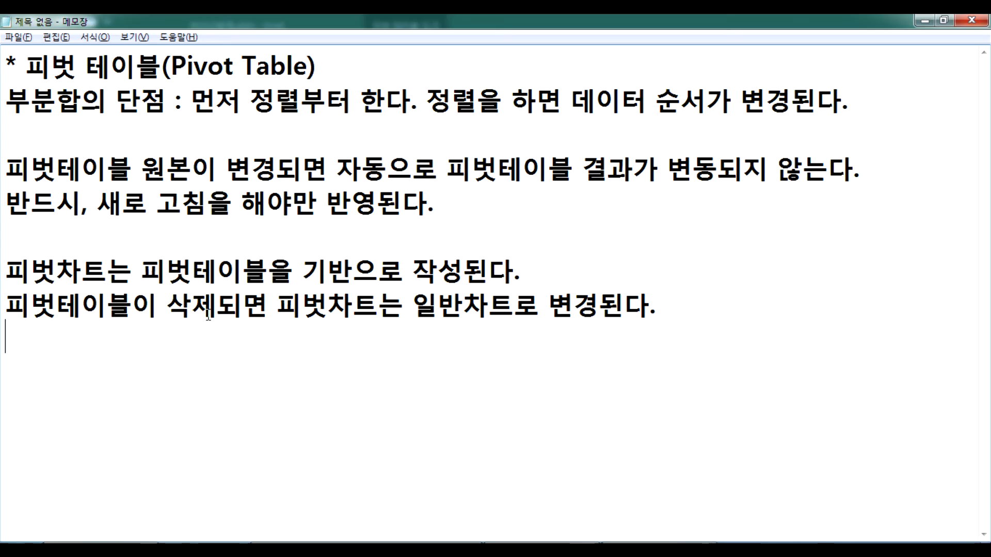
click(5, 305)
text(*)
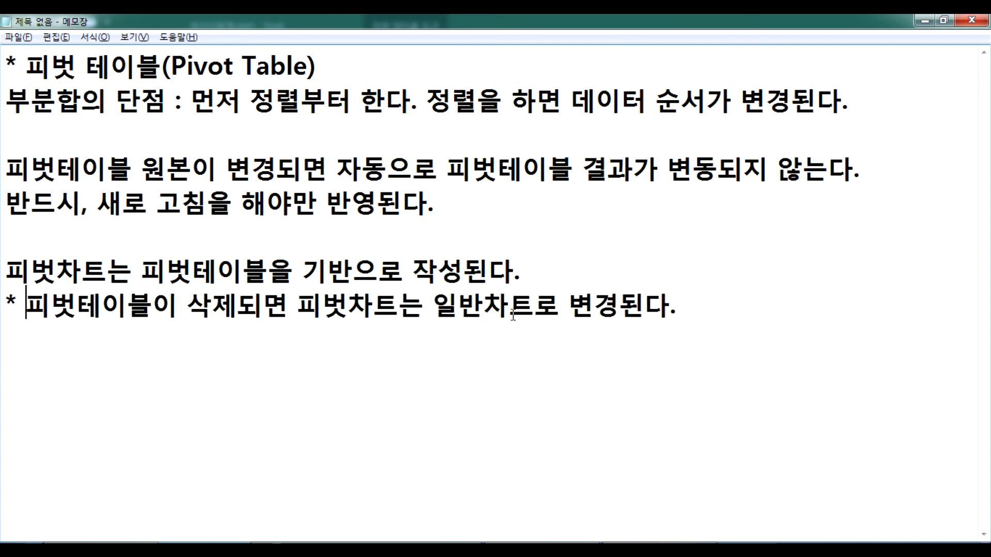
click(6, 167)
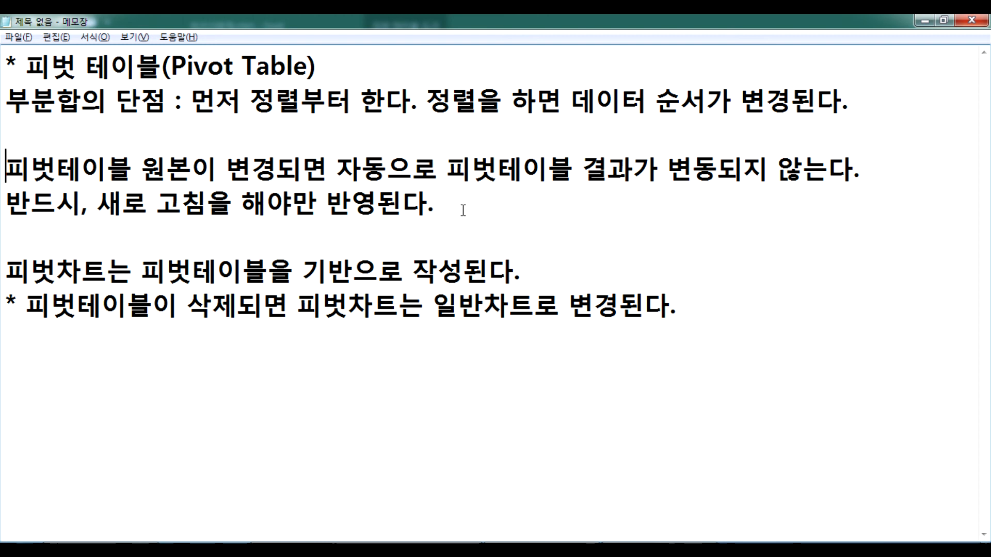
text(*)
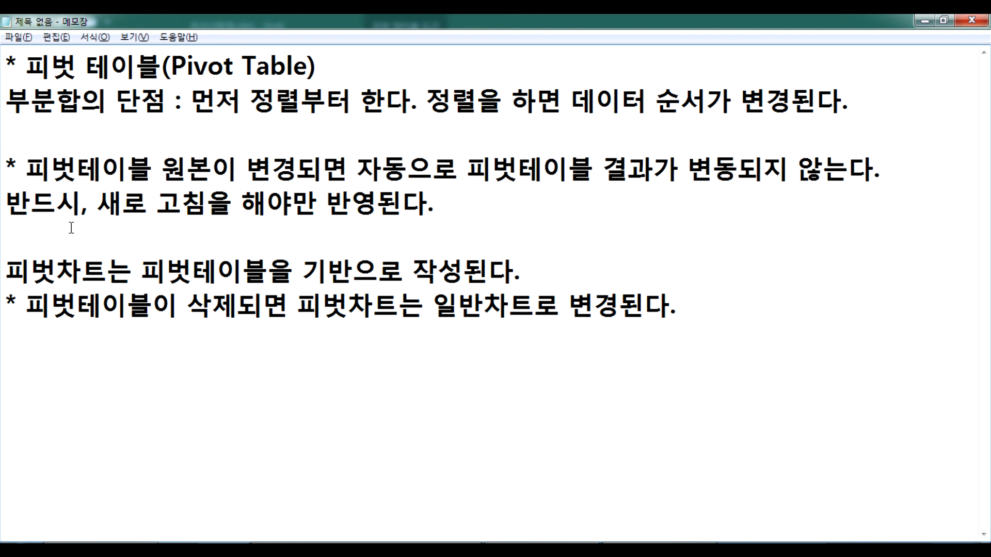
Step: Switch to Excel, open the 기출02 sheet, and review the 연수 점수 현황 table
key(alt+Tab)
click(155, 457)
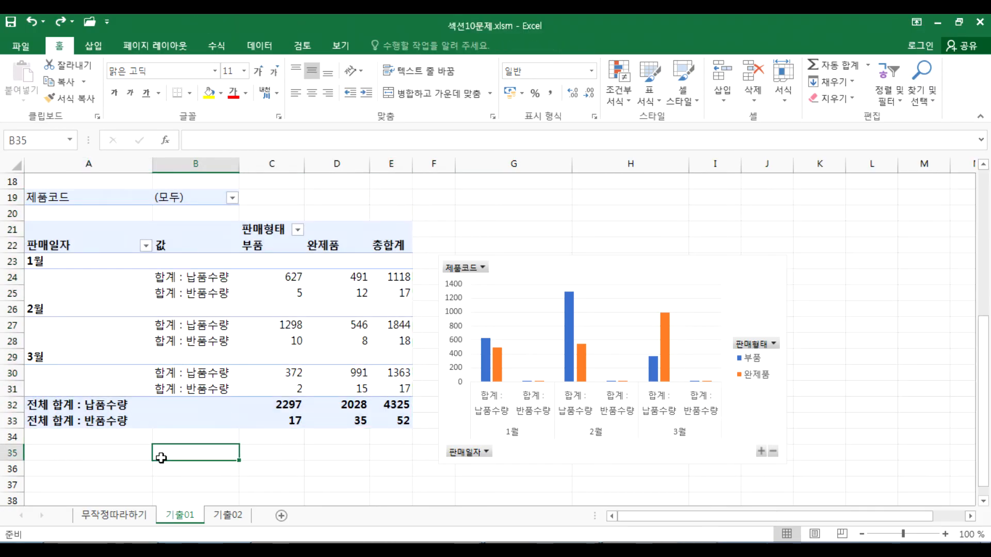
click(229, 515)
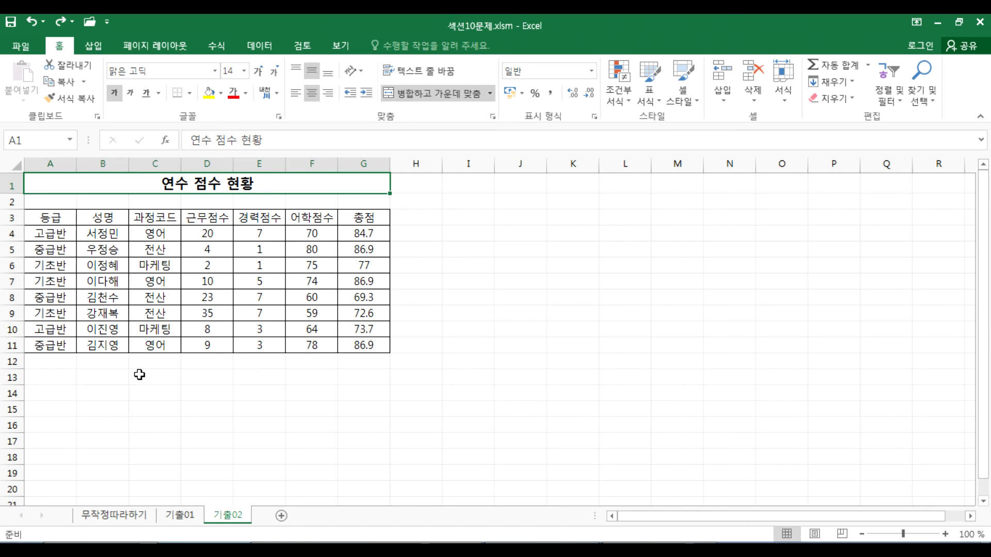
drag(50, 234, 173, 344)
Step: Insert a pivot table from 기출02!$A$3:$G$11 at cell A16 of the existing worksheet and place its field list beside the data
click(227, 313)
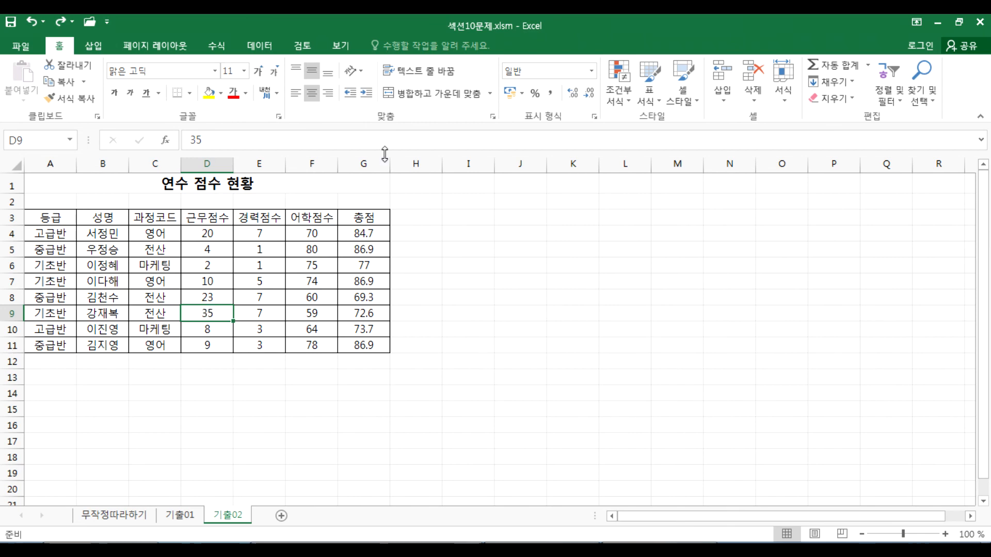
click(94, 45)
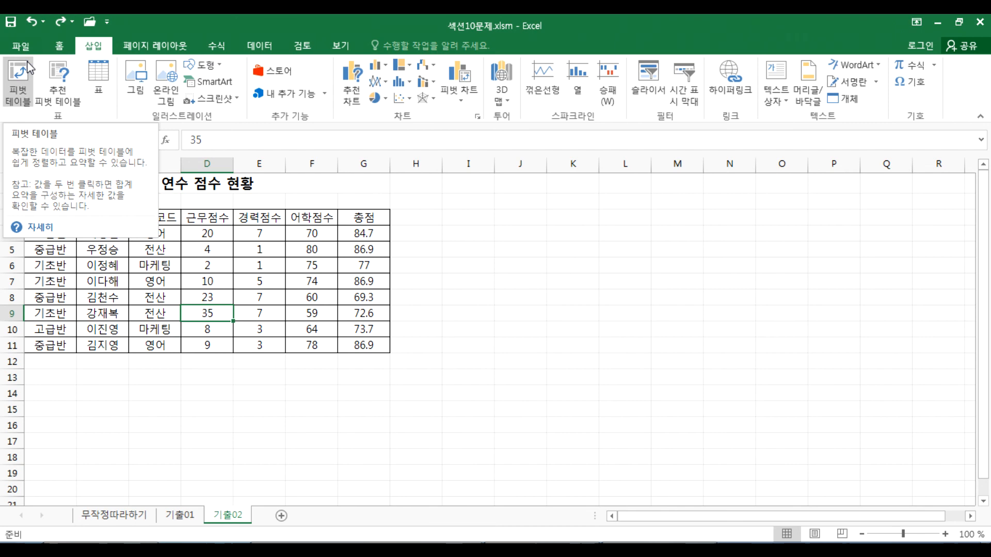
click(28, 67)
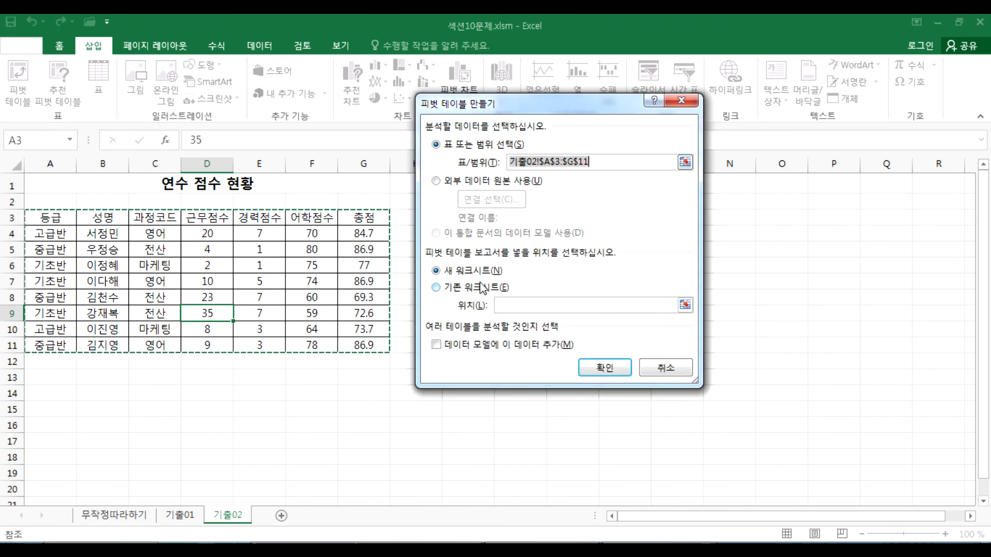
click(482, 287)
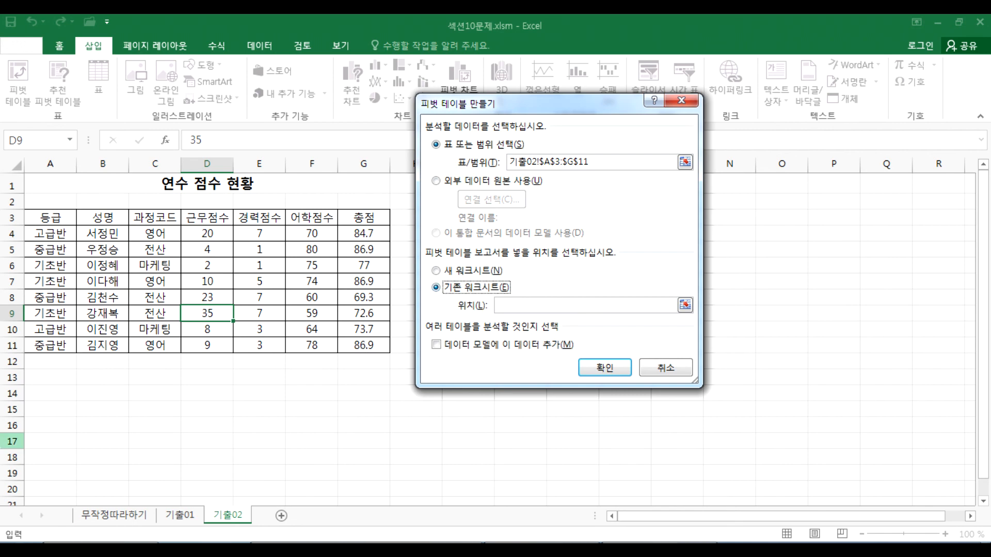
click(39, 425)
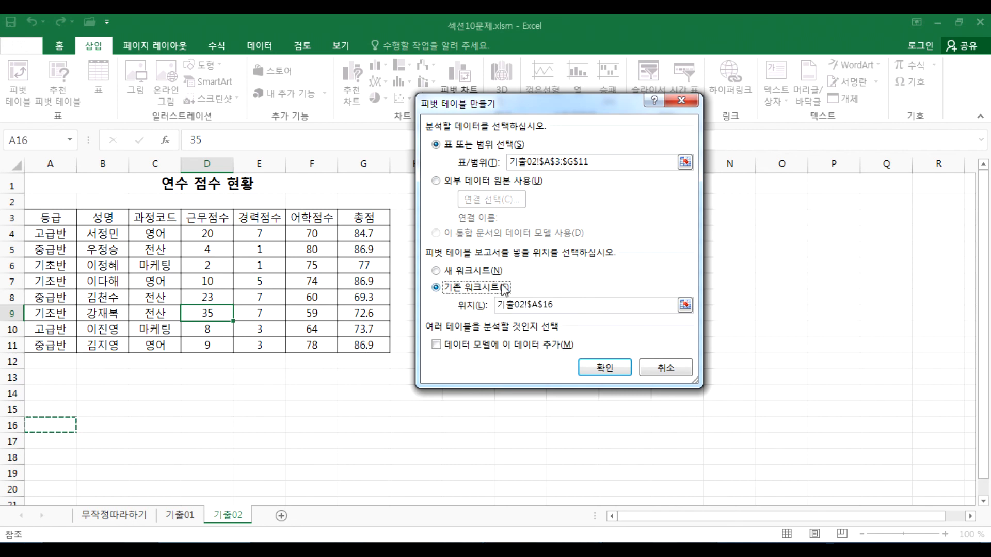
click(604, 367)
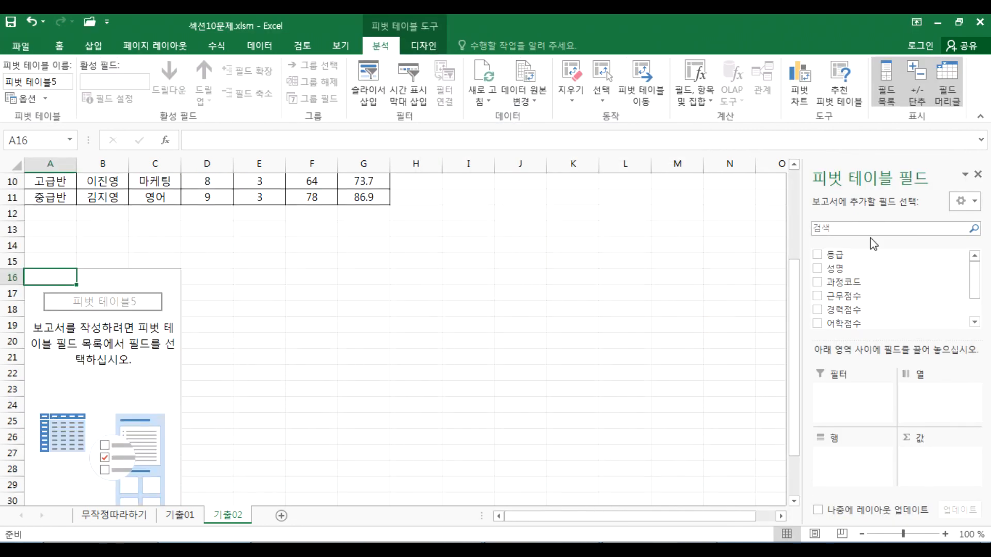
drag(846, 176, 565, 124)
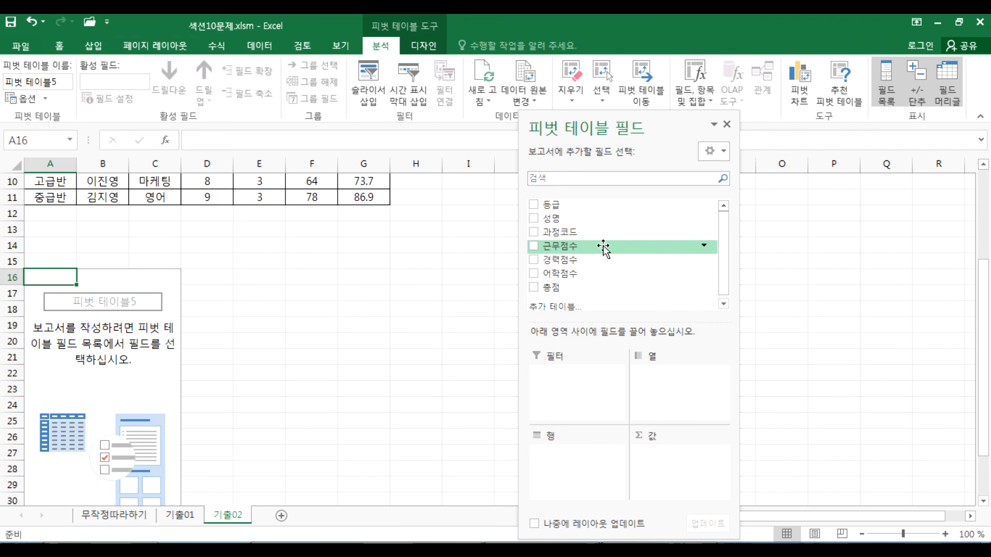
Step: Place 과정코드 in the pivot table's filter area, 등급 in rows, and 근무점수 and 경력점수 in values
drag(578, 233, 575, 390)
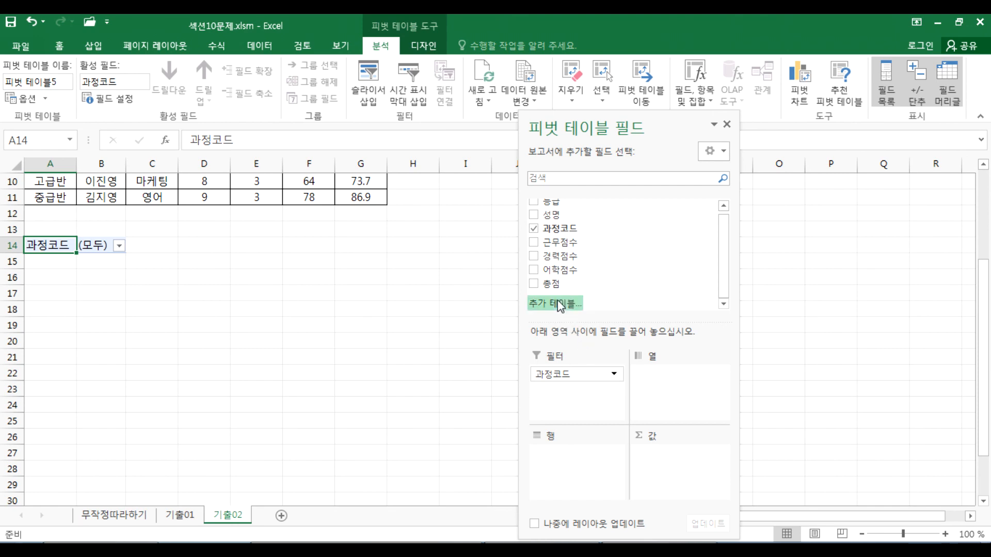
drag(552, 202, 573, 467)
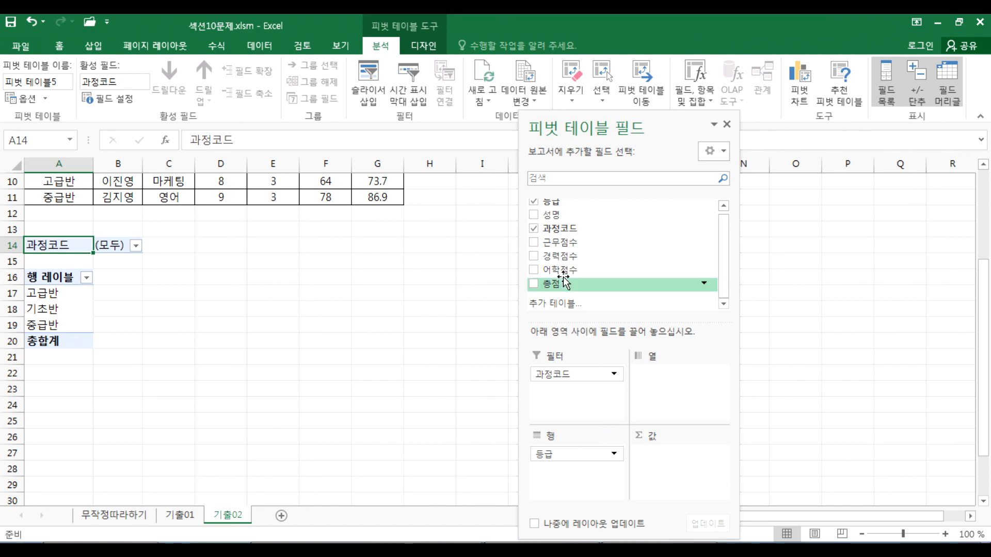
drag(562, 242, 670, 463)
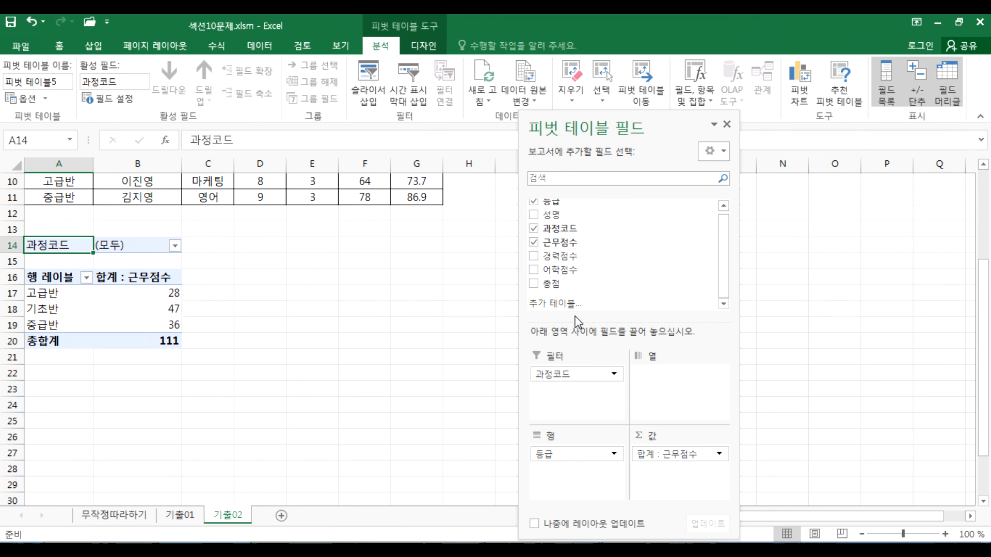
drag(562, 256, 667, 481)
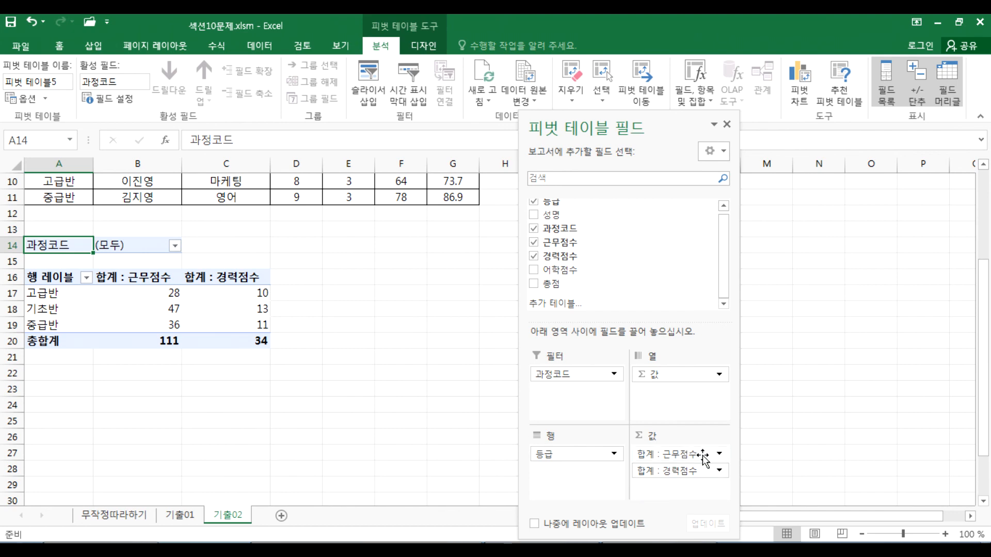
Step: Summarize the 근무점수 value field by 최대값
click(719, 455)
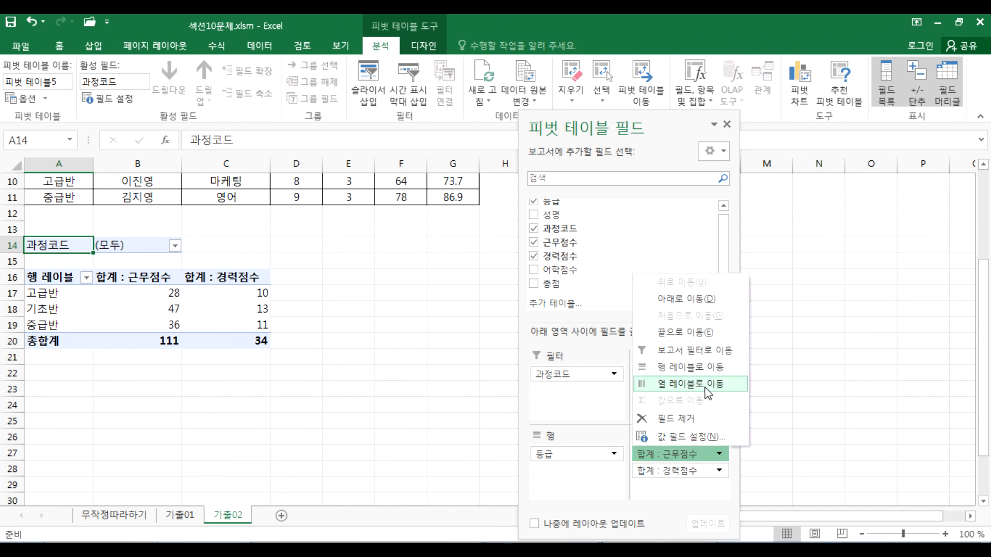
click(691, 437)
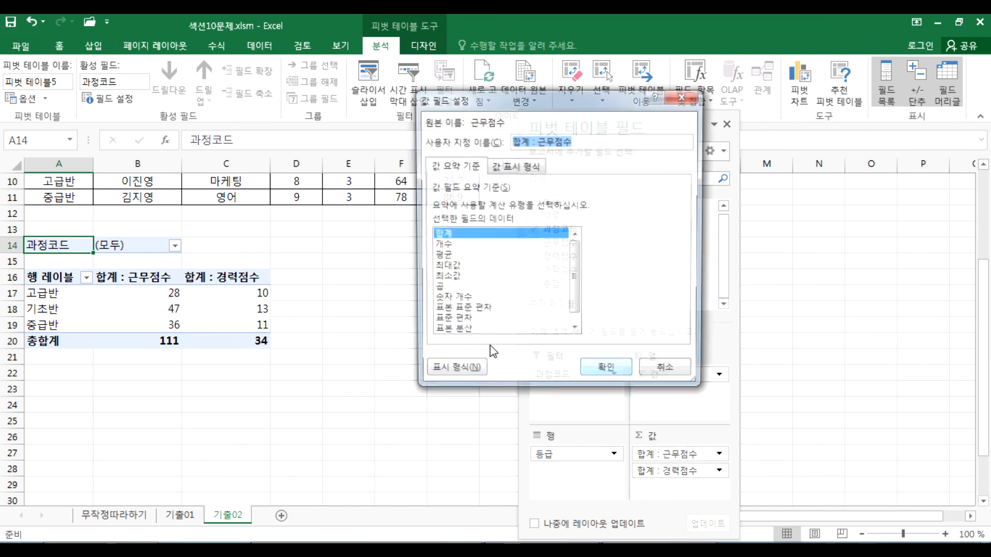
click(445, 267)
click(605, 372)
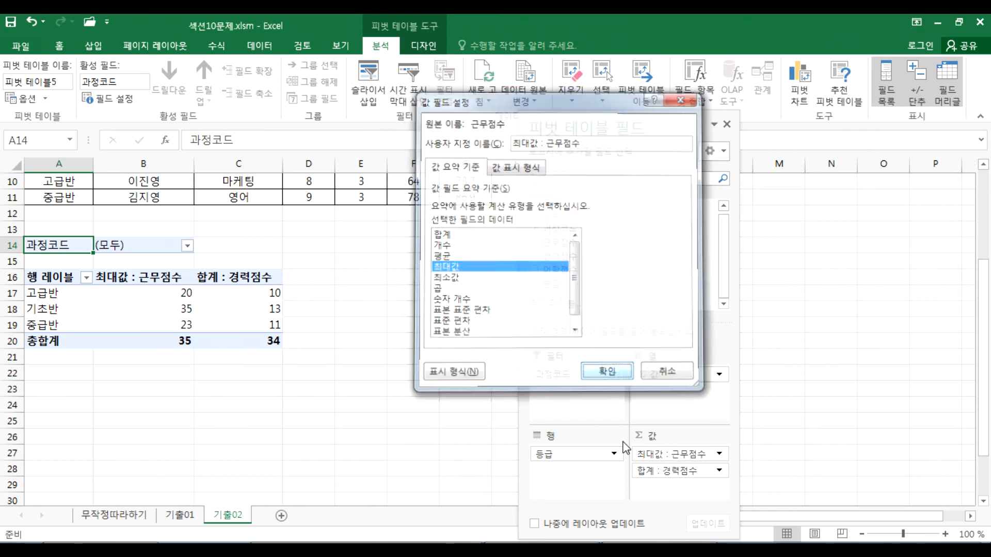
Step: Summarize the 경력점수 value field by 최소값 and dock the field list back beside the worksheet
click(695, 471)
click(671, 452)
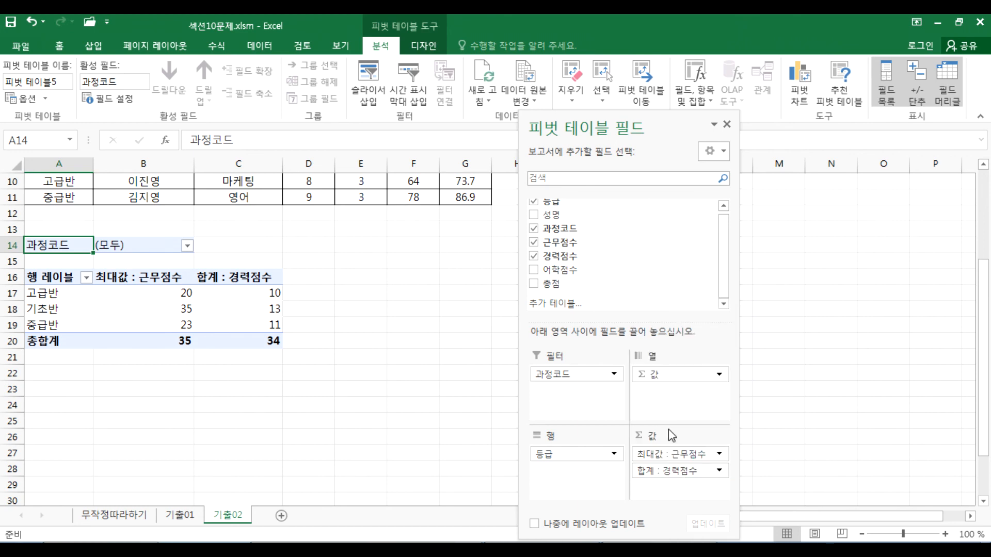
click(455, 277)
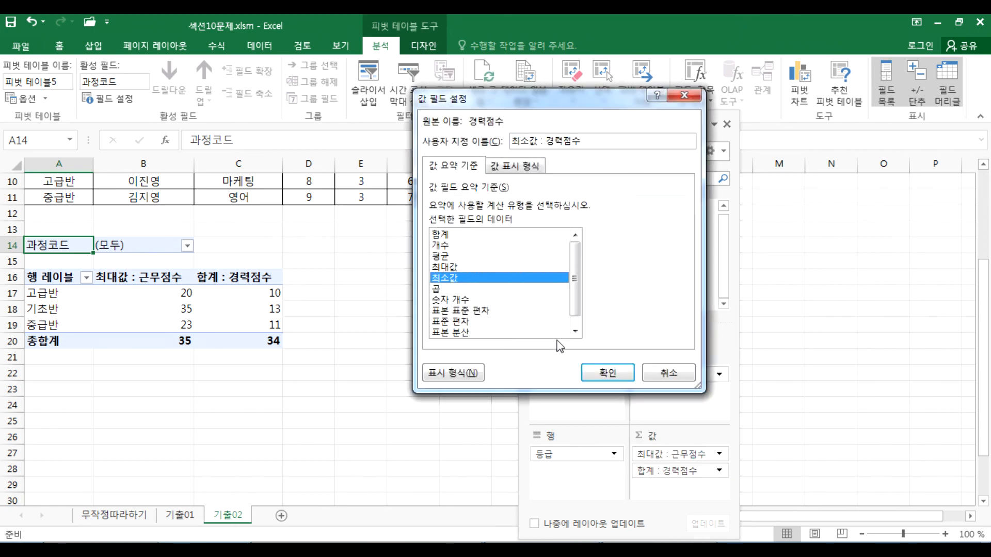
click(607, 372)
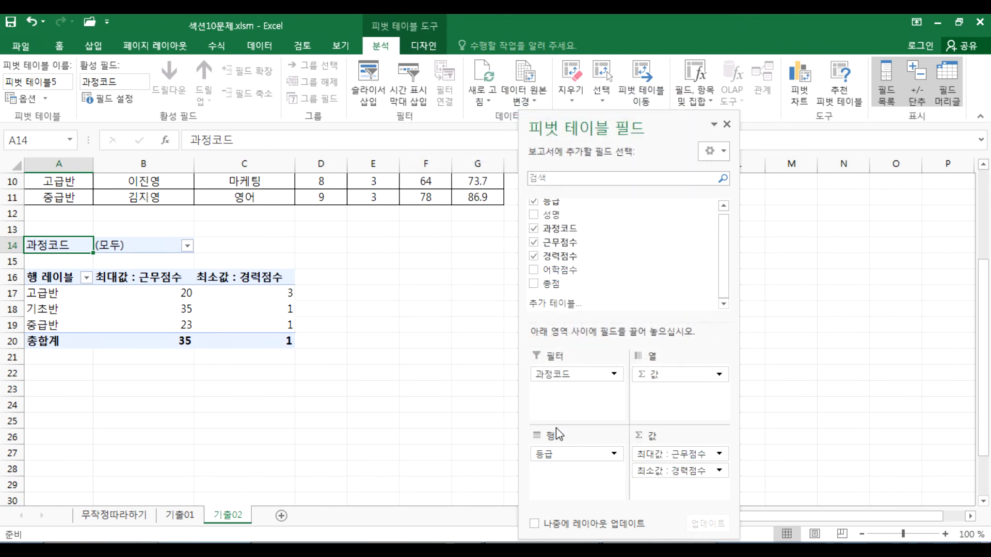
double_click(591, 124)
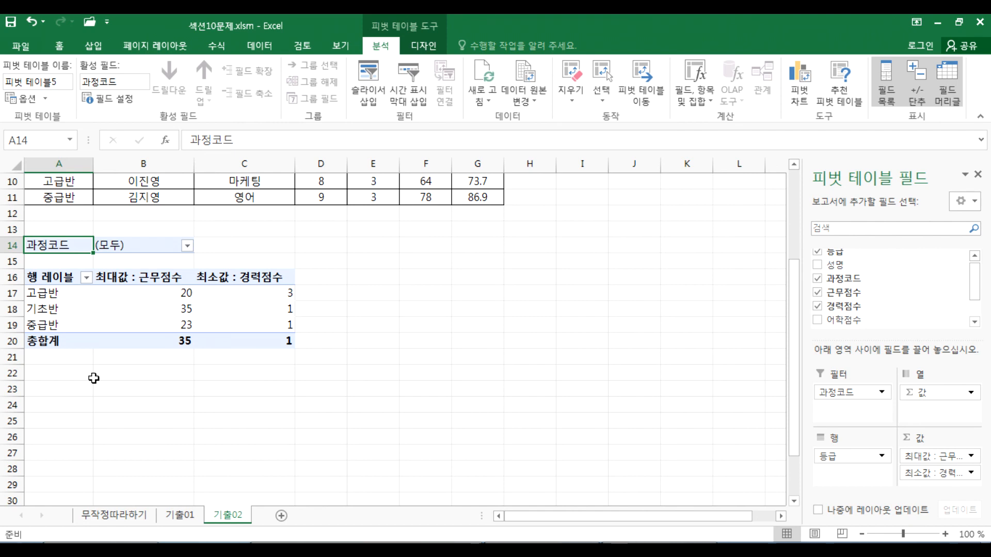
Step: Turn on filtering for the 연수 점수 현황 table, view the 등급 filter options, and turn filtering off again
scroll(94, 378, up, 3)
click(137, 237)
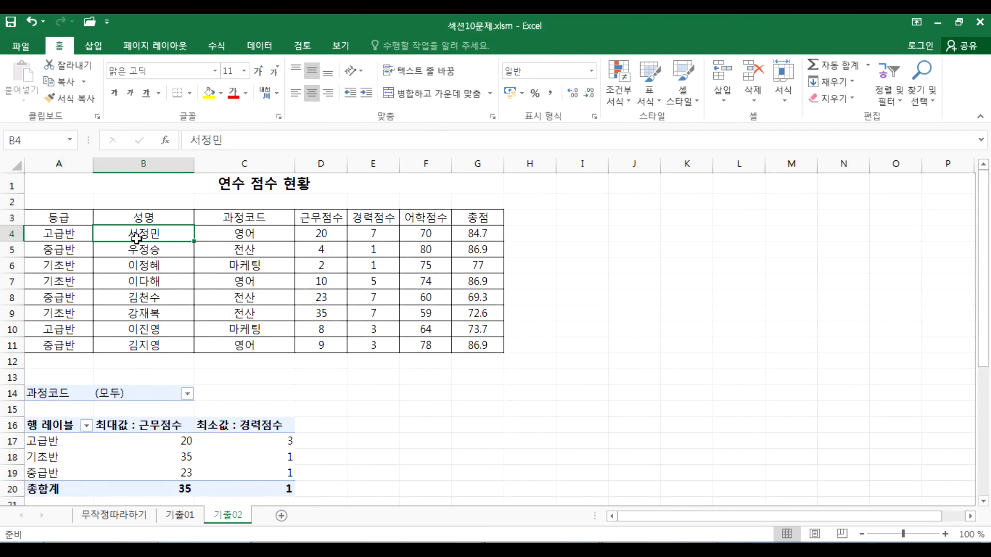
click(259, 45)
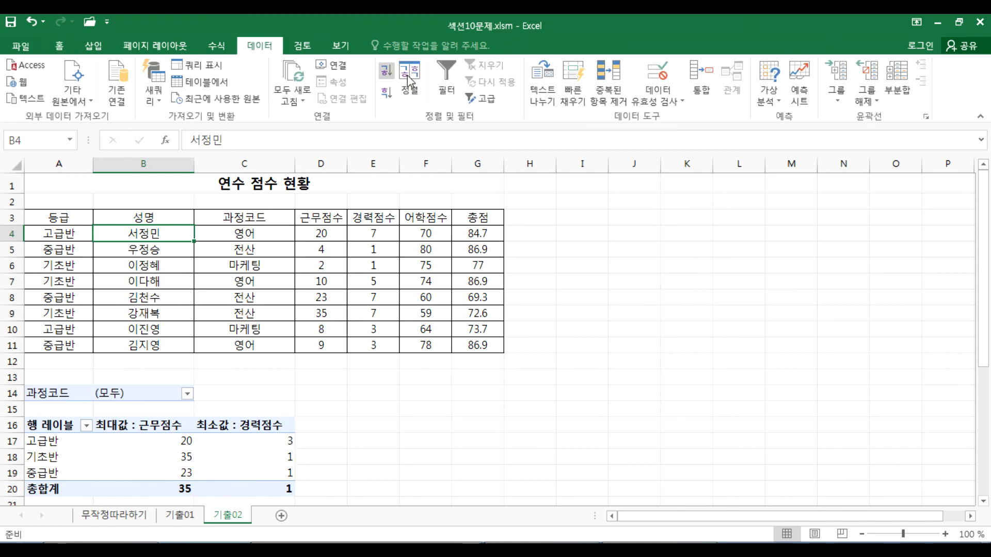
click(447, 83)
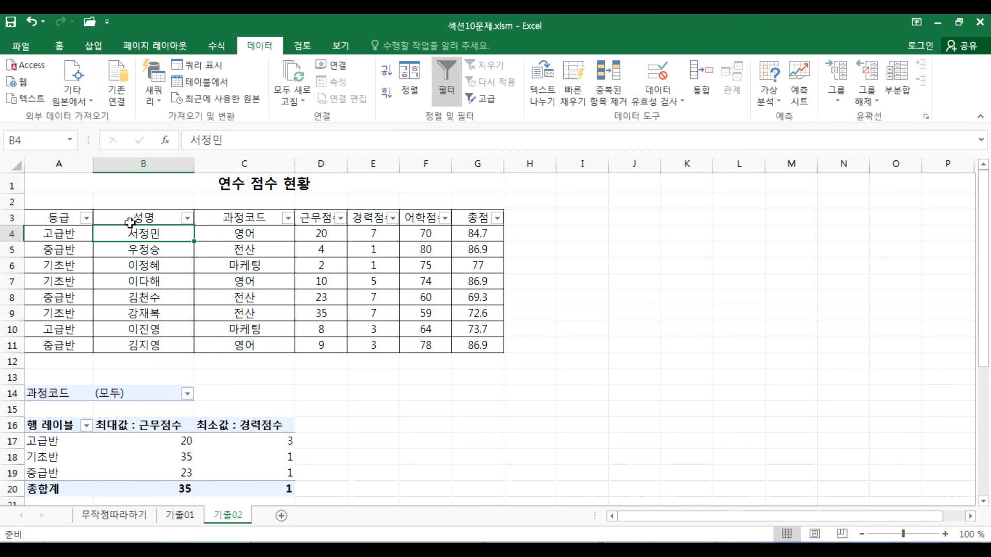
click(86, 219)
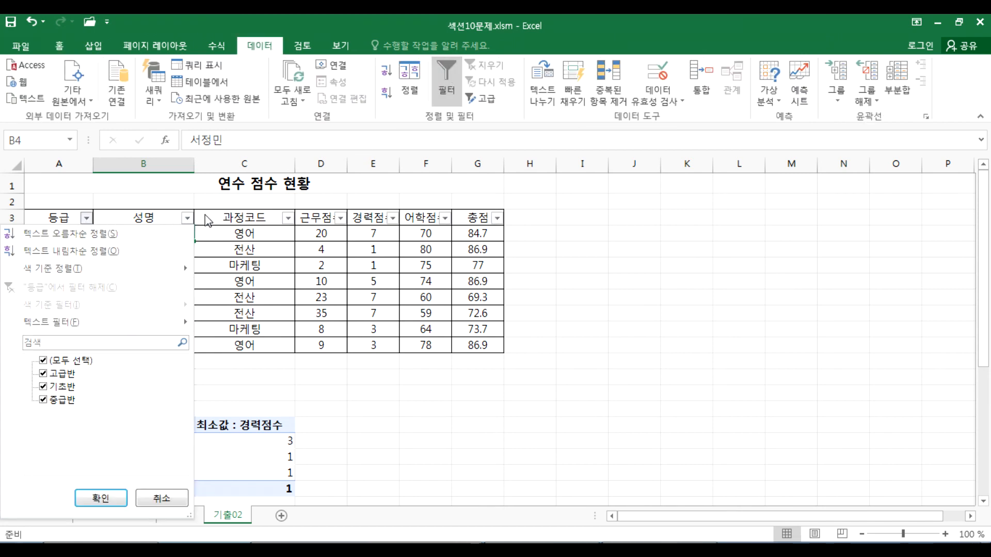
click(446, 83)
Step: Filter the row labels of the 기출02 pivot table to exclude 기초반, leaving 고급반 and 중급반 selected
scroll(123, 386, down, 3)
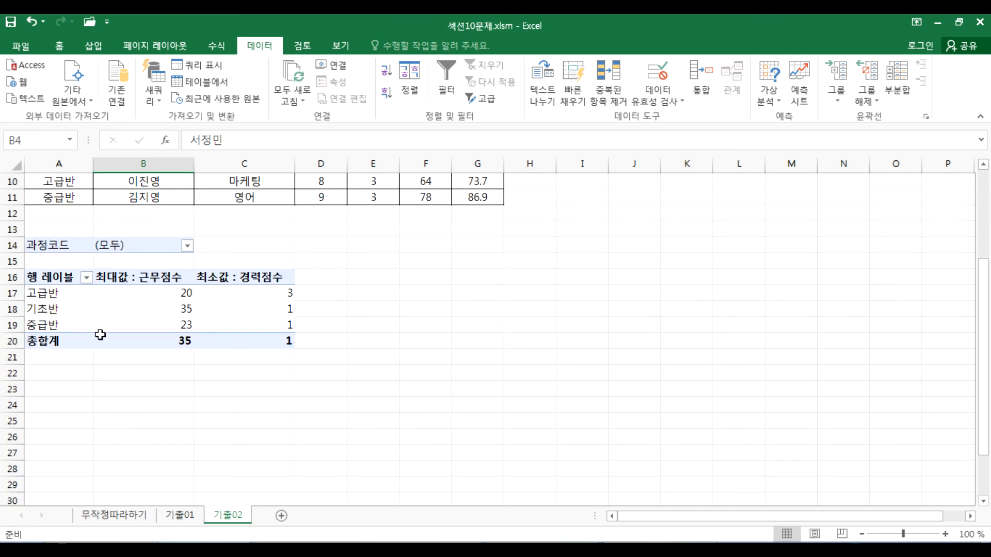
click(87, 287)
click(89, 289)
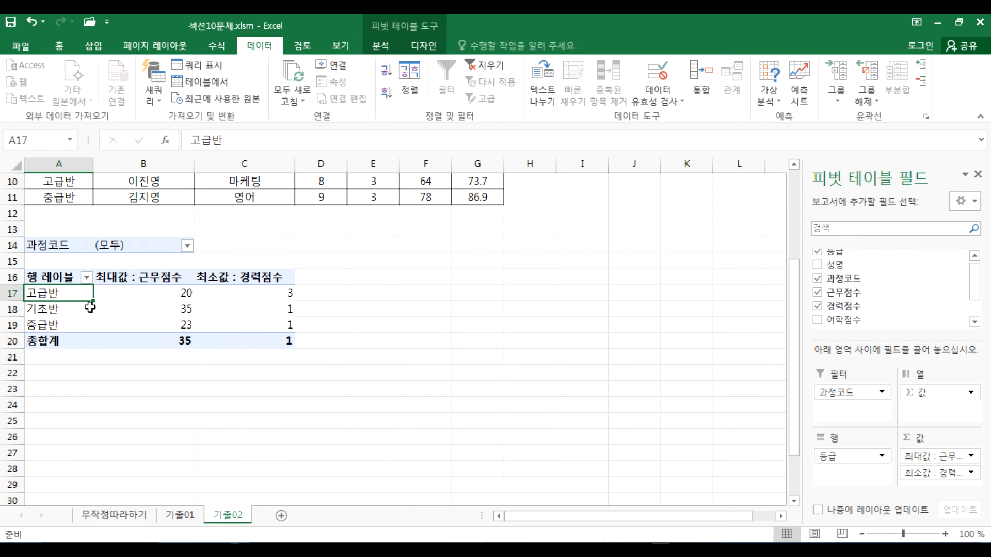
scroll(87, 307, up, 6)
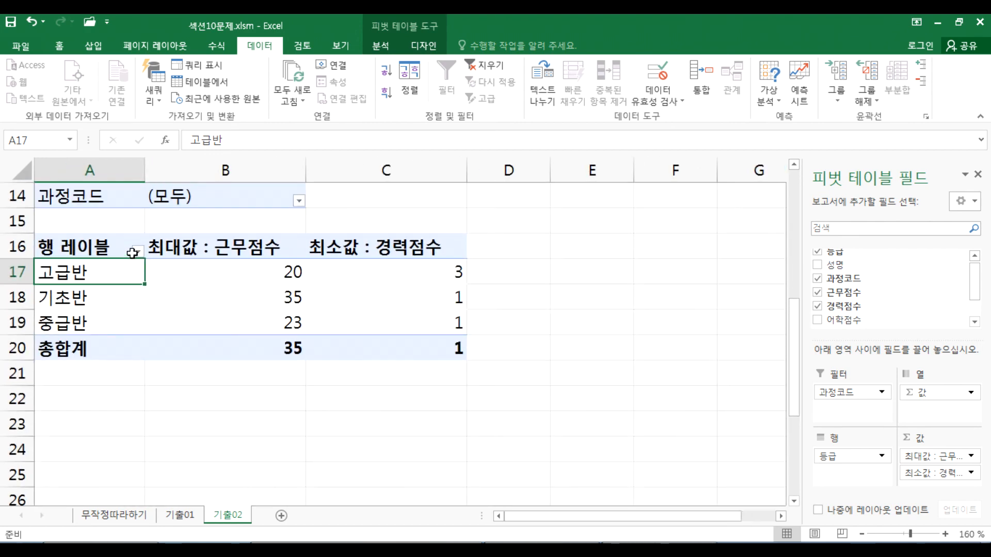
click(137, 252)
click(188, 408)
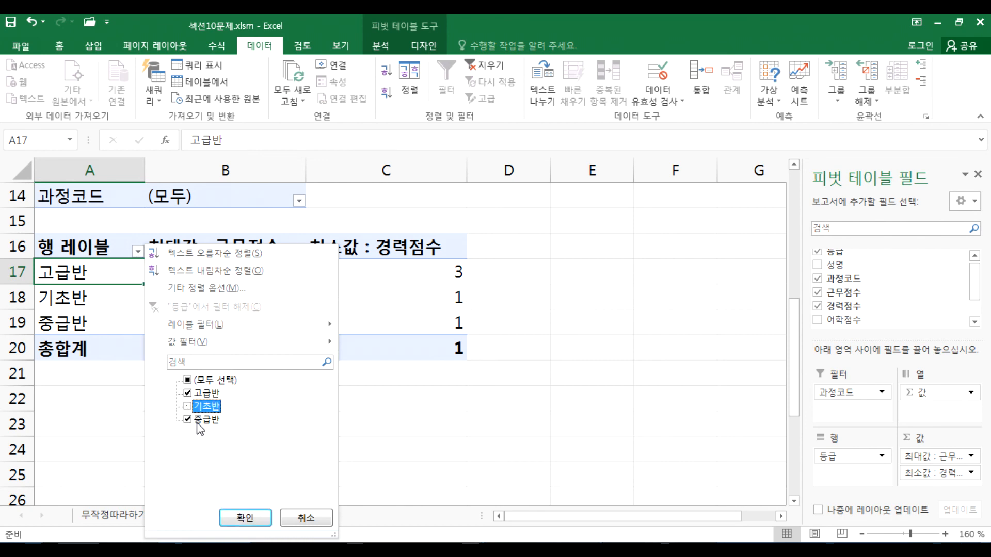
click(245, 518)
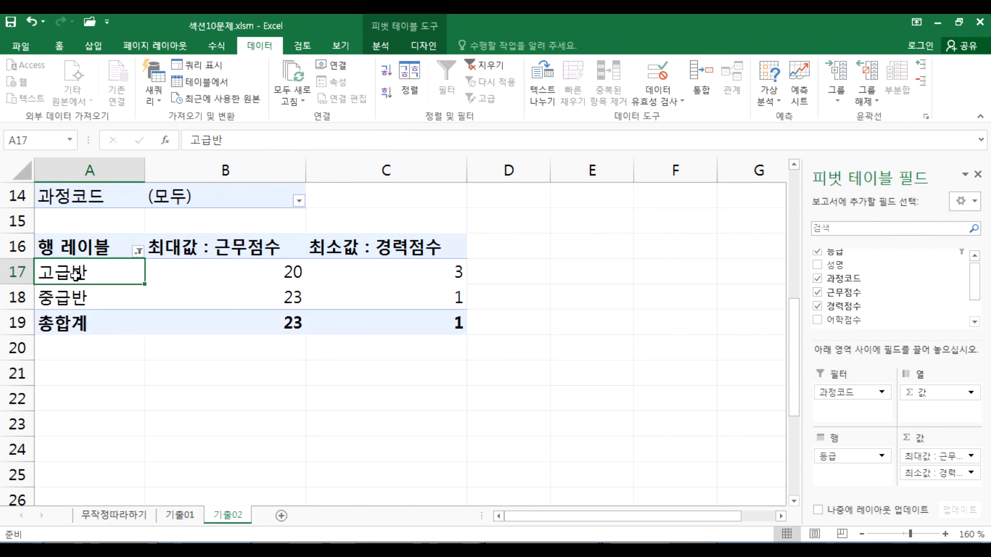
click(76, 298)
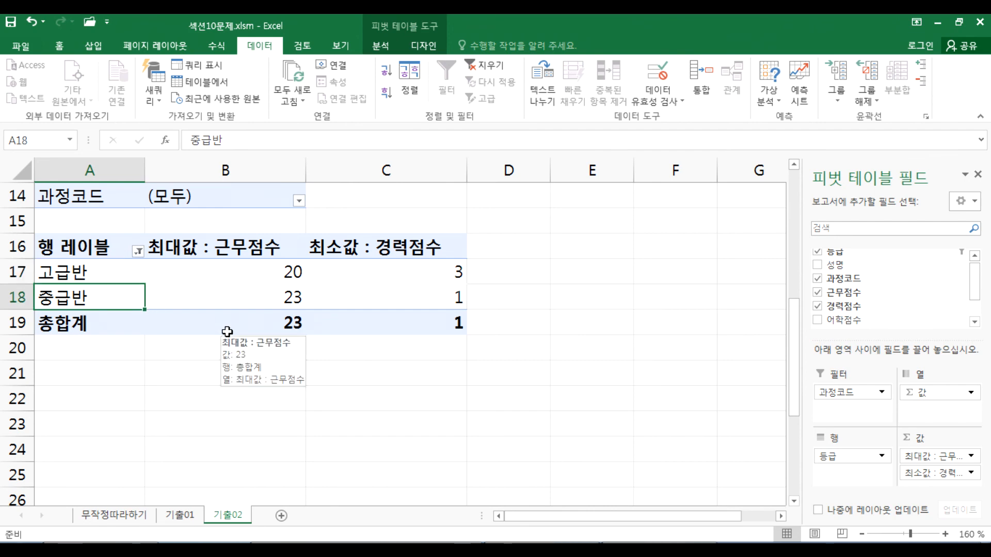
ctrl+scroll(137, 329, down, 3)
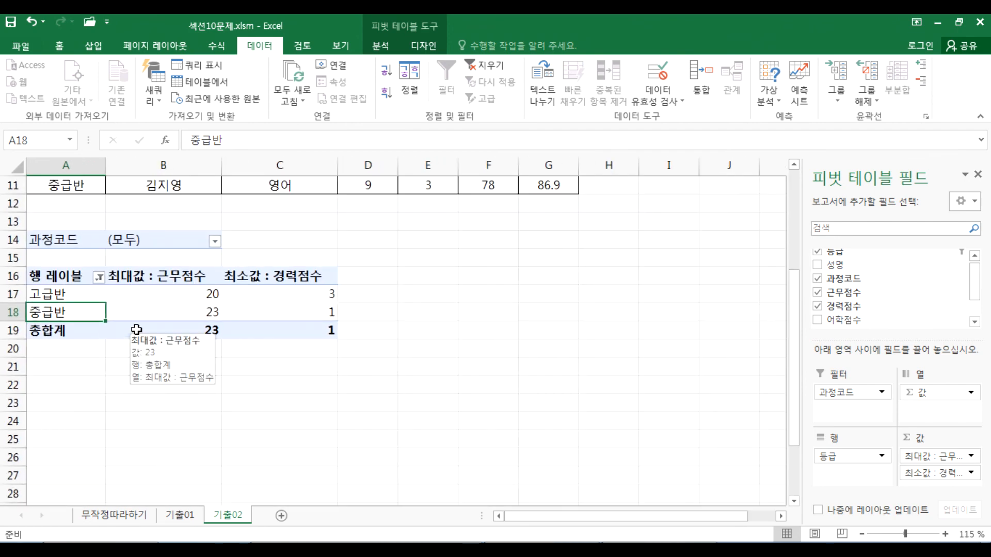
ctrl+scroll(136, 328, down, 1)
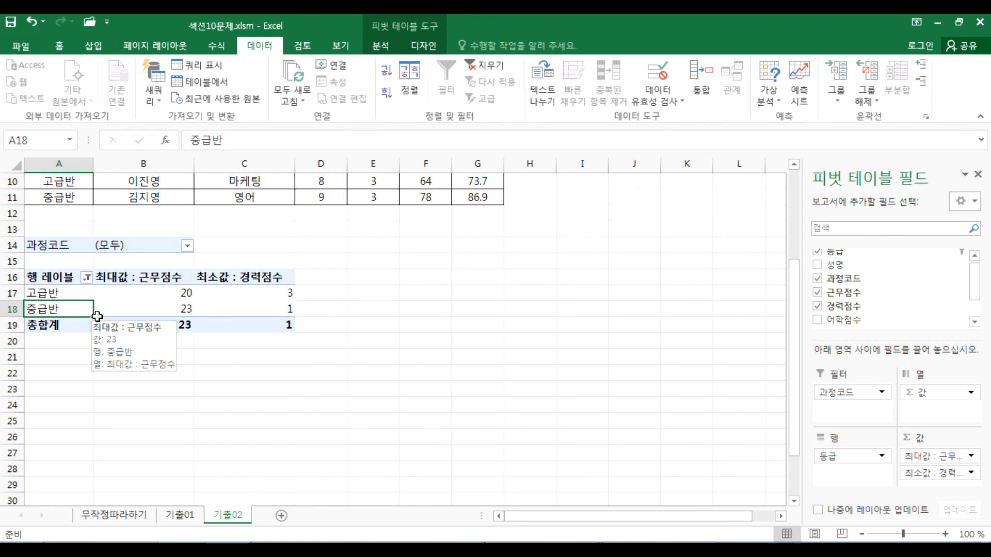
Step: Open the 기출01 sheet and filter 판매형태 in its pivot table to exclude 부품
scroll(97, 316, up, 3)
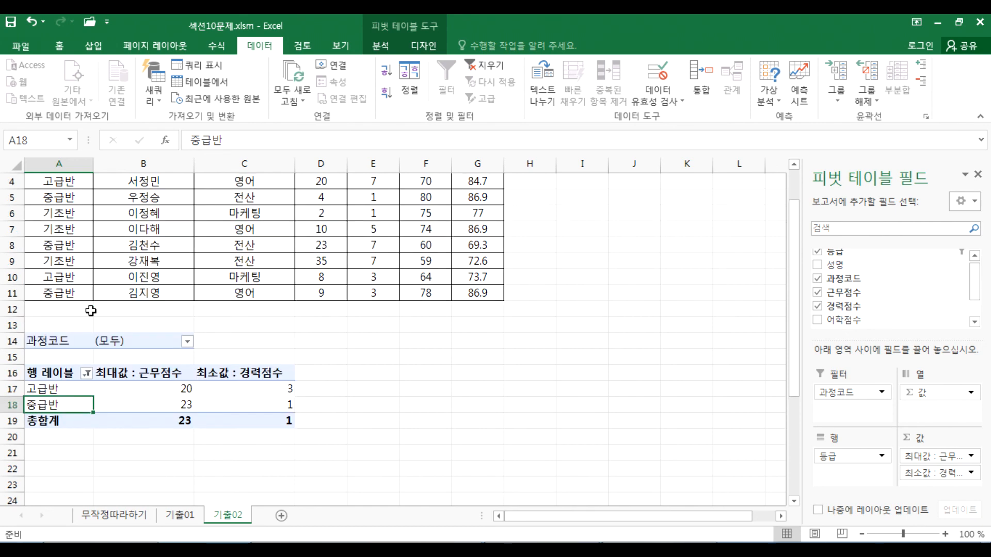
click(179, 515)
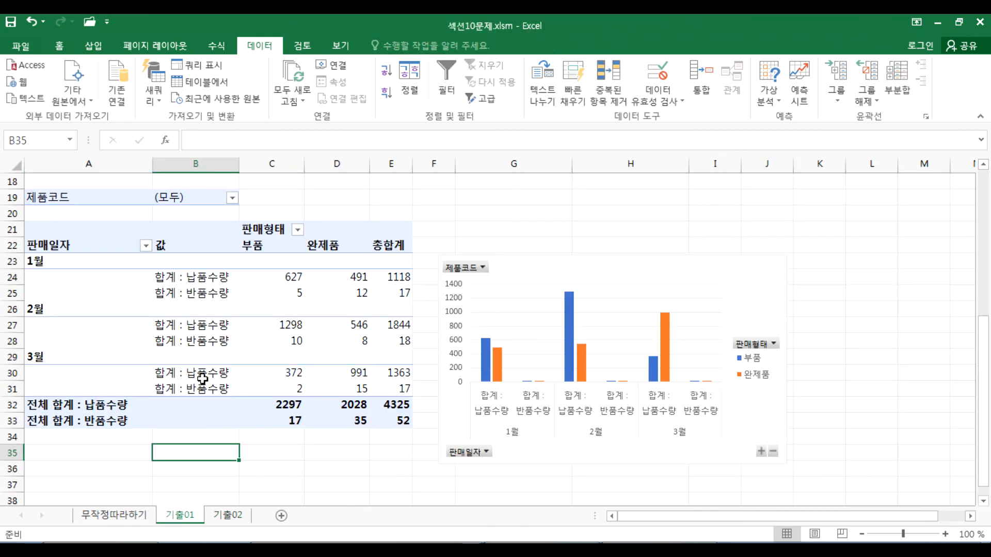
click(298, 230)
click(153, 386)
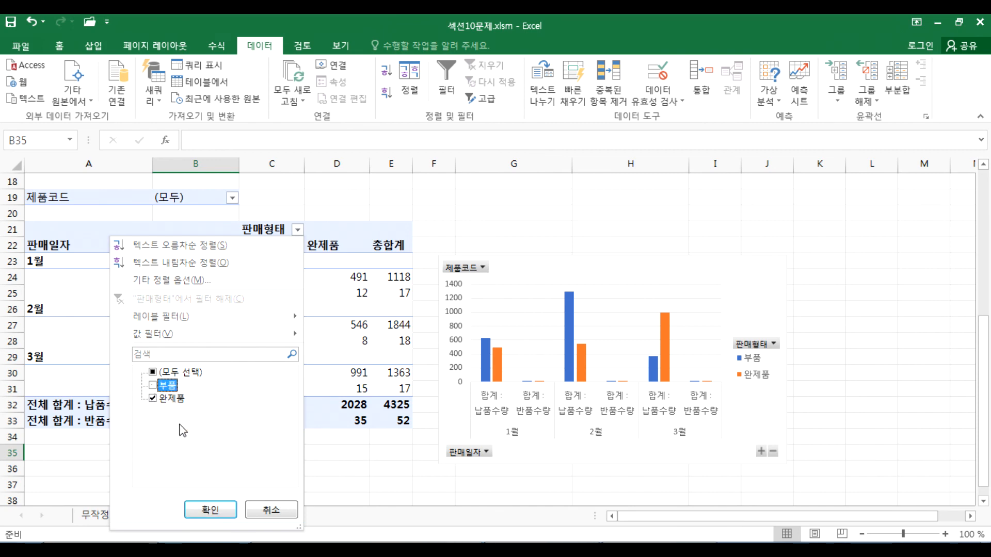
click(210, 510)
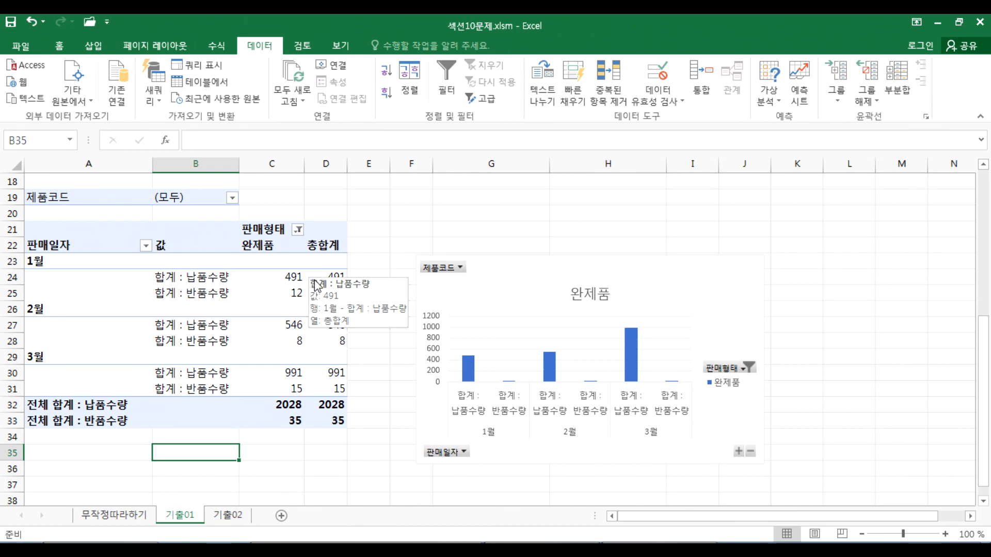
Step: Open the 무작정따라하기 sheet and filter the pivot table's column labels to exclude 대리
click(116, 515)
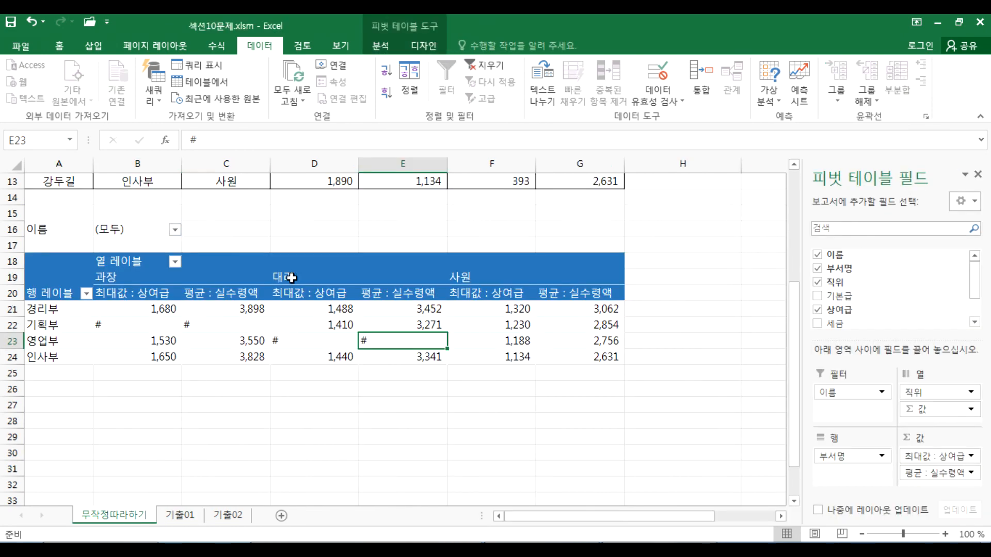
click(173, 263)
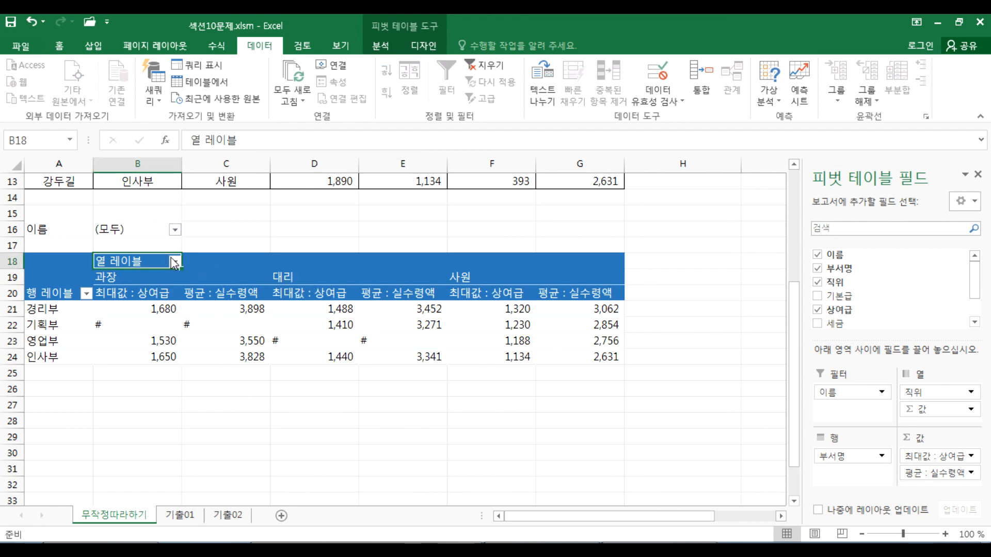
click(175, 261)
click(224, 406)
click(281, 518)
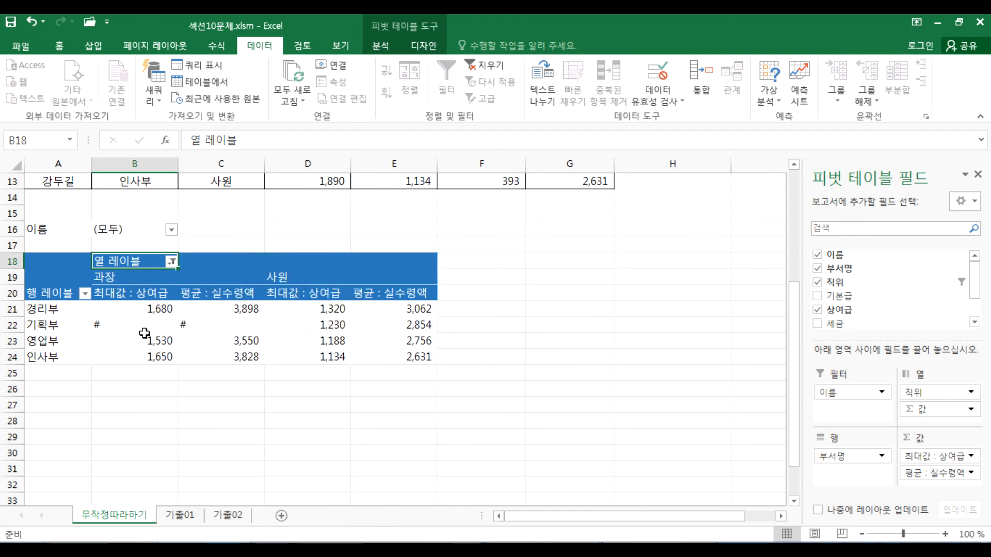
Step: Return to the 기출02 sheet, undock the field list to review the pivot table's field layout, and dock it again
click(209, 518)
scroll(177, 356, down, 2)
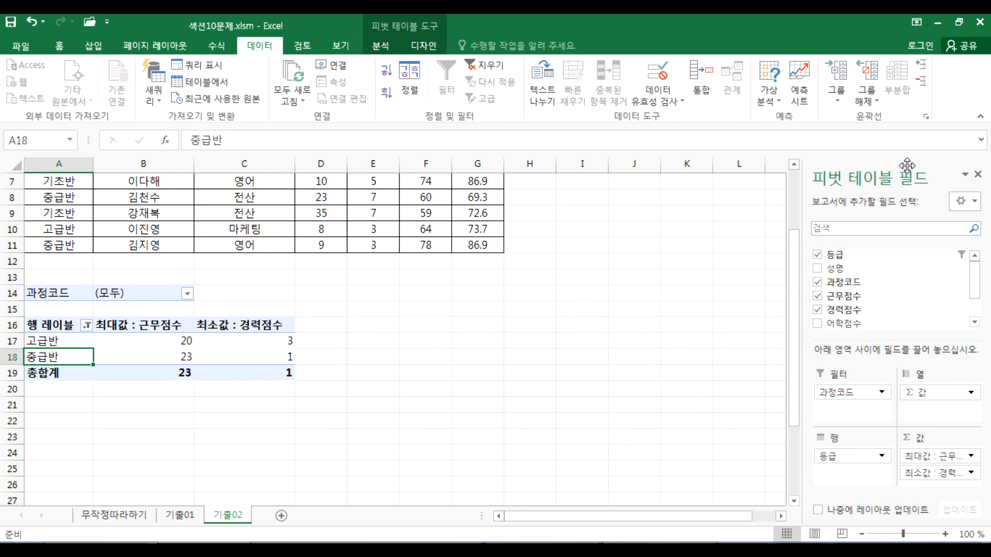
drag(911, 167, 590, 127)
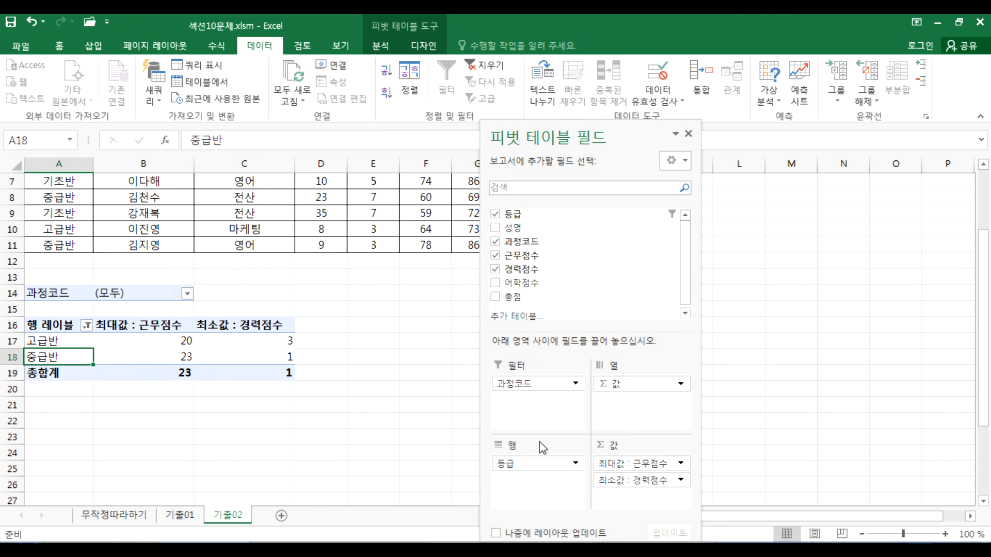
double_click(608, 136)
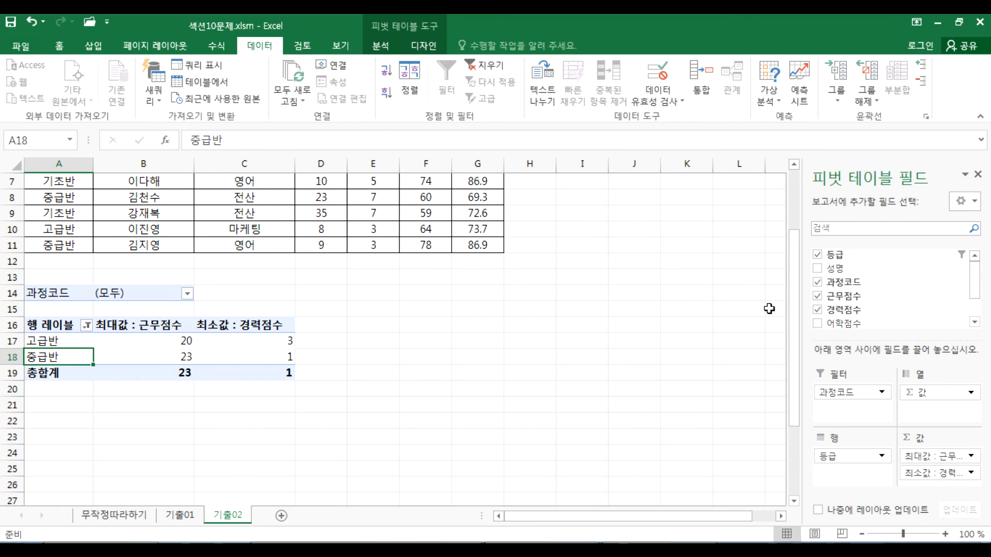